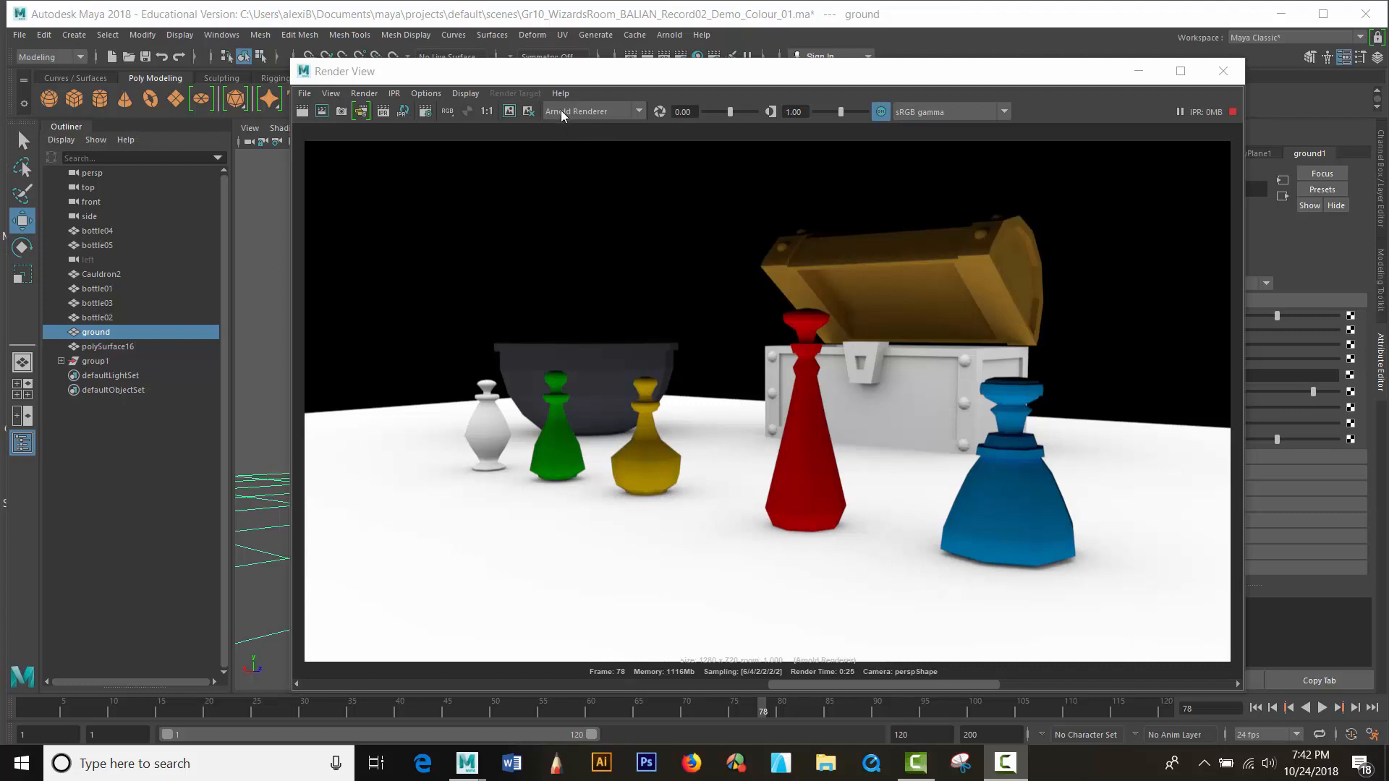
Check the available renderers and browse the stored images in the Render View
left_click(611, 113)
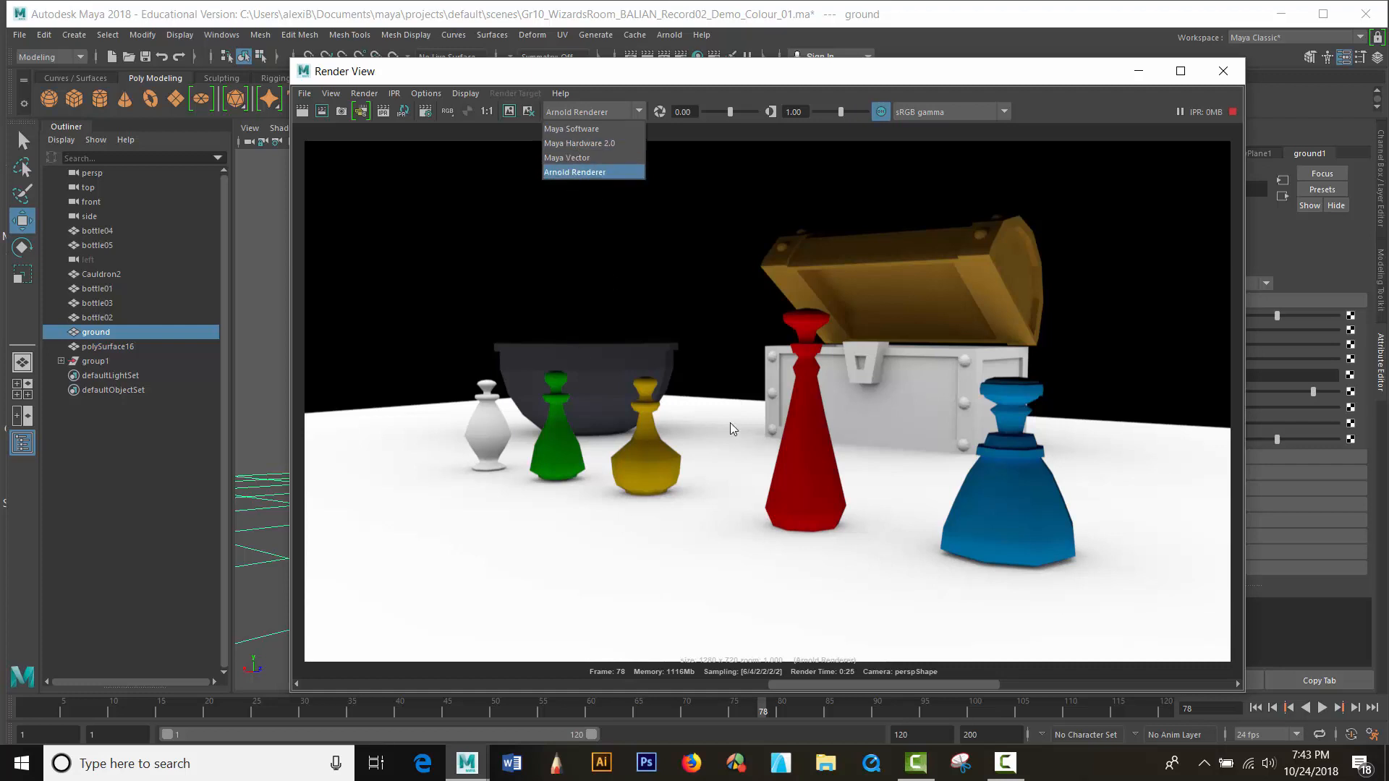
left_click(521, 77)
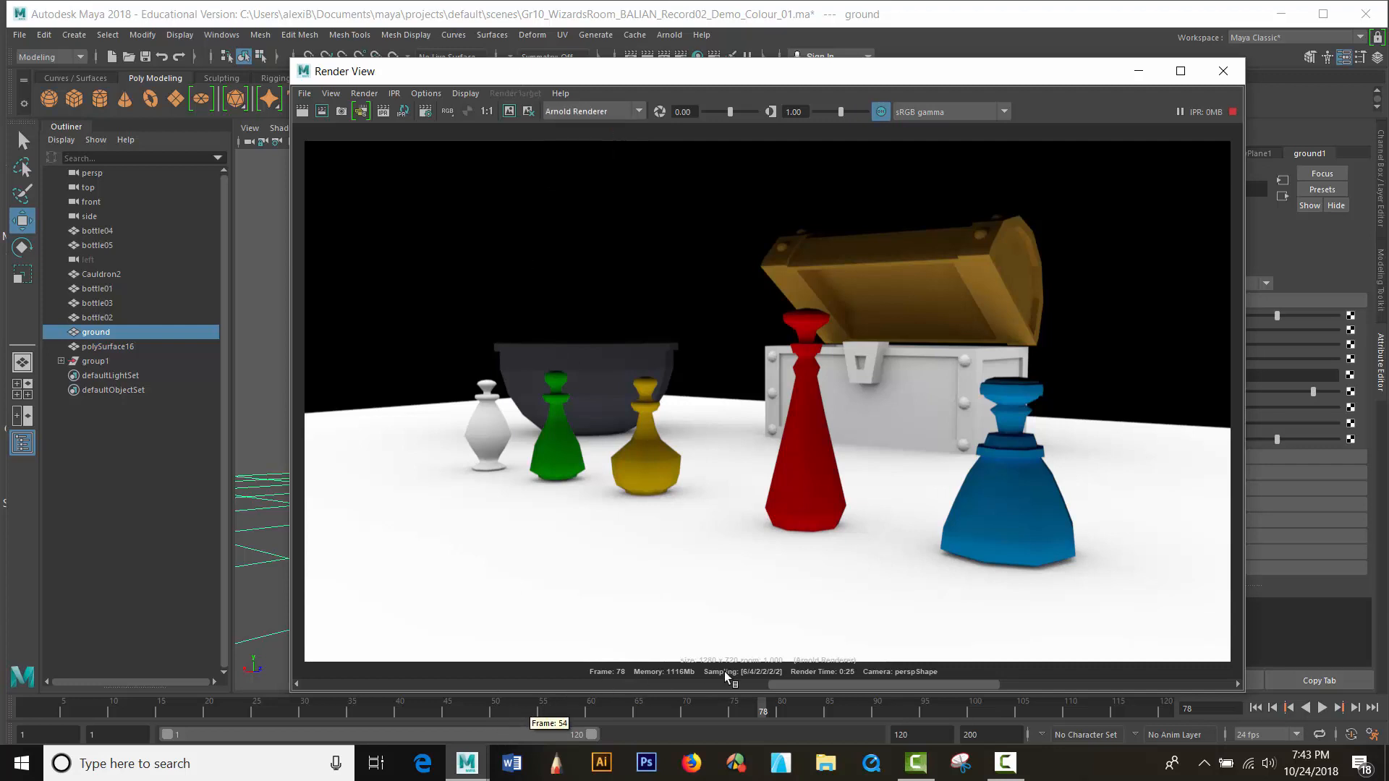
left_click_drag(787, 684, 374, 639)
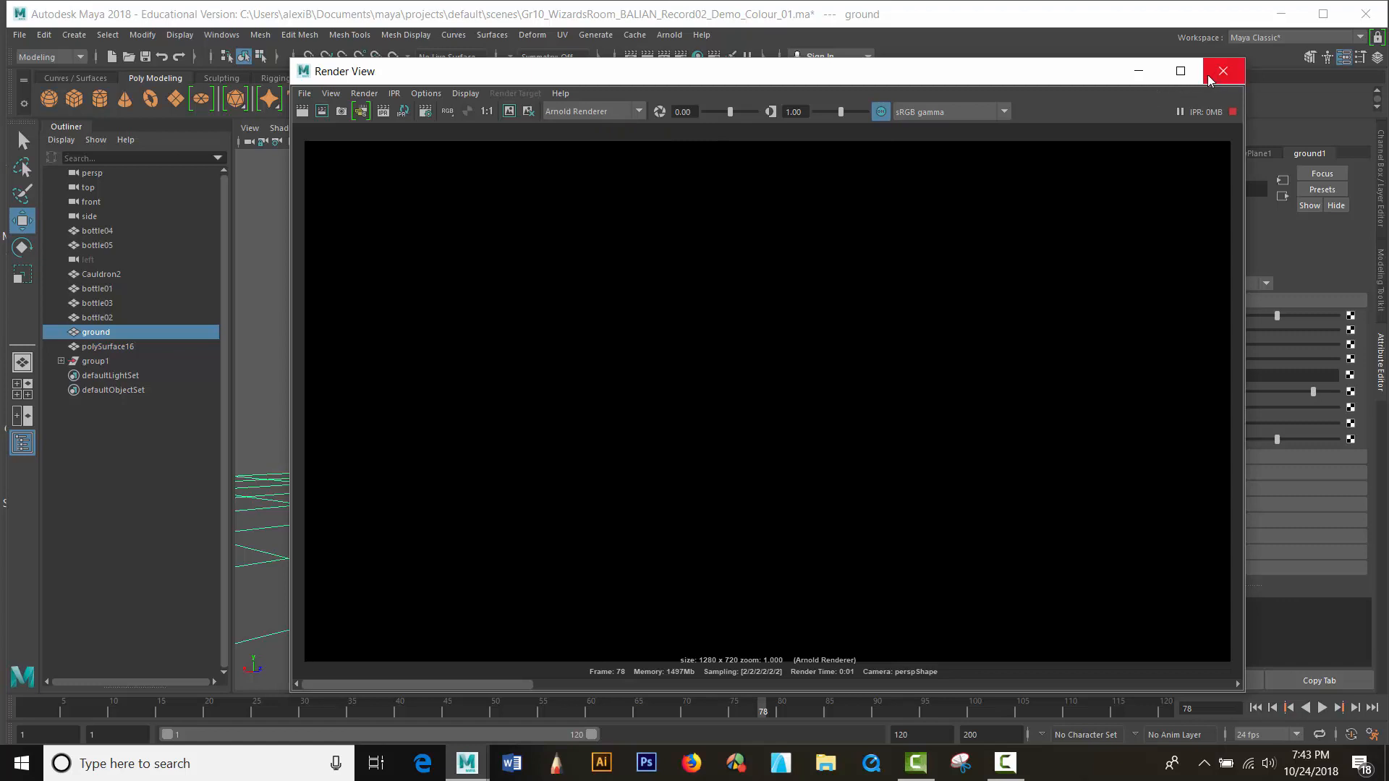
Render the current frame with Maya Hardware 2.0 and close the Render View
left_click(594, 112)
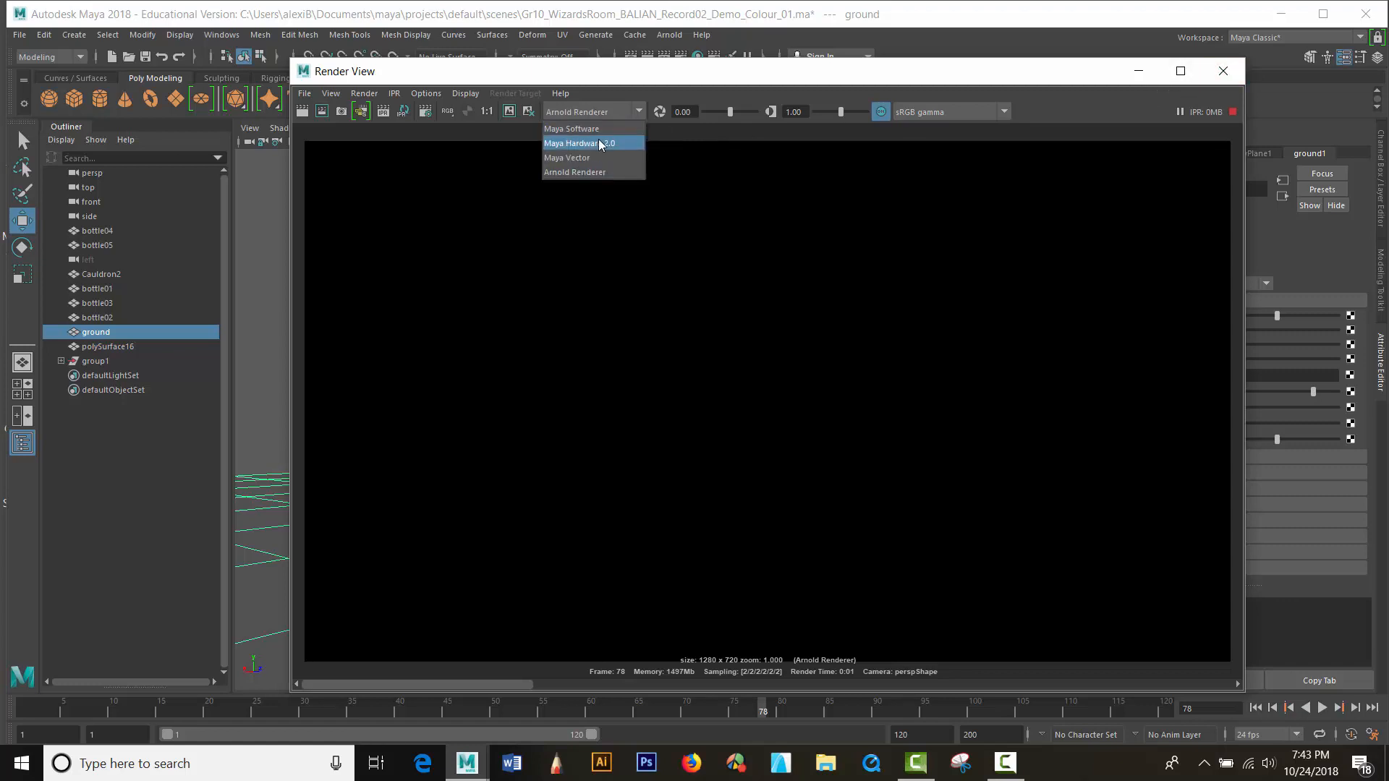
left_click(598, 139)
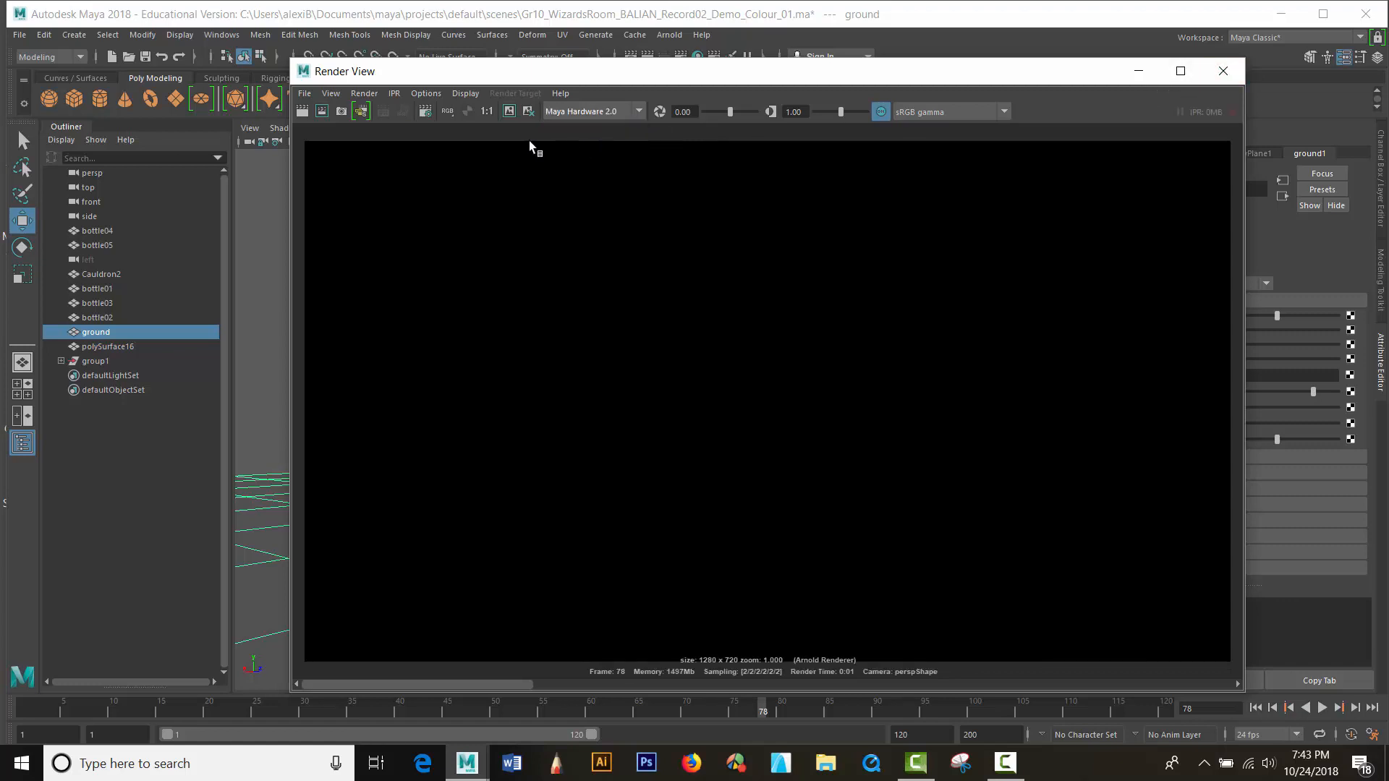
left_click(302, 112)
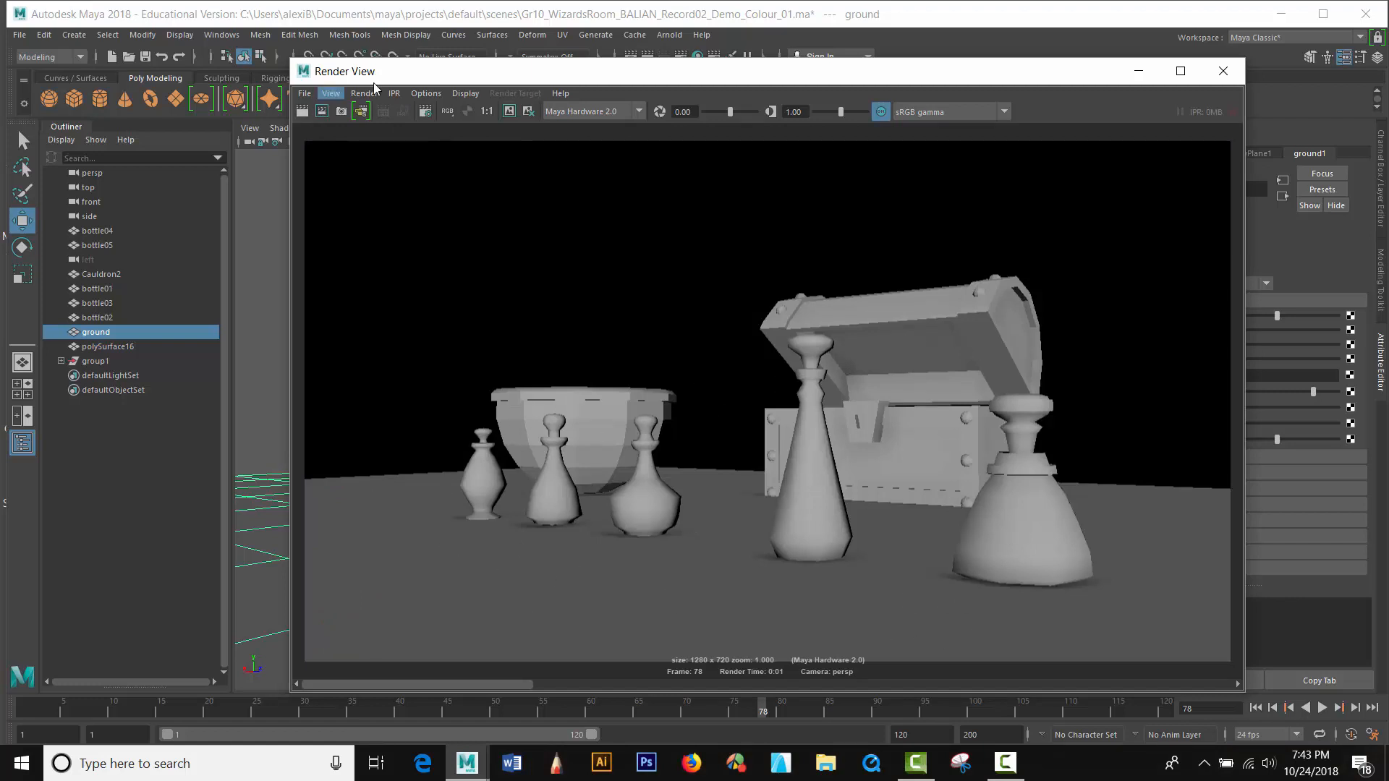
left_click(1223, 70)
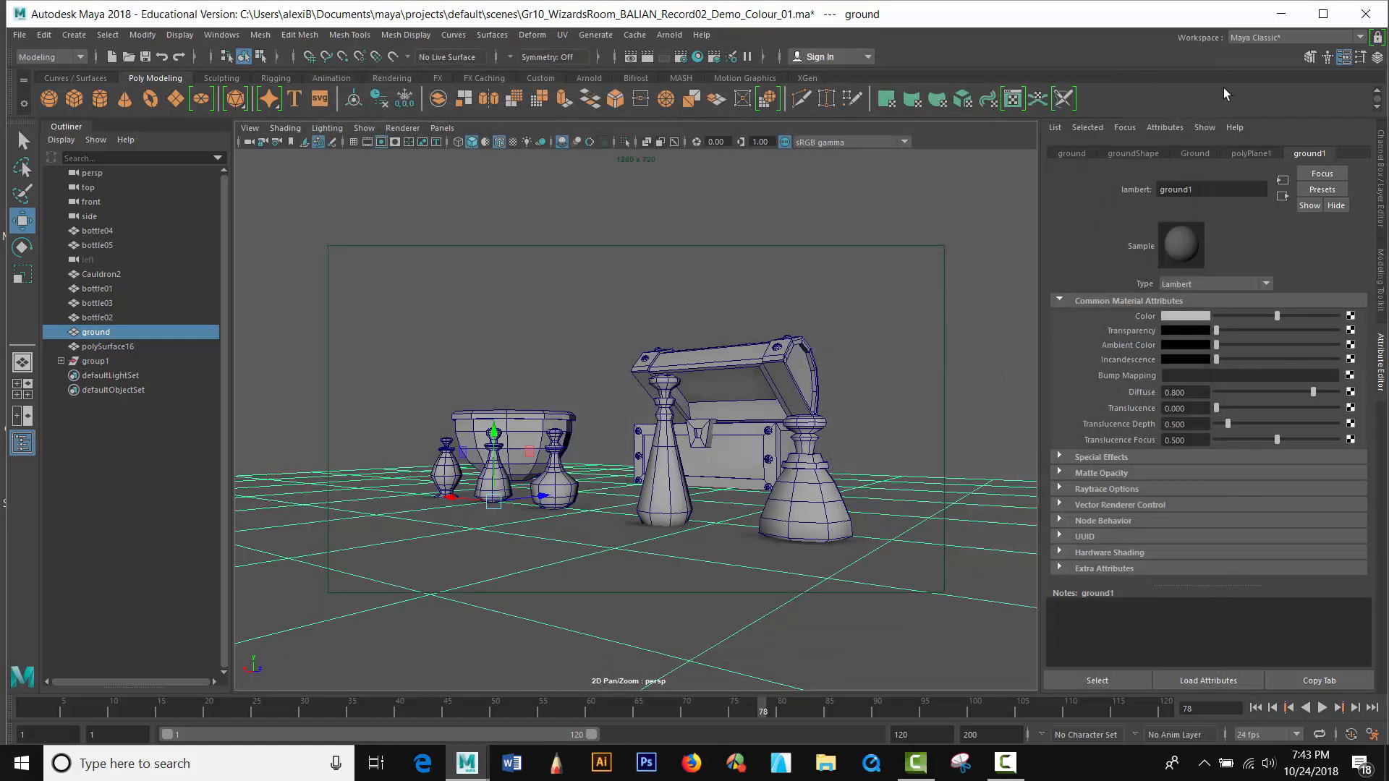
Create a display layer from the wide bottle in front of the chest and name it bot09
left_click(757, 355)
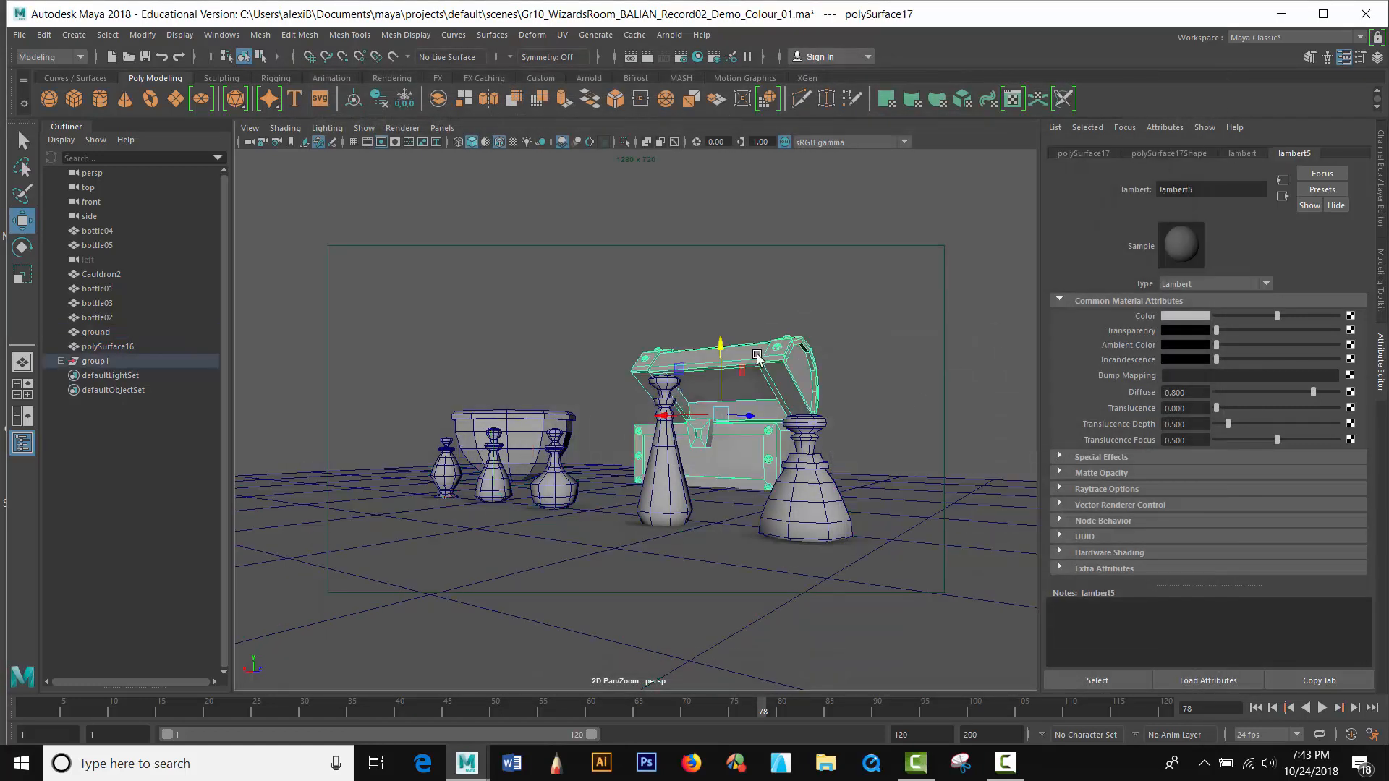
left_click(812, 480)
key("ctrl+a")
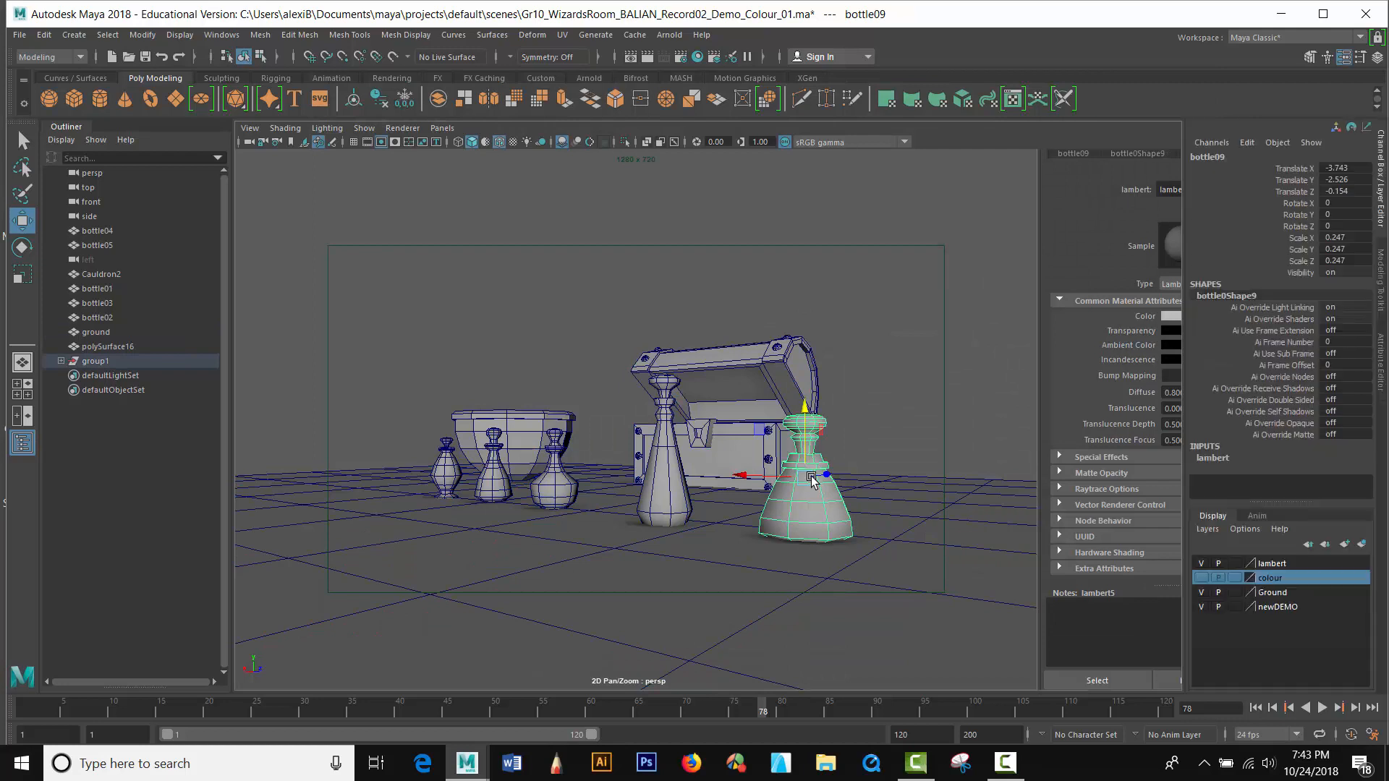
double_click(1221, 157)
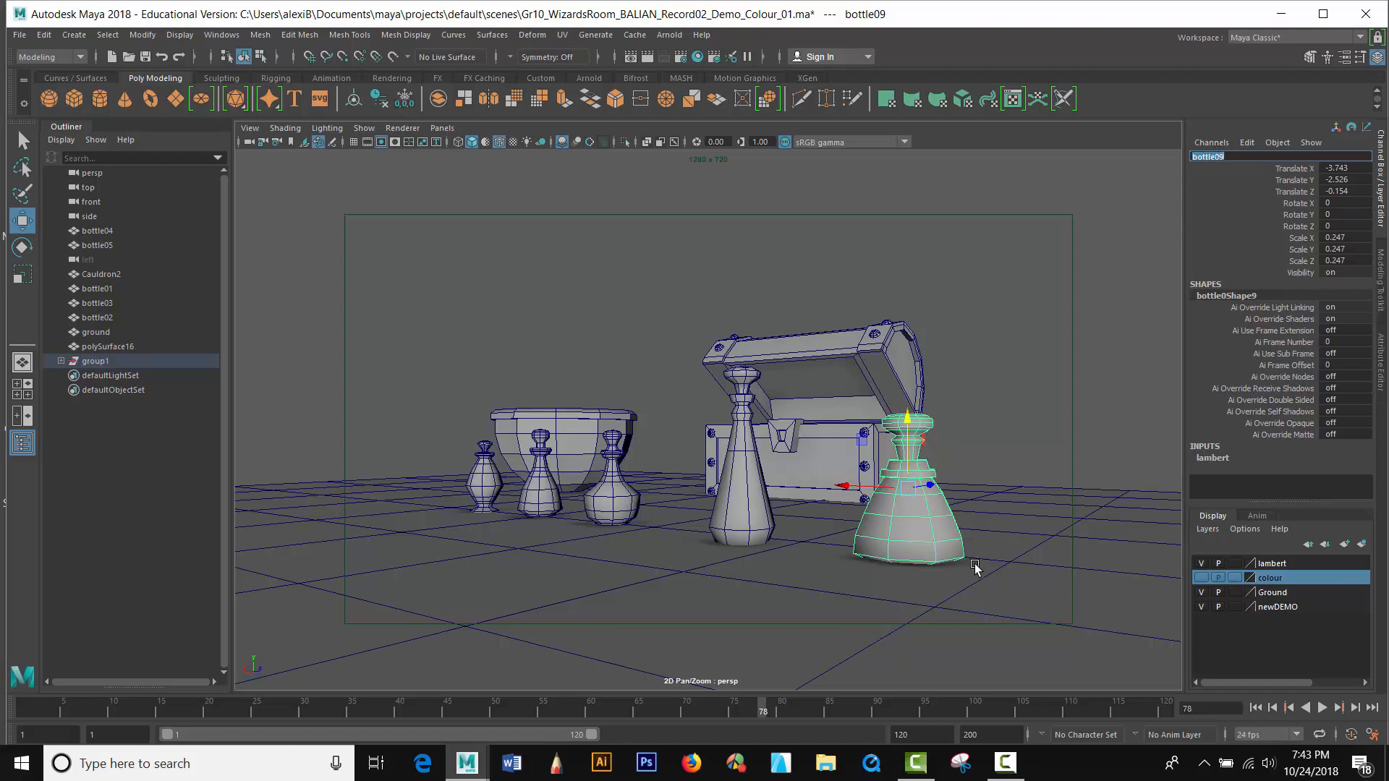
left_click(1361, 544)
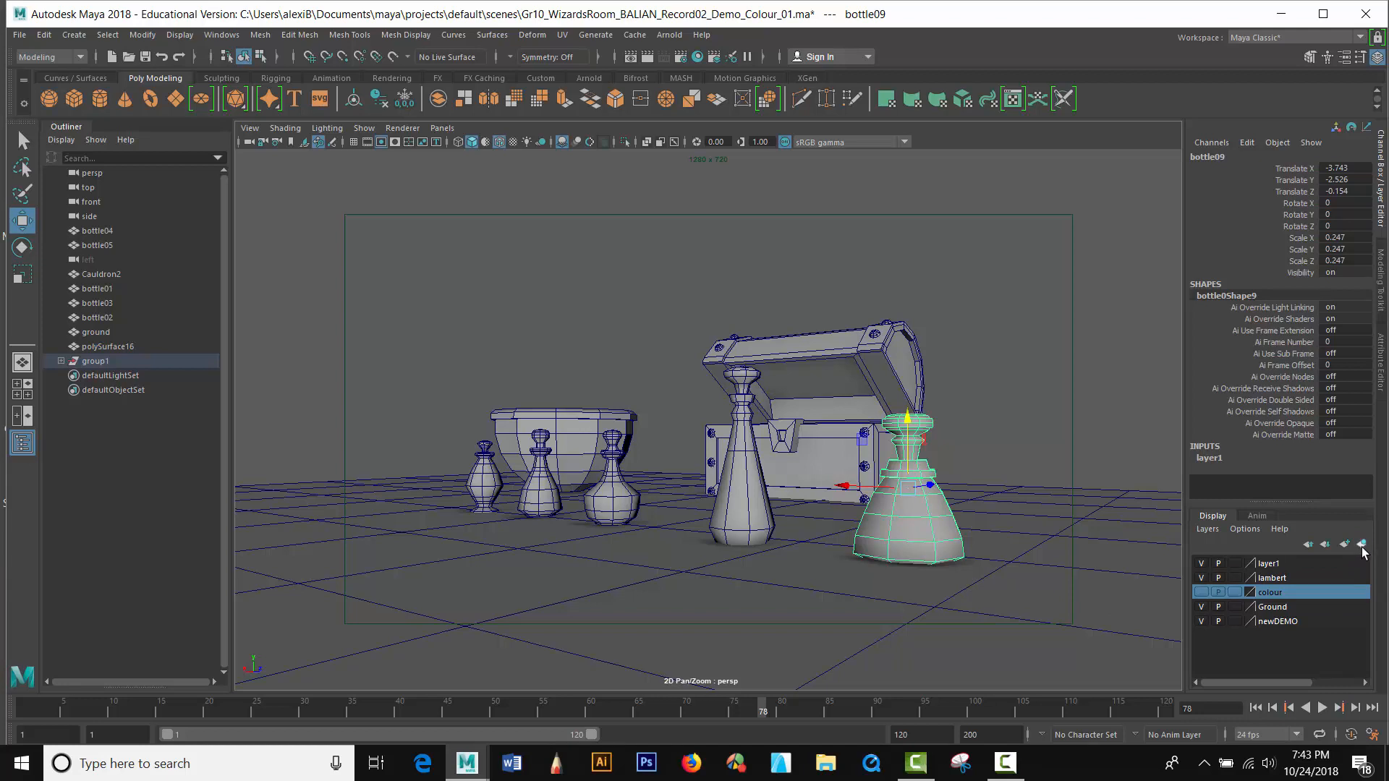
double_click(1275, 563)
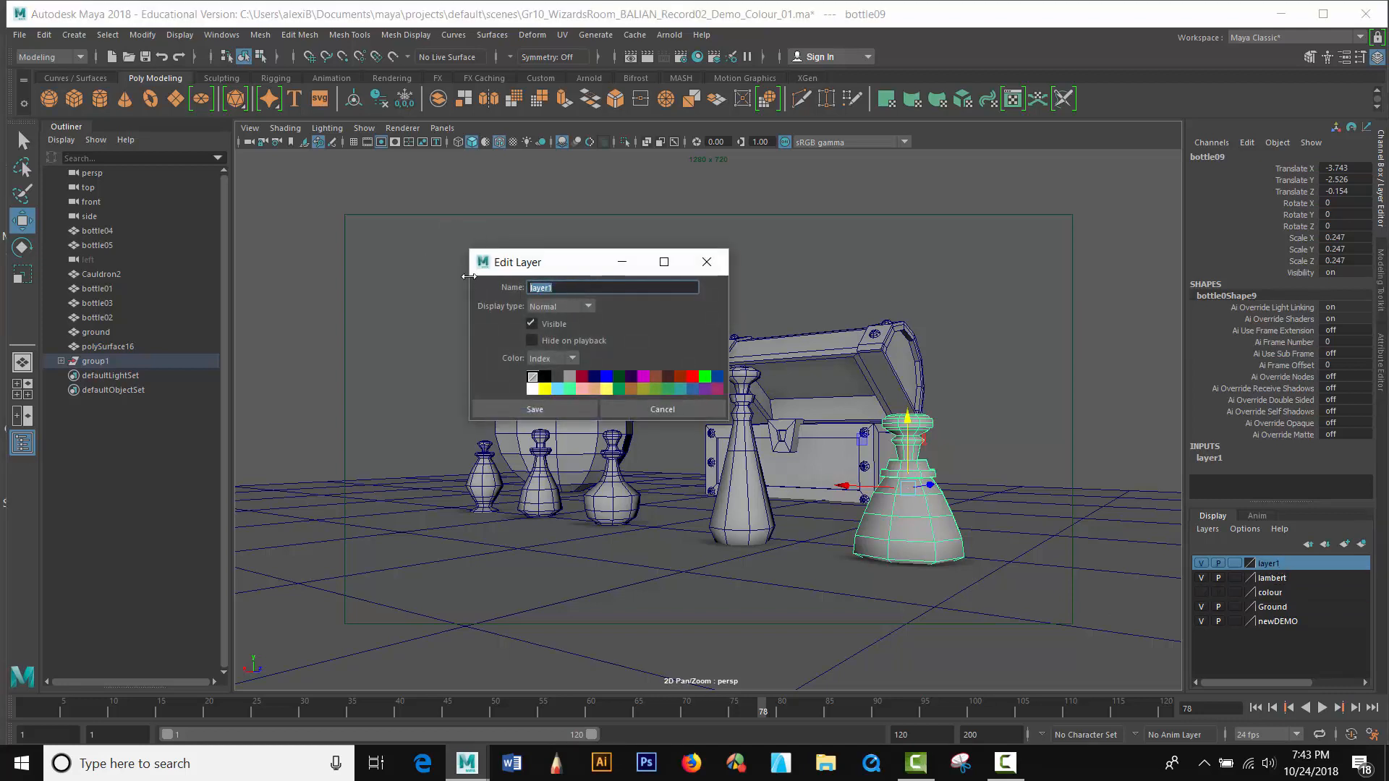
type("bot09")
key("Tab")
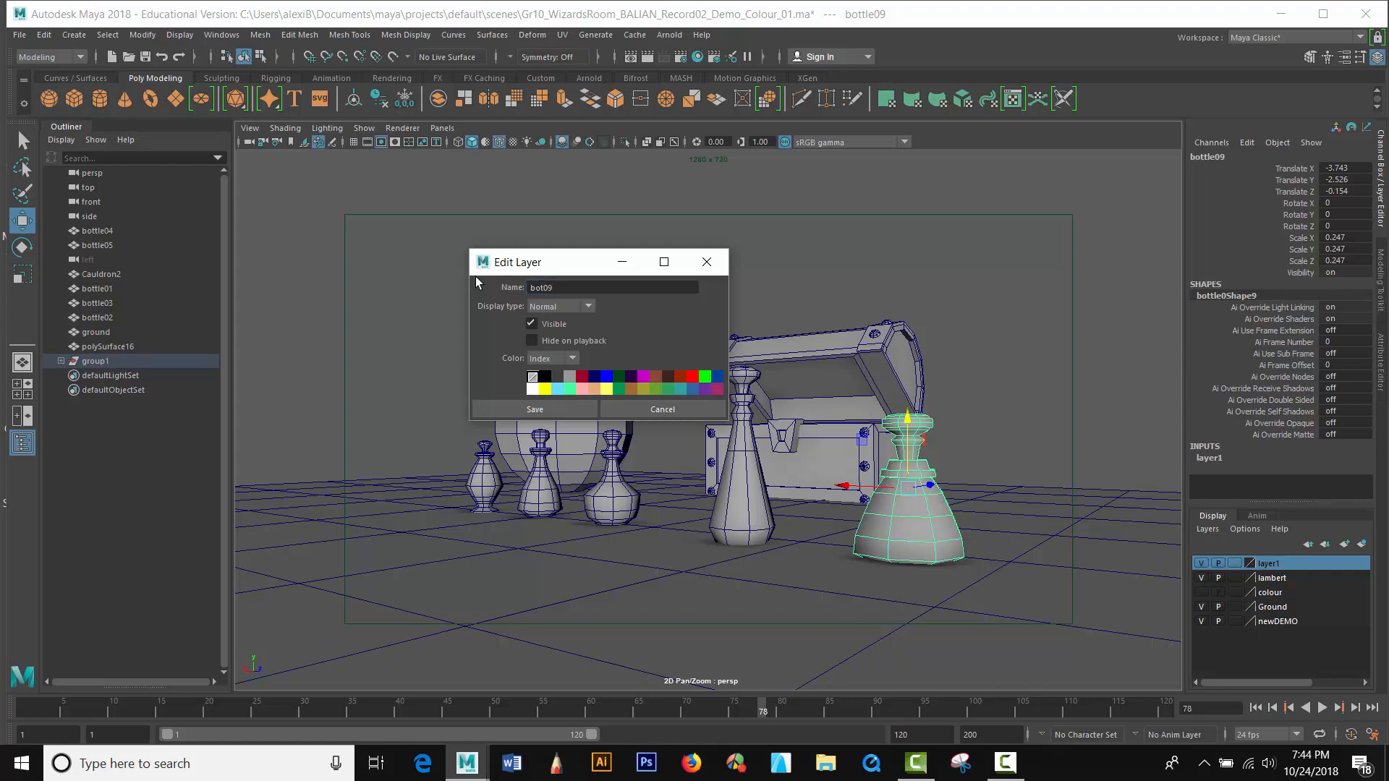
left_click(536, 410)
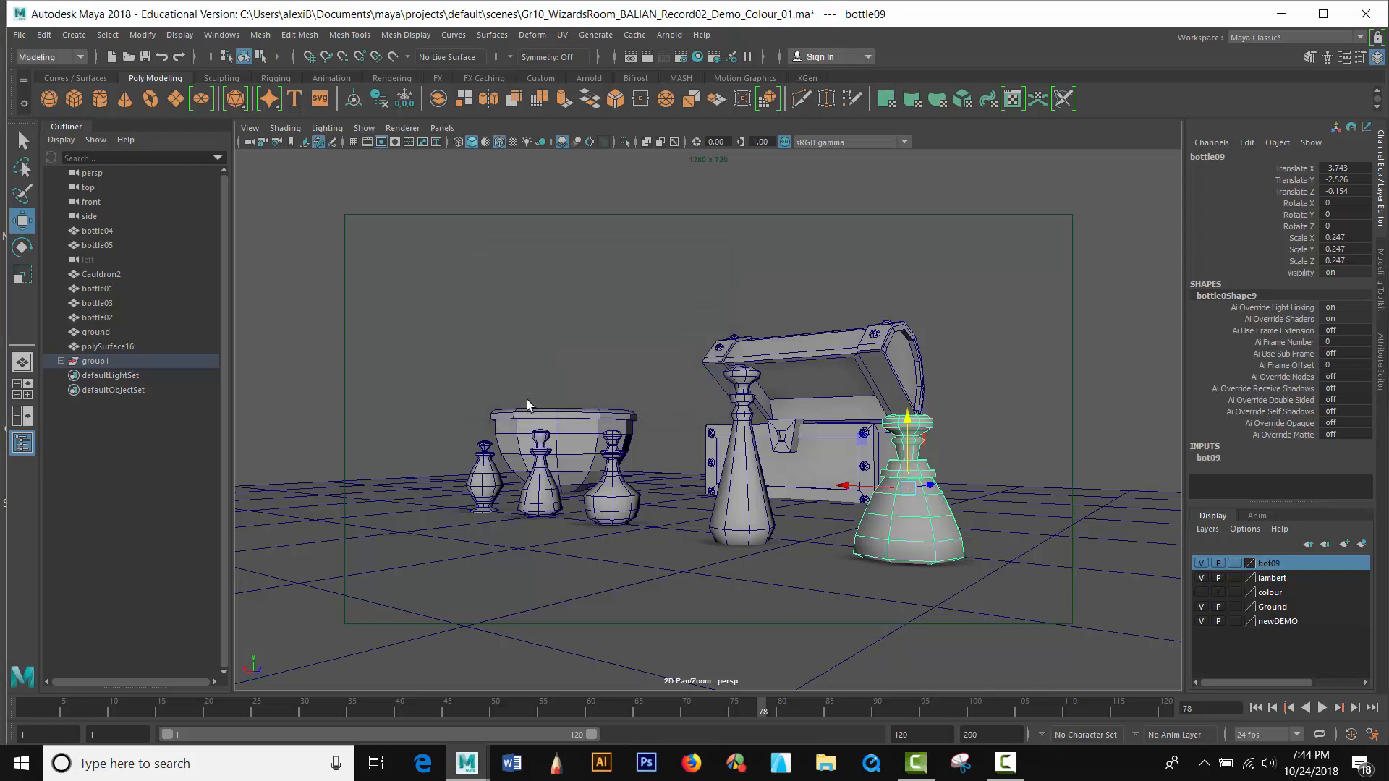
Toggle the visibility of the bot09 layer off and back on
left_click(1201, 563)
left_click(1199, 562)
left_click(1201, 563)
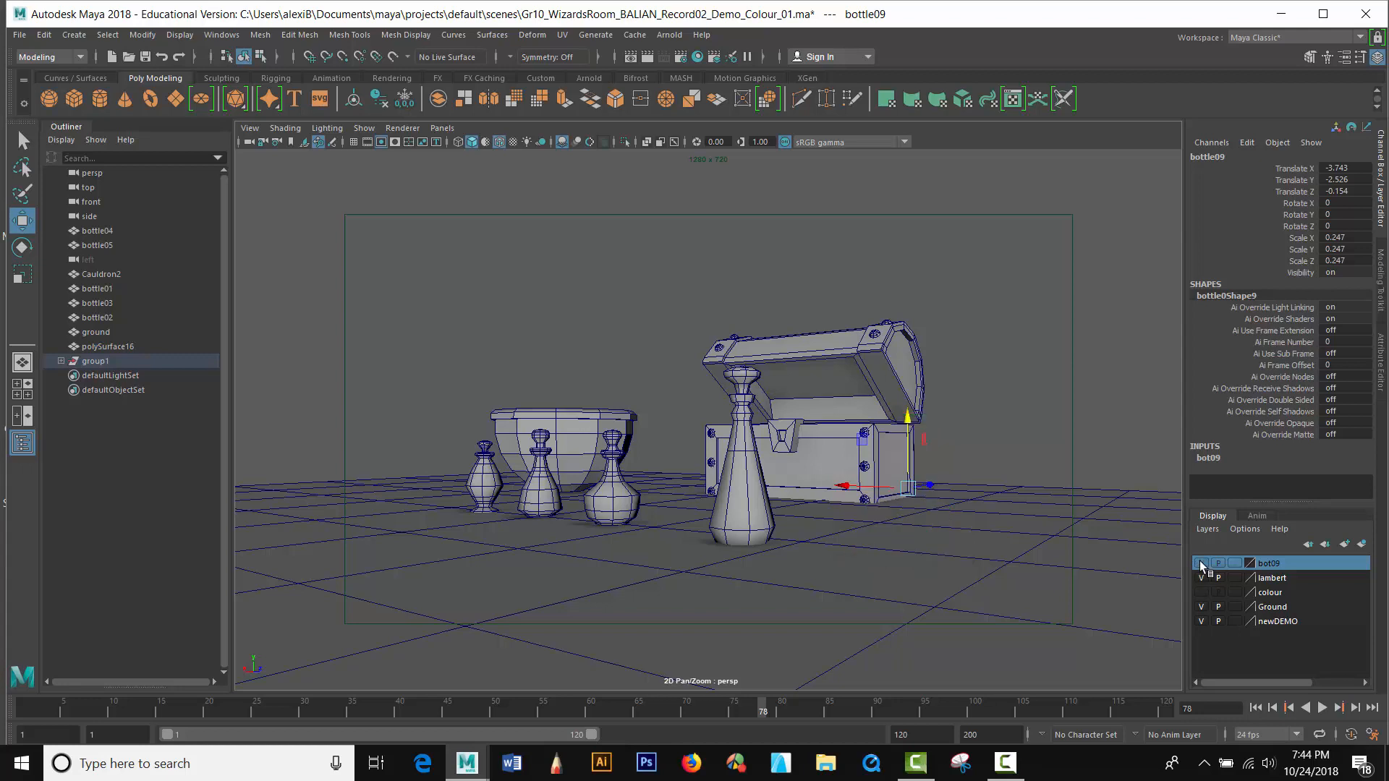
left_click(1201, 563)
Switch the bot09 layer to template and reference, test picking its bottle, and return the layer to normal display
left_click(1234, 563)
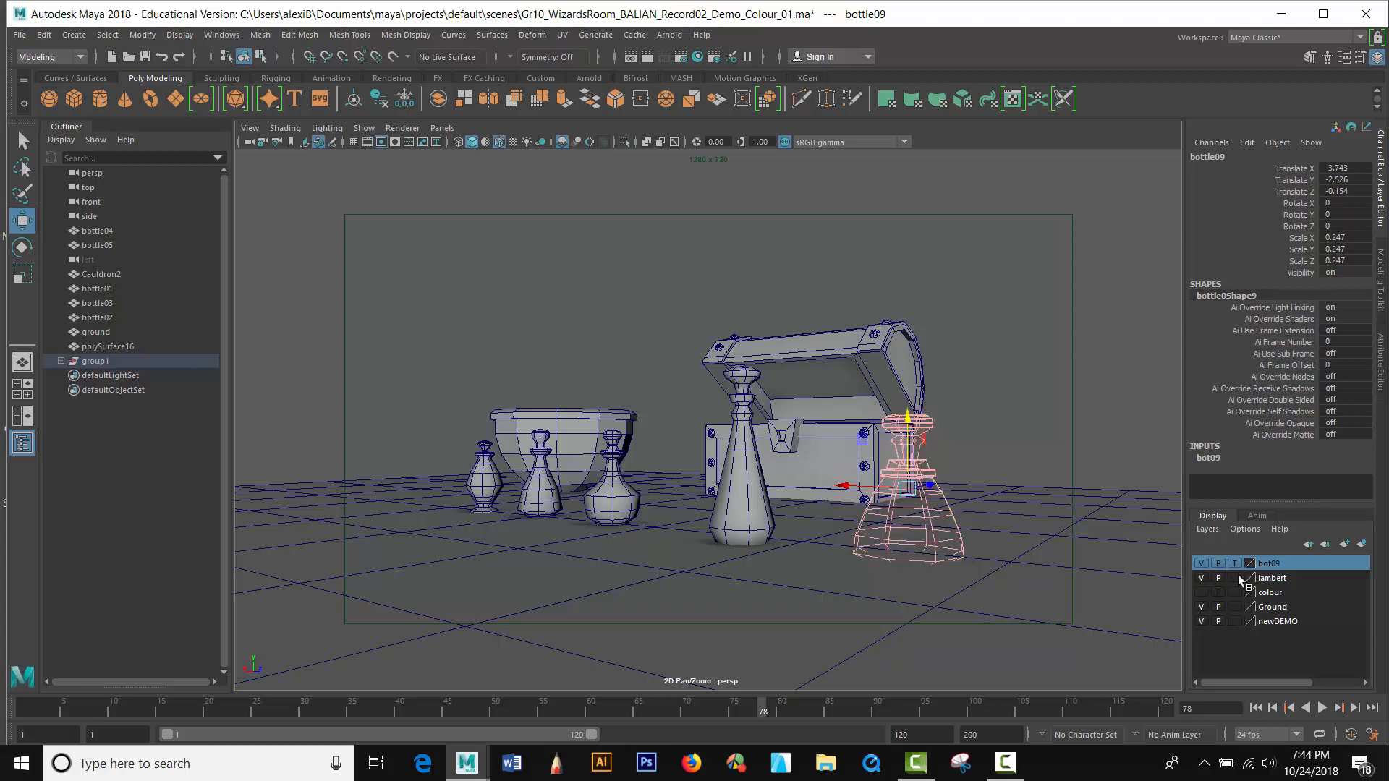
left_click(1235, 564)
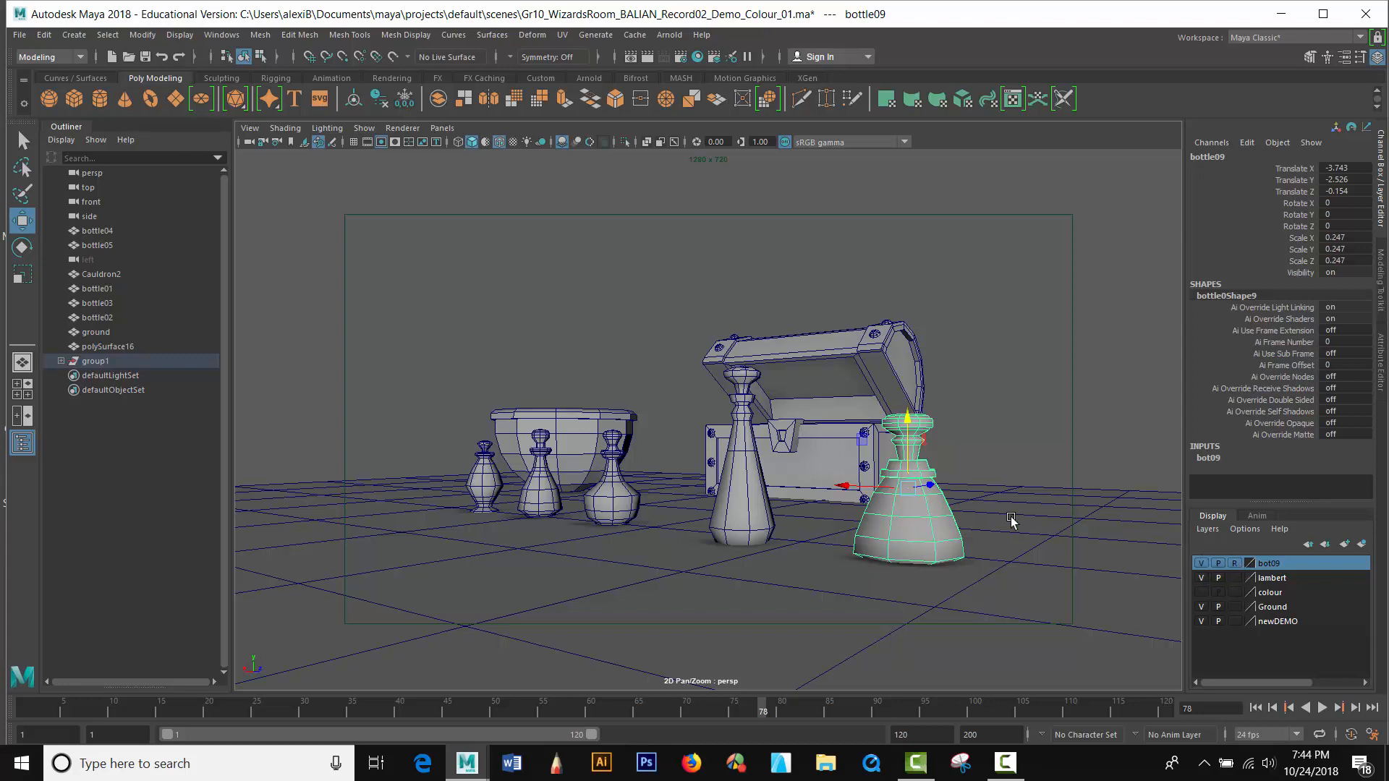
left_click(992, 406)
left_click(908, 481)
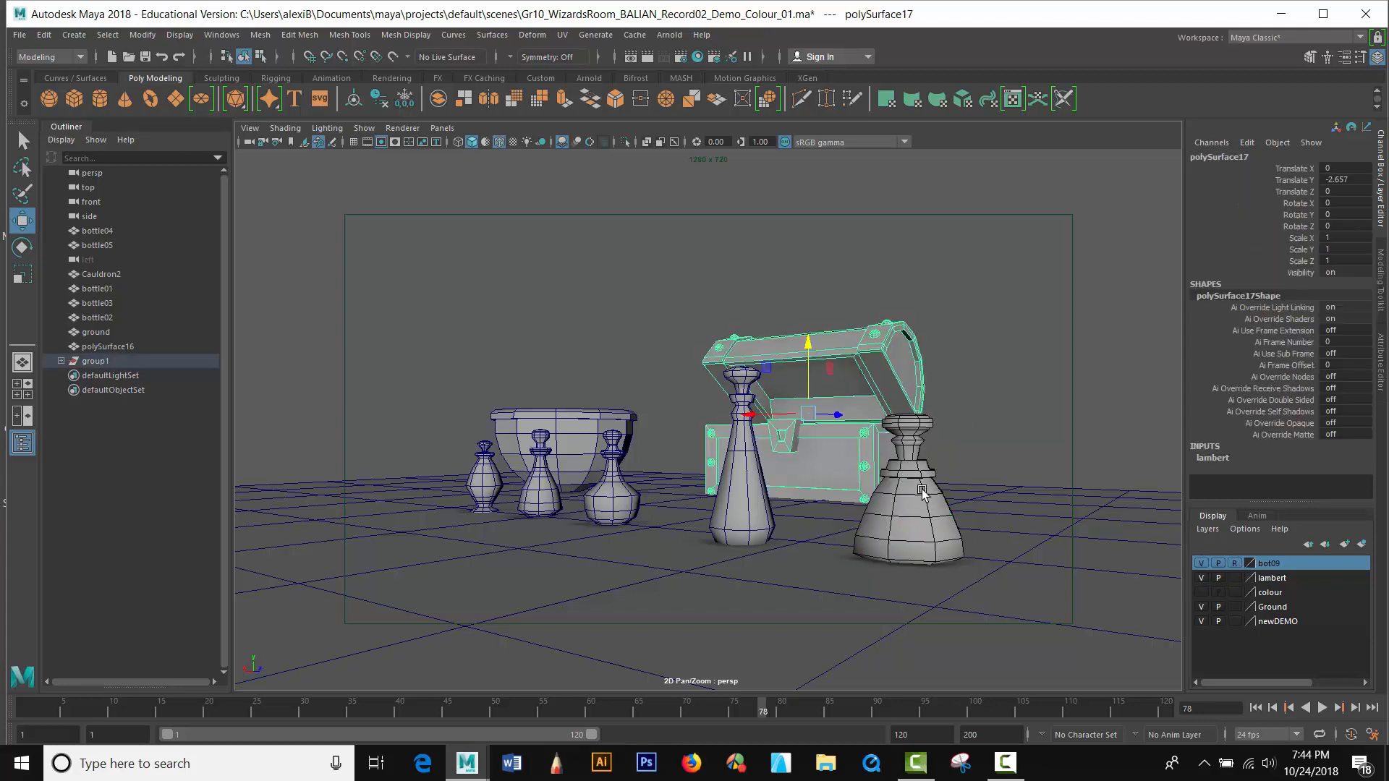
left_click(909, 533)
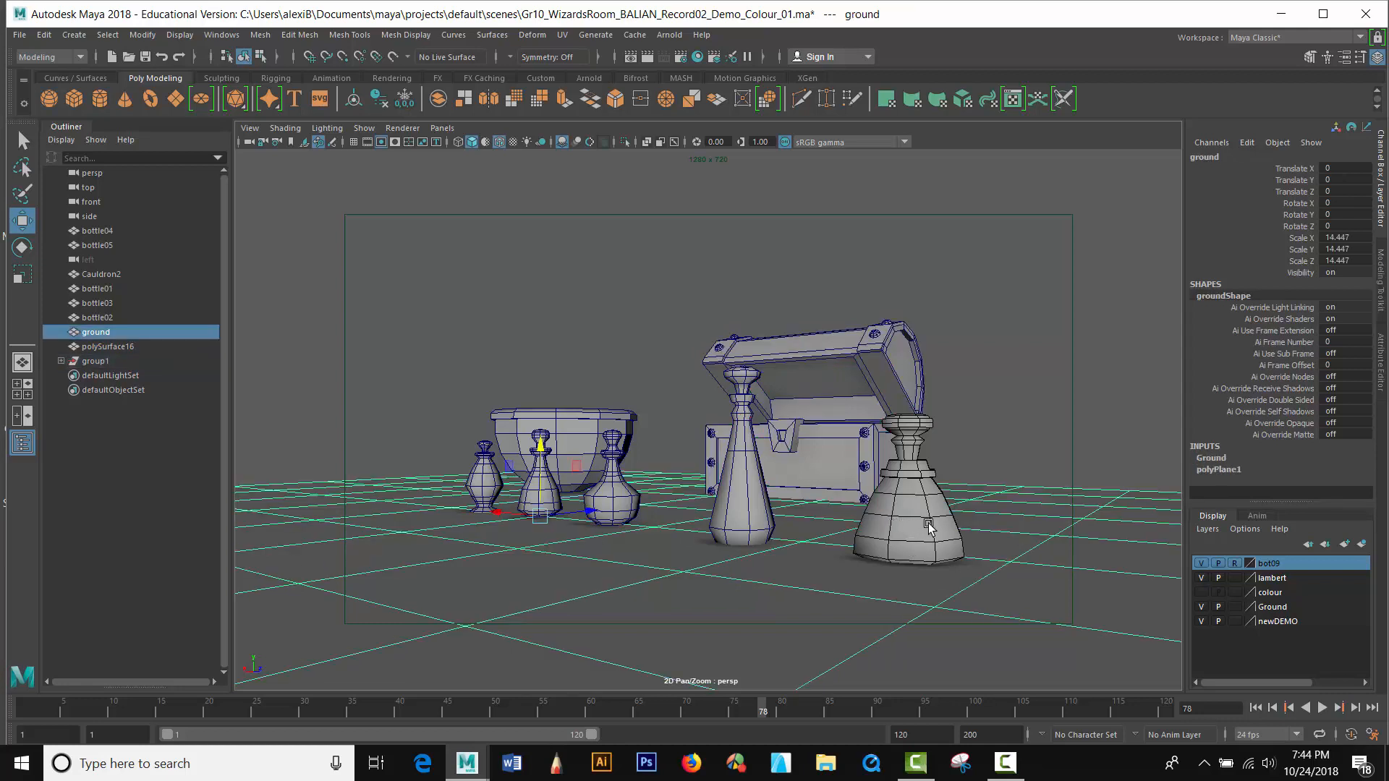
left_click(1234, 563)
left_click(1202, 564)
left_click(1203, 564)
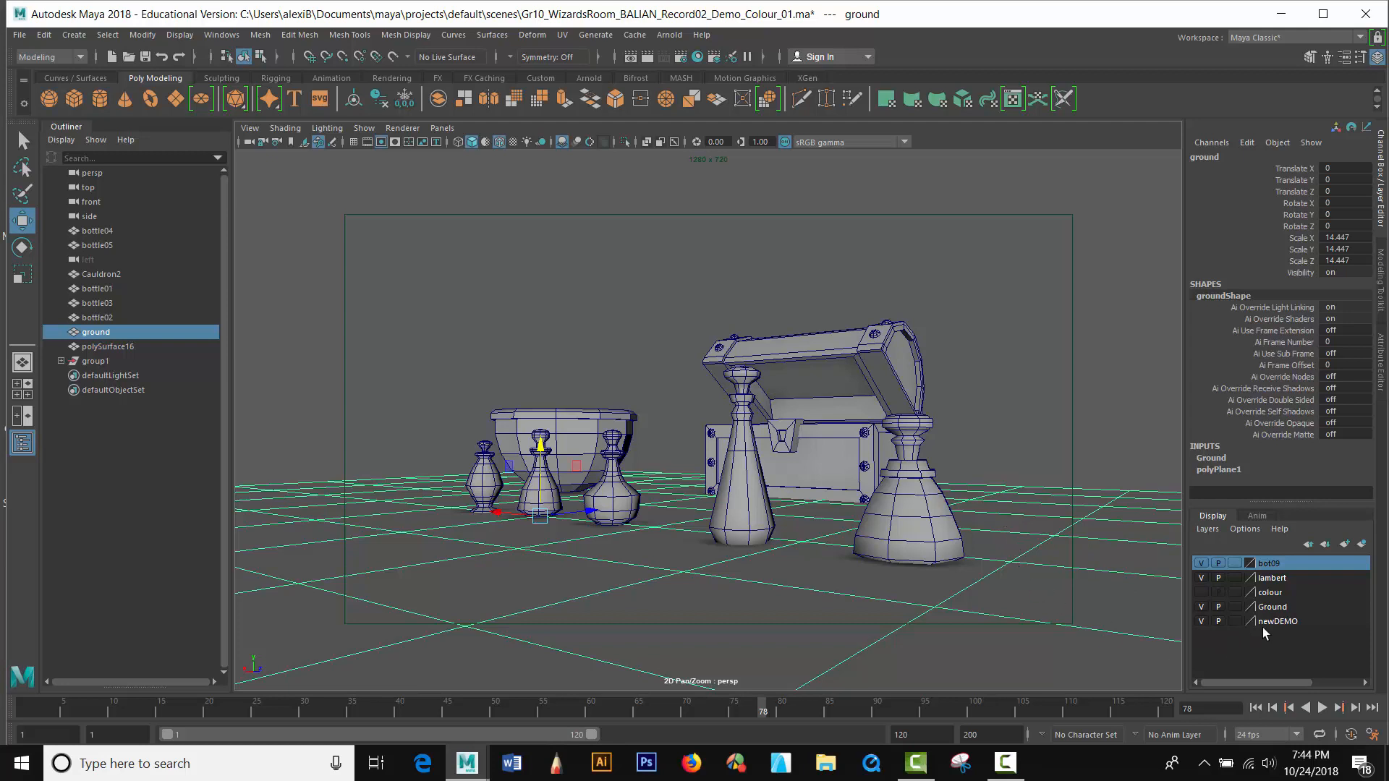
Delete the existing Ground display layer
left_click(1279, 610)
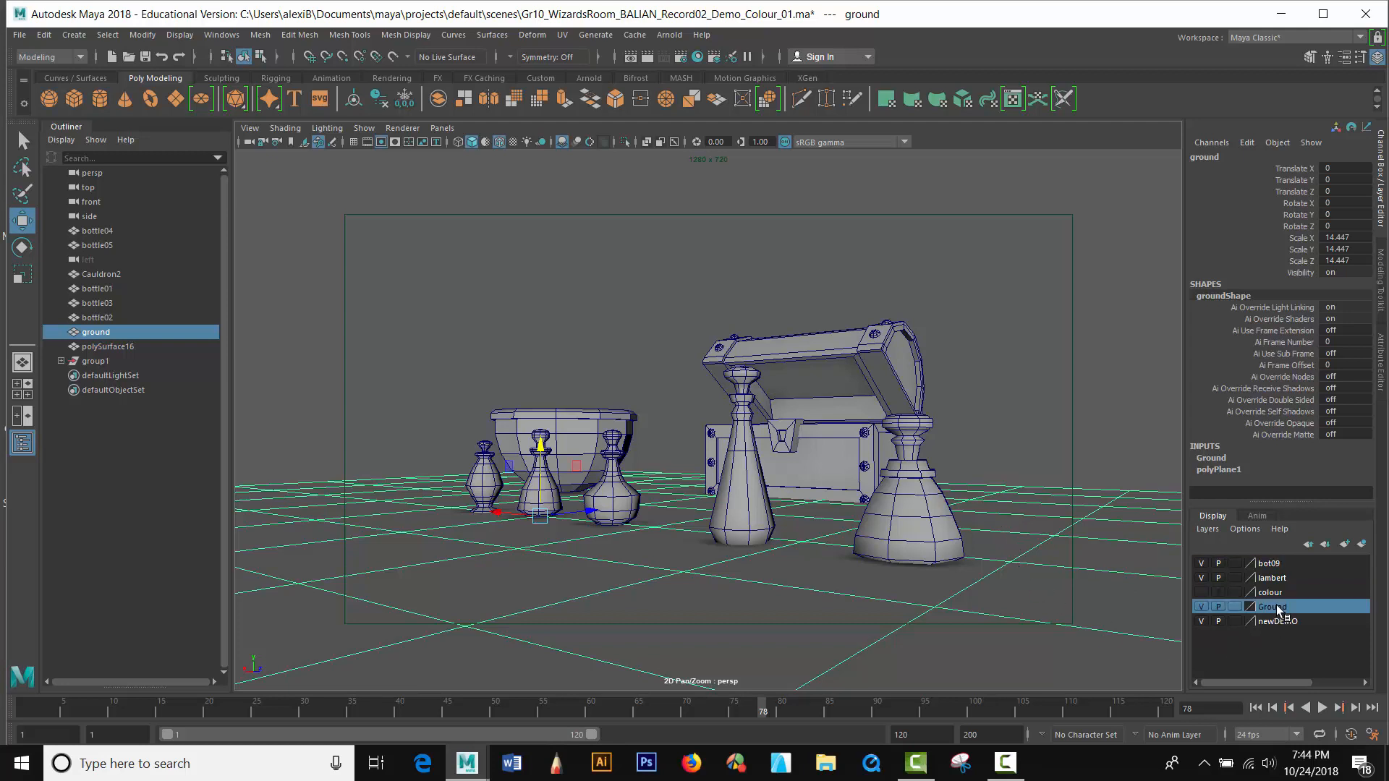
right_click(1275, 610)
left_click(1265, 569)
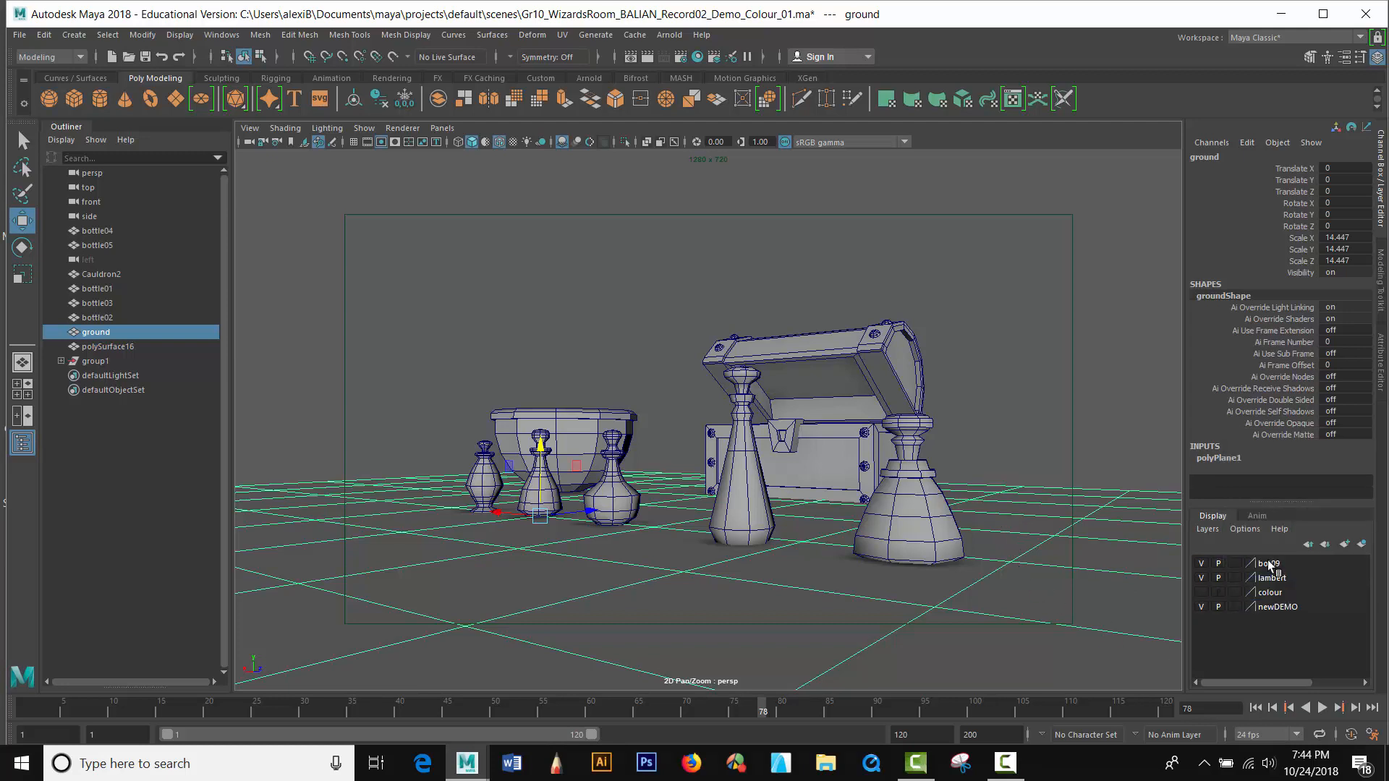
Create a display layer from the ground plane and name it ground01
left_click(995, 462)
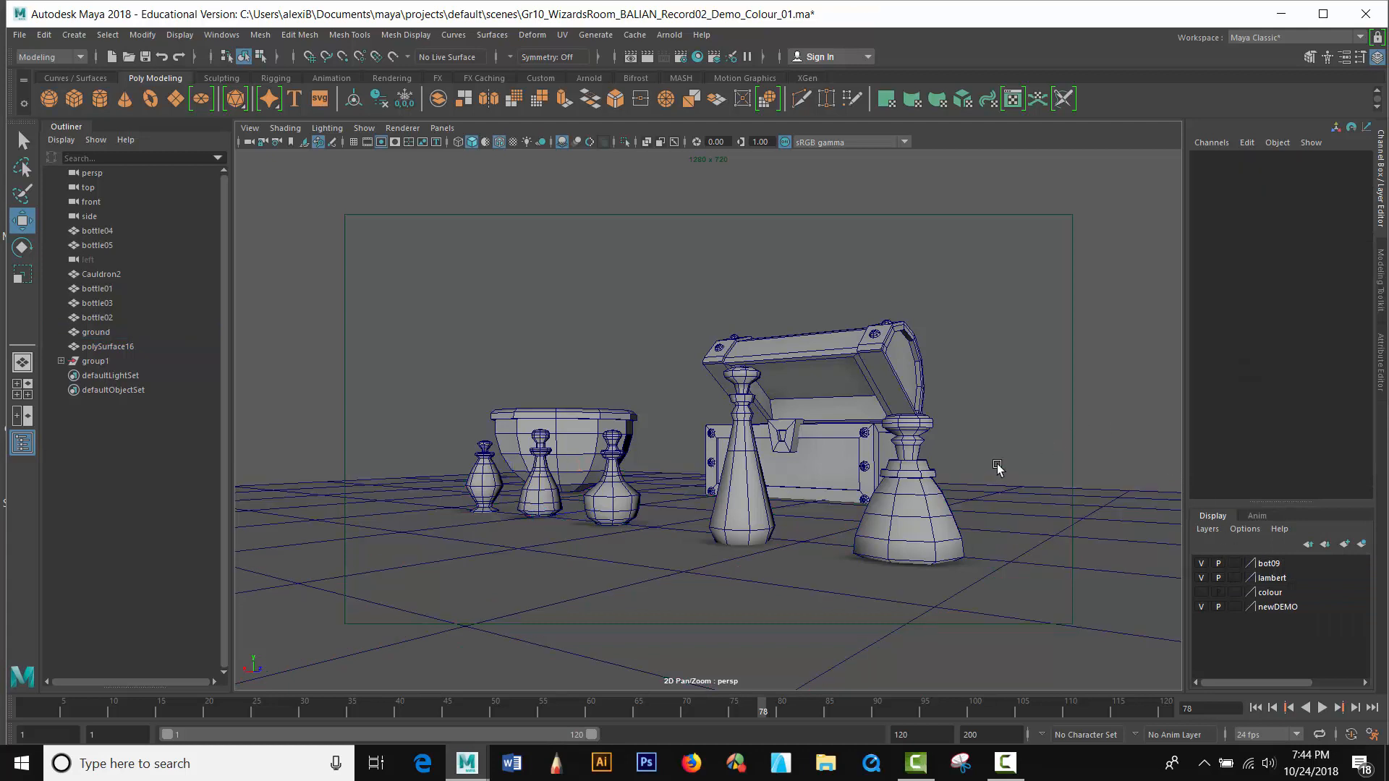
left_click(997, 521)
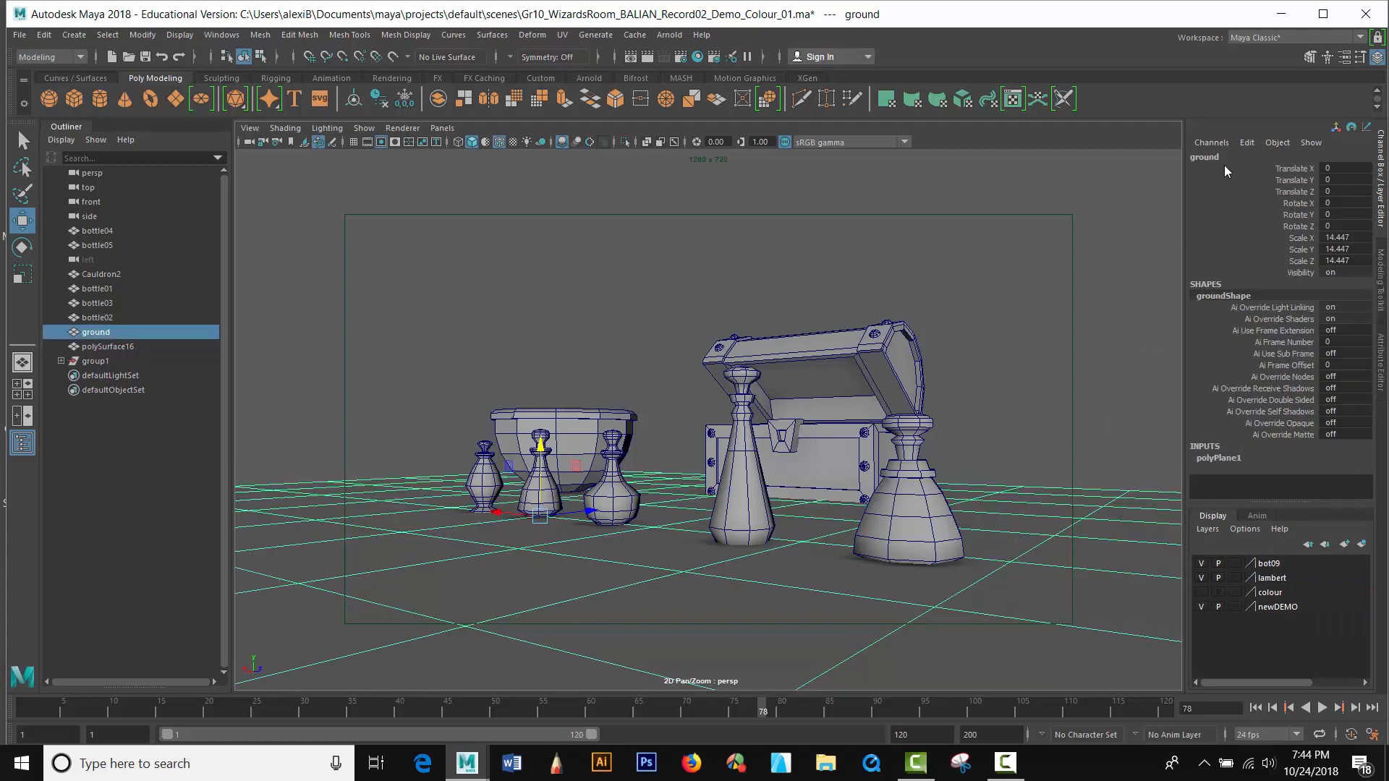
left_click(1362, 544)
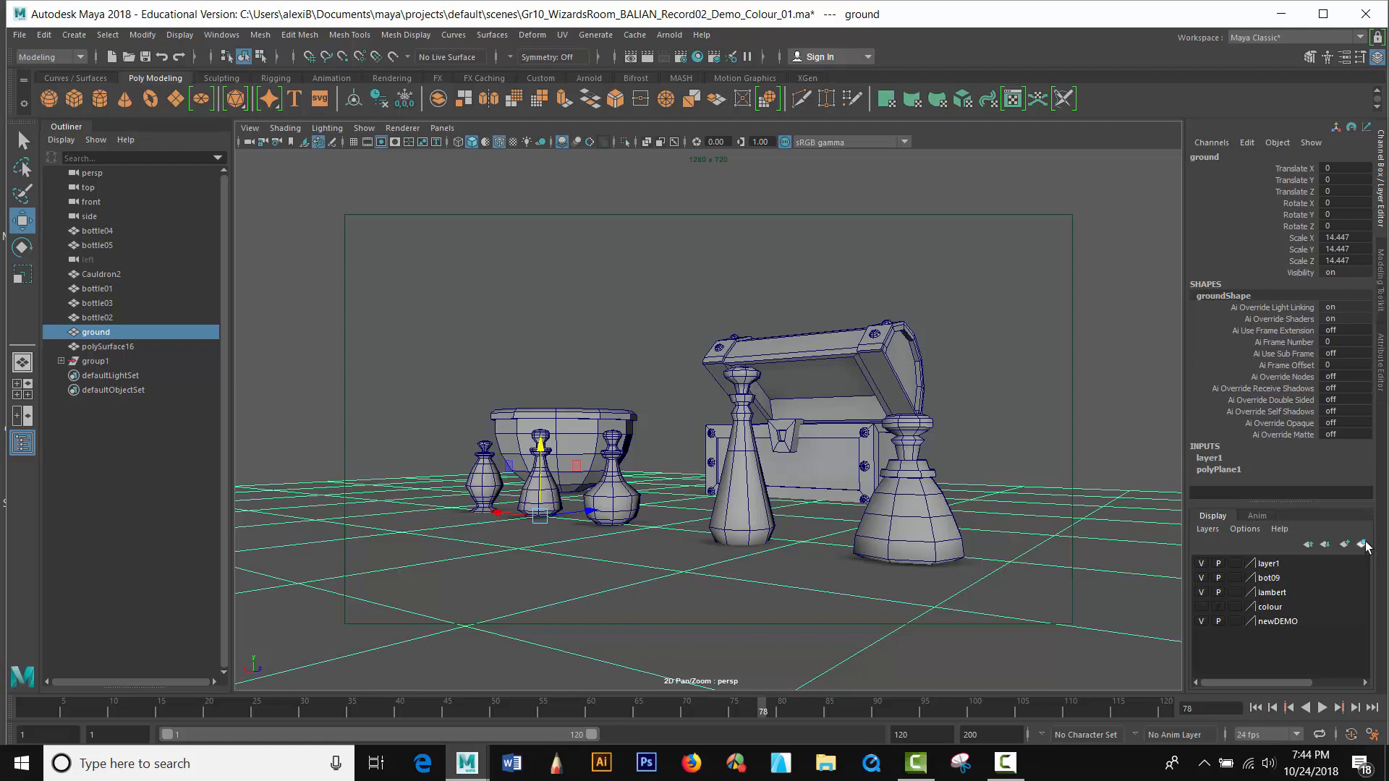
double_click(1279, 562)
double_click(546, 288)
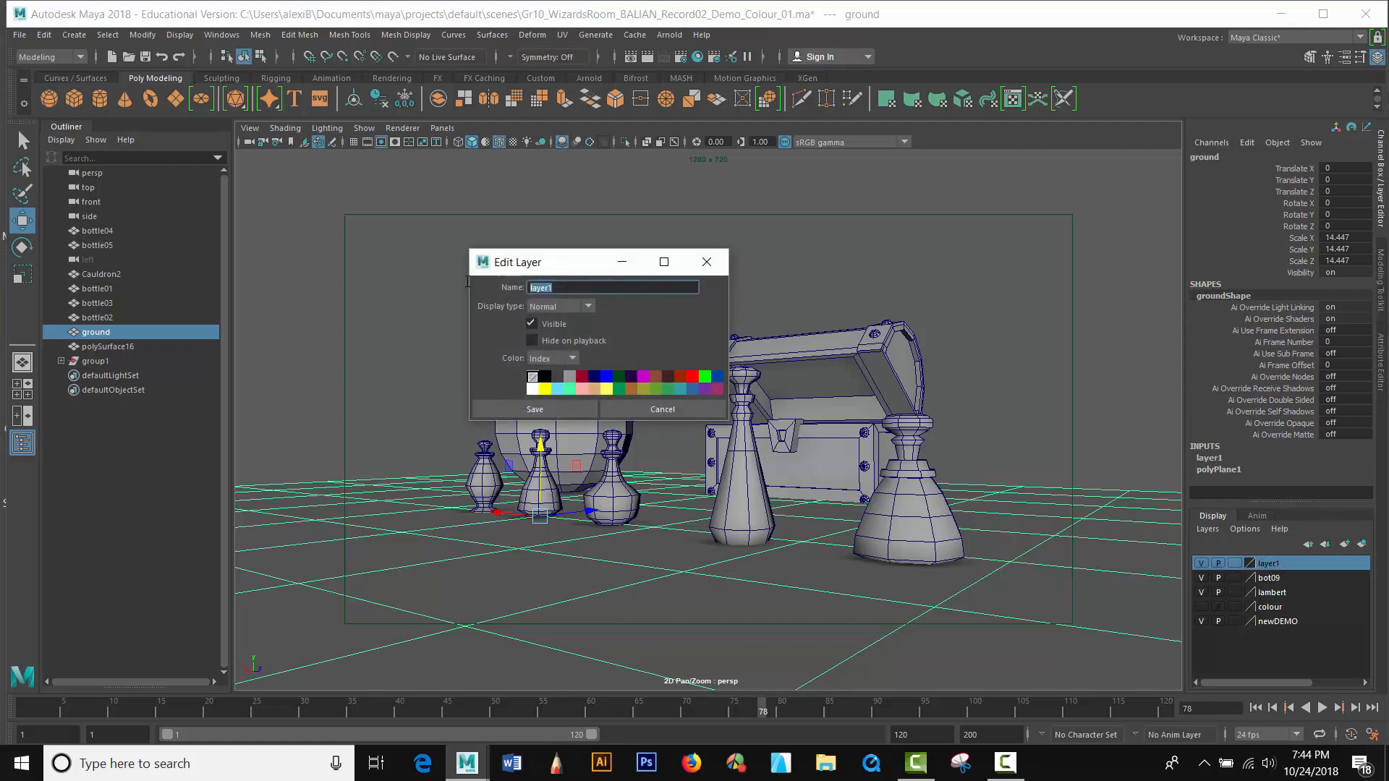
type("ground")
key("Return")
left_click(512, 409)
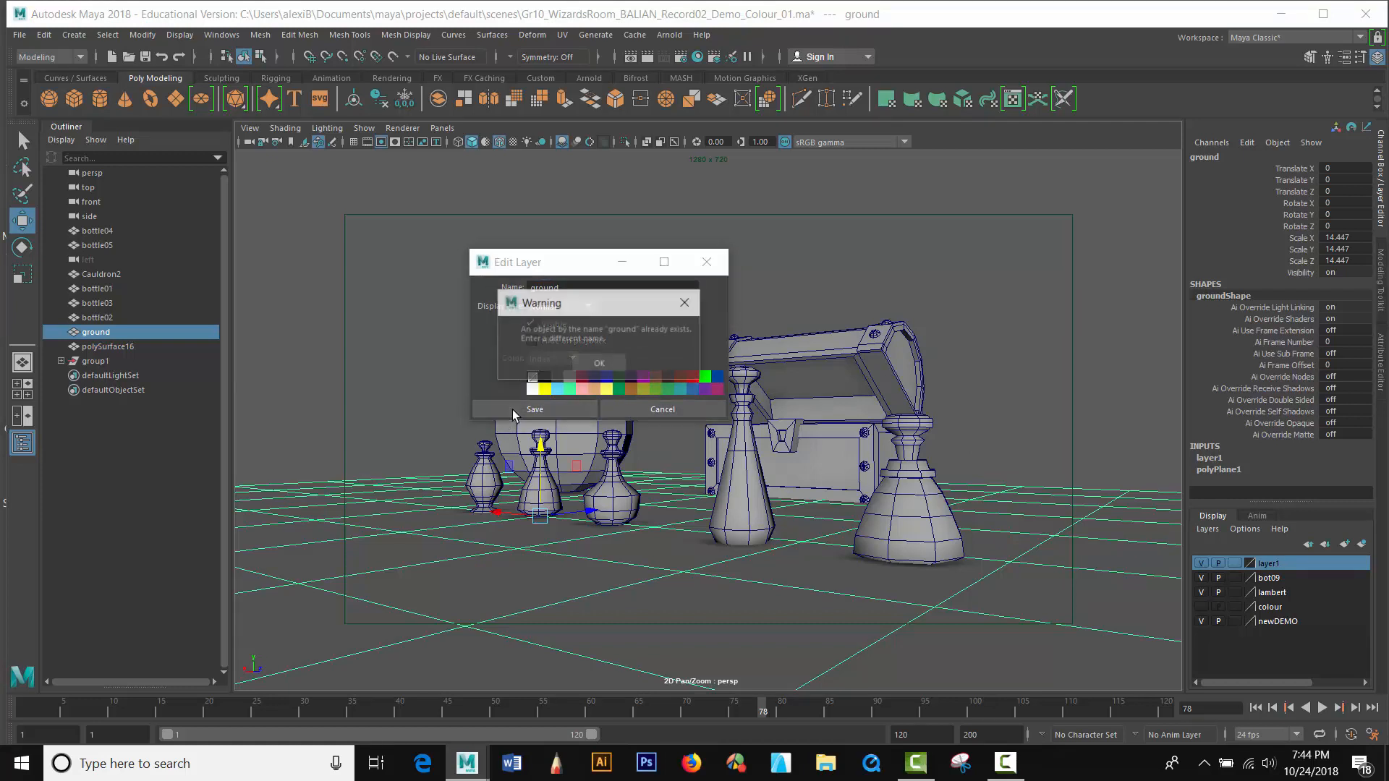
left_click(587, 362)
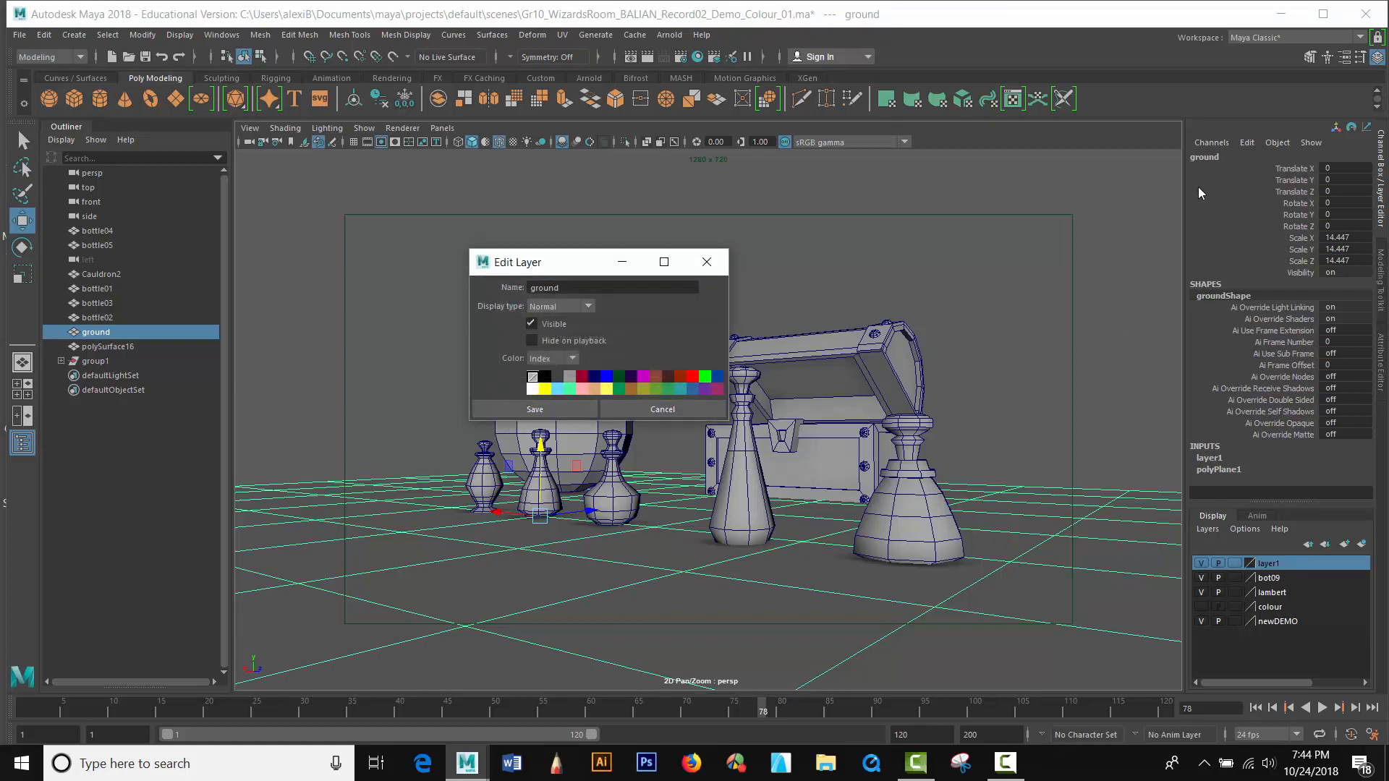
left_click(577, 287)
left_click(534, 409)
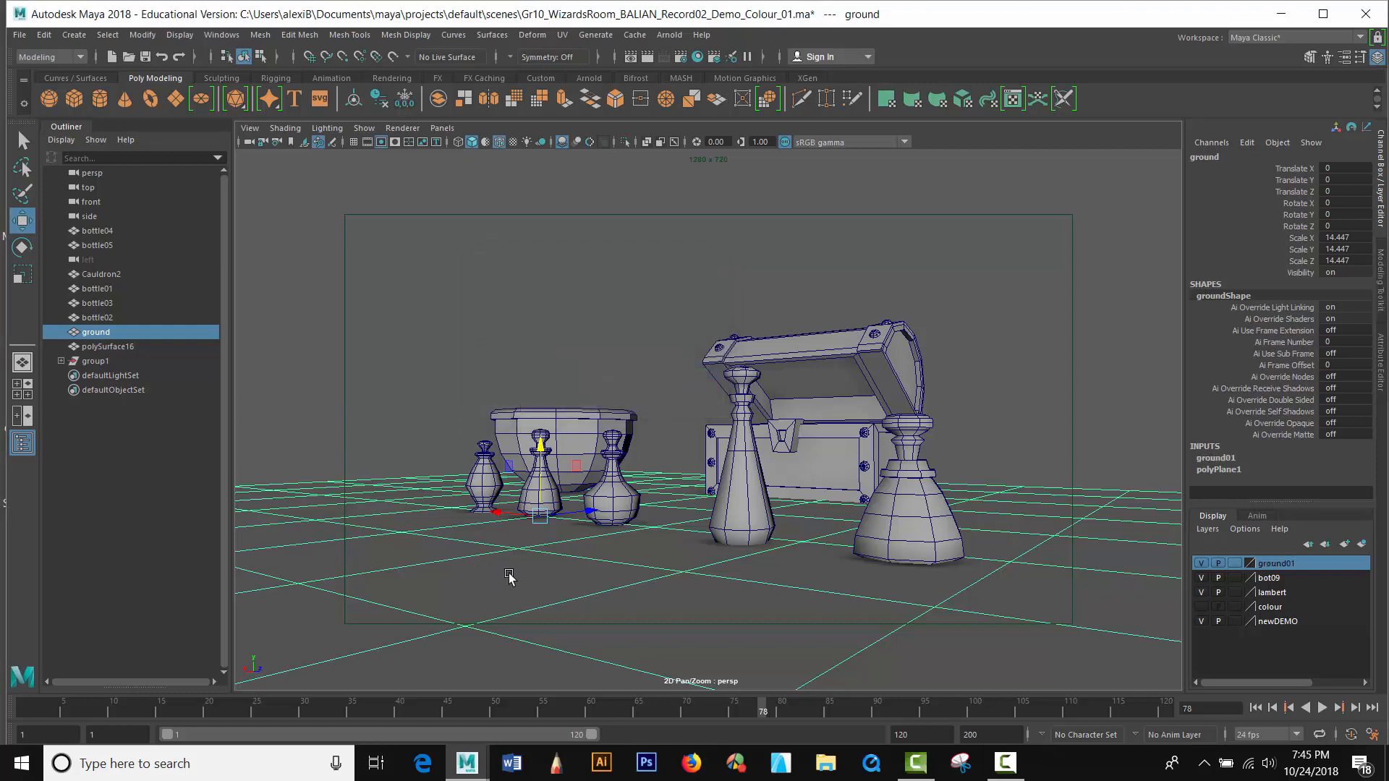
key("ctrl+a")
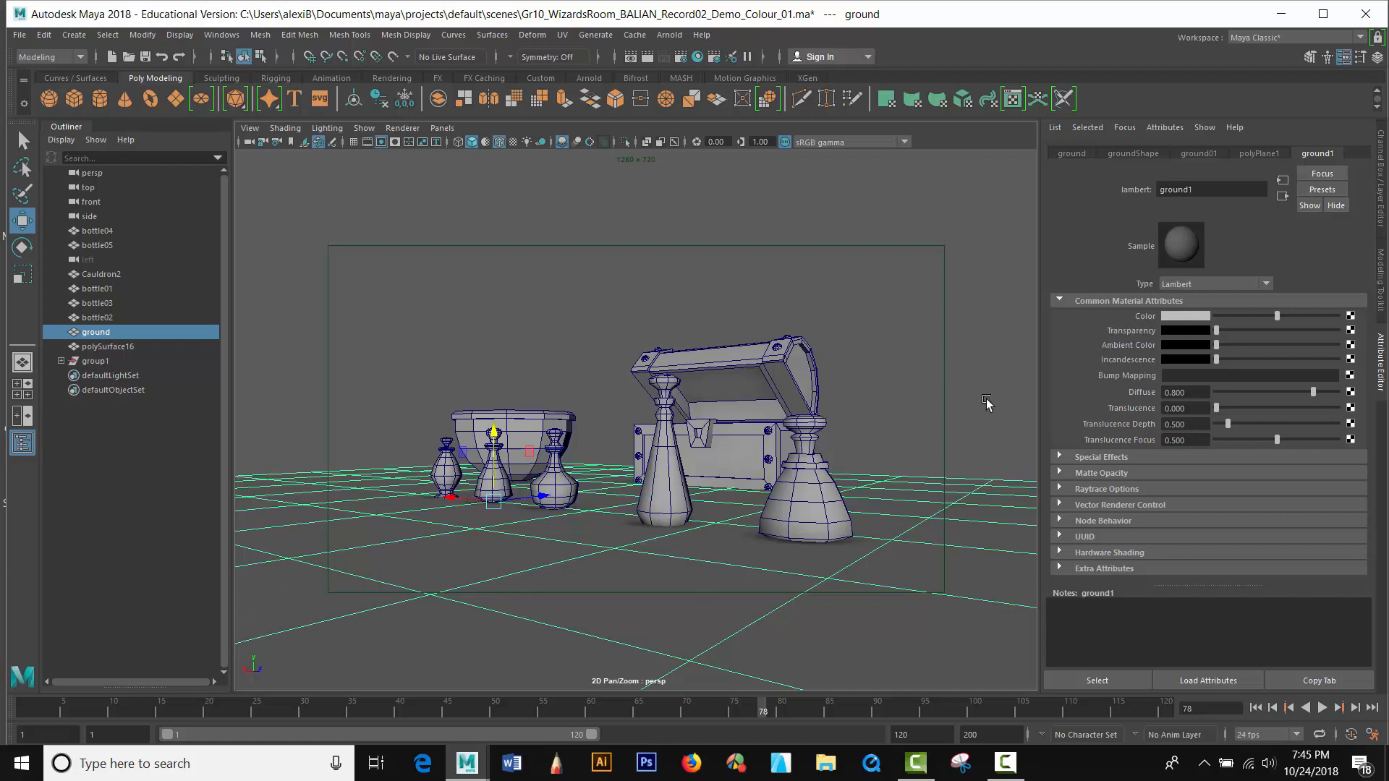
key("ctrl+a")
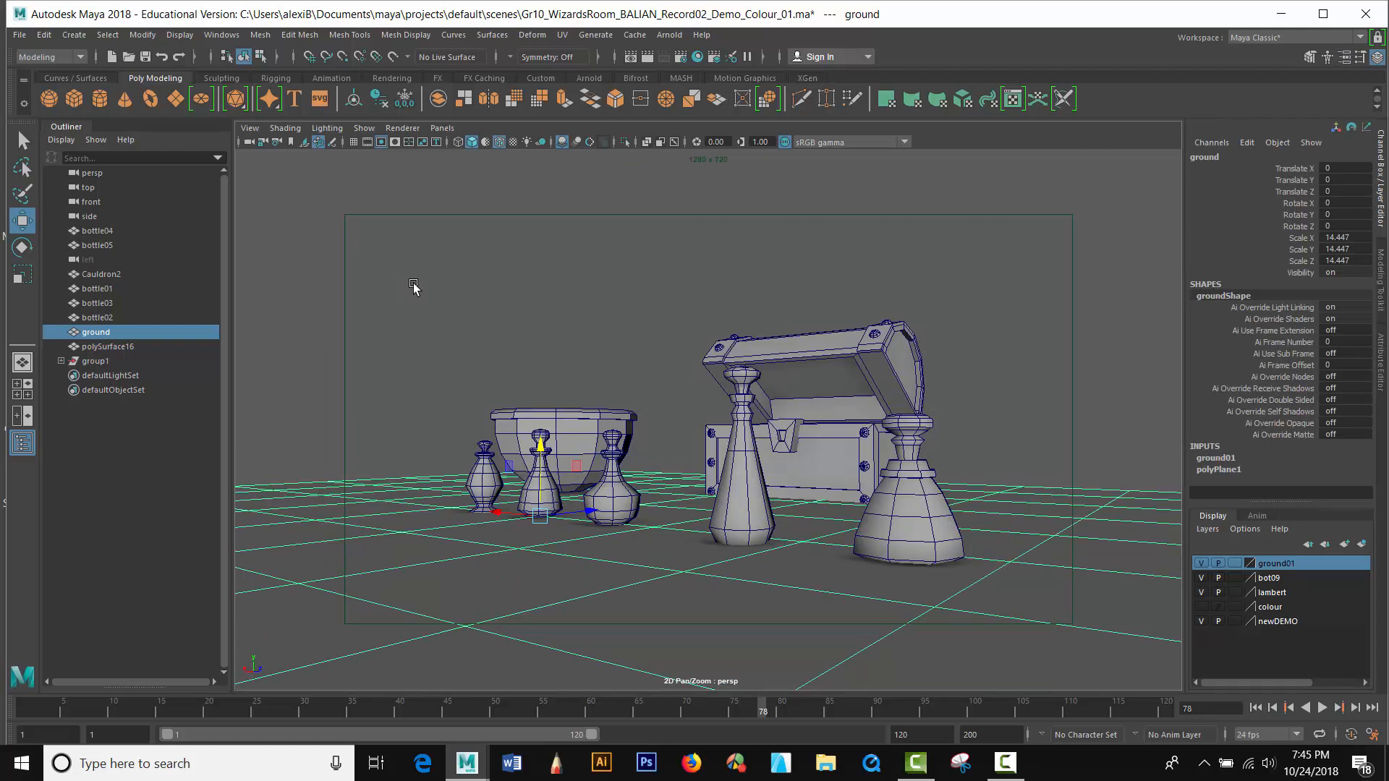
left_click_drag(407, 264, 1047, 626)
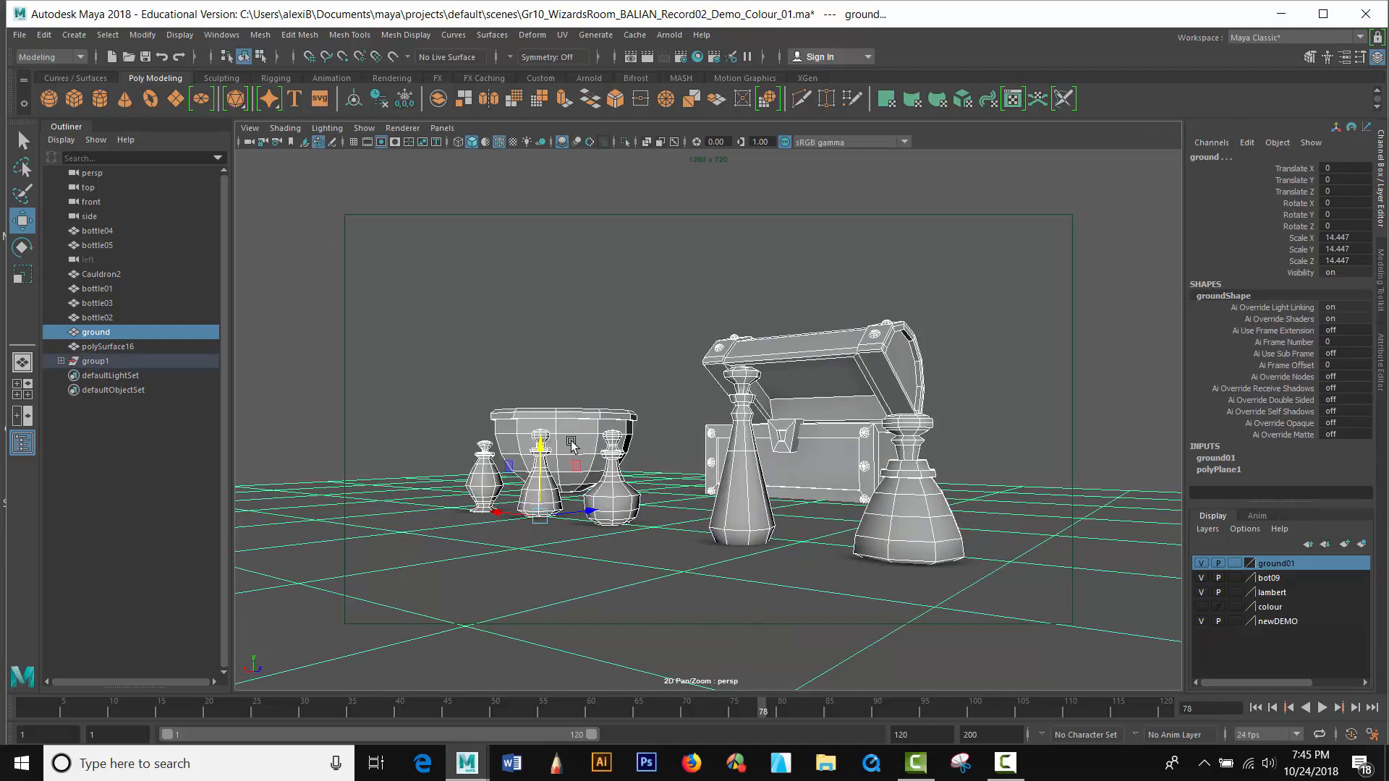
scroll(528, 380, "up", 3)
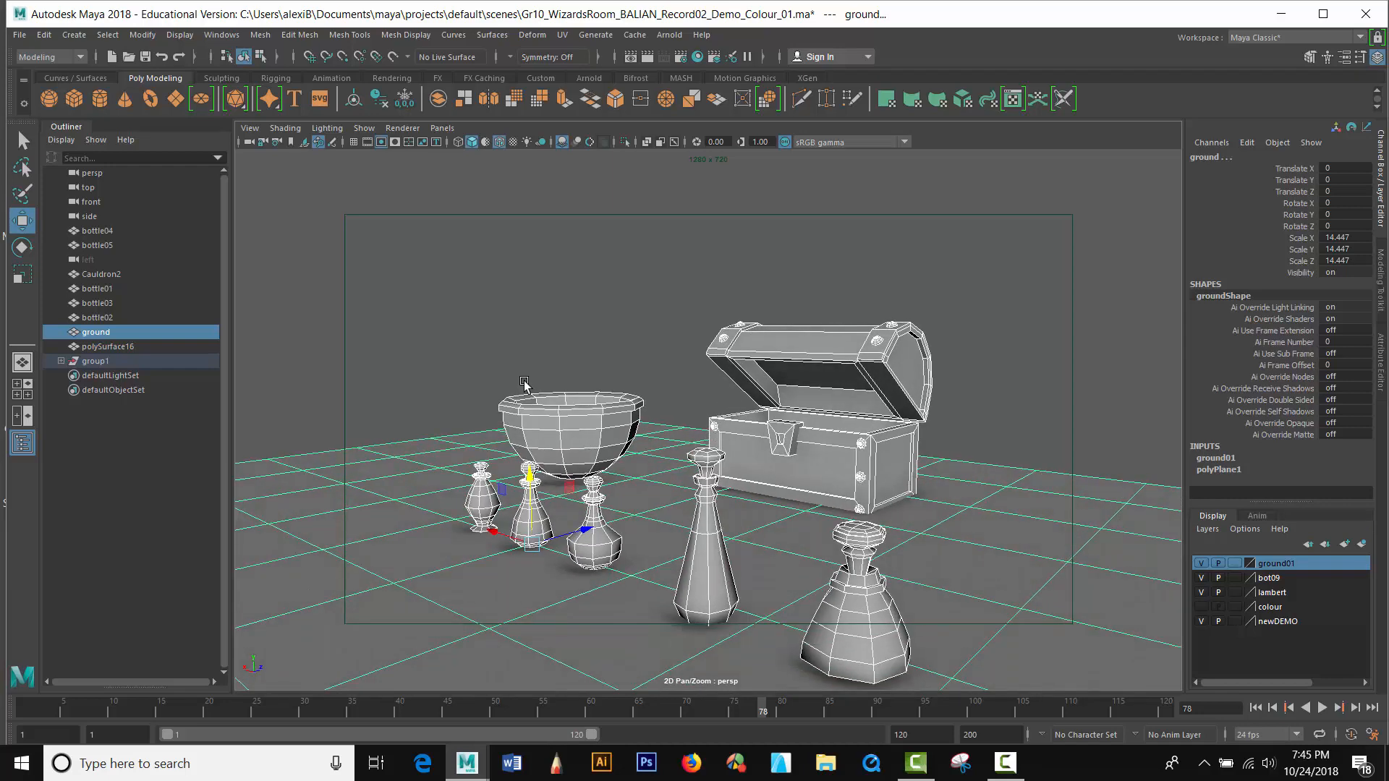
scroll(525, 382, "down", 3)
left_click(481, 319)
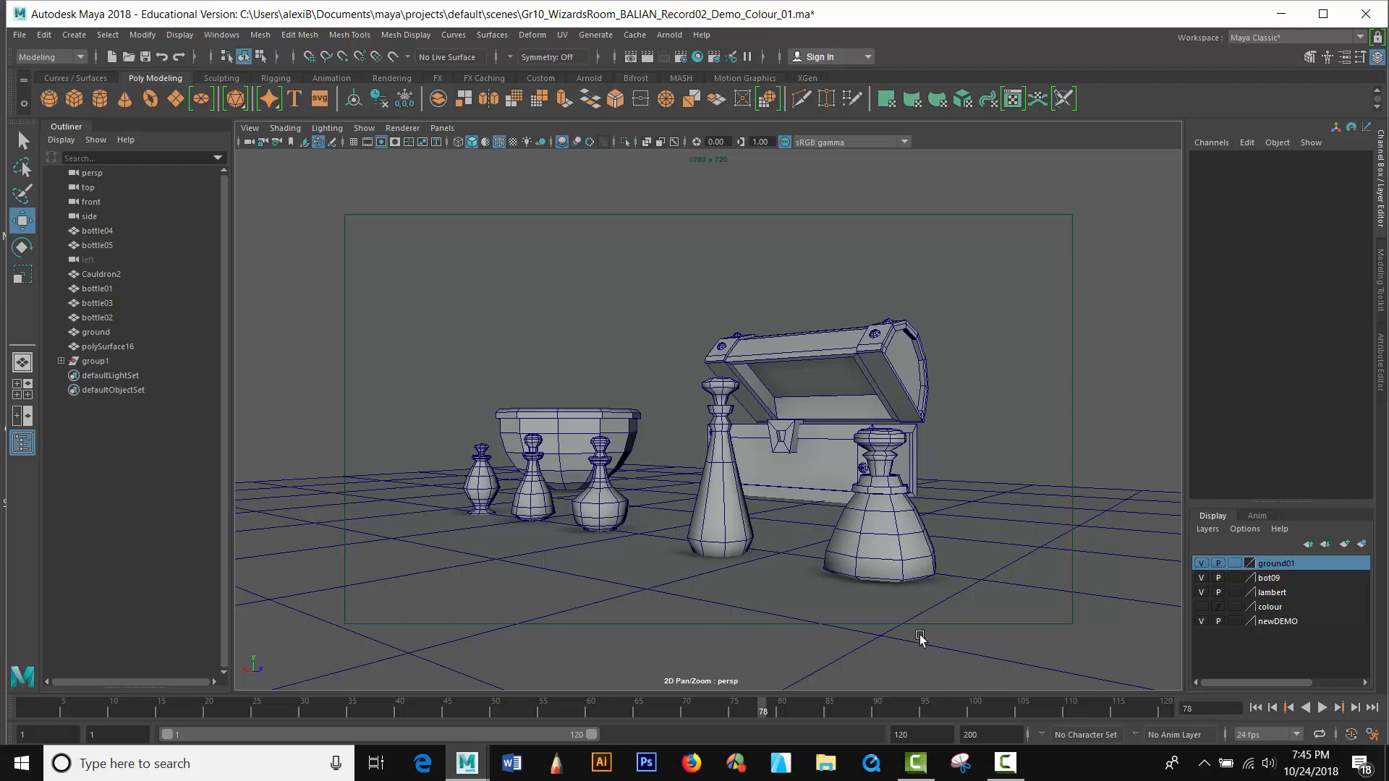
Select every object in the scene, including the ground, and assign a new Arnold aiAmbientOcclusion material to them
left_click_drag(372, 234, 1012, 613)
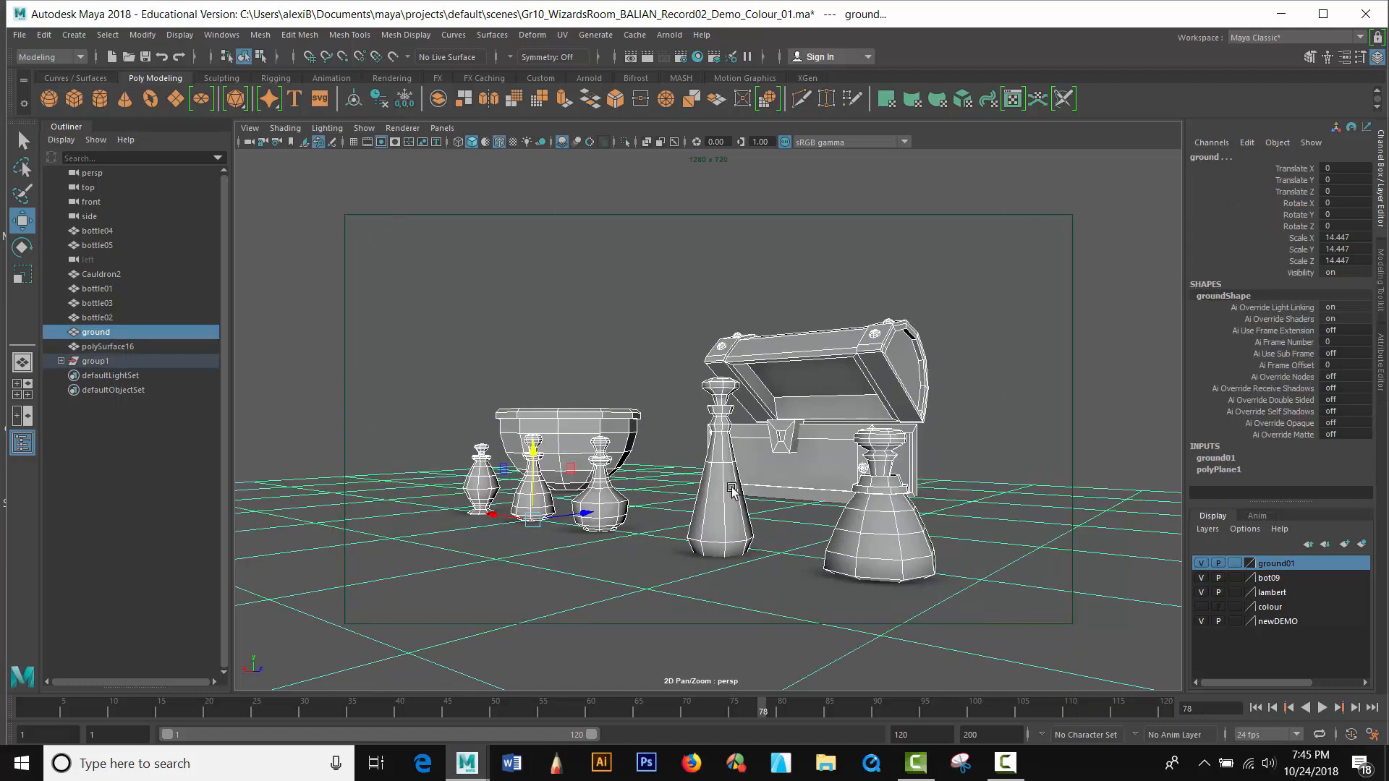
right_click(578, 430)
mouse_move(572, 768)
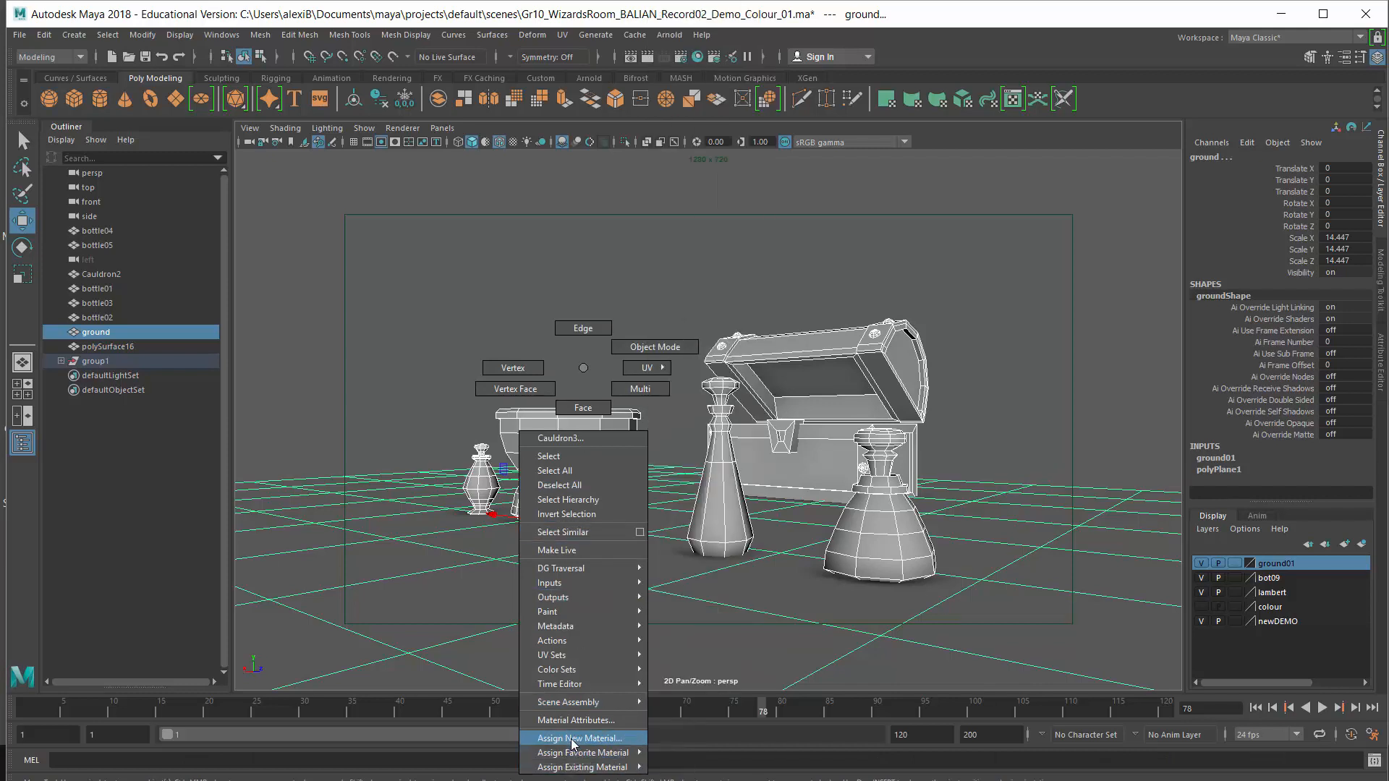
left_click(570, 738)
left_click(504, 383)
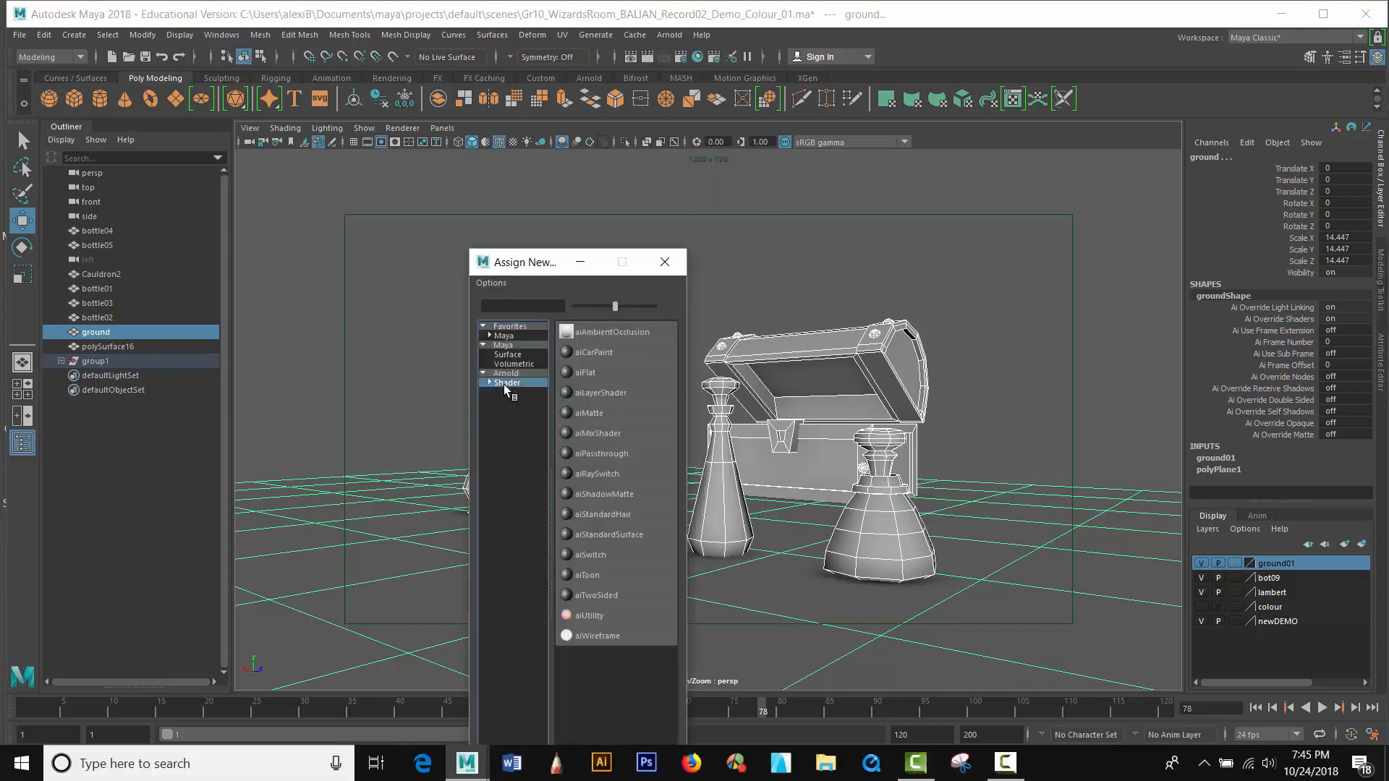
left_click(607, 332)
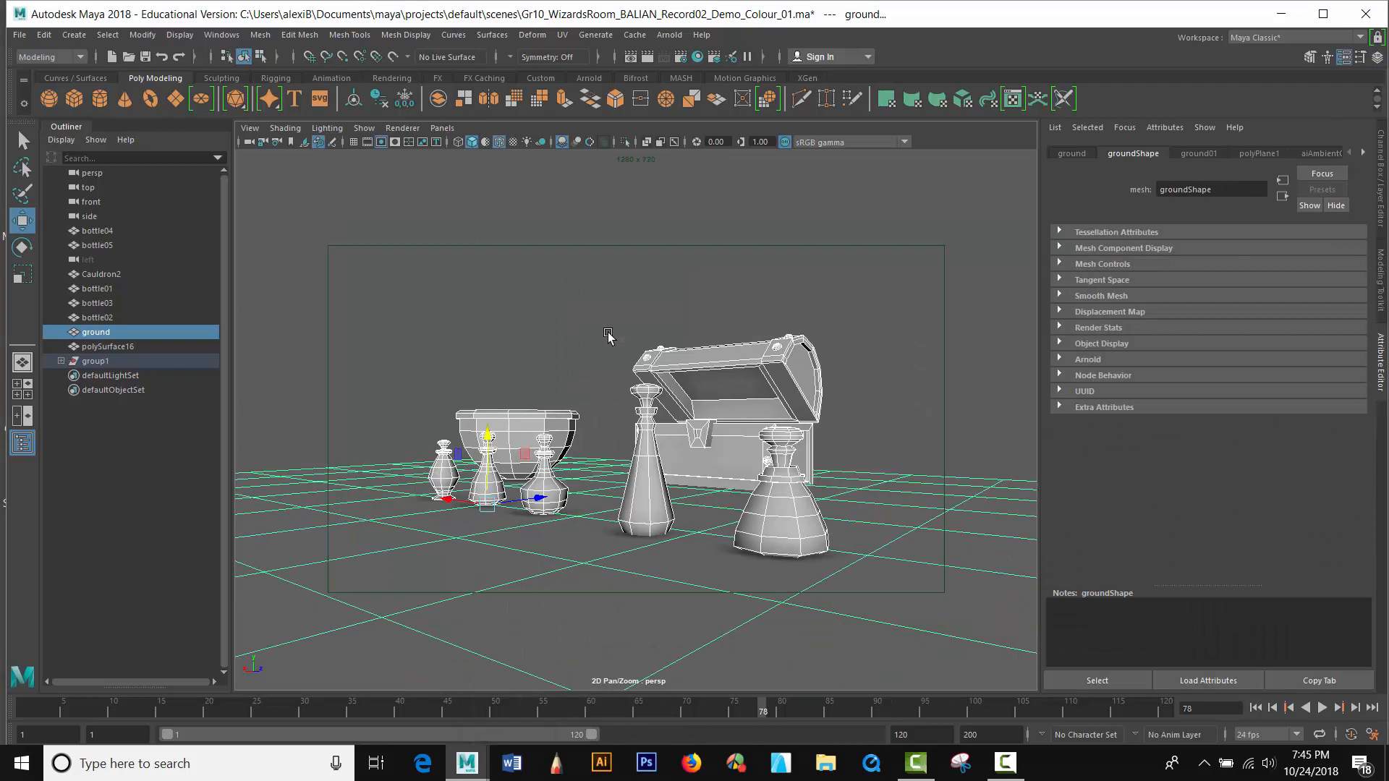
key("ctrl+a")
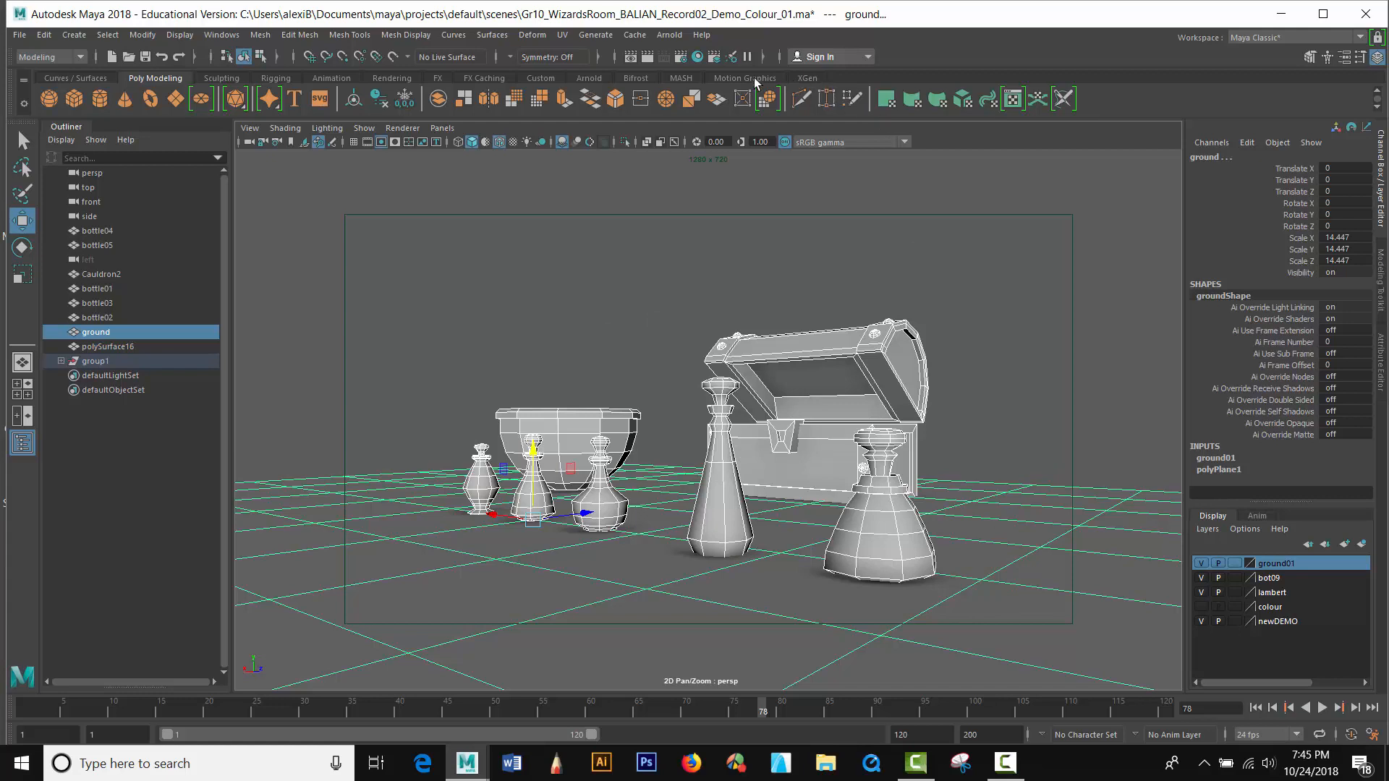
Open a render of the current frame, switch the renderer to Arnold Renderer and render the scene again
left_click(674, 262)
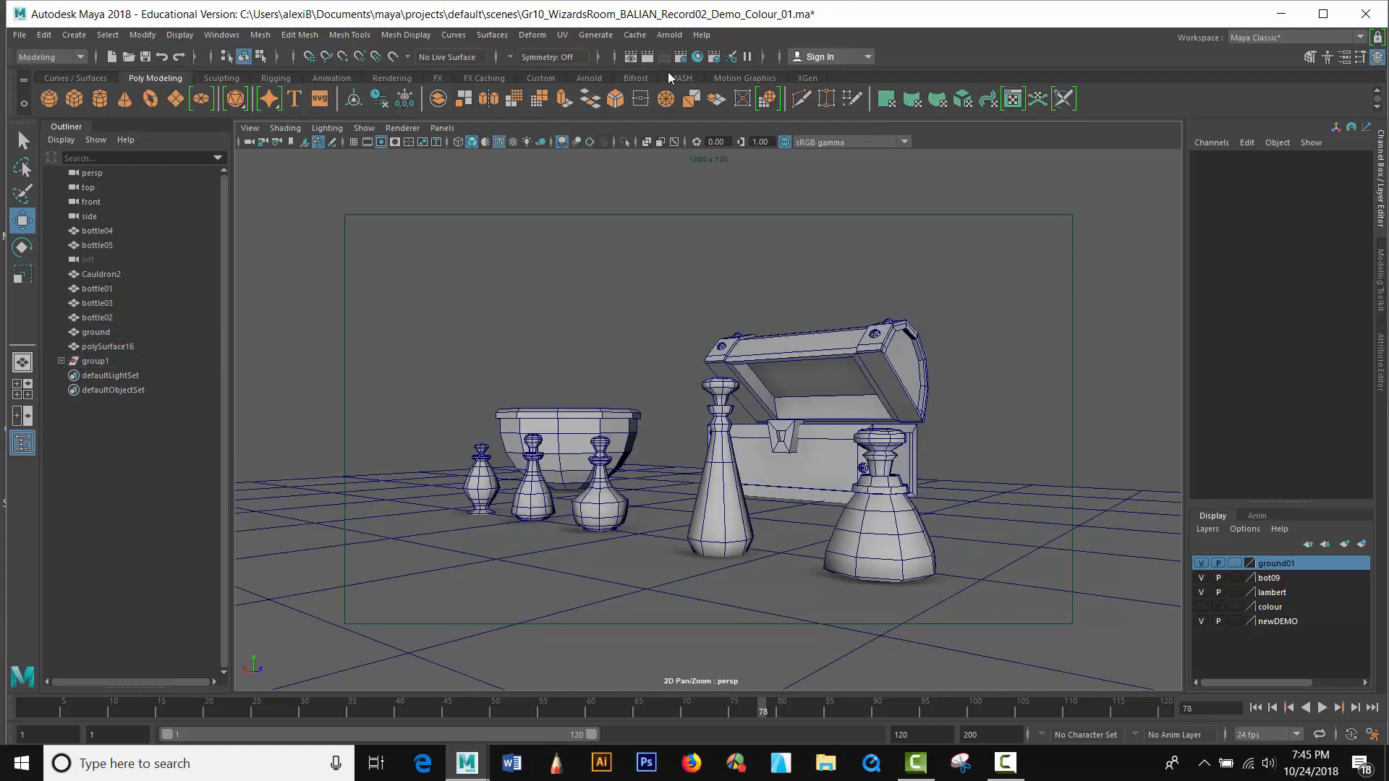
left_click_drag(372, 314, 952, 612)
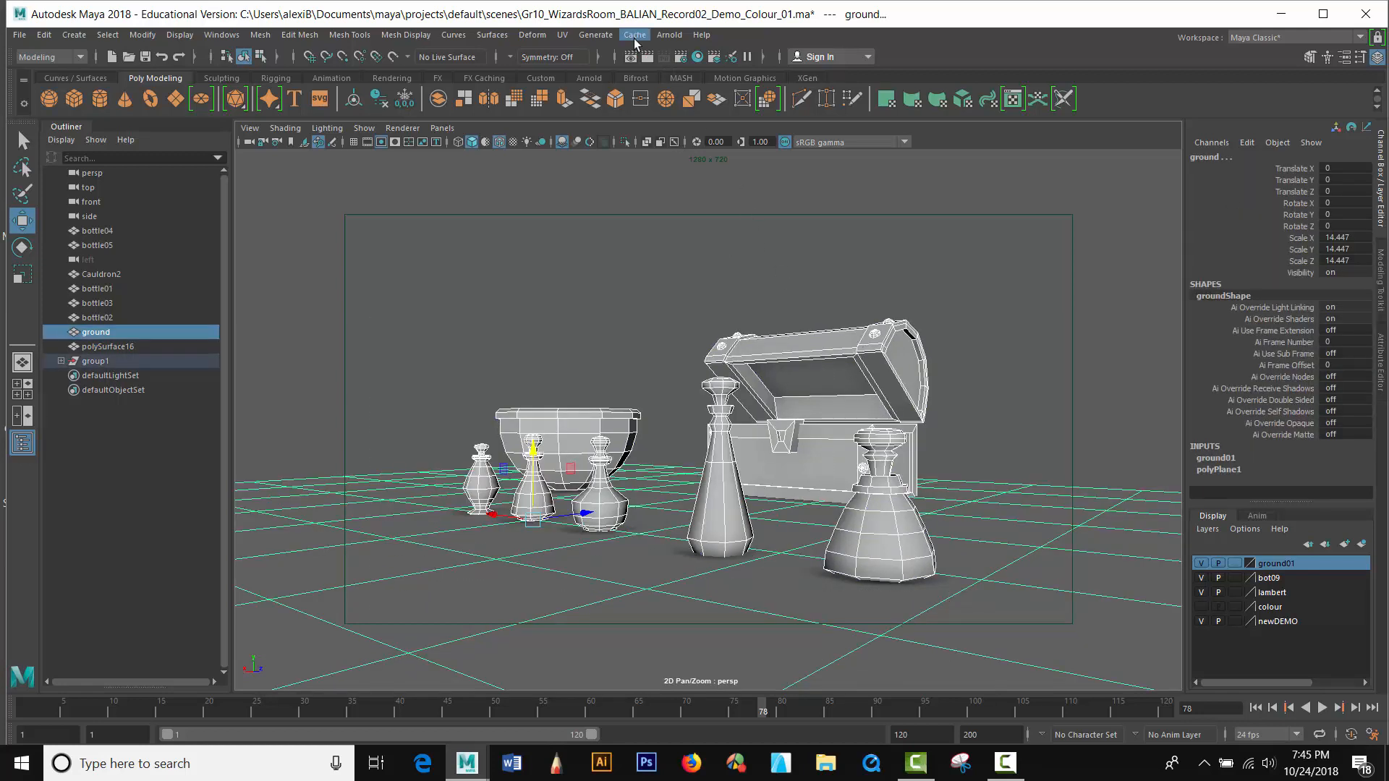
left_click(644, 59)
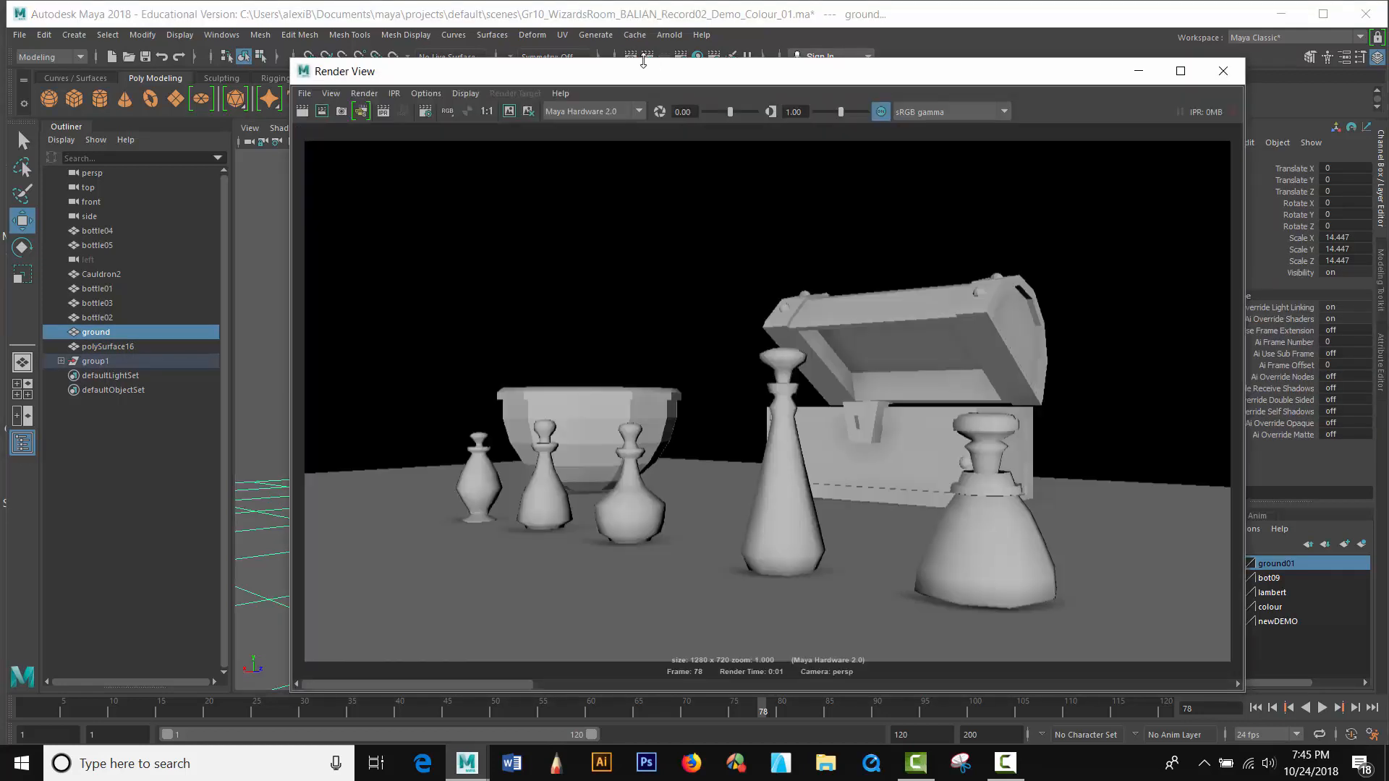
left_click(619, 112)
left_click(587, 175)
left_click(304, 112)
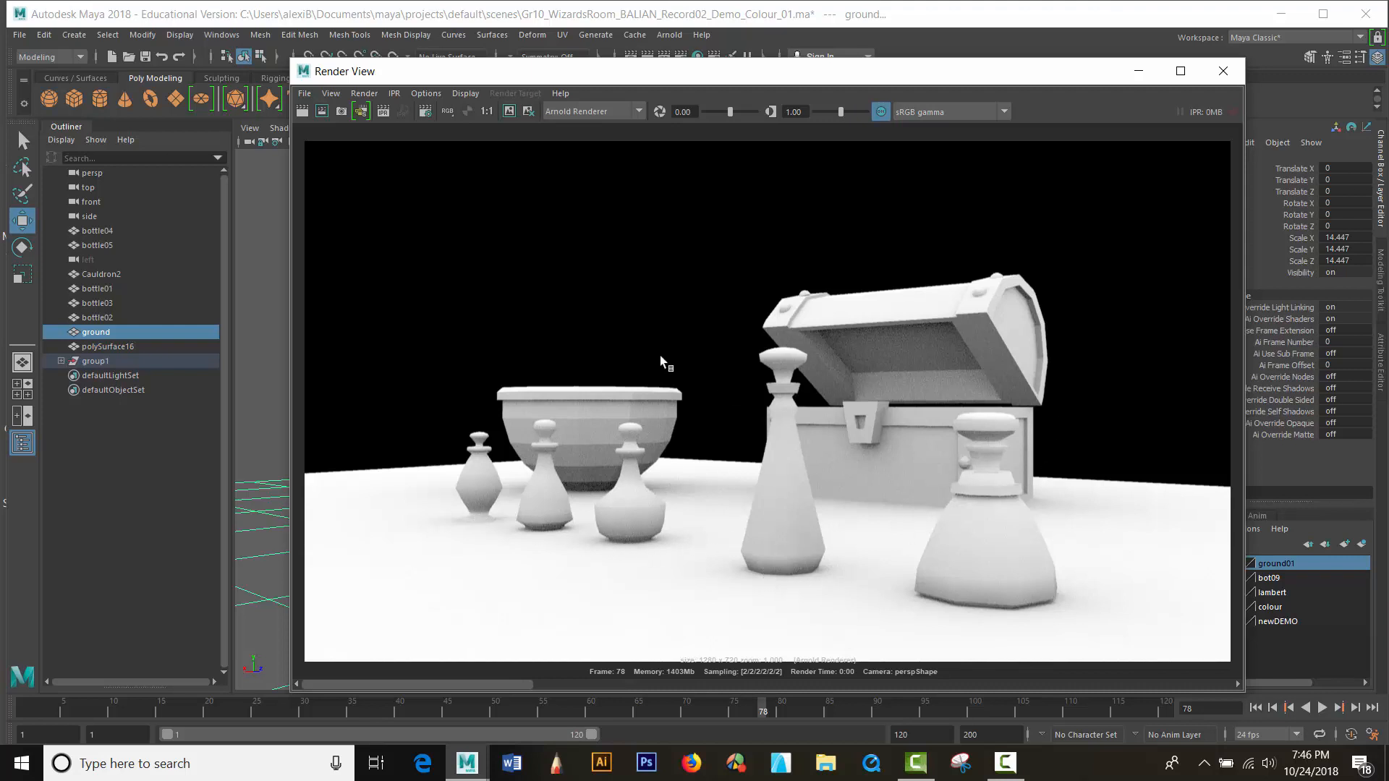
Keep the ambient occlusion render and save it in the images folder as a PNG with a file name beginning AO_Pa
left_click(510, 111)
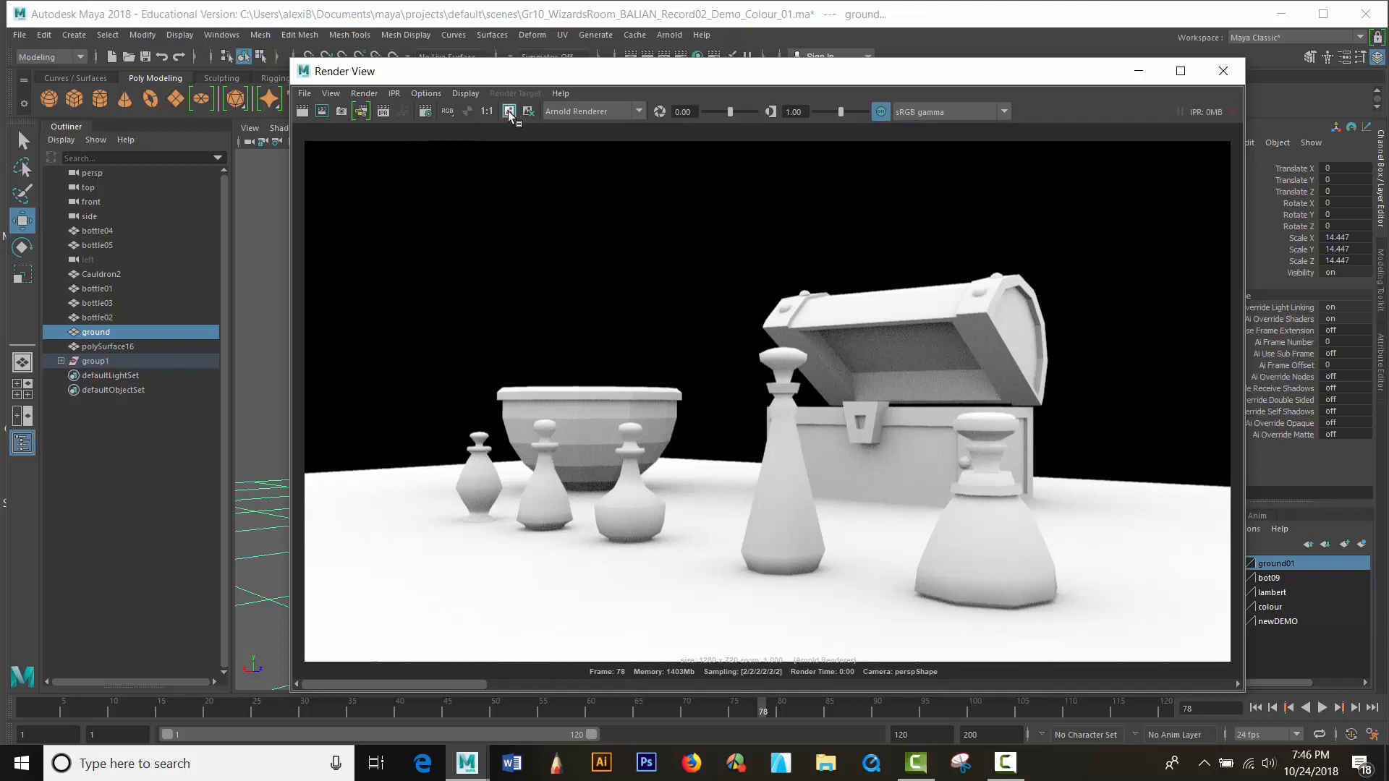
left_click(304, 94)
left_click(334, 133)
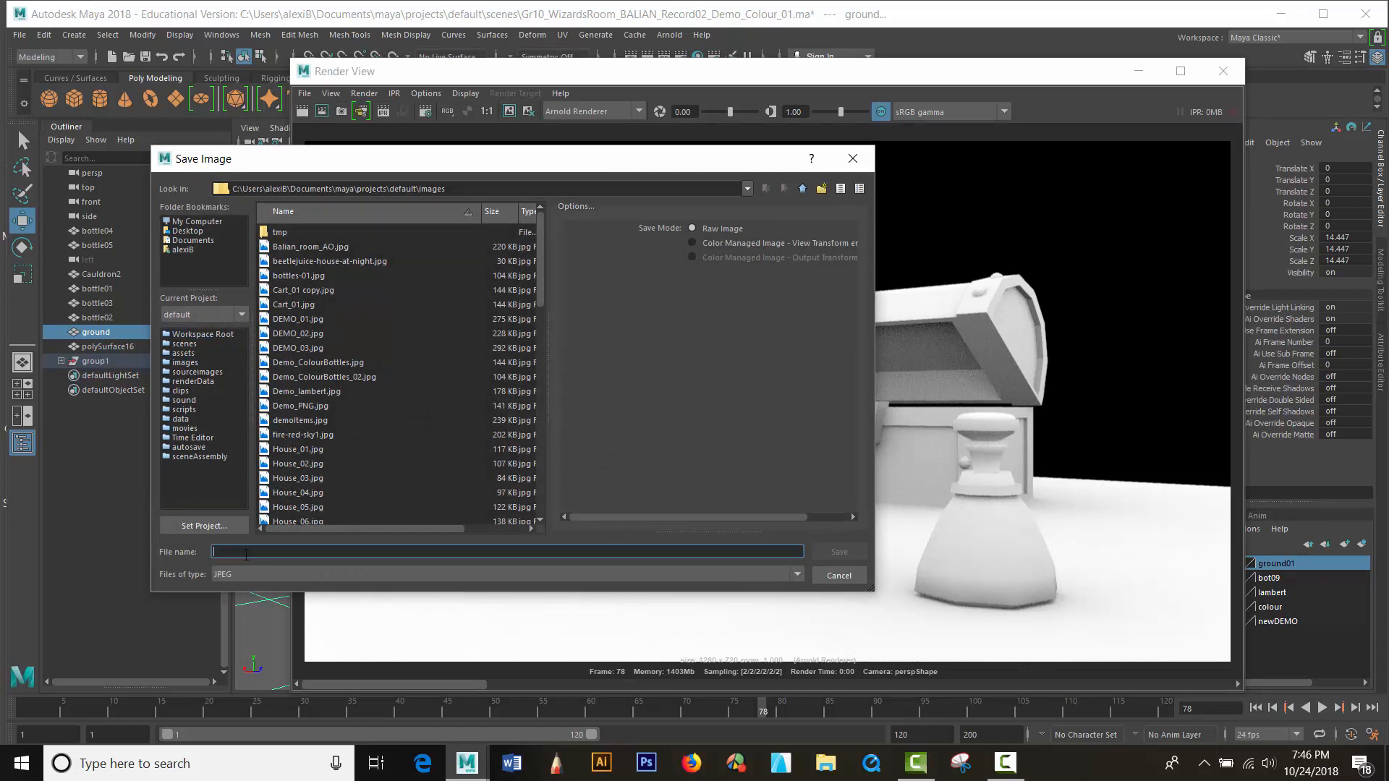
left_click(232, 575)
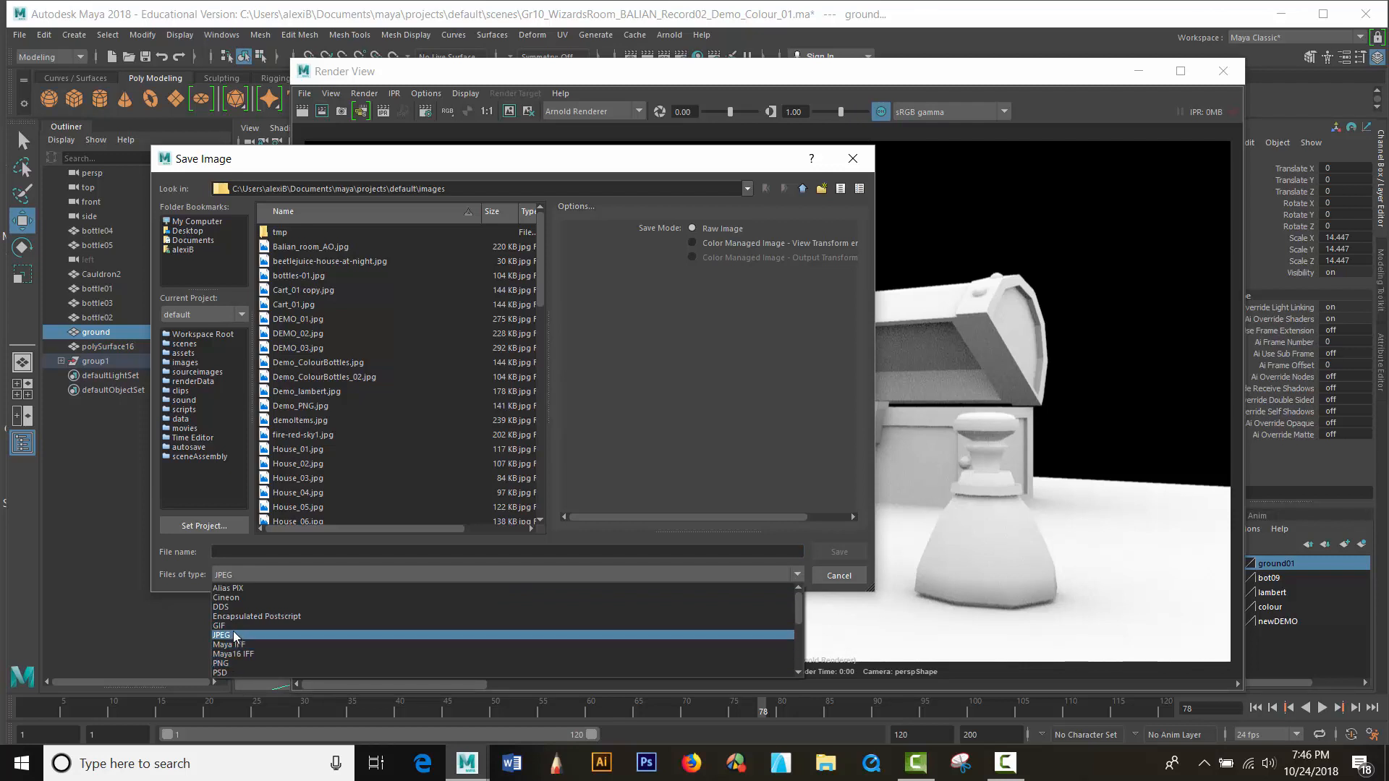
left_click(237, 637)
left_click(263, 574)
left_click(245, 664)
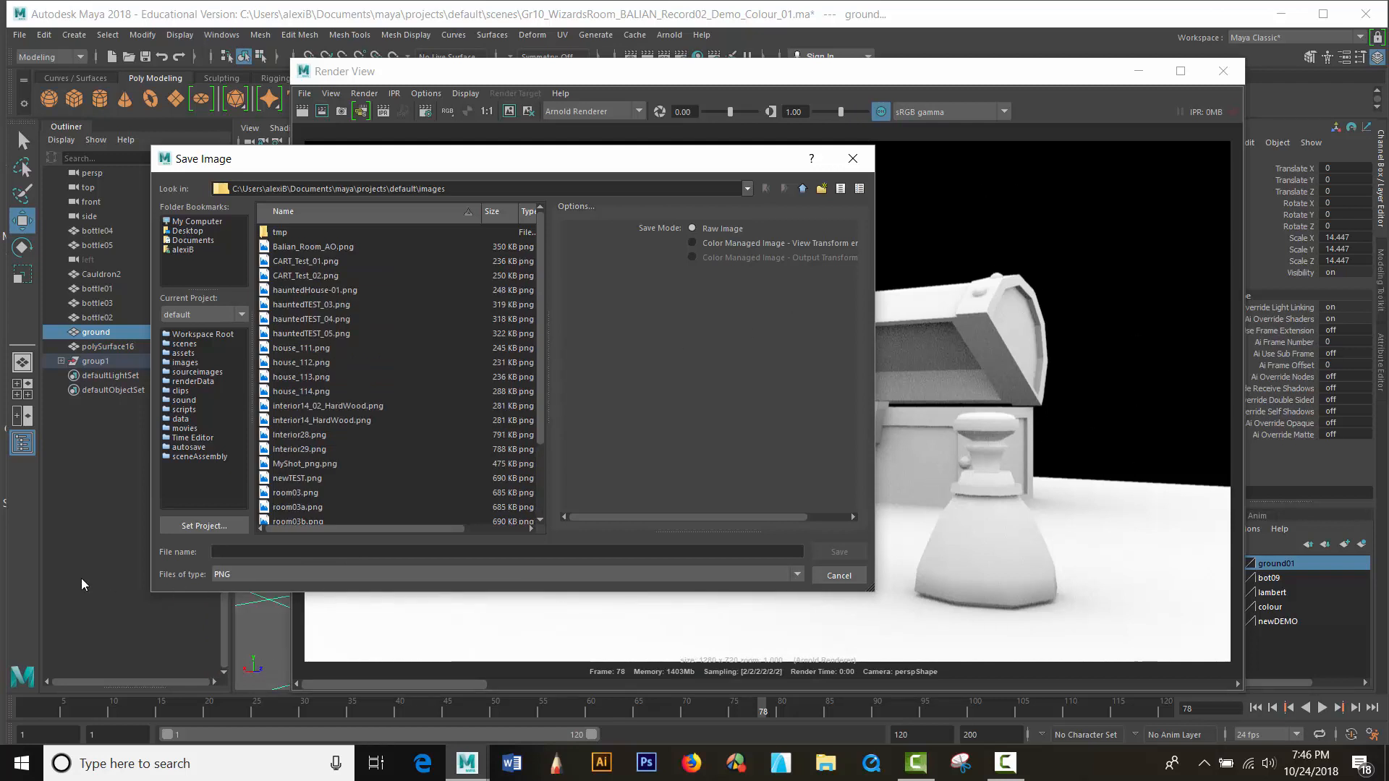
left_click(247, 551)
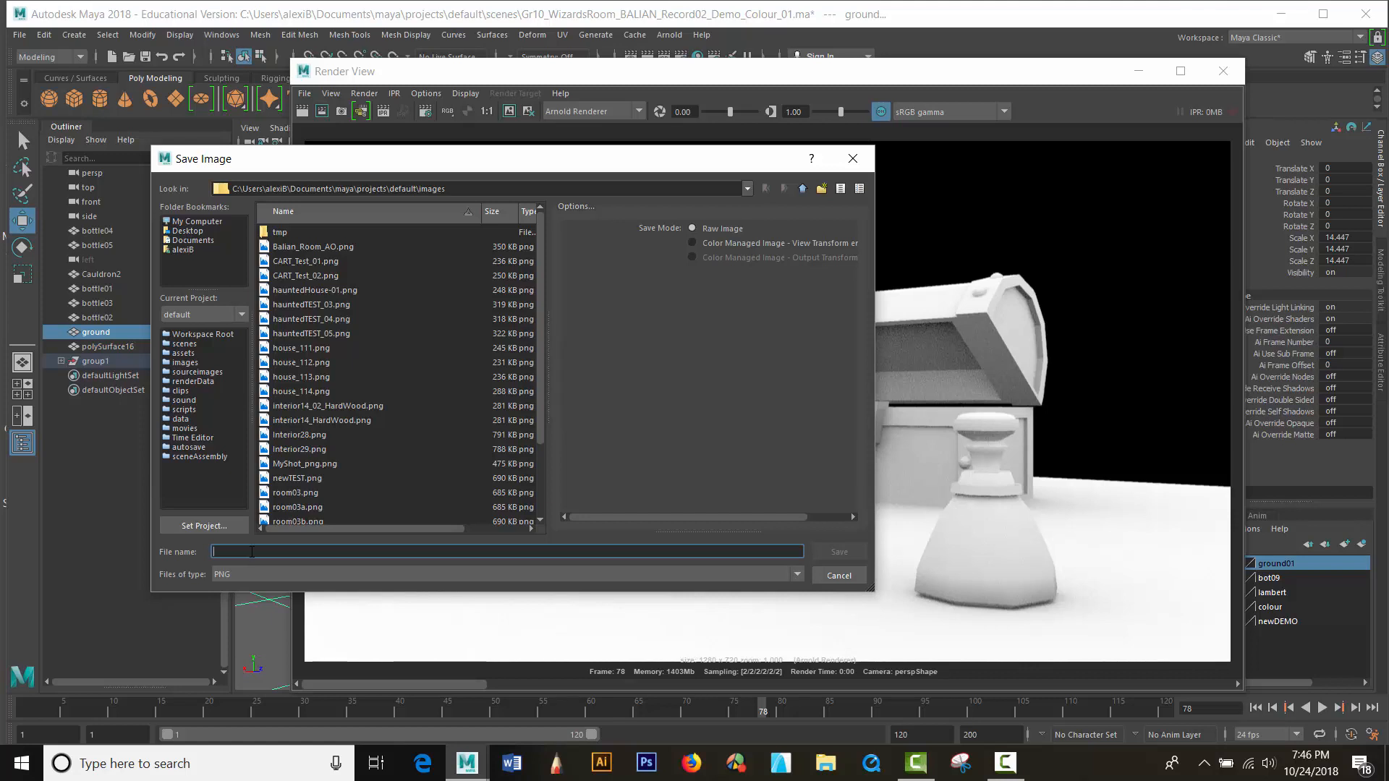
type("AO_P")
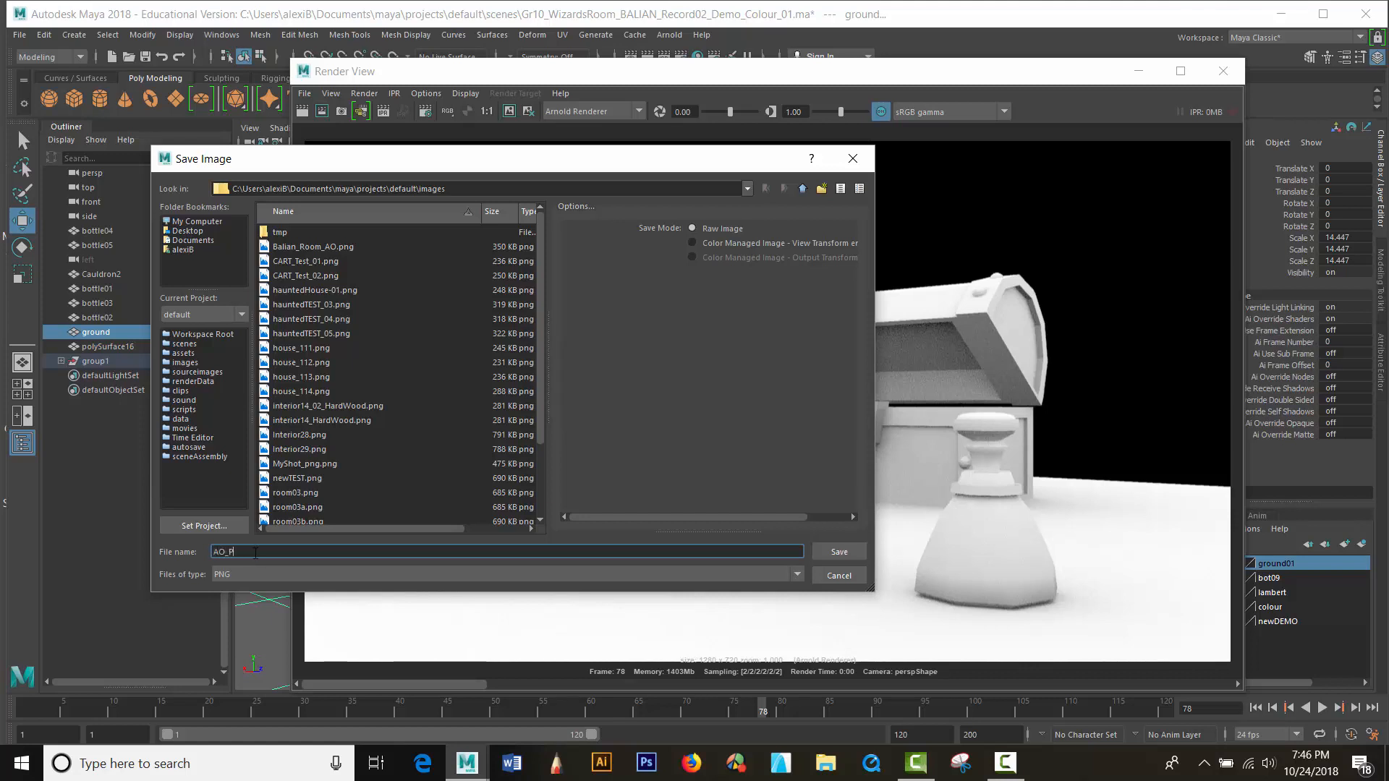
type("a")
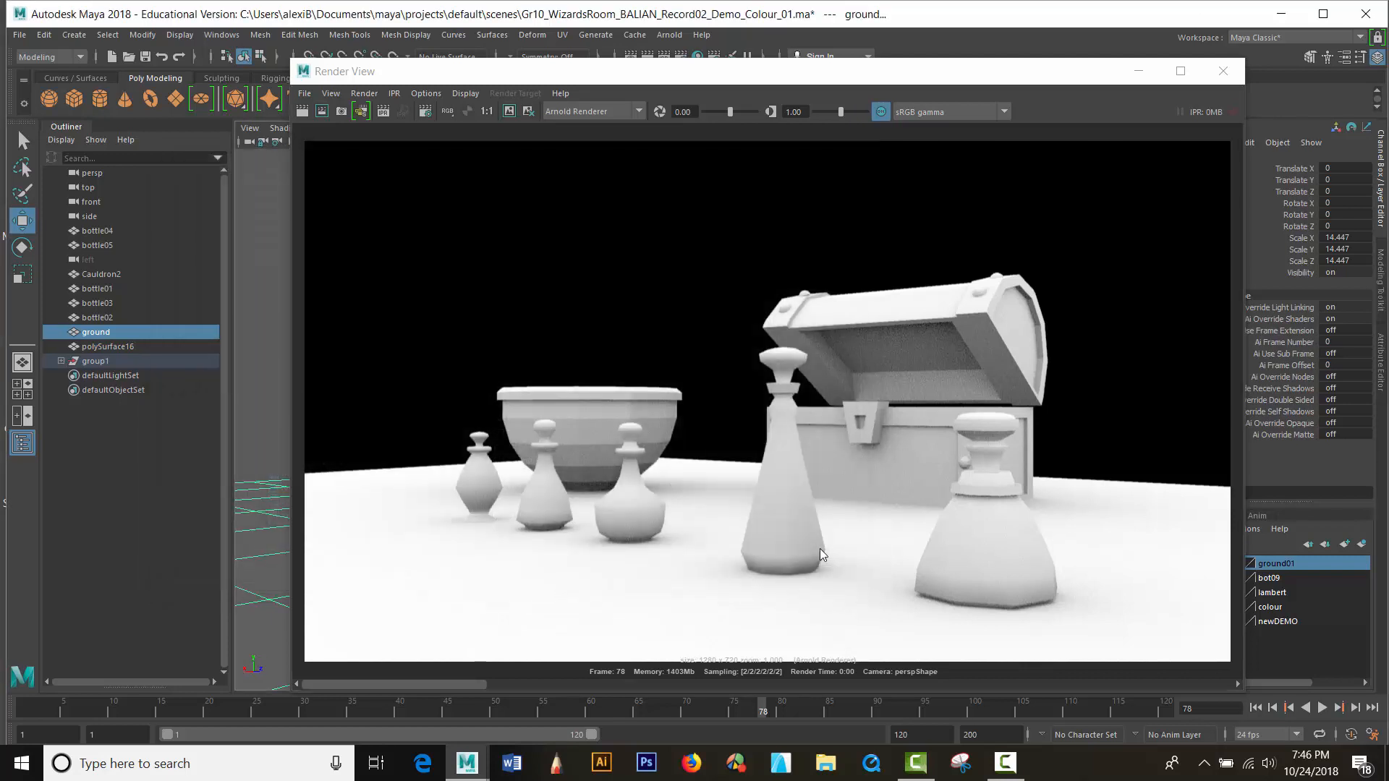
Keep the current render, compare it with the stored coloured render, and close the Render View
left_click(510, 112)
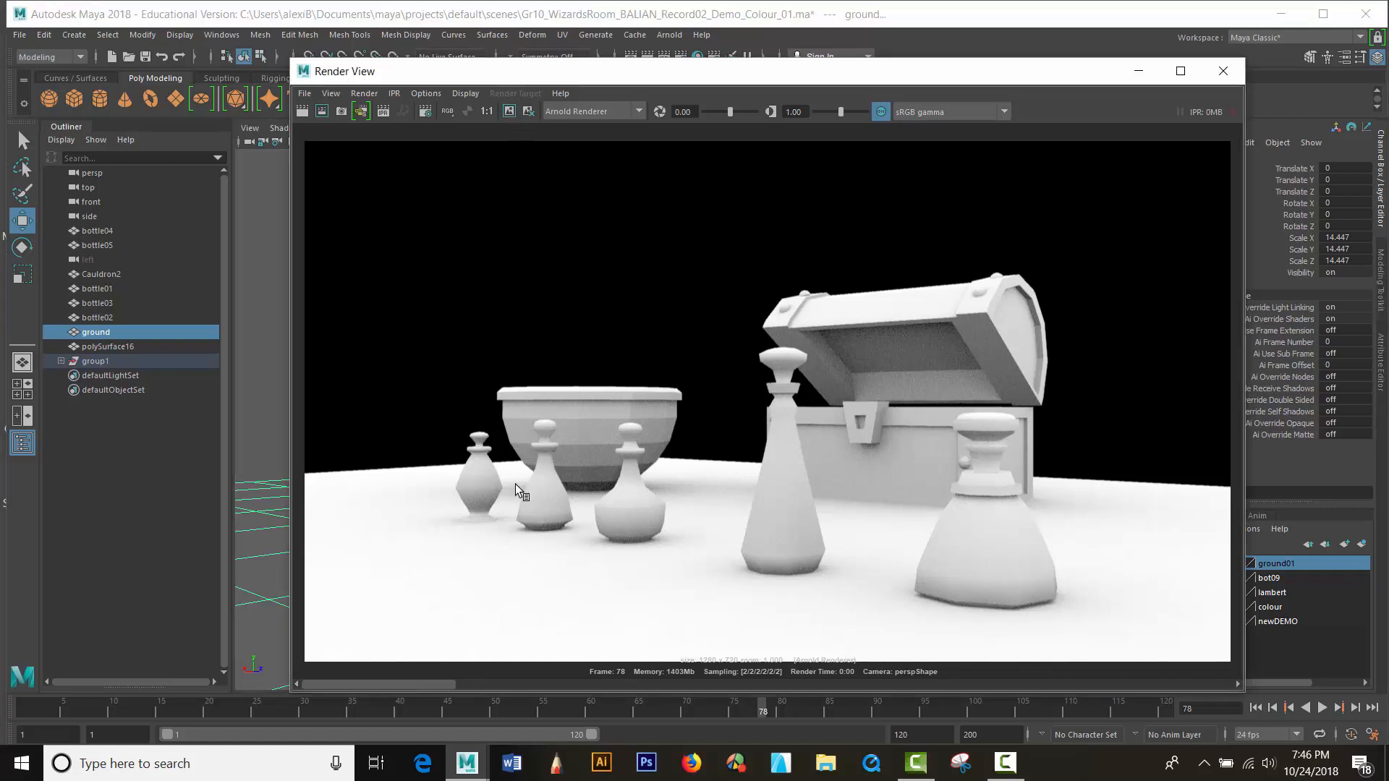
left_click_drag(440, 684, 1274, 700)
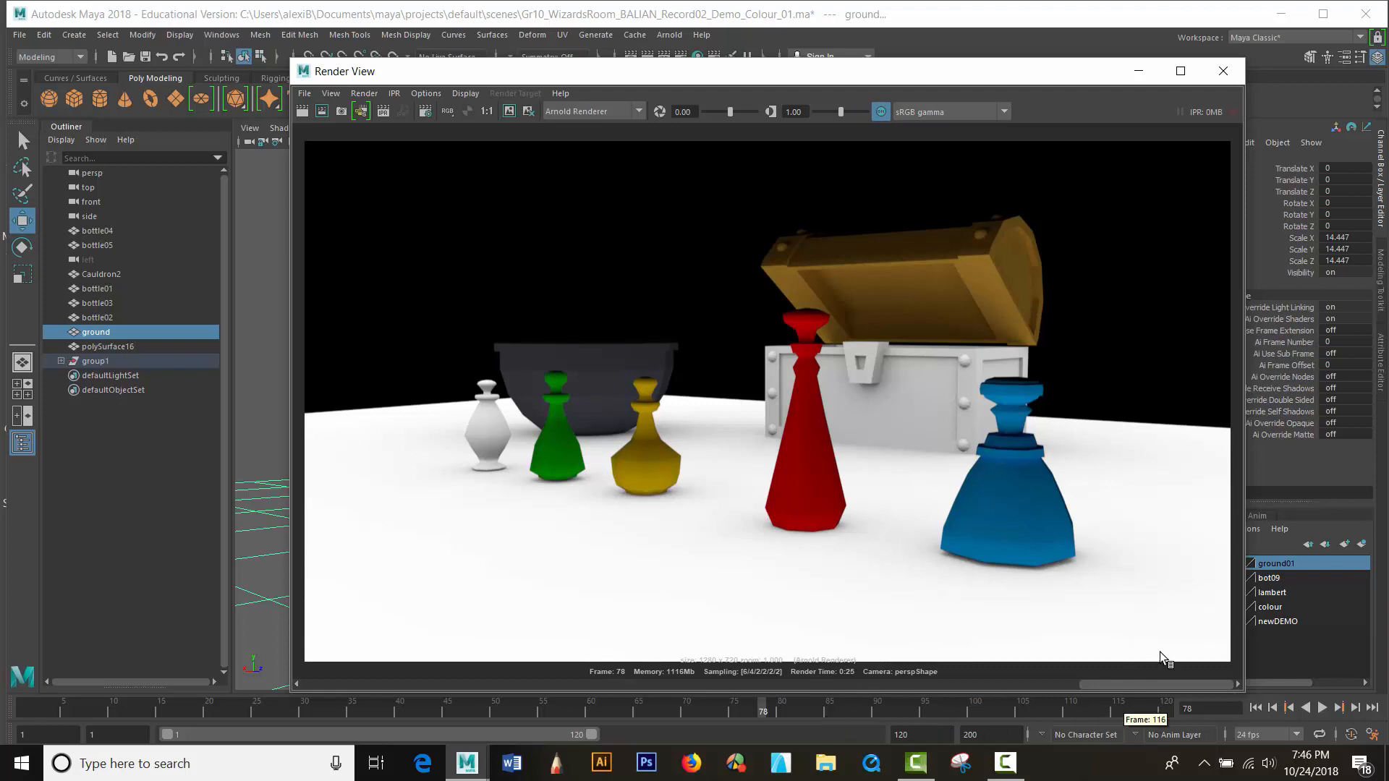
left_click_drag(1137, 682, 329, 678)
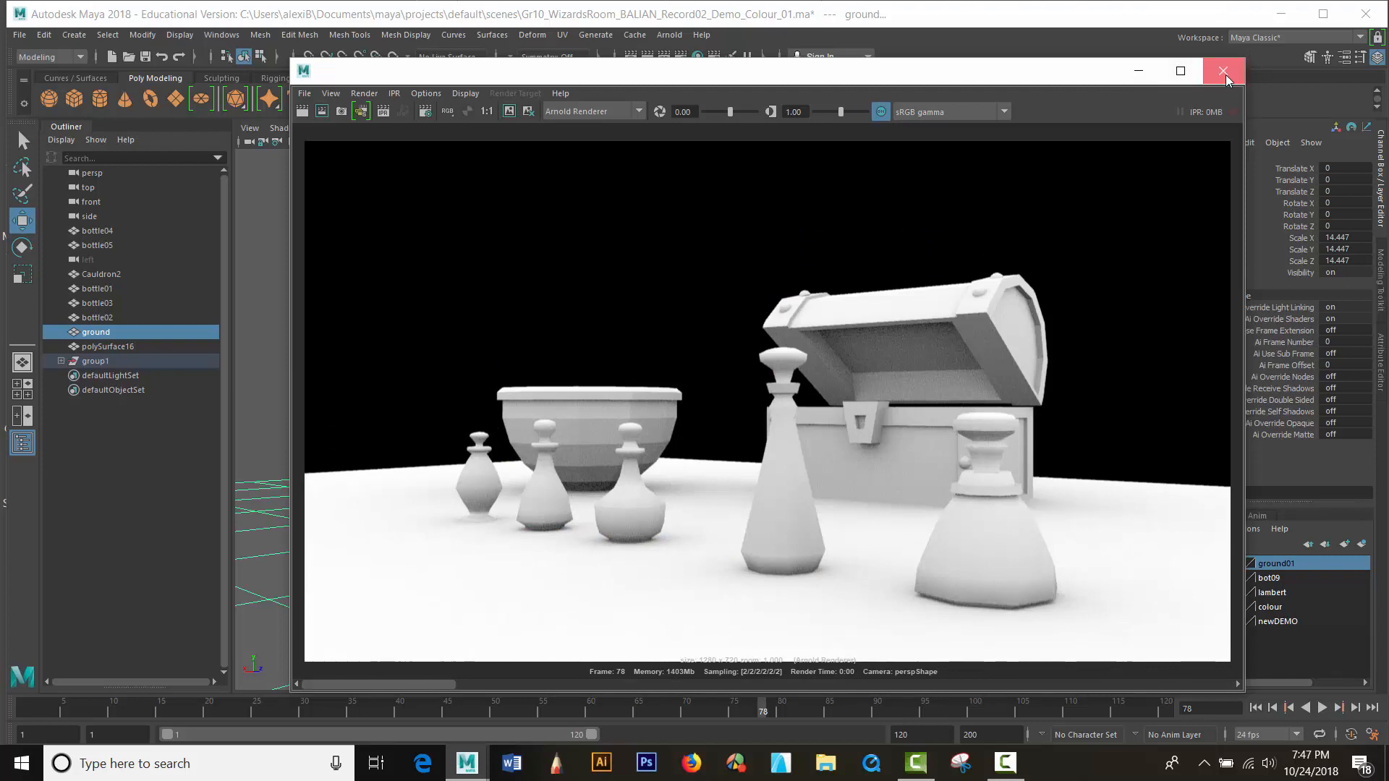
left_click(1225, 76)
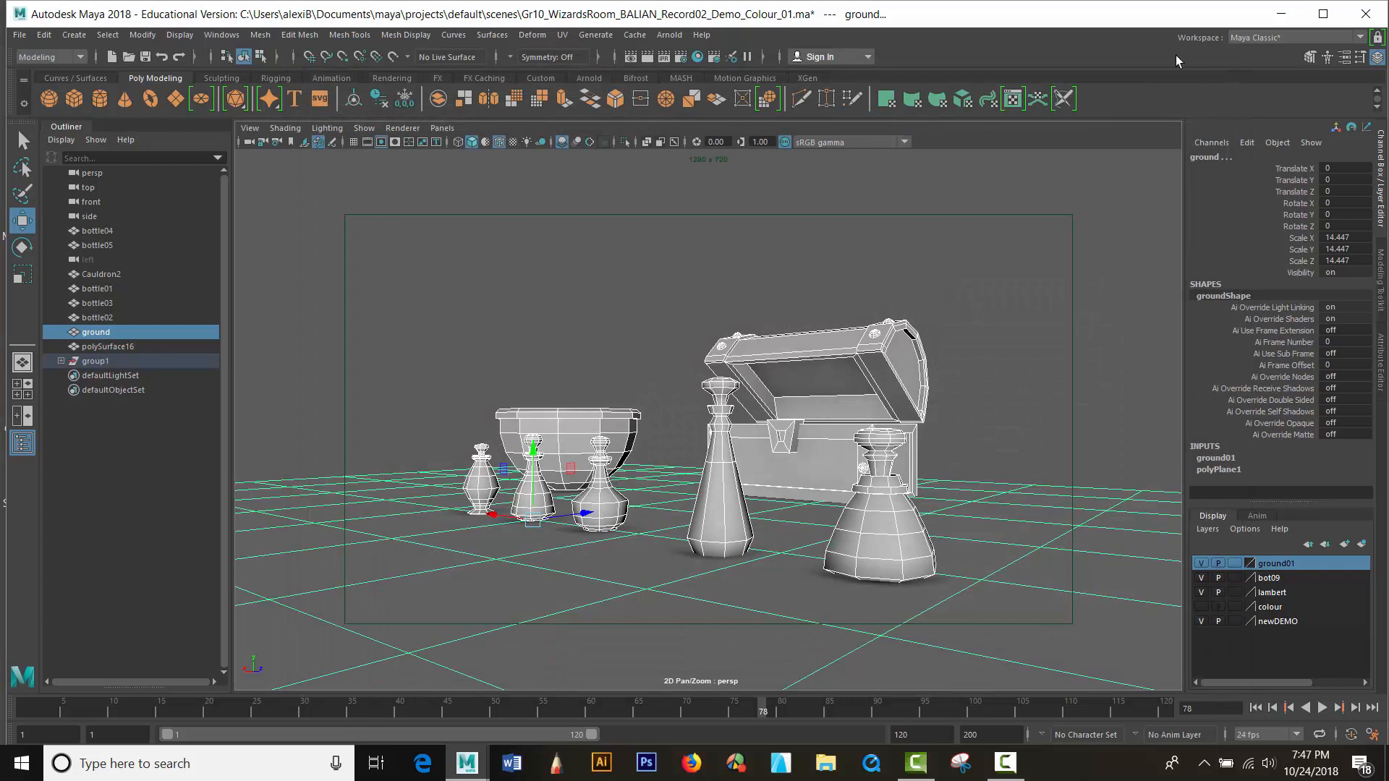
Select bottle09, show its attributes, and save the scene as a new file with _AO appended to its name
left_click(881, 535)
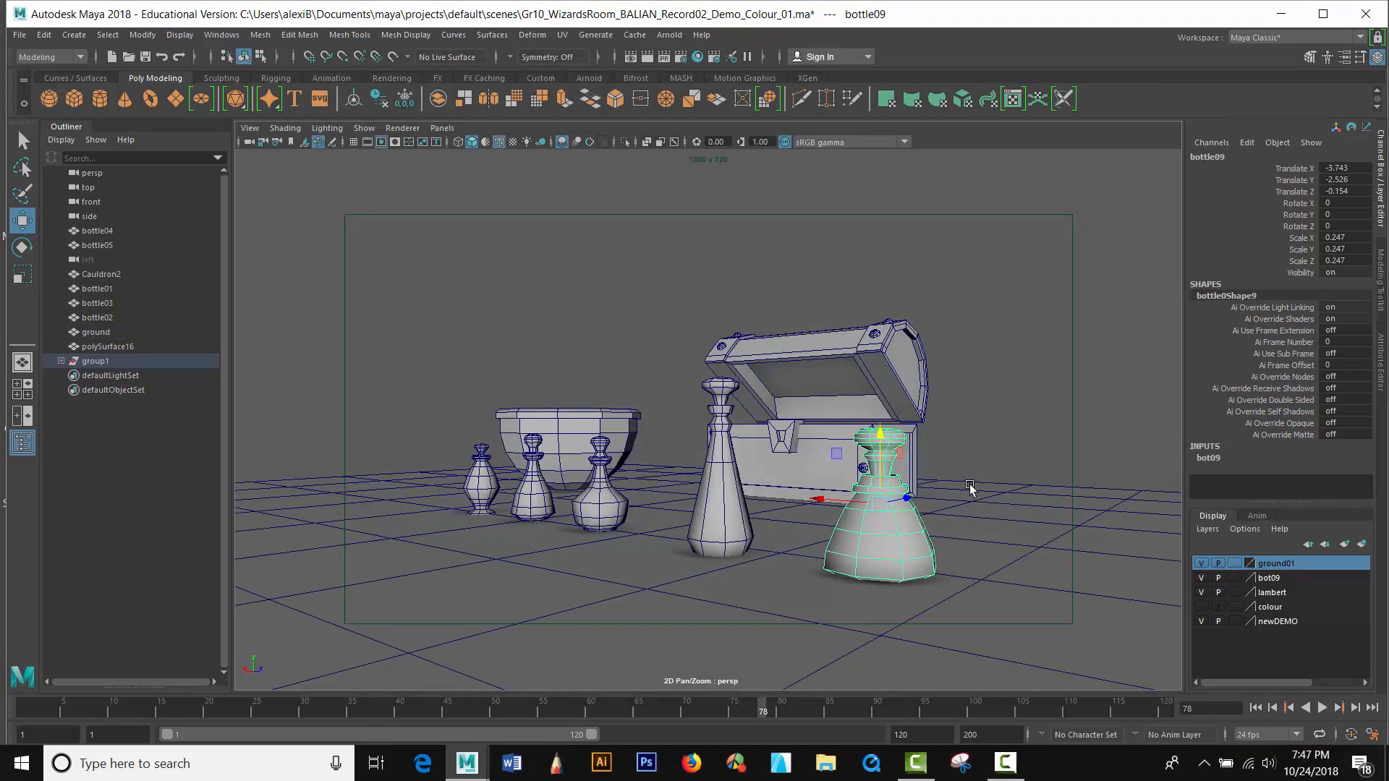
key("ctrl+a")
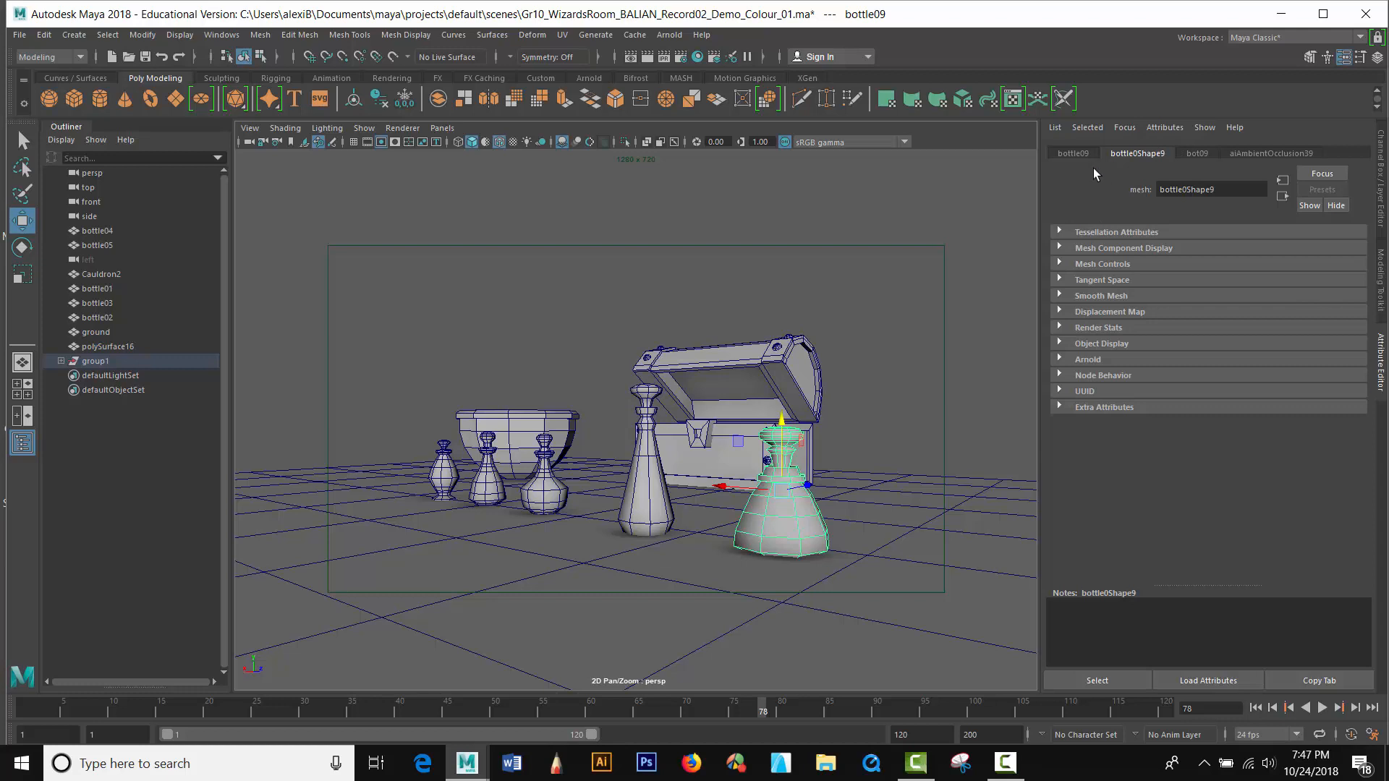
key("ctrl+shift+s")
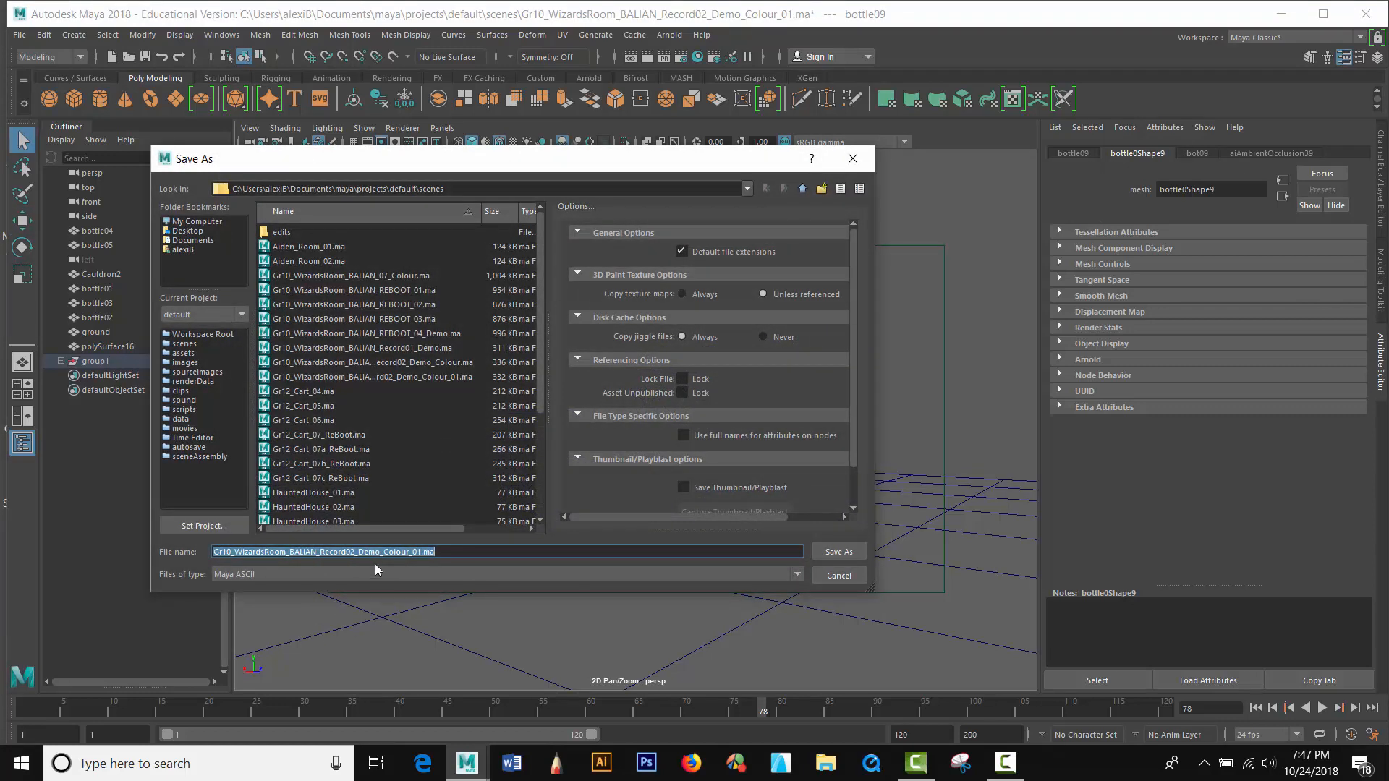
left_click(420, 552)
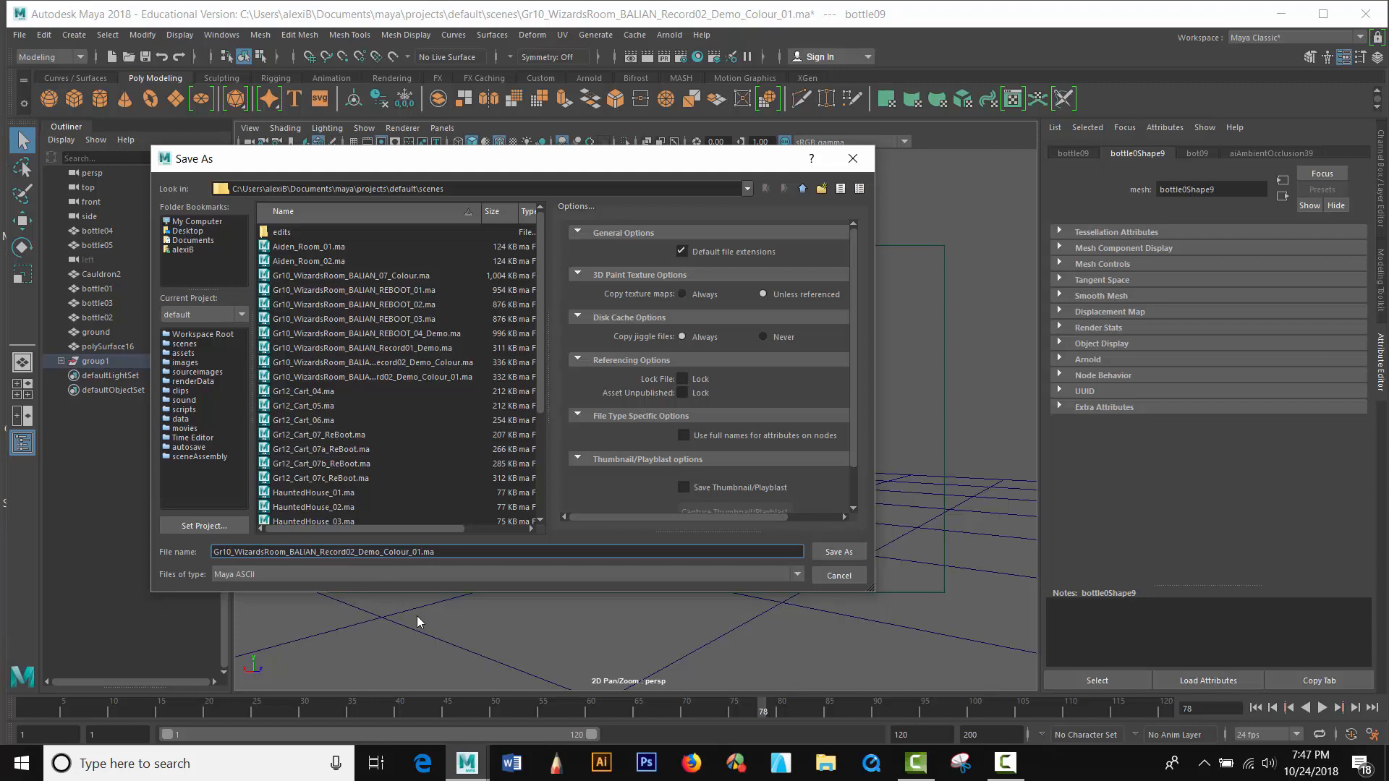
type("_AO")
key("Return")
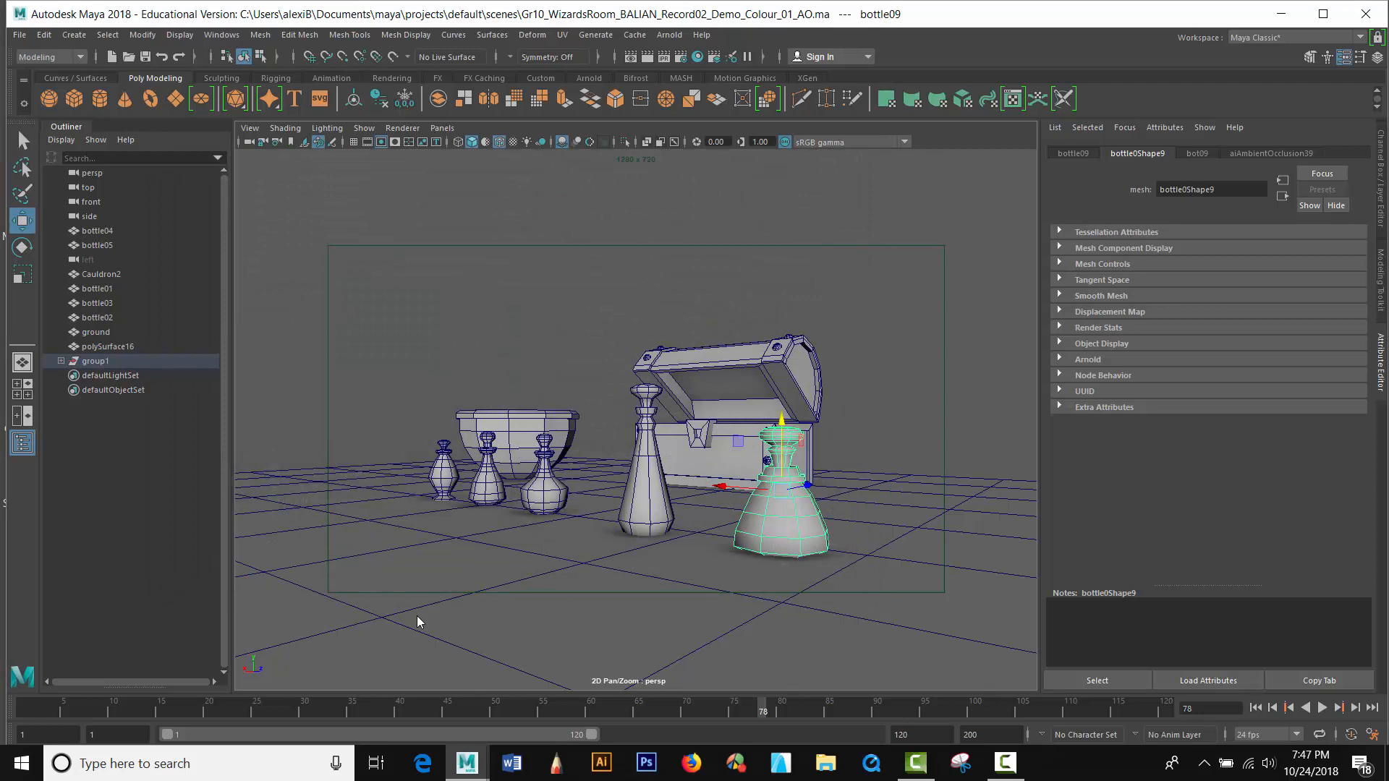
Save another version of the scene with the file name's AO ending replaced by COLOUR
key("ctrl+shift+s")
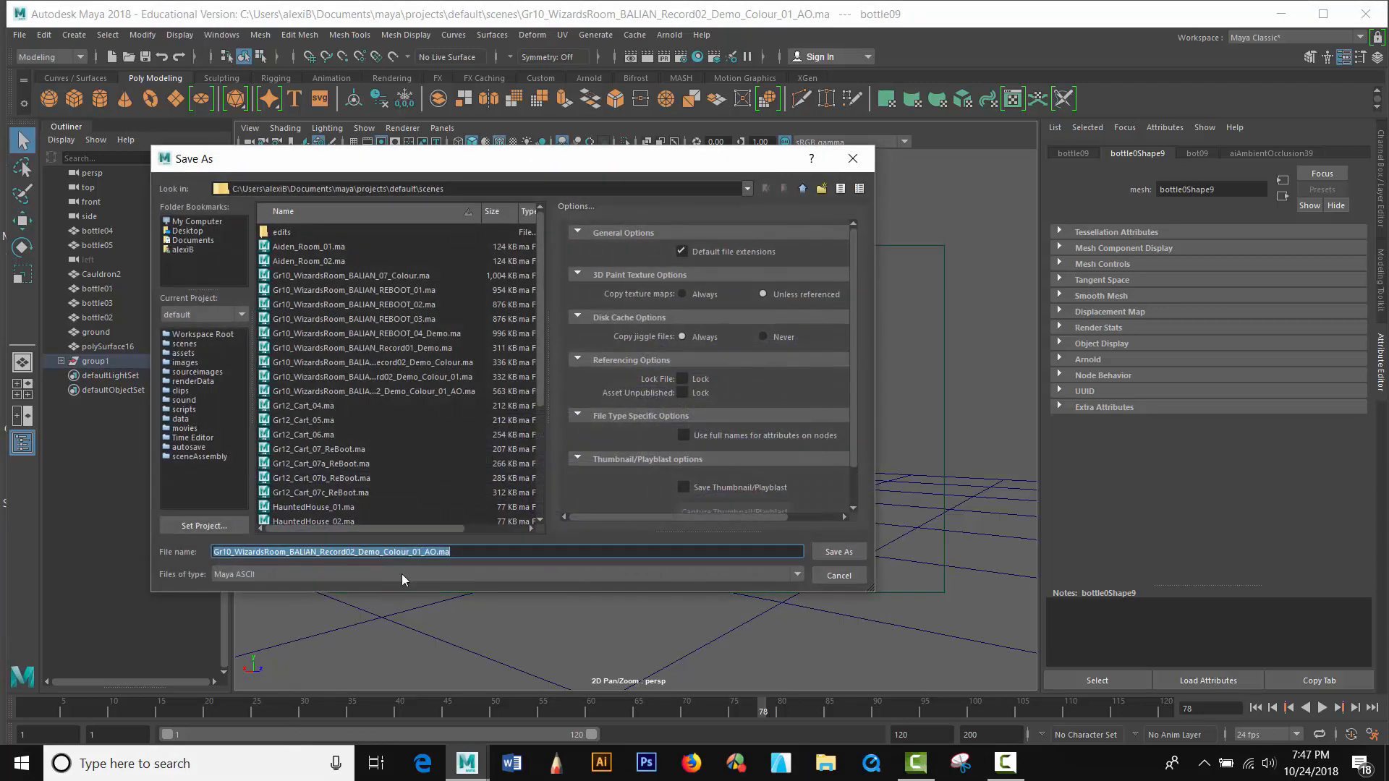
left_click(437, 551)
key("BackSpace")
key("BackSpace")
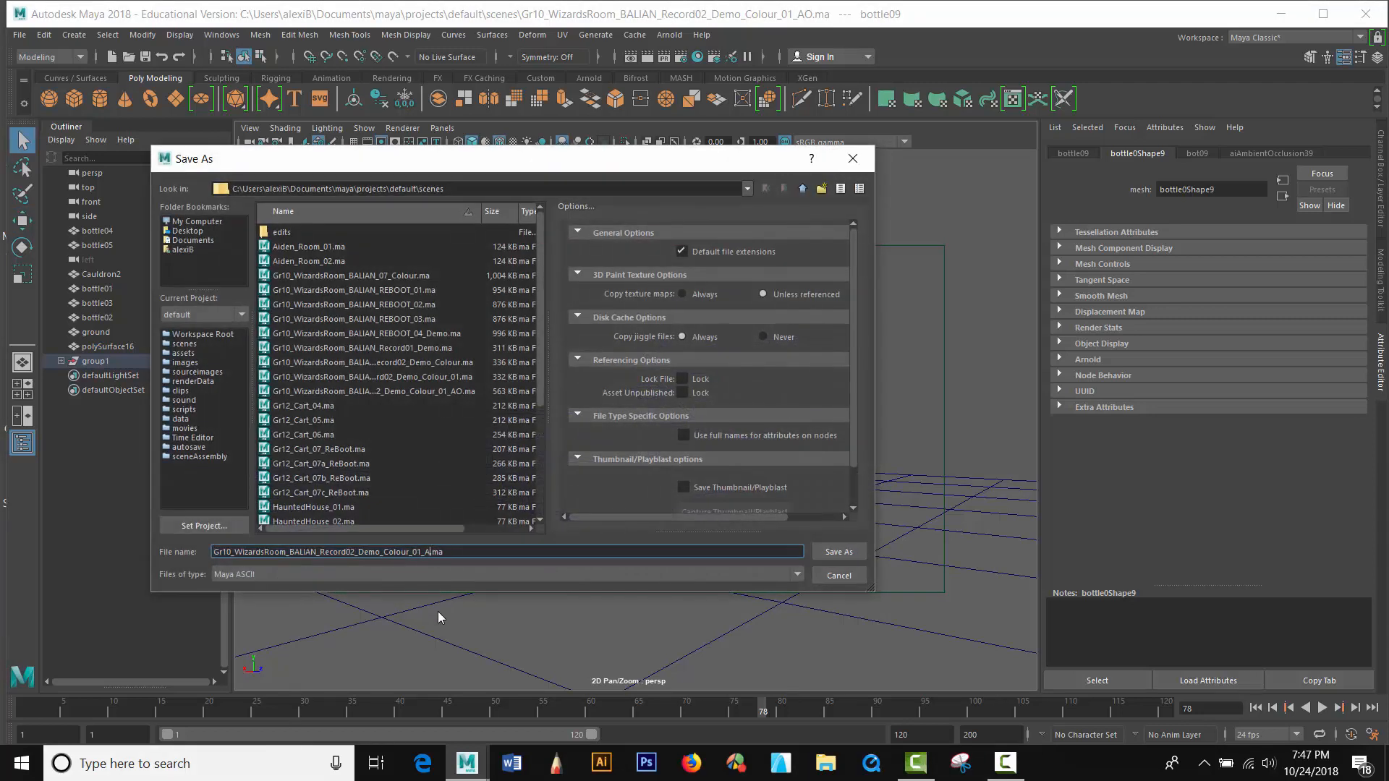
type("COLOUR")
key("Return")
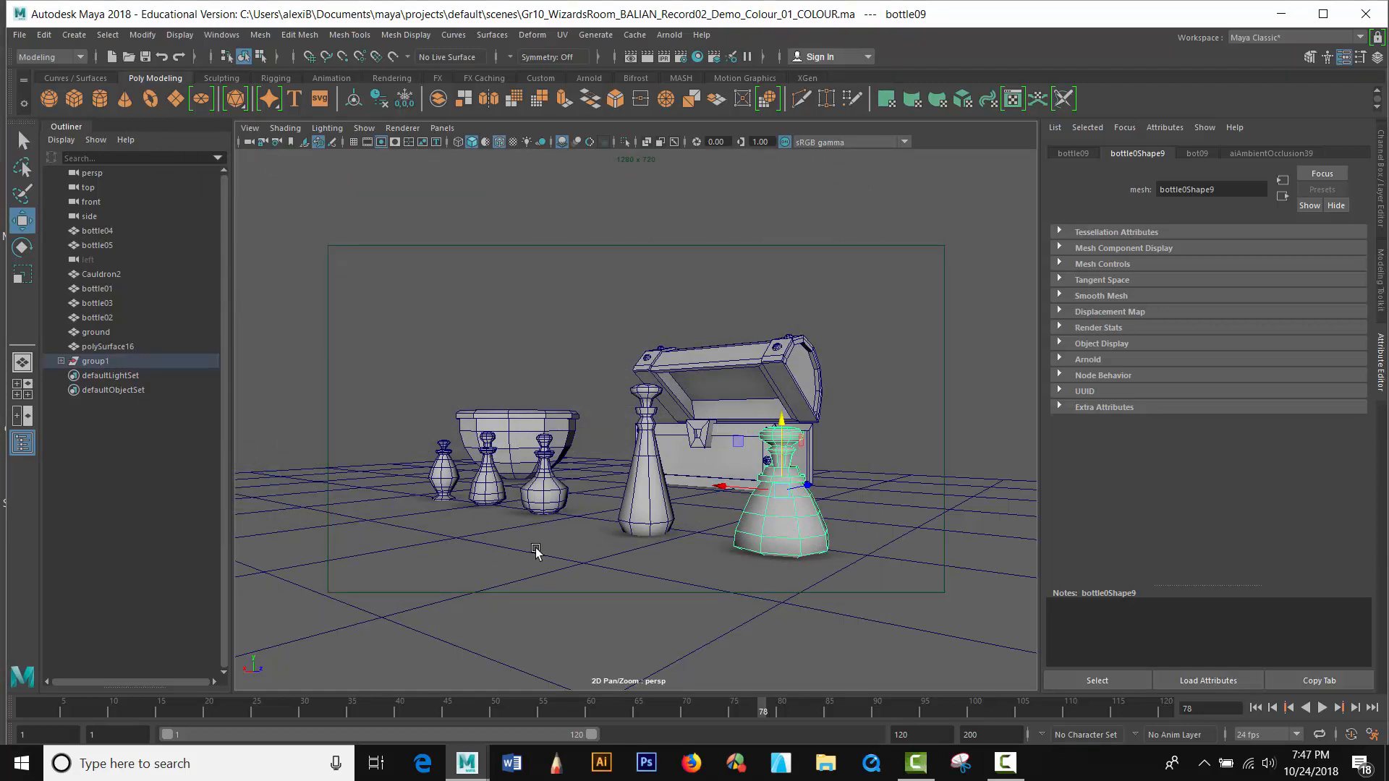
Set the White colour of bottle09's ambient occlusion shader to light blue and test-render the scene
left_click(1259, 154)
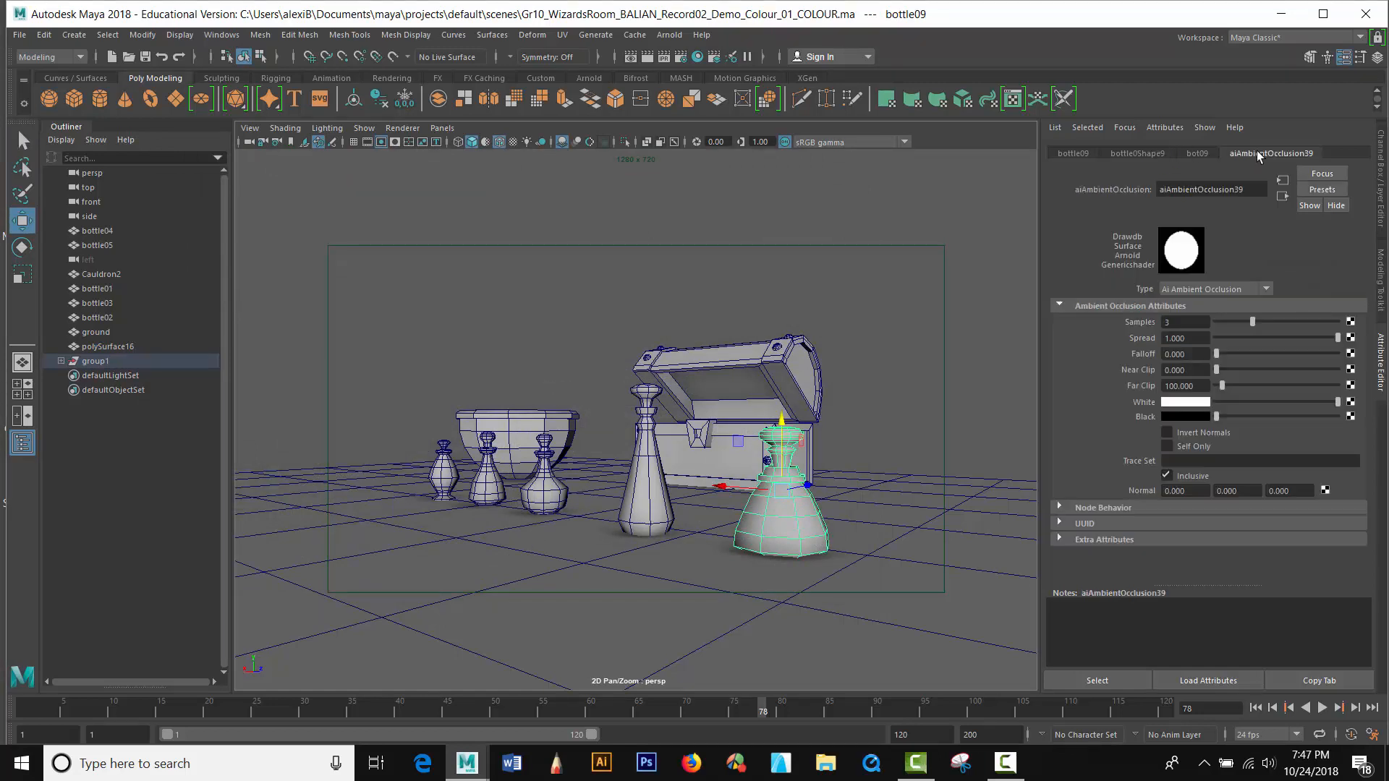
left_click(1188, 403)
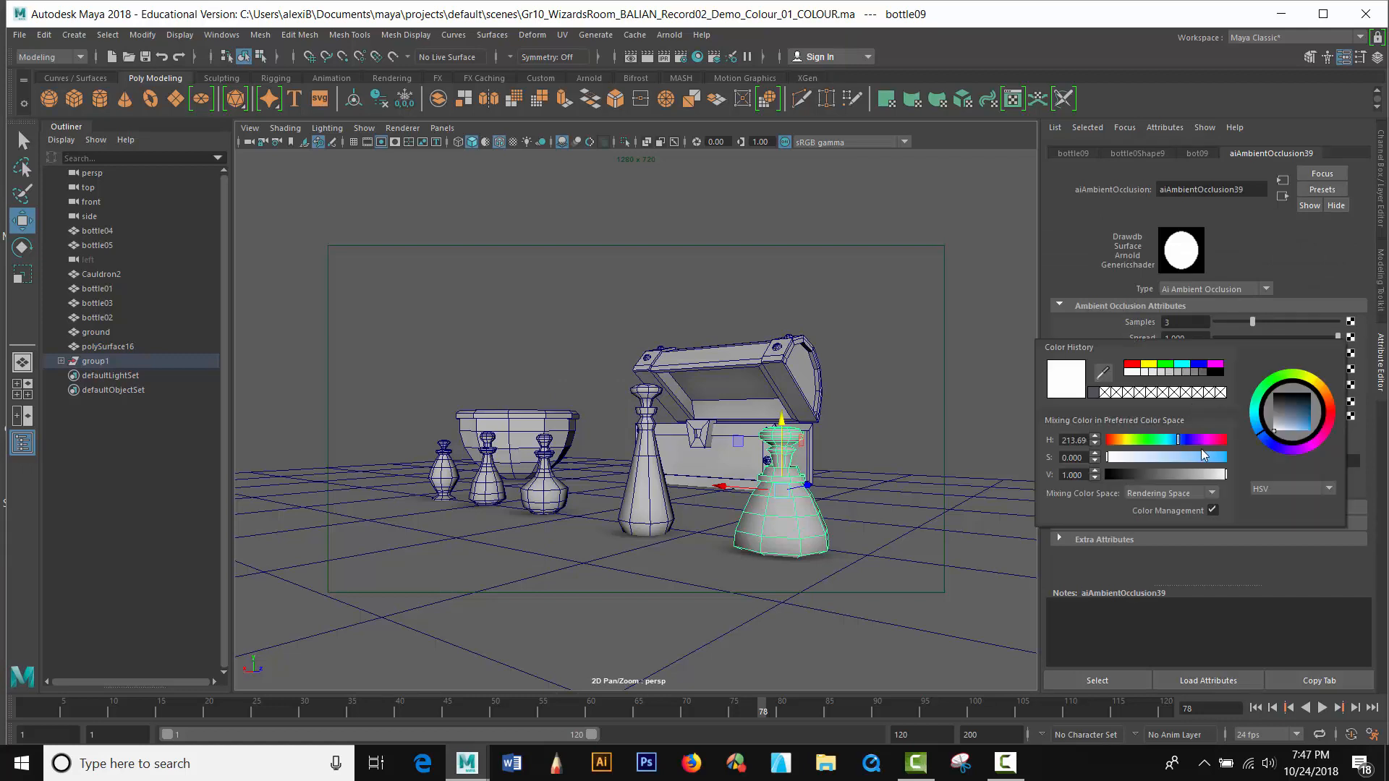
left_click(1222, 457)
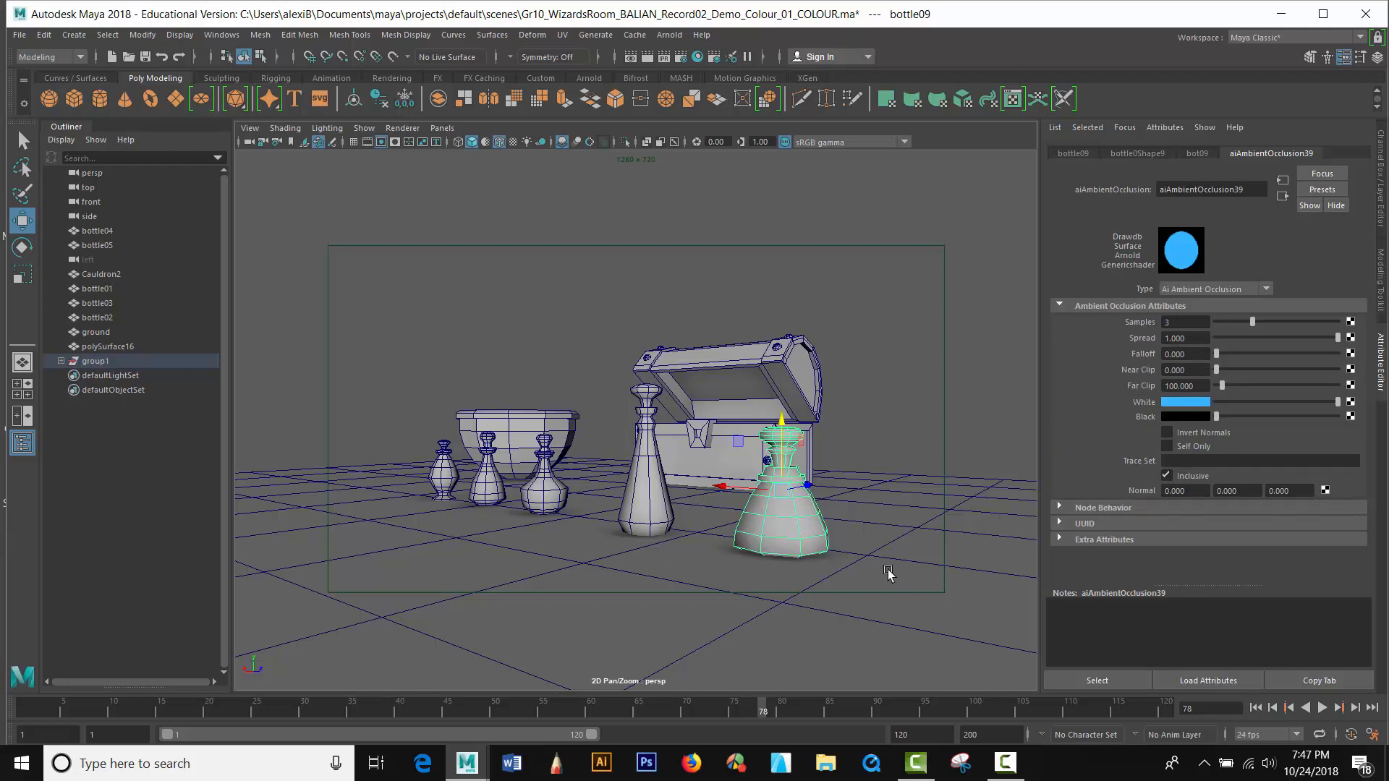
left_click(666, 60)
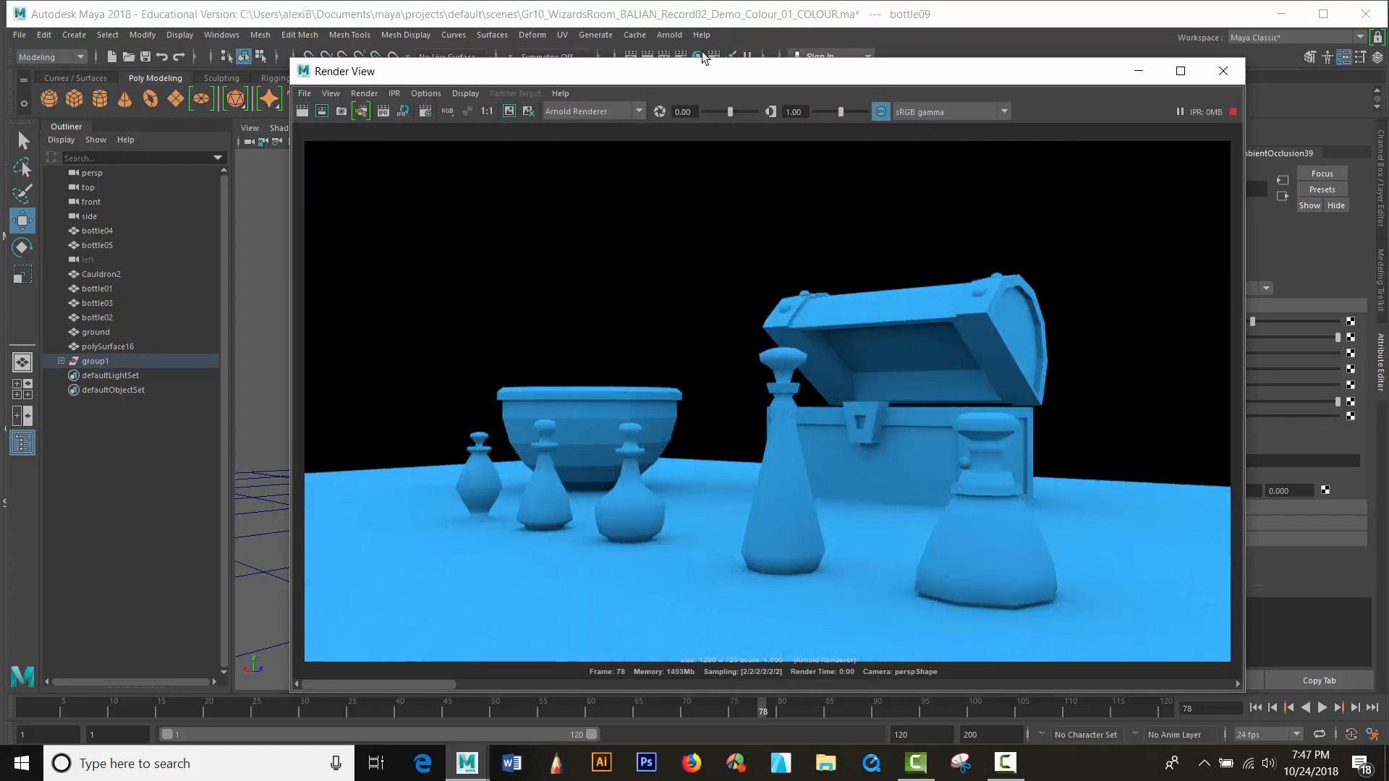
left_click(1220, 75)
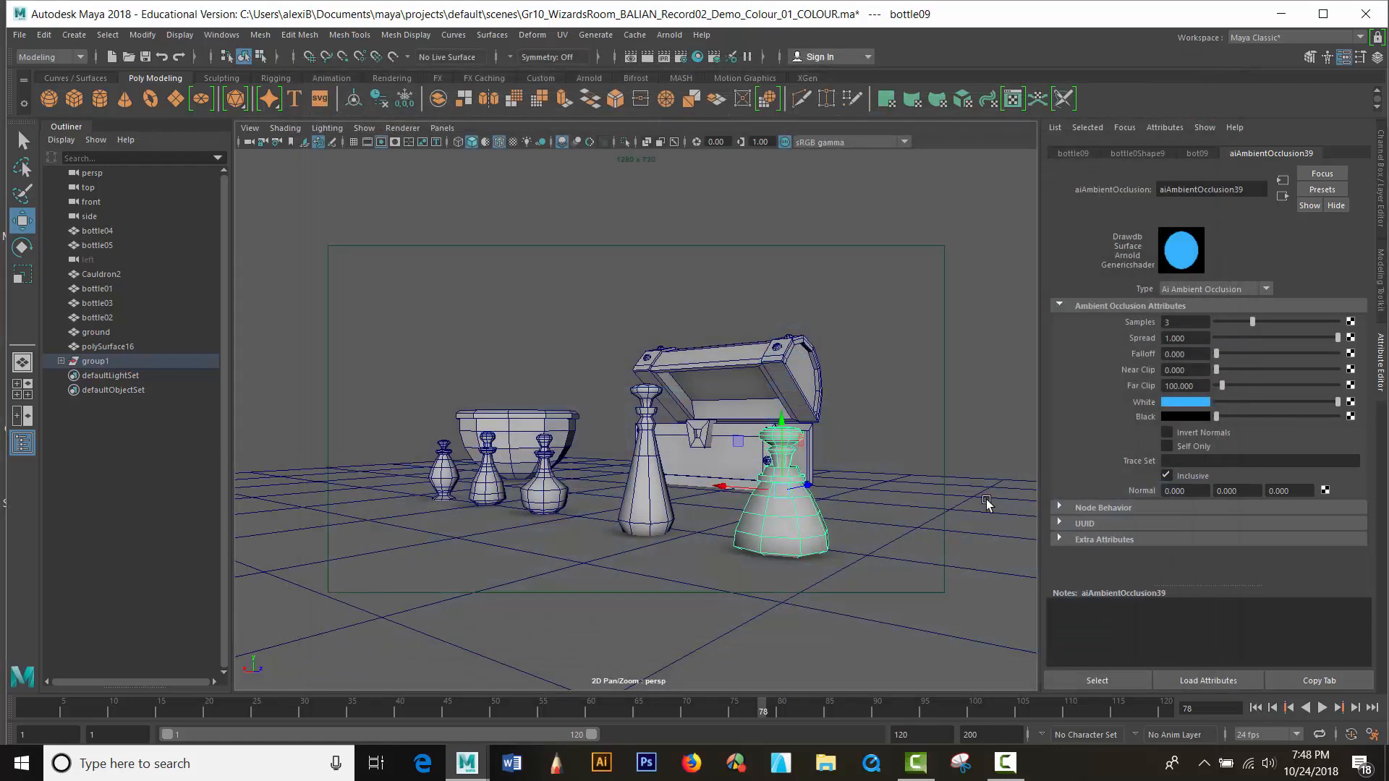
Assign a new aiStandardSurface material to the wide bottle at the front and name it bottle09
right_click_drag(769, 525, 791, 738)
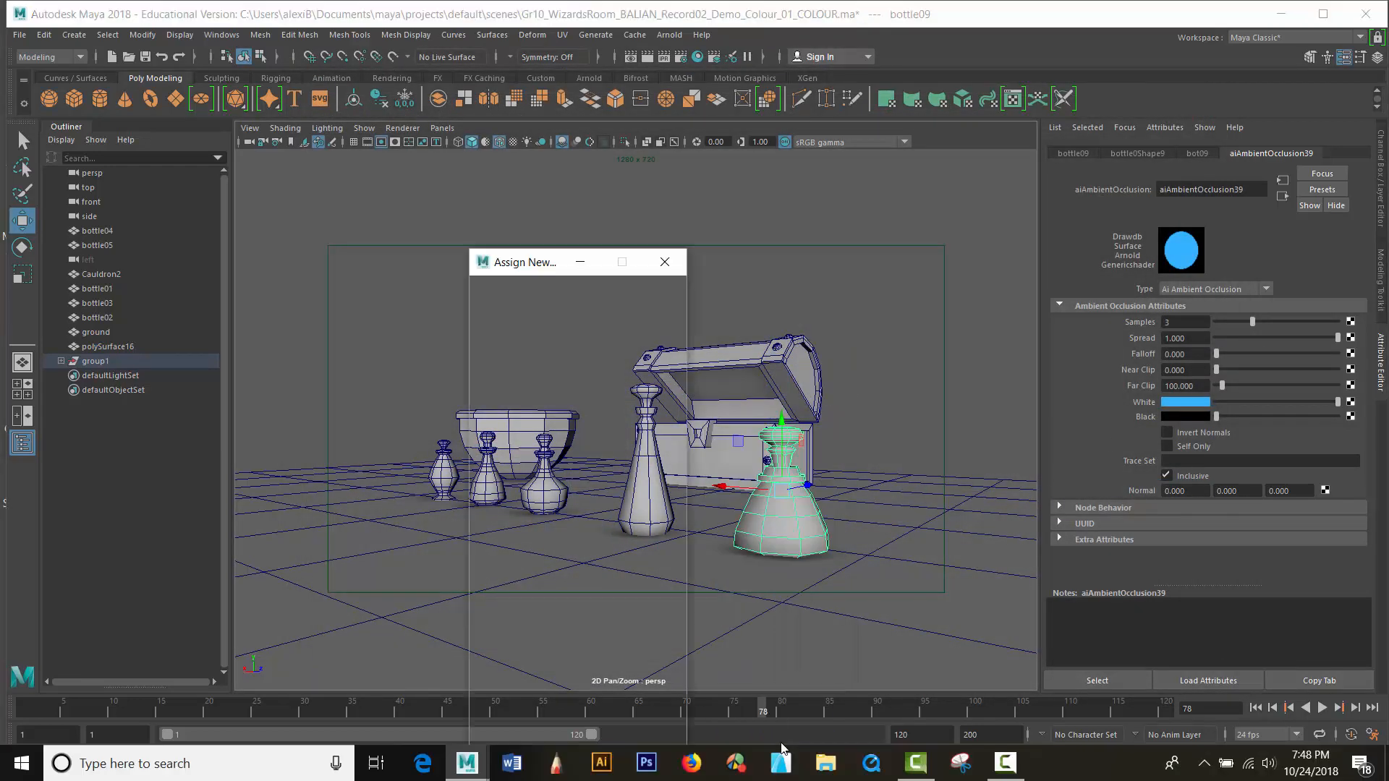
left_click(506, 383)
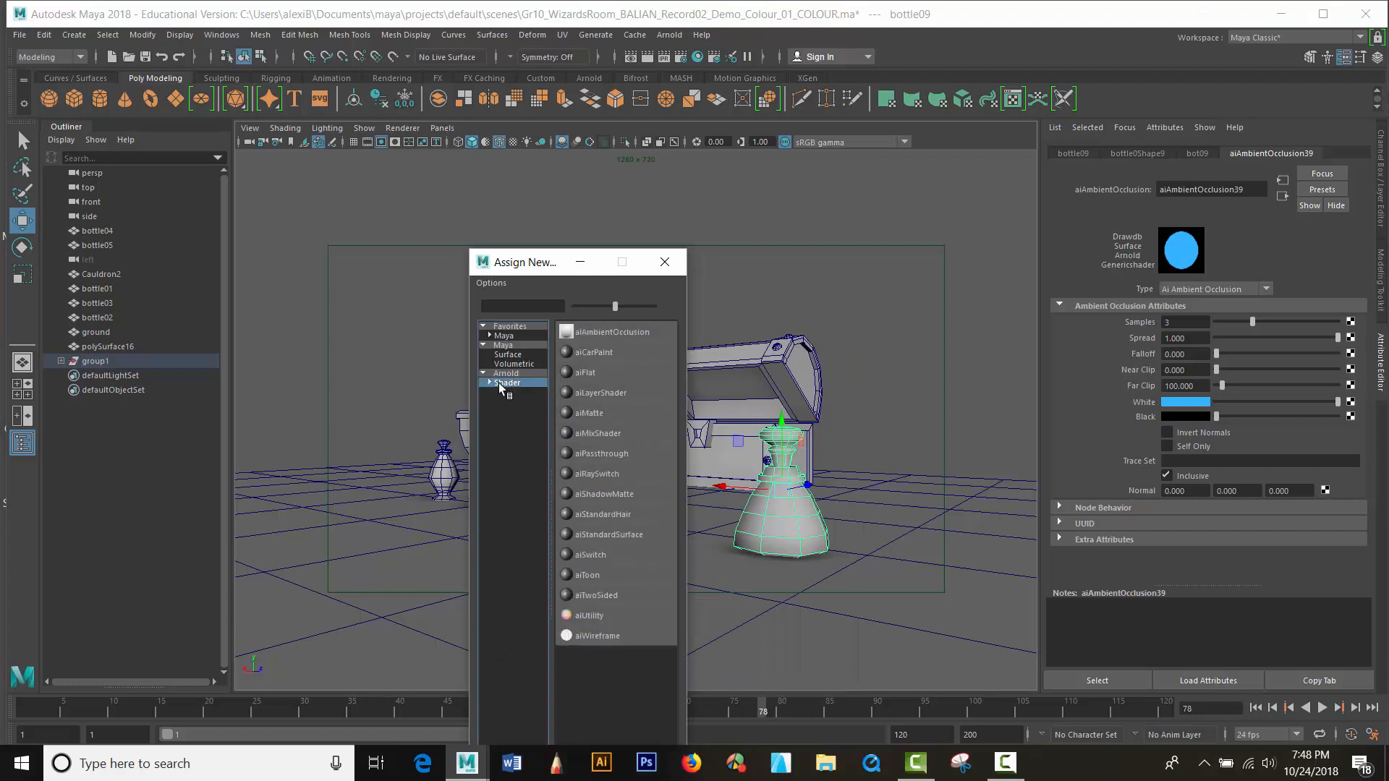
left_click(620, 534)
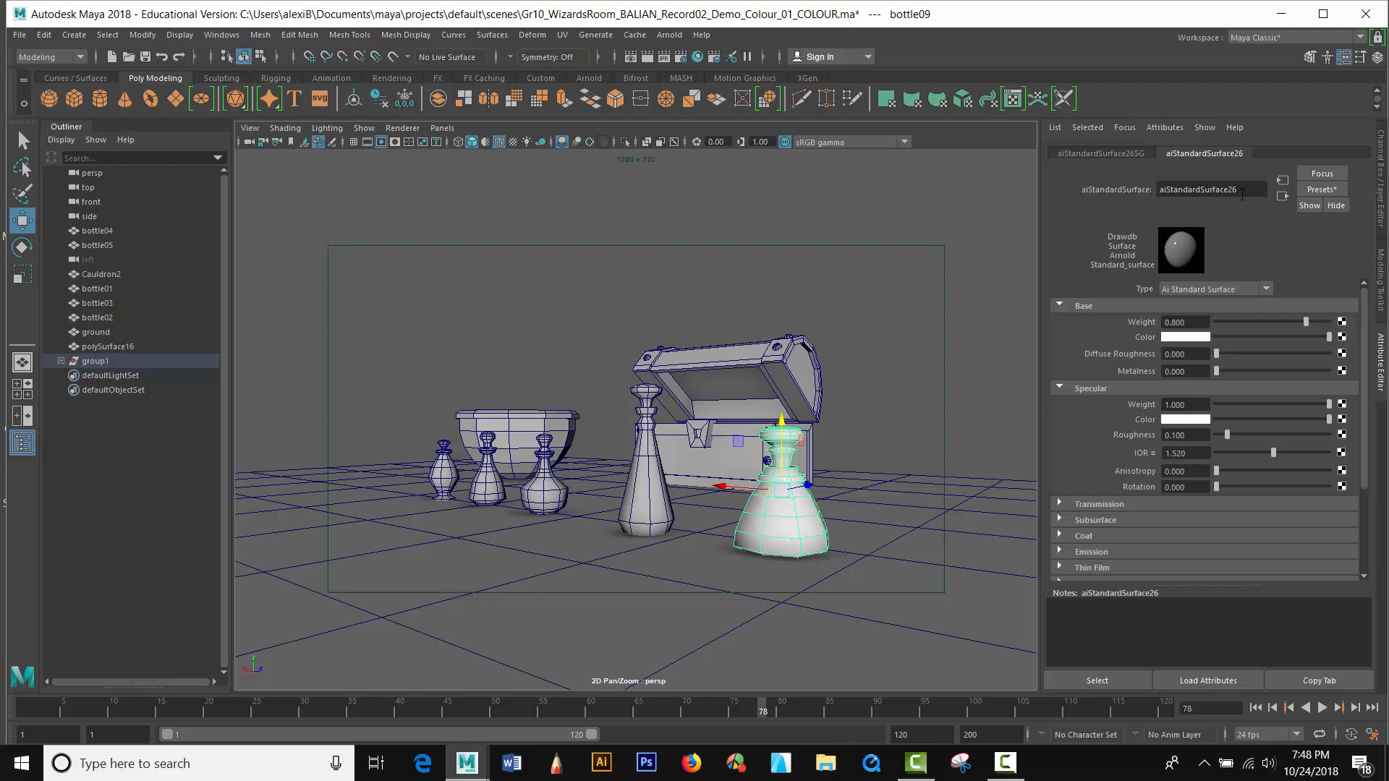
double_click(1241, 189)
type("bottle09")
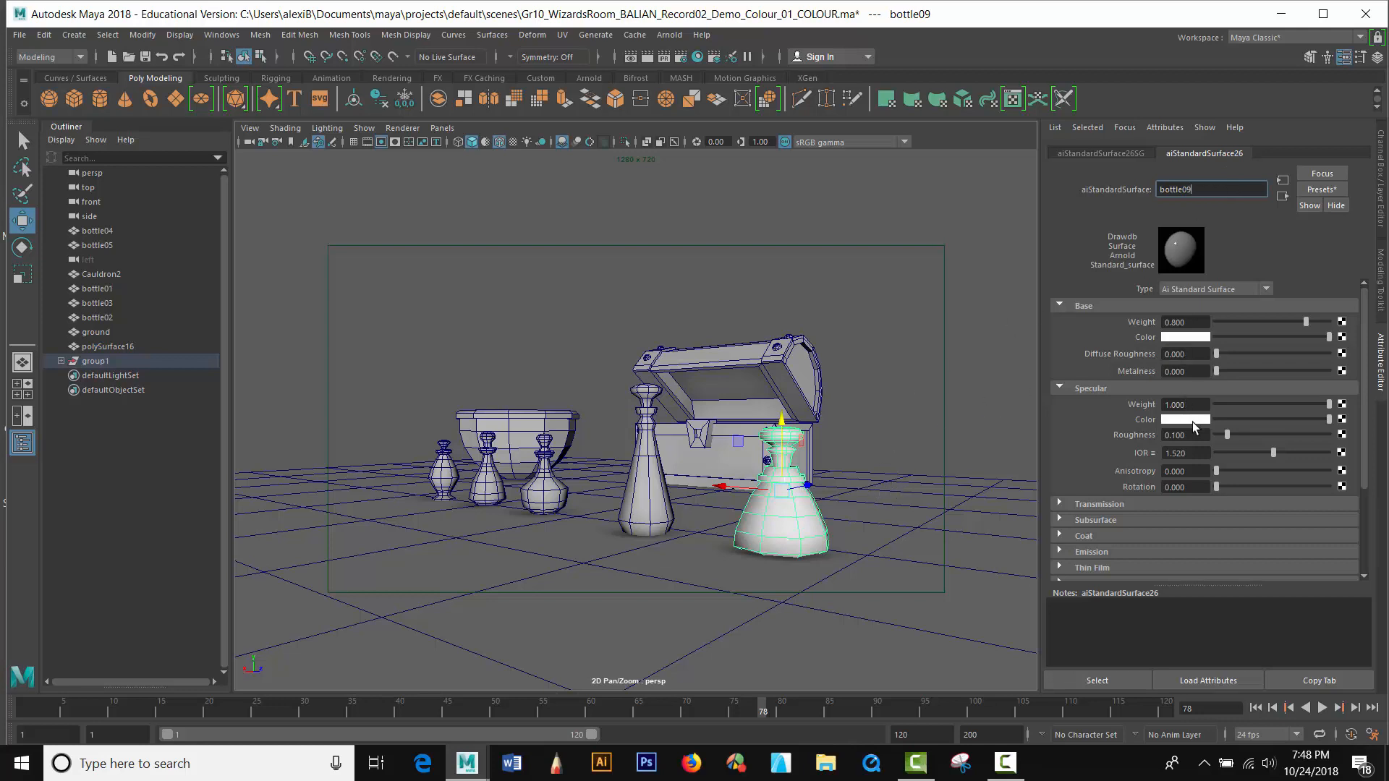
Set the new bottle material's base colour to dark blue with saturation 0.929 and value 0.387, and deselect the bottle
left_click(1174, 336)
left_click_drag(1178, 387, 1204, 388)
left_click(1175, 409)
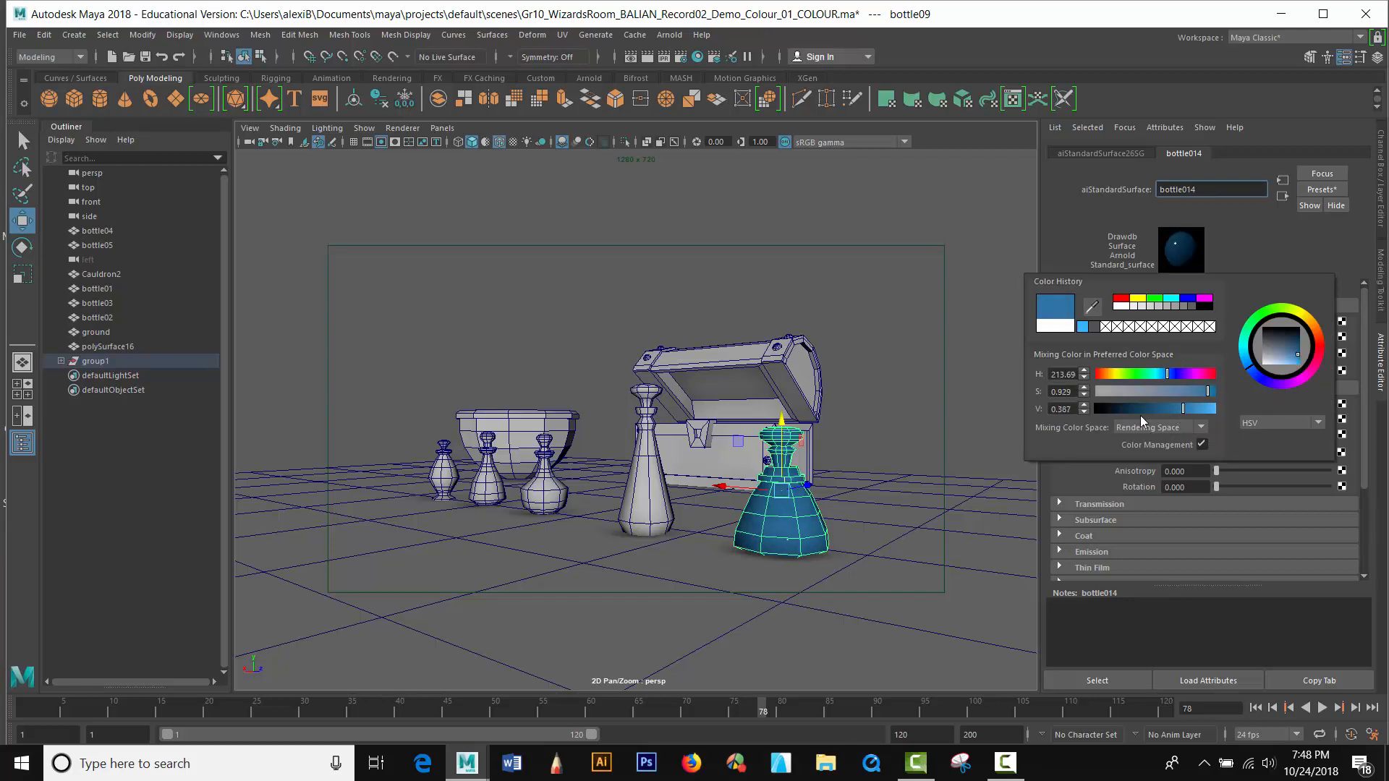
left_click(646, 303)
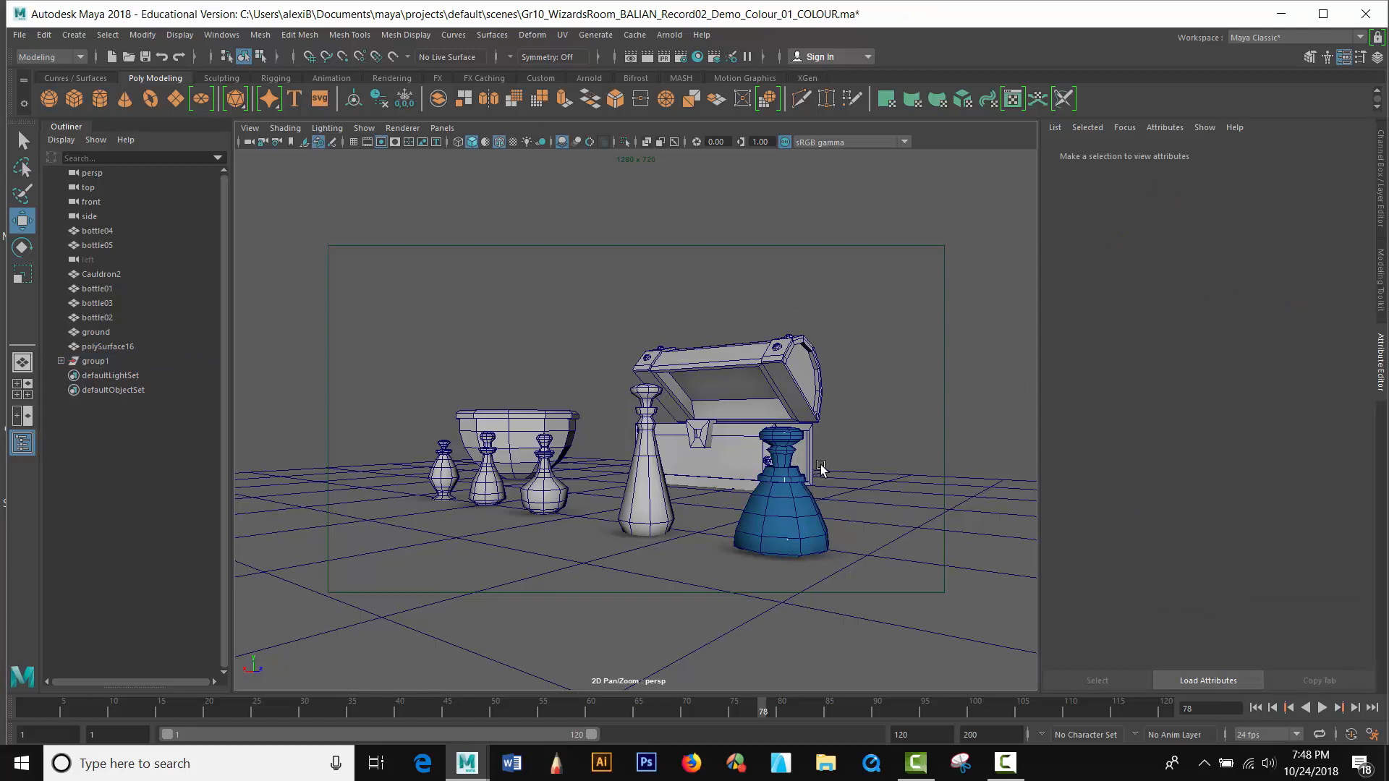
Show the Channel Box, turn on the viewport's gate mask and lock the perspective camera
key("ctrl+a")
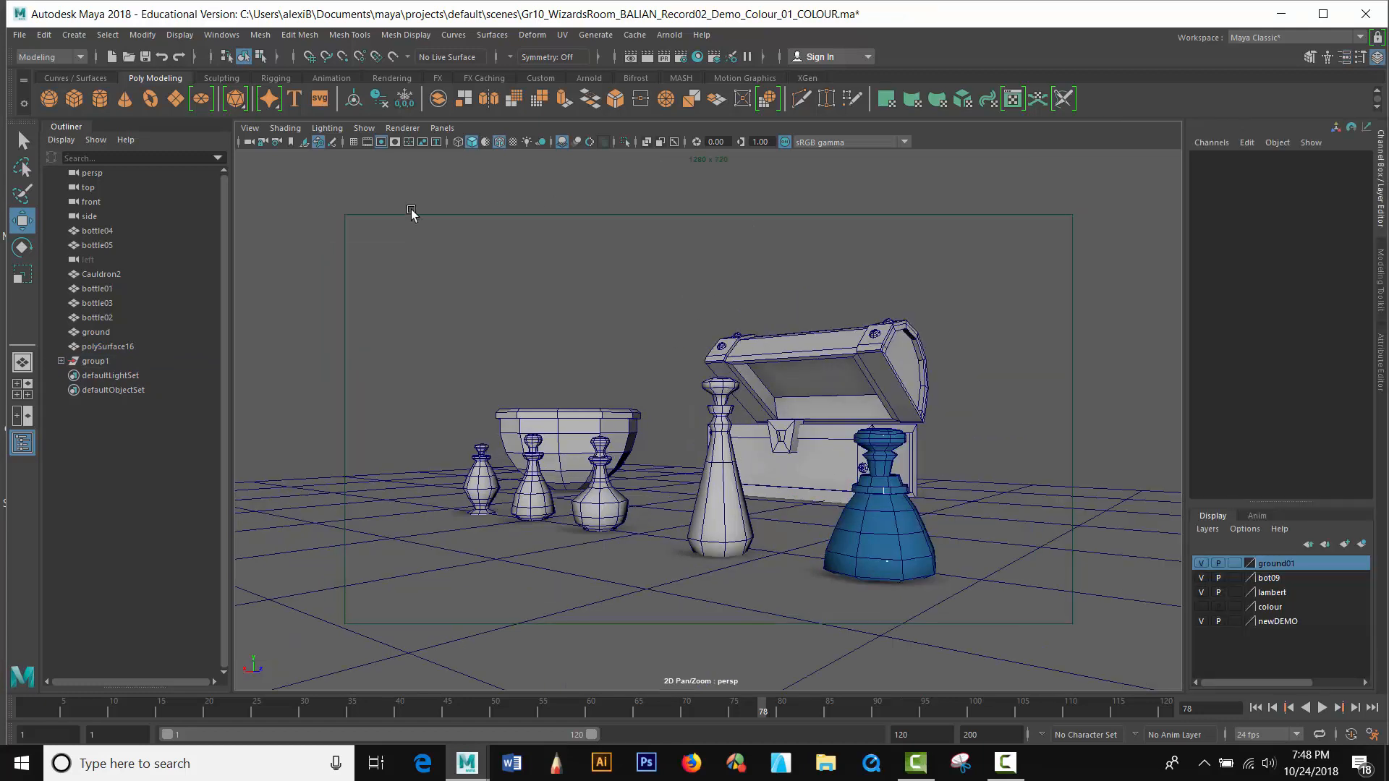
left_click(395, 143)
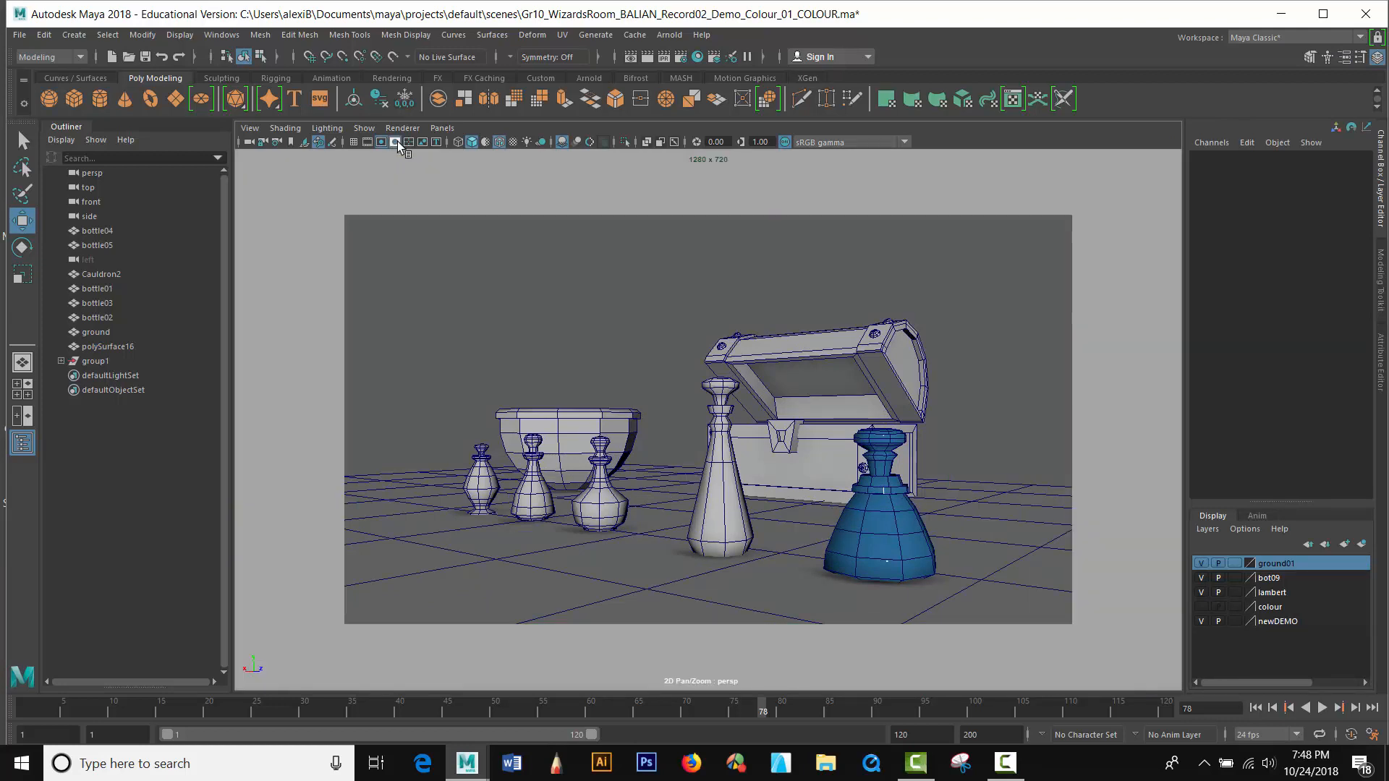
left_click(263, 142)
Check which object the bot09 display layer controls by toggling its visibility off and on
left_click(1289, 579)
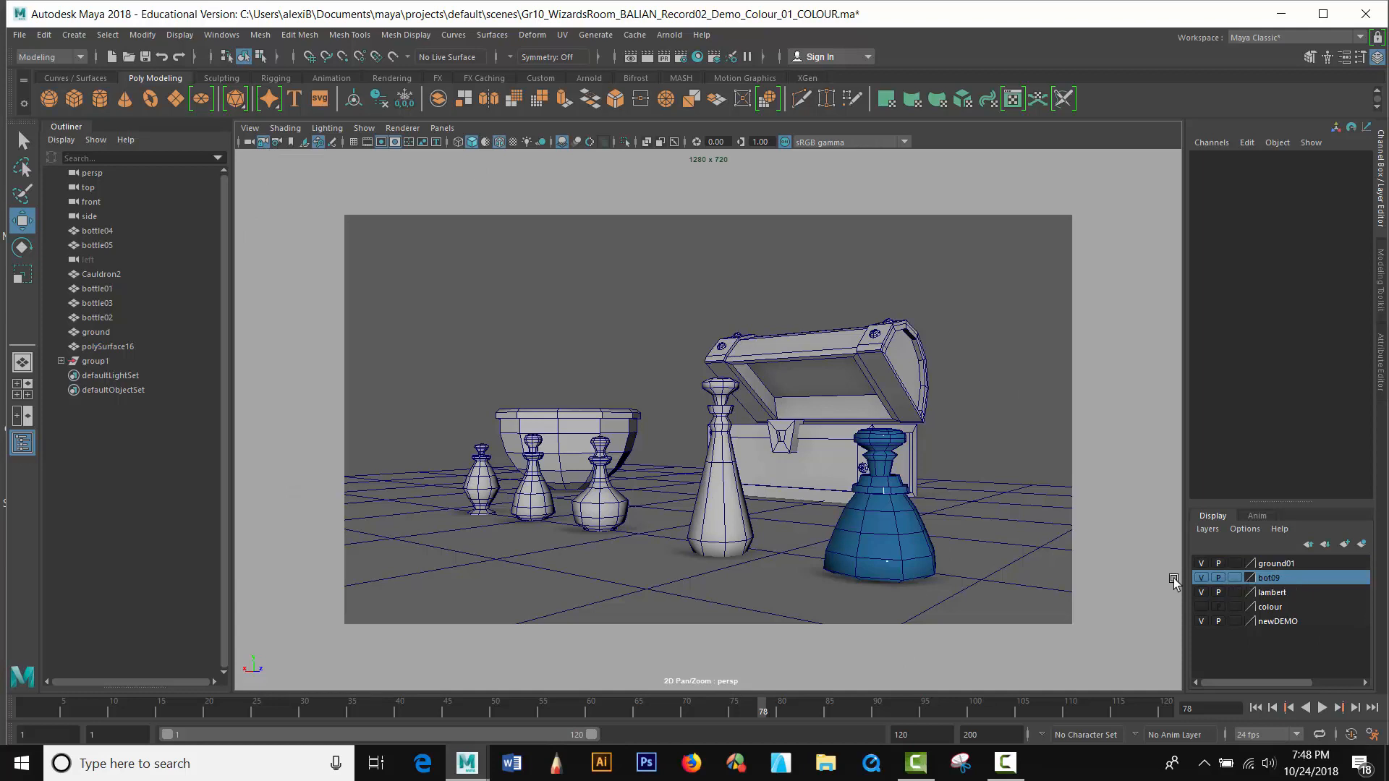
left_click(1200, 578)
left_click(1200, 578)
Select the tall bottle beside the blue one and assign it a new aiStandardSurface material
left_click(725, 510)
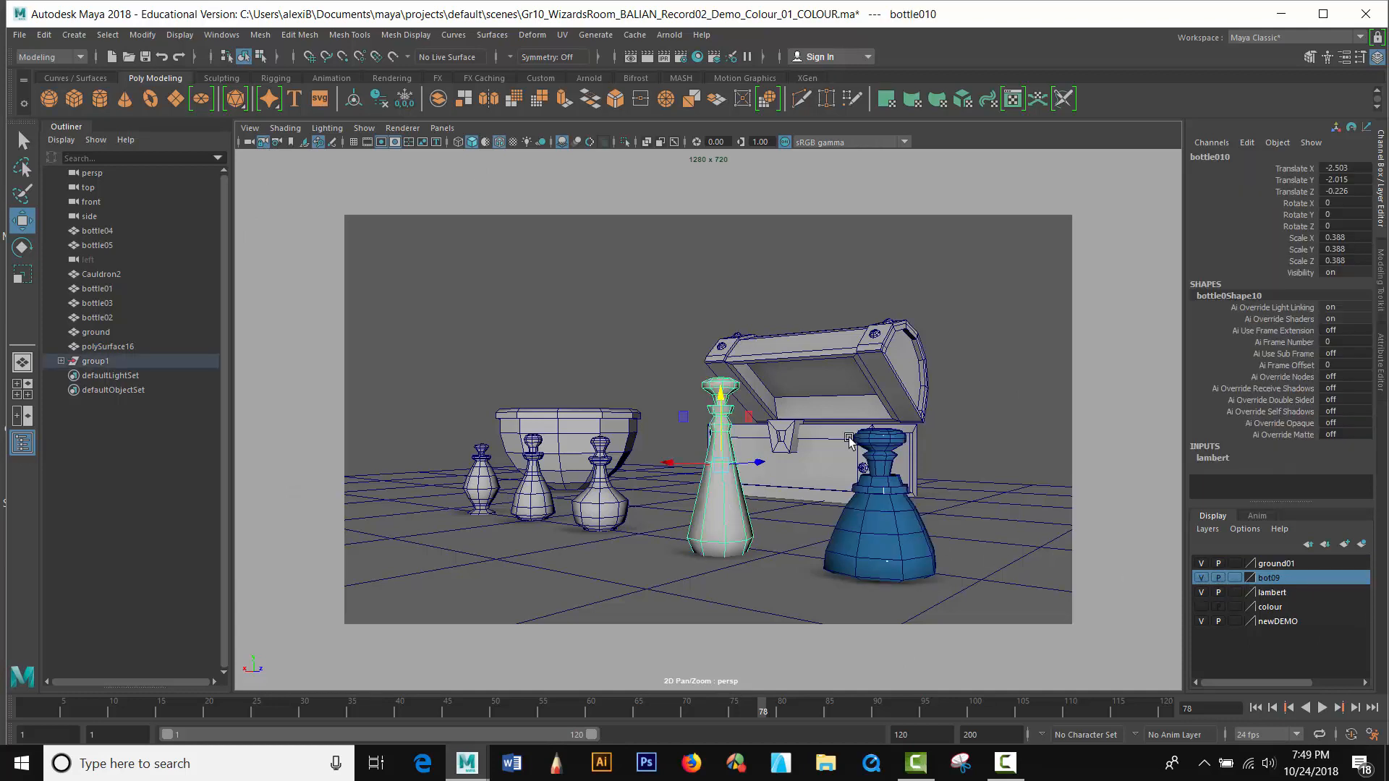
left_click(1237, 157)
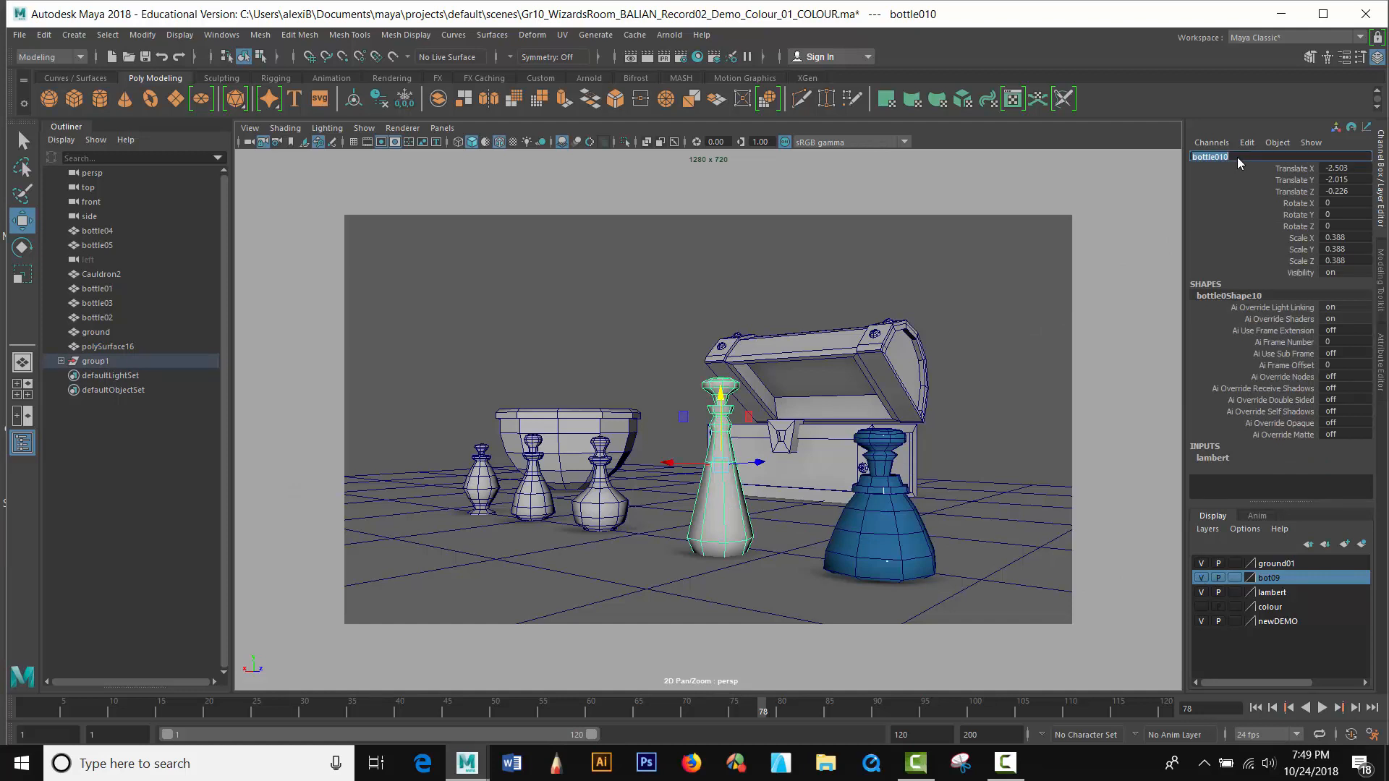
right_click(719, 517)
left_click(700, 738)
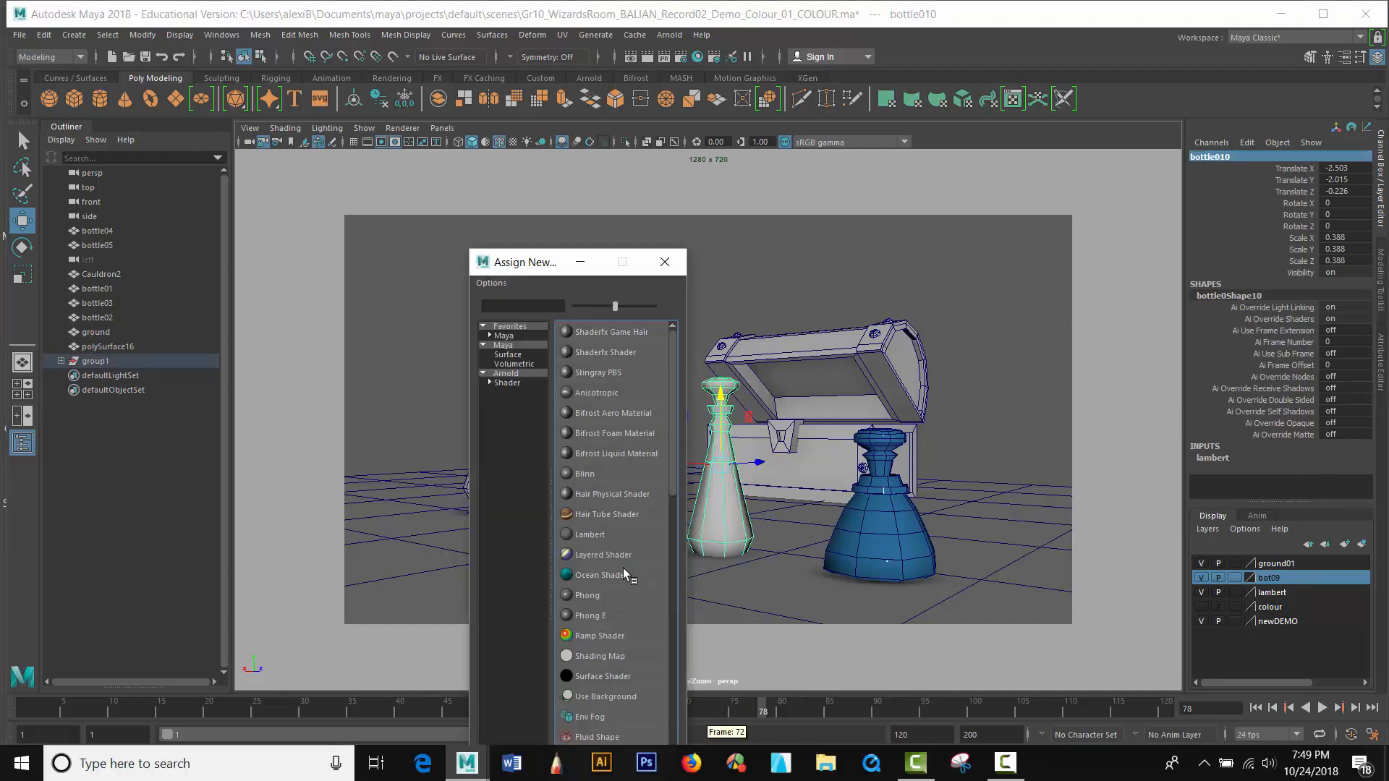
left_click(484, 374)
left_click(506, 382)
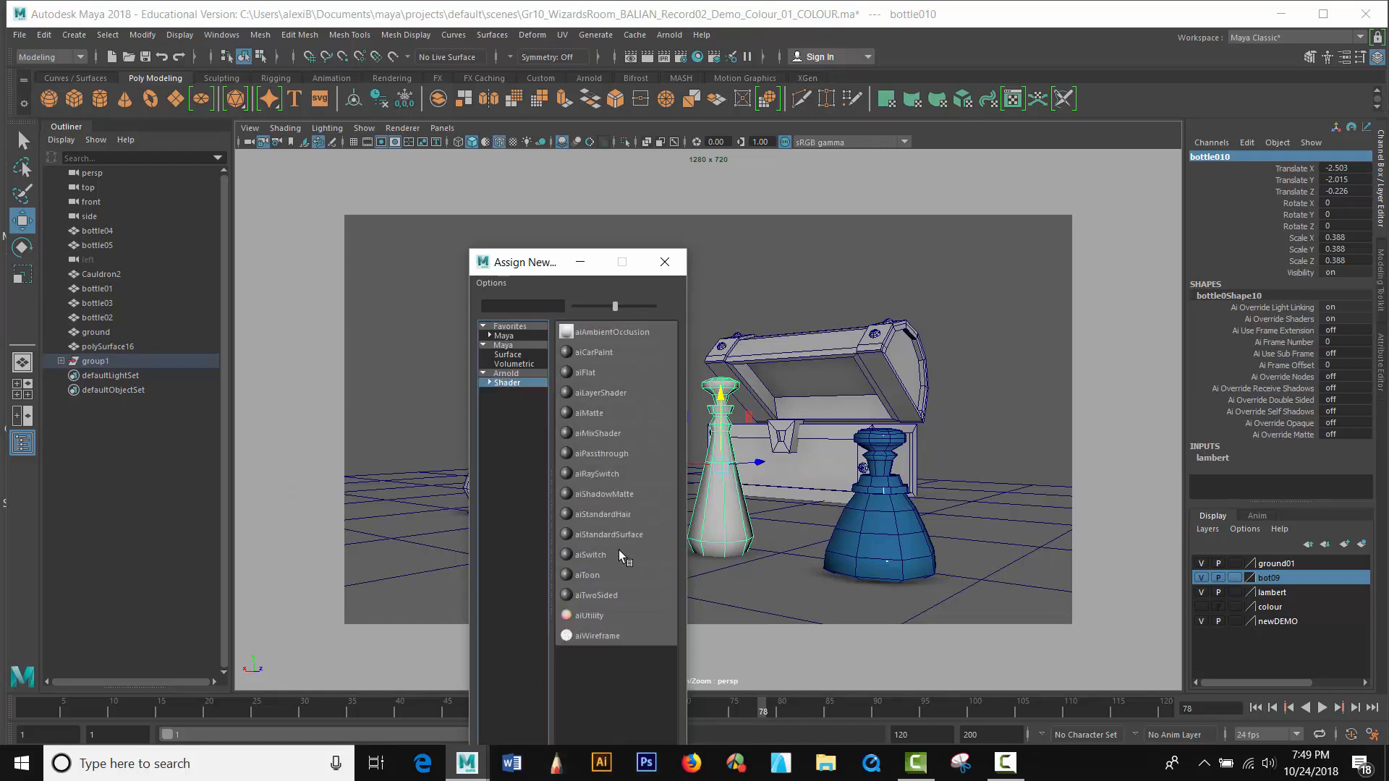
left_click(607, 535)
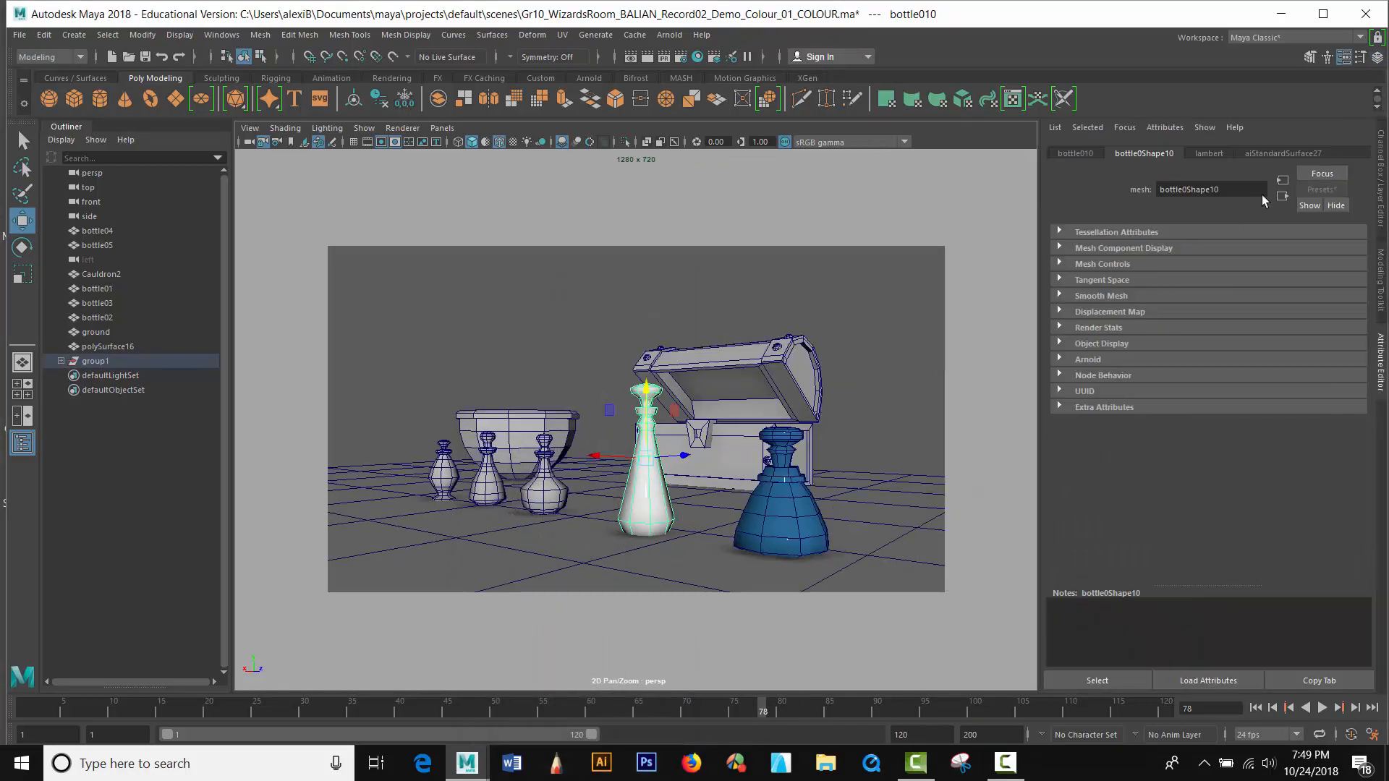
Name the tall bottle's material B10 and set its base colour to red
left_click(1299, 153)
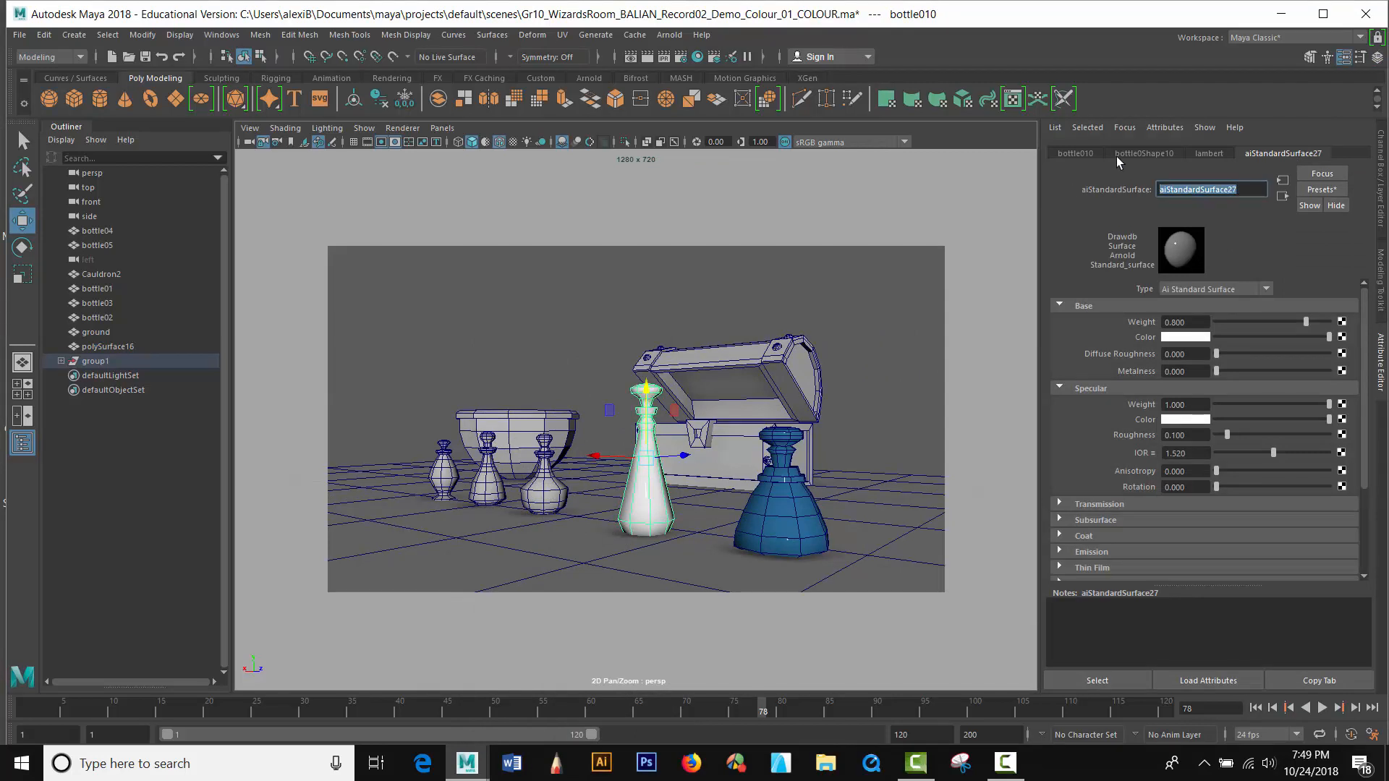
type("B10")
left_click(1192, 338)
left_click(1138, 303)
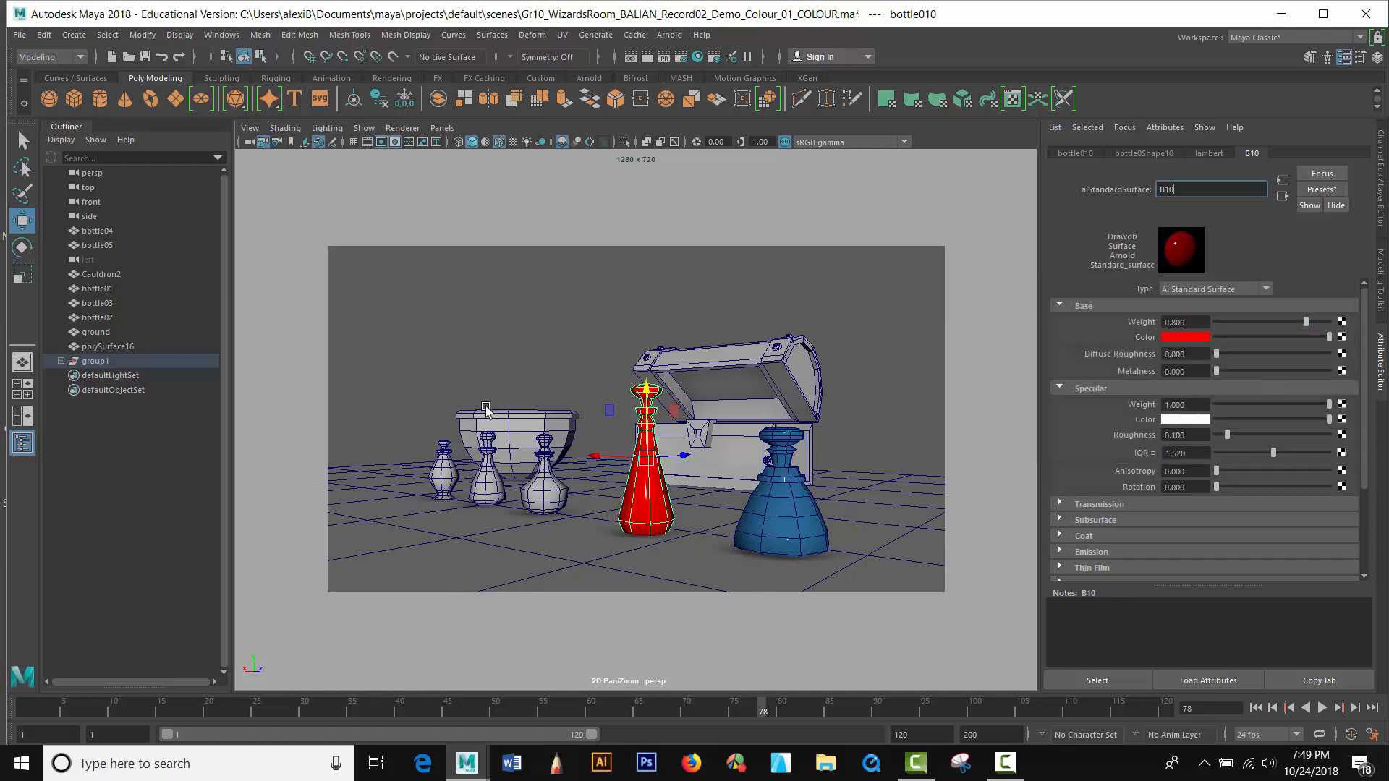
left_click(510, 364)
Create a display layer from the selected red bottle and name it bot10_red
key("ctrl+a")
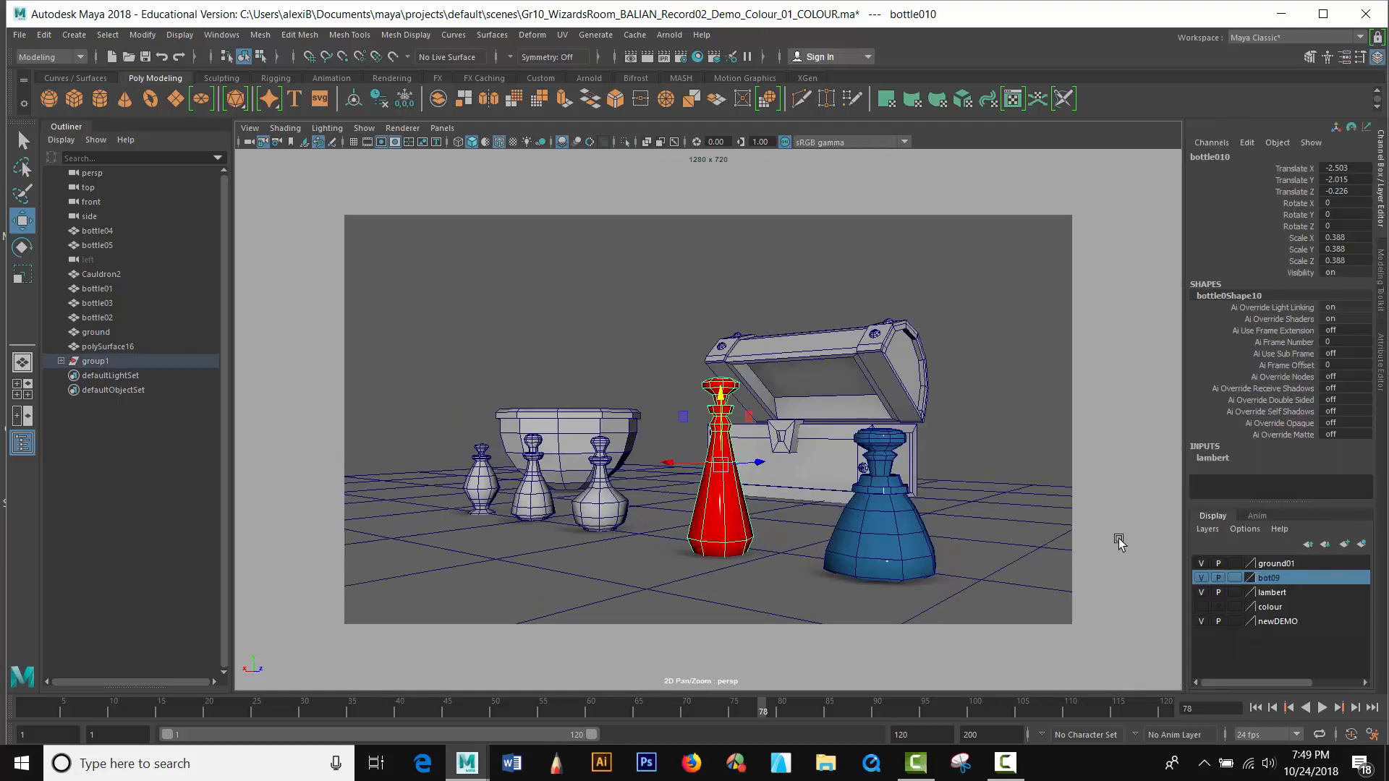
left_click(1361, 544)
double_click(1311, 563)
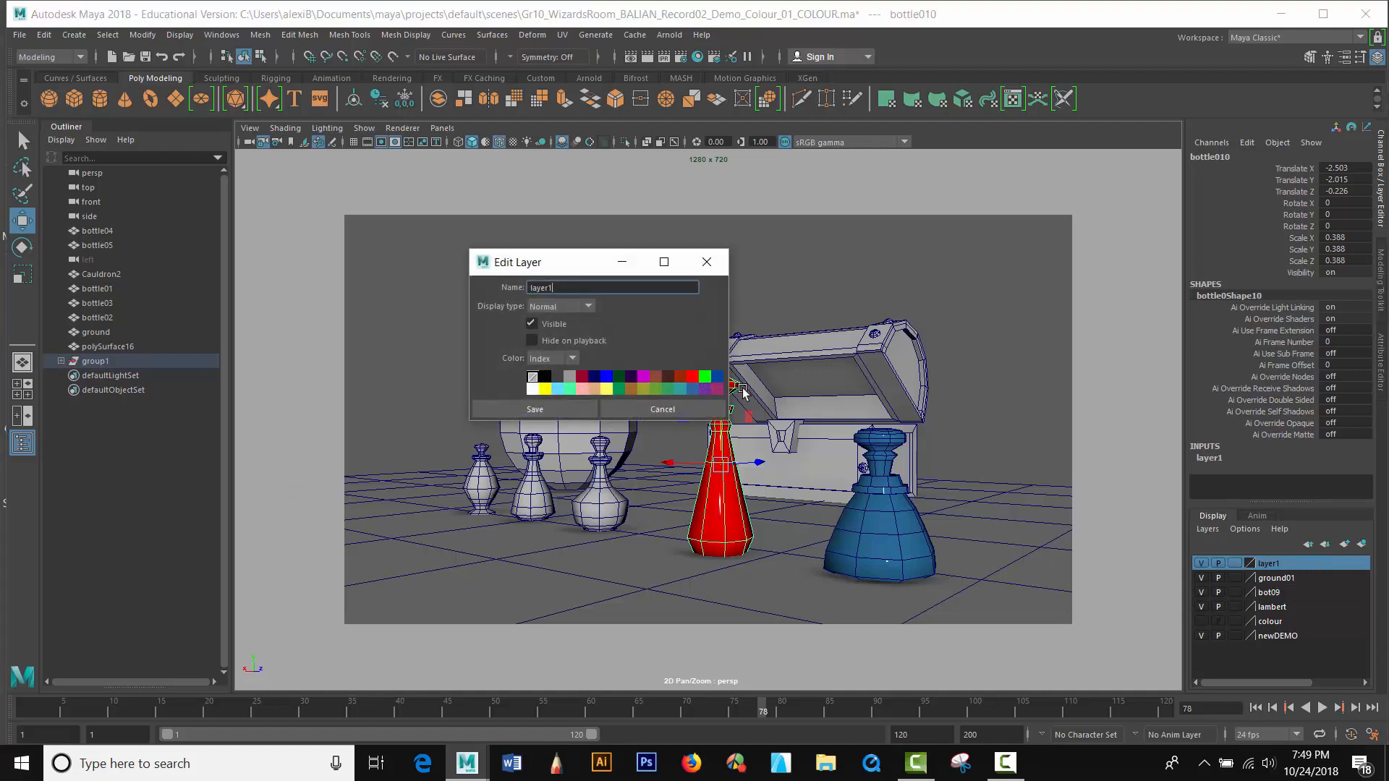
double_click(526, 289)
type("bot10_red")
key("Return")
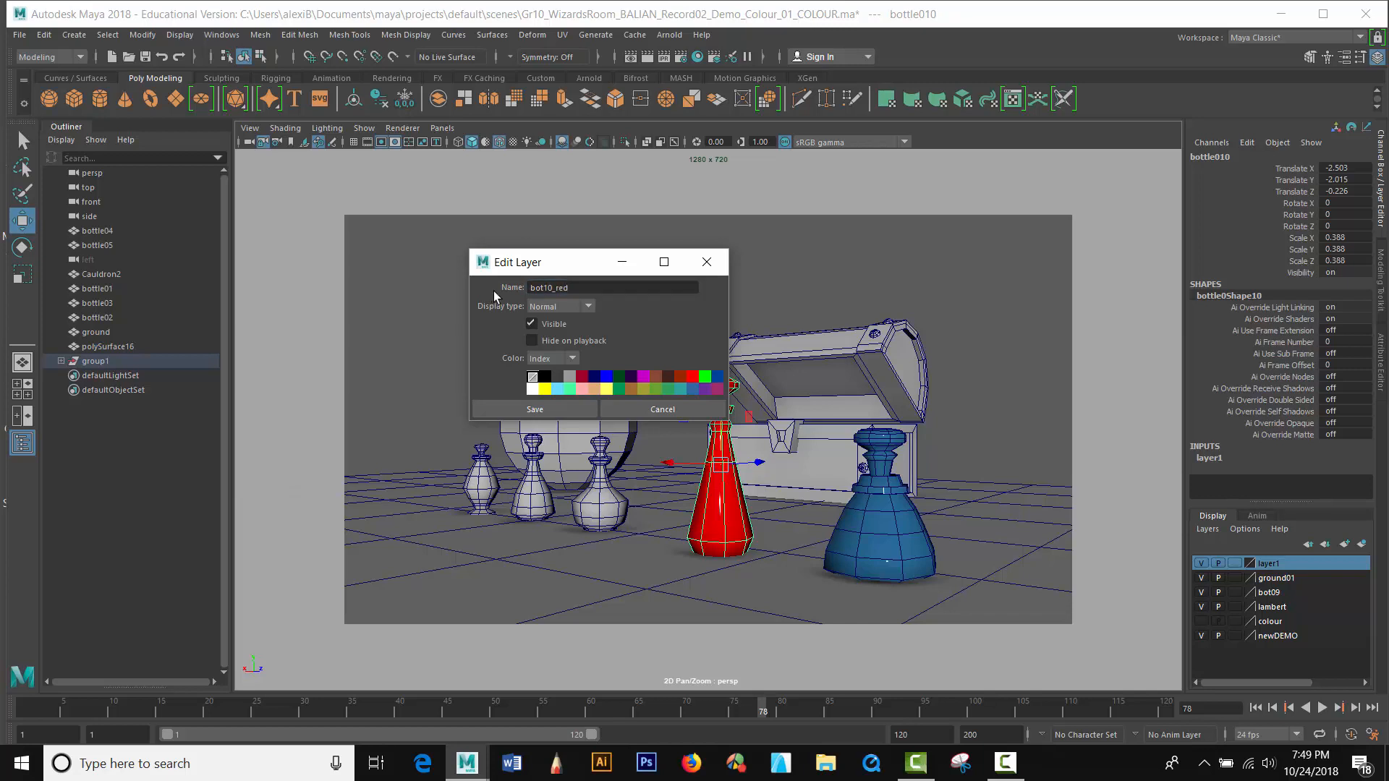
left_click(535, 409)
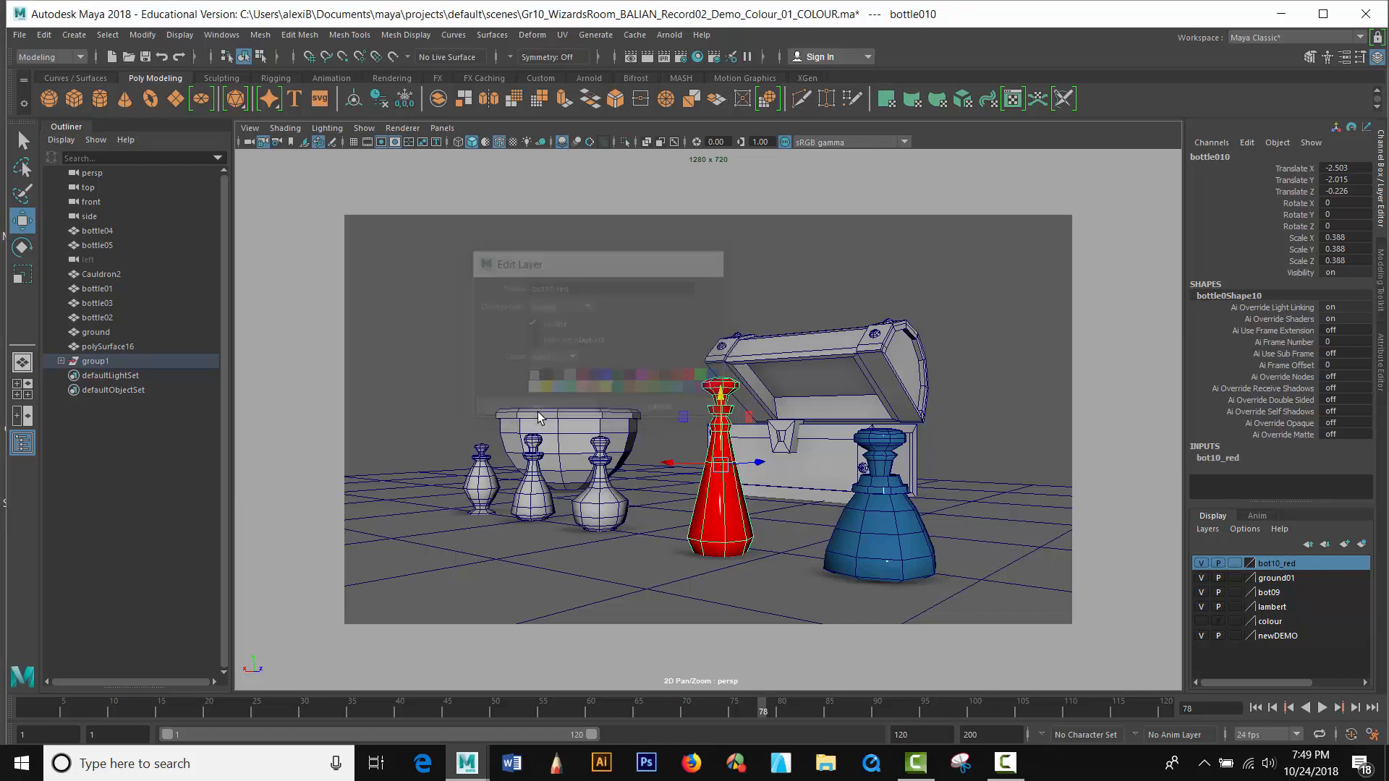
Check the bot10_red and bot09 display layers by toggling their visibility off and on
left_click(1201, 563)
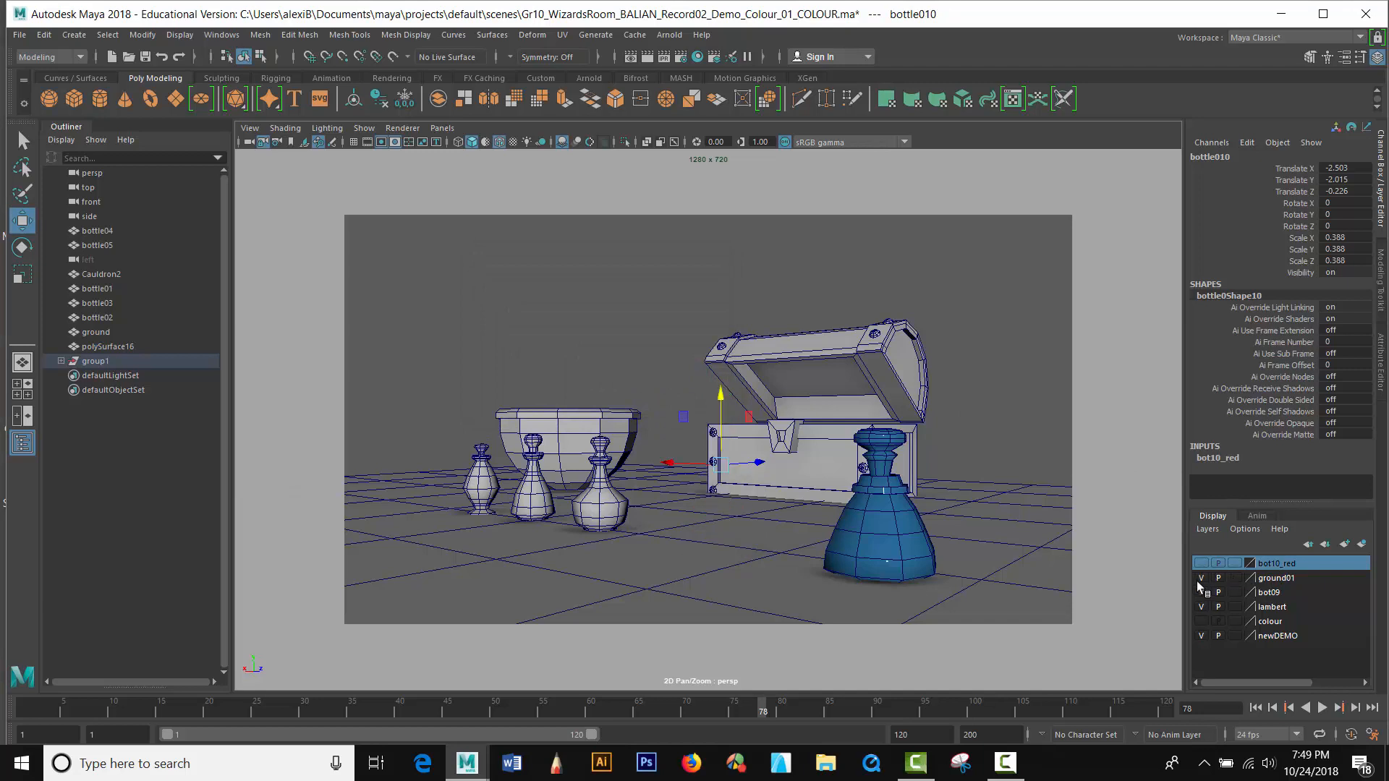
left_click(1201, 593)
left_click(1201, 593)
left_click(1202, 564)
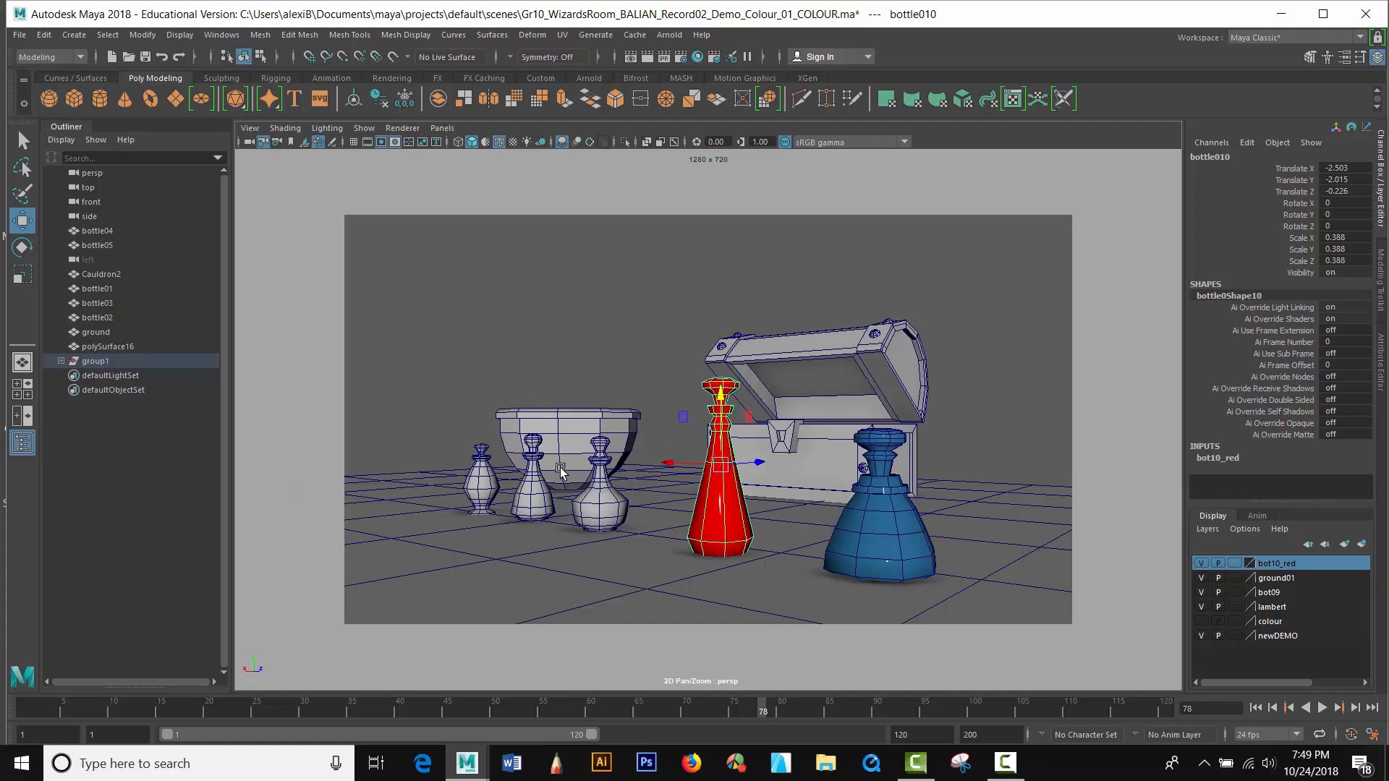
Select the small round bottle in front of the cauldron and put it on a new display layer named bot13
left_click(610, 509)
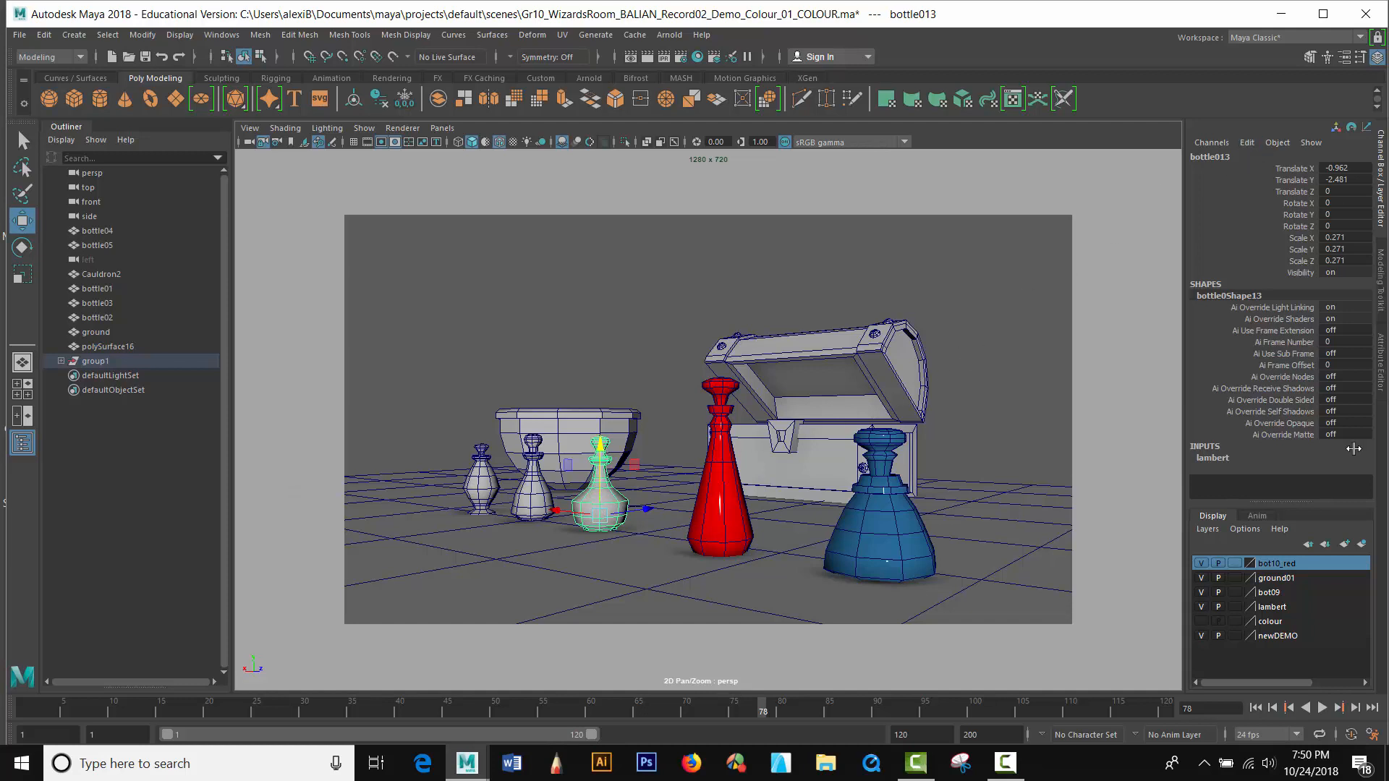
left_click(1361, 543)
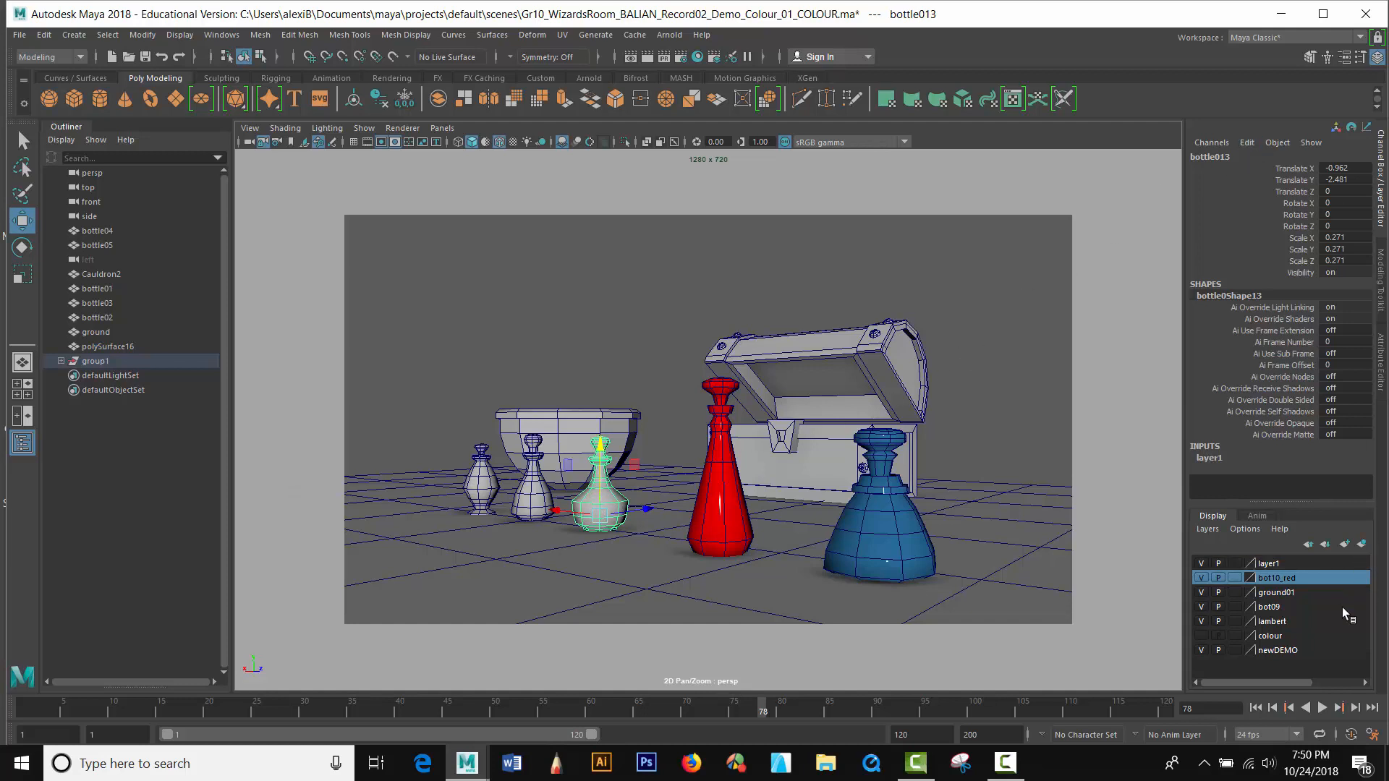
left_click(1295, 567)
double_click(1295, 566)
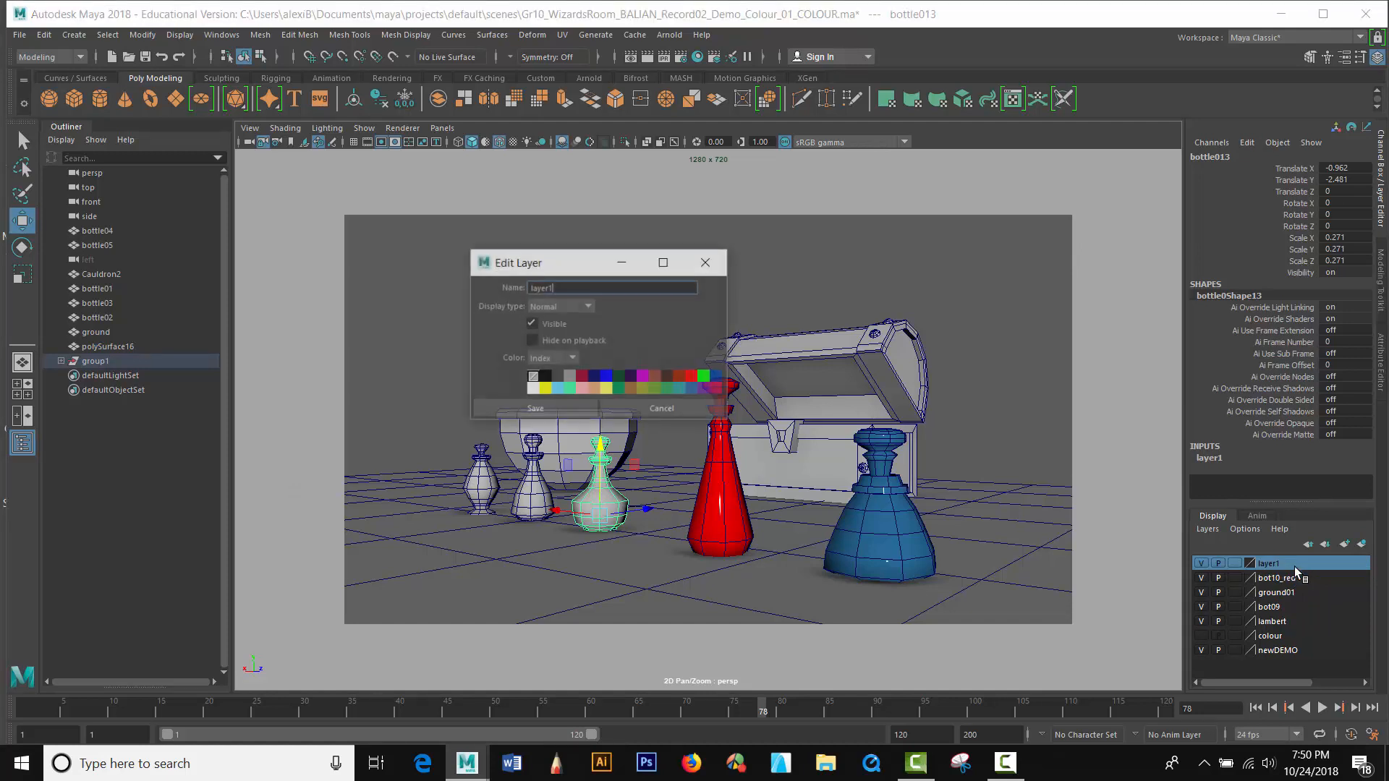
double_click(533, 290)
type("b")
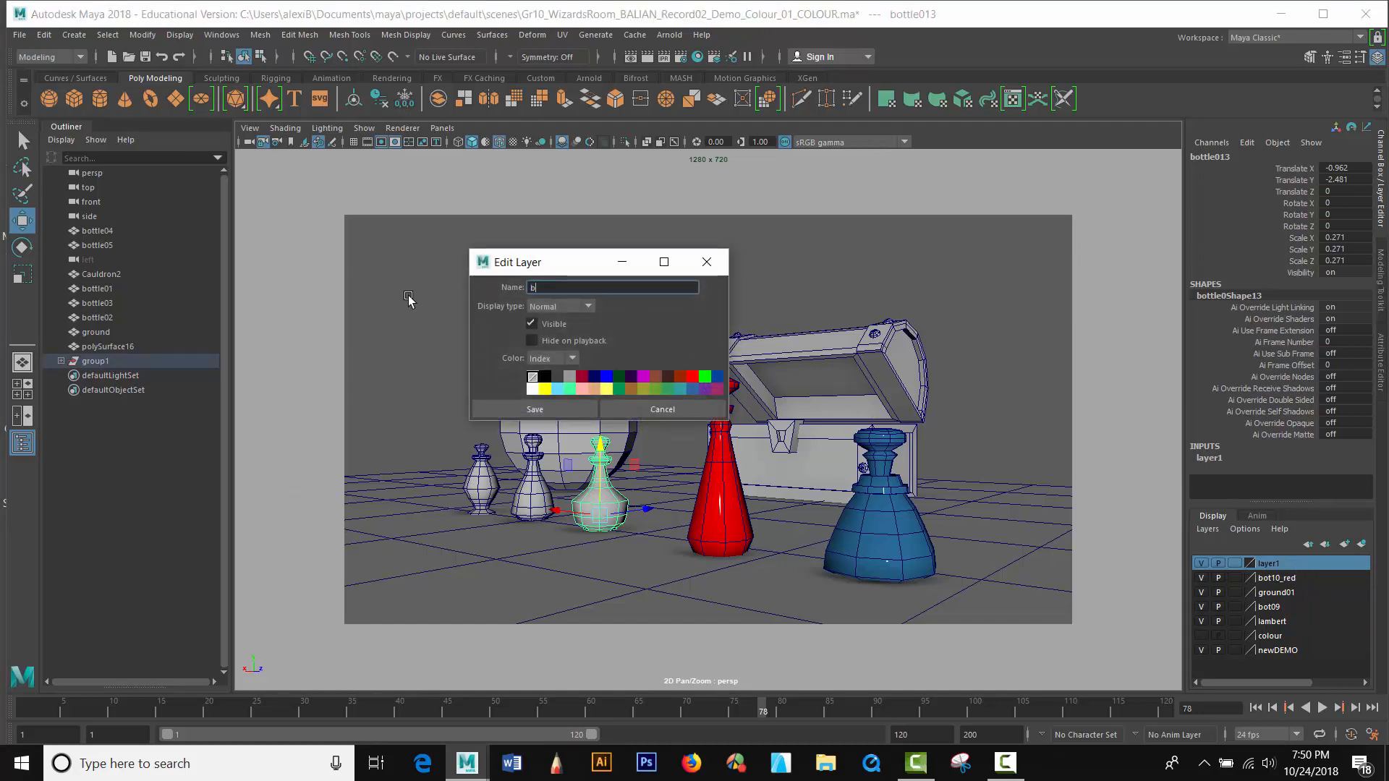
type("ot13")
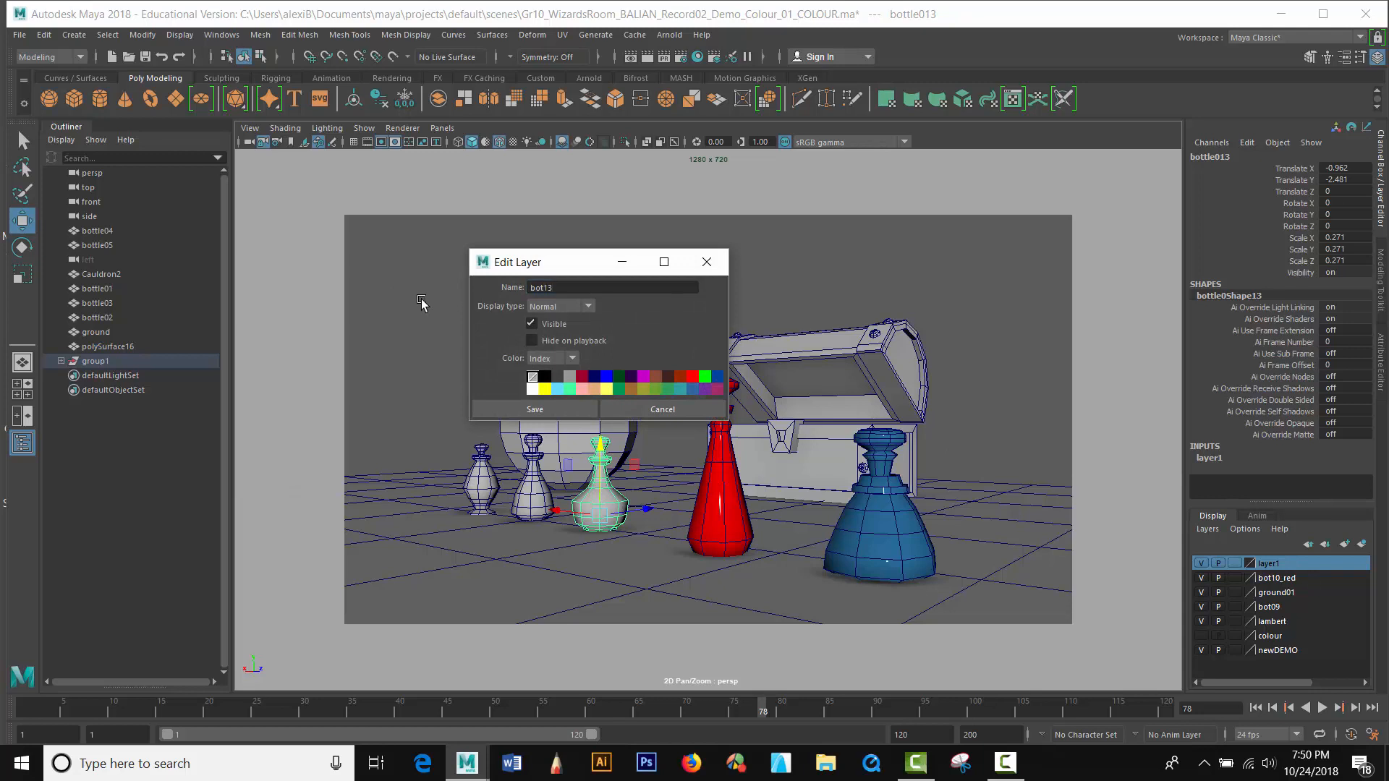
left_click(534, 410)
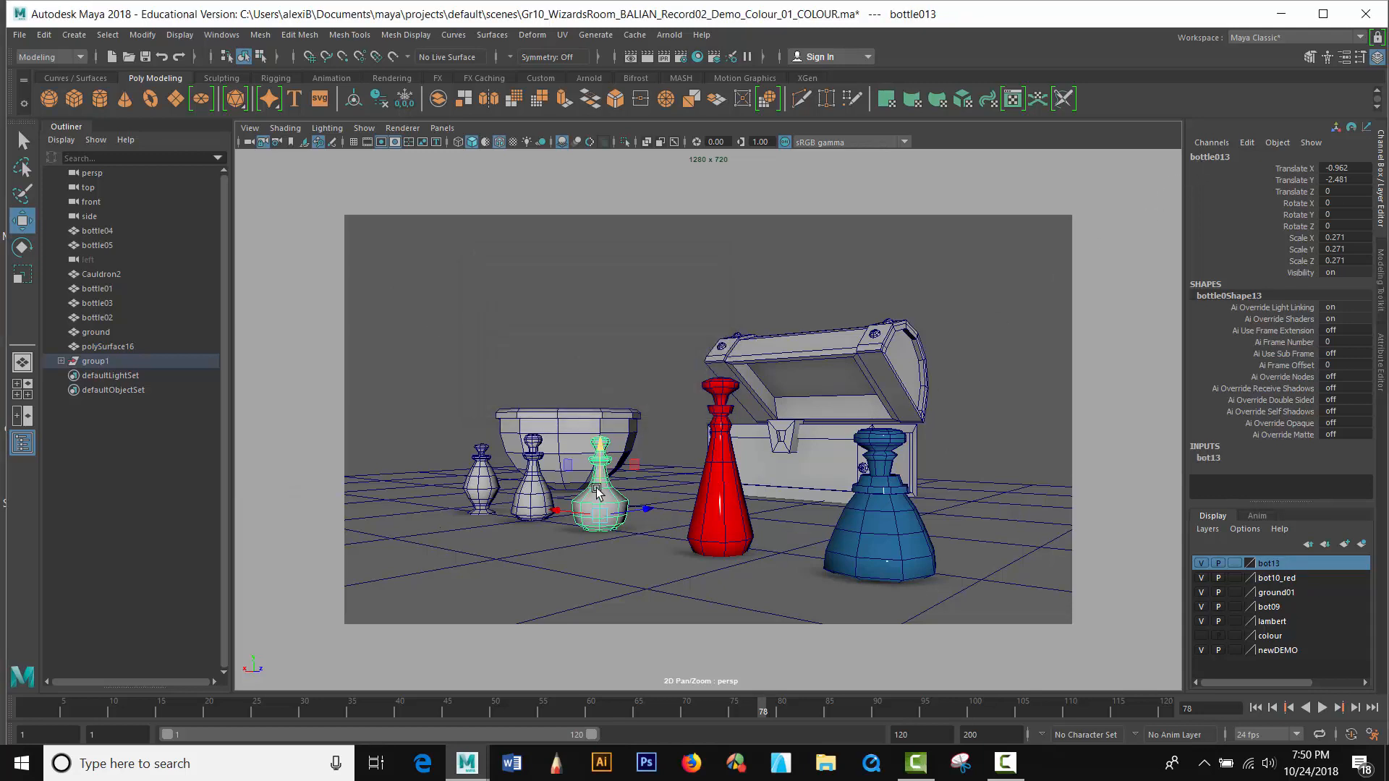
Assign a new aiStandardSurface material to the small round bottle
right_click_drag(597, 492, 597, 739)
left_click(505, 381)
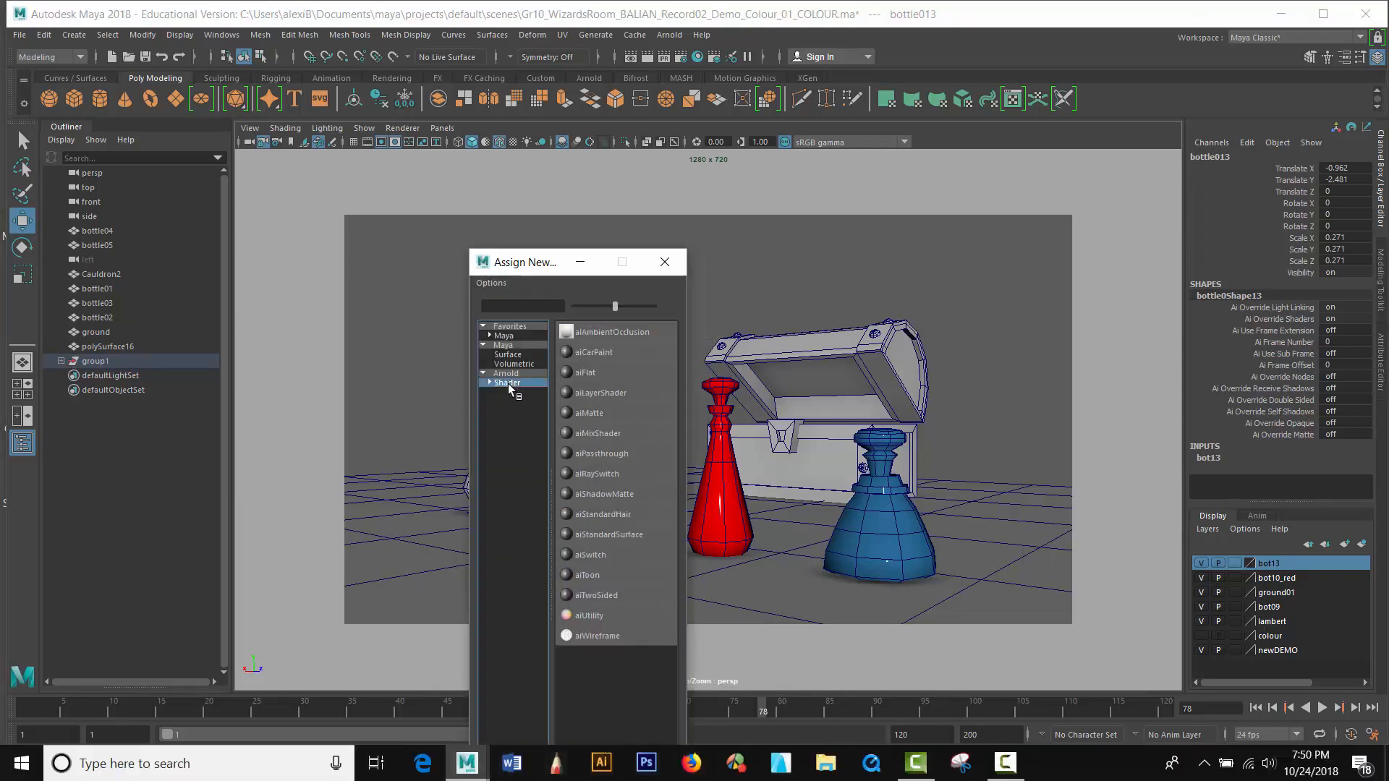
left_click(606, 534)
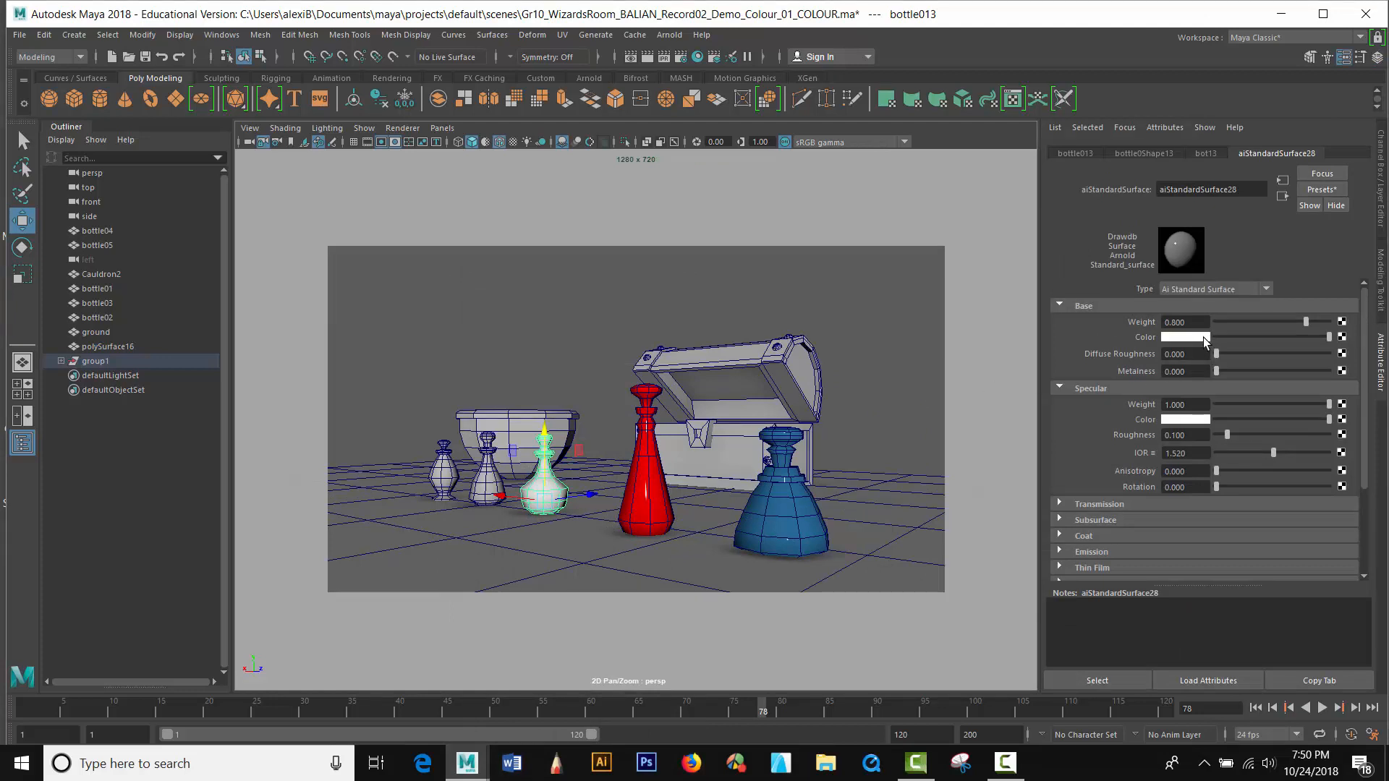
Set the base color of the small round bottle's material to green and darken it slightly
left_click(1204, 338)
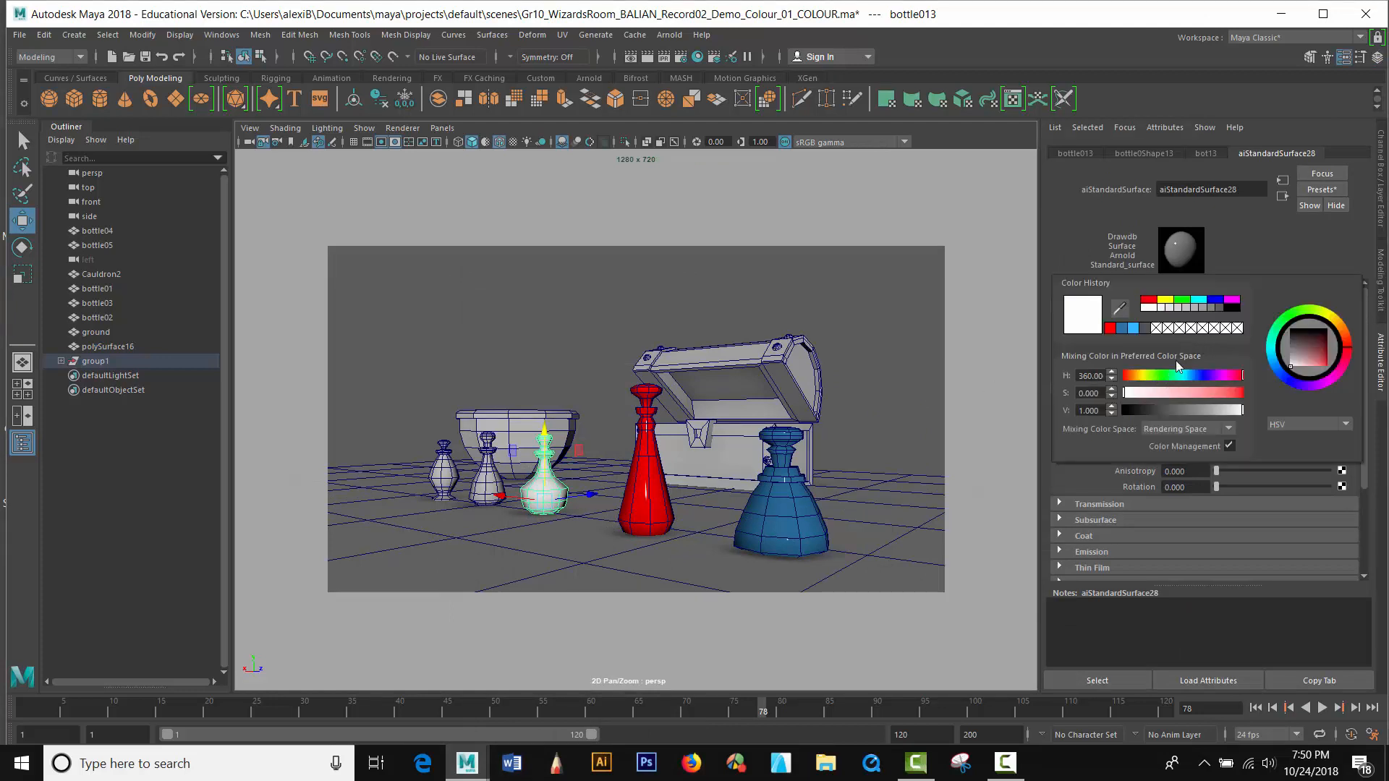
left_click(1181, 300)
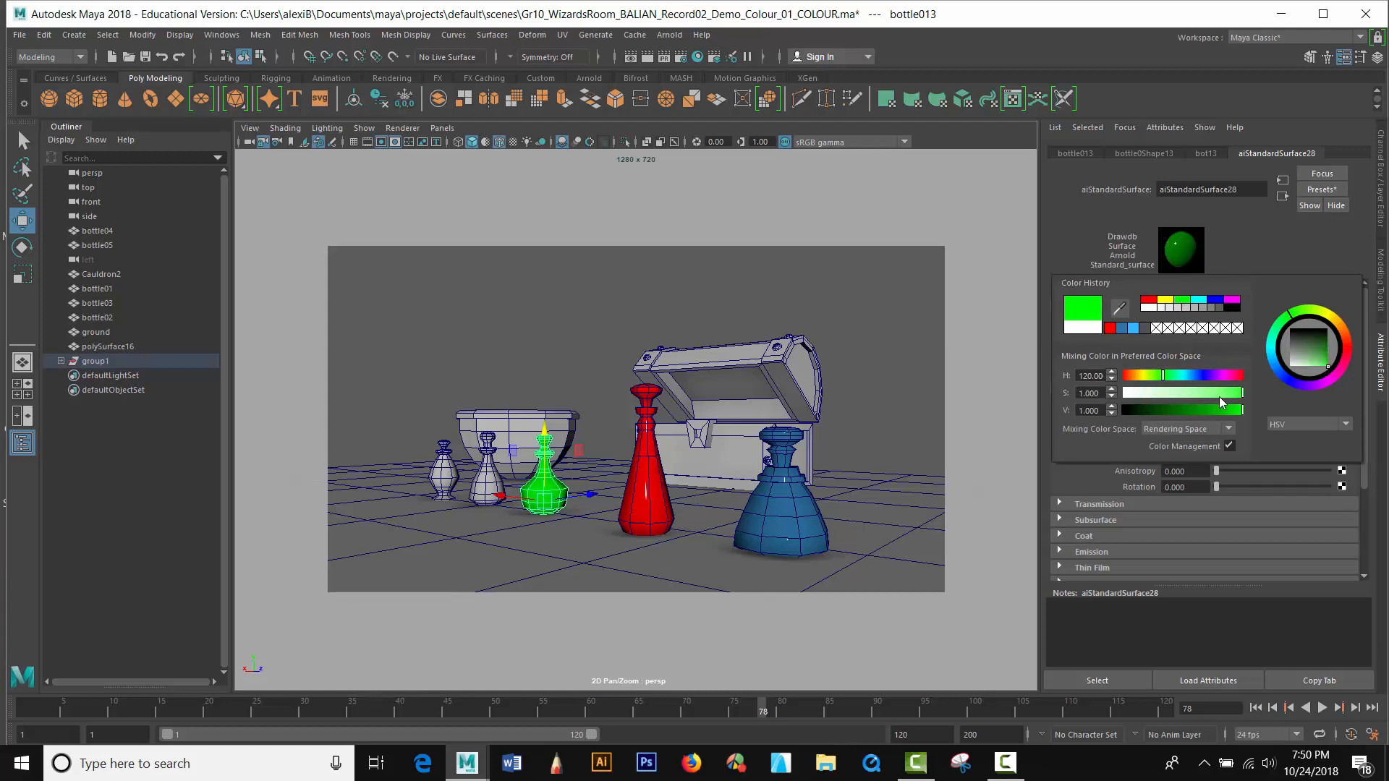
left_click_drag(1241, 410, 1237, 411)
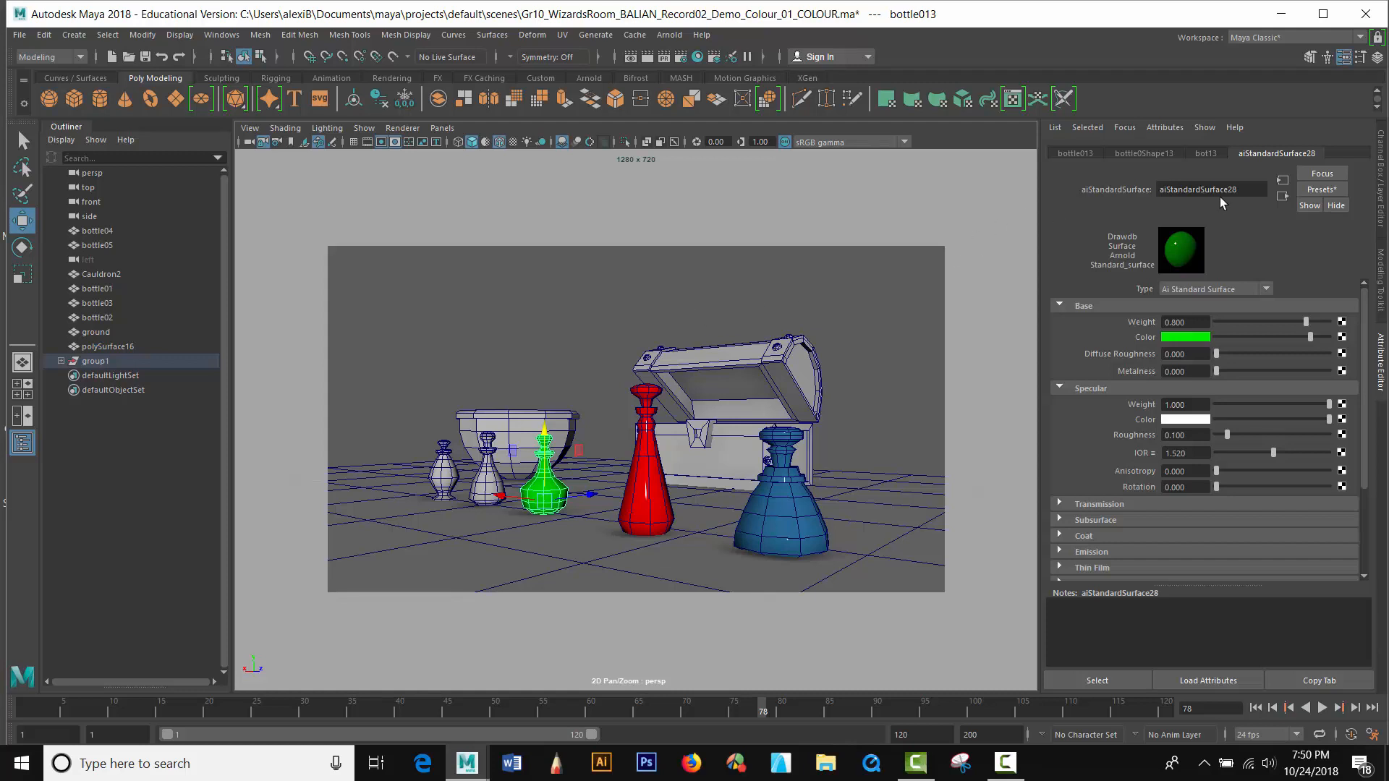
Rename the small round bottle's green material as bot14 and clear the selection
left_click(1244, 190)
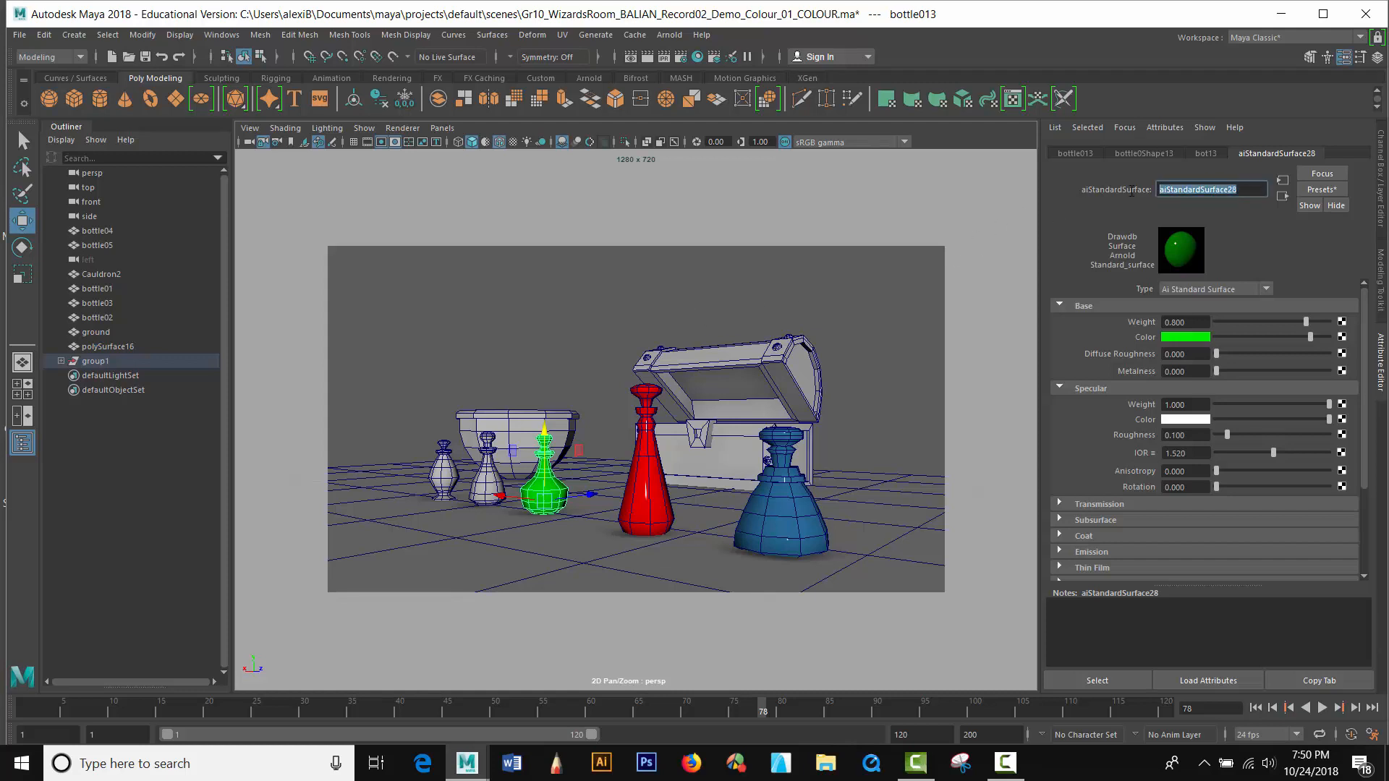
type("bot13")
key("BackSpace")
type("4")
key("Return")
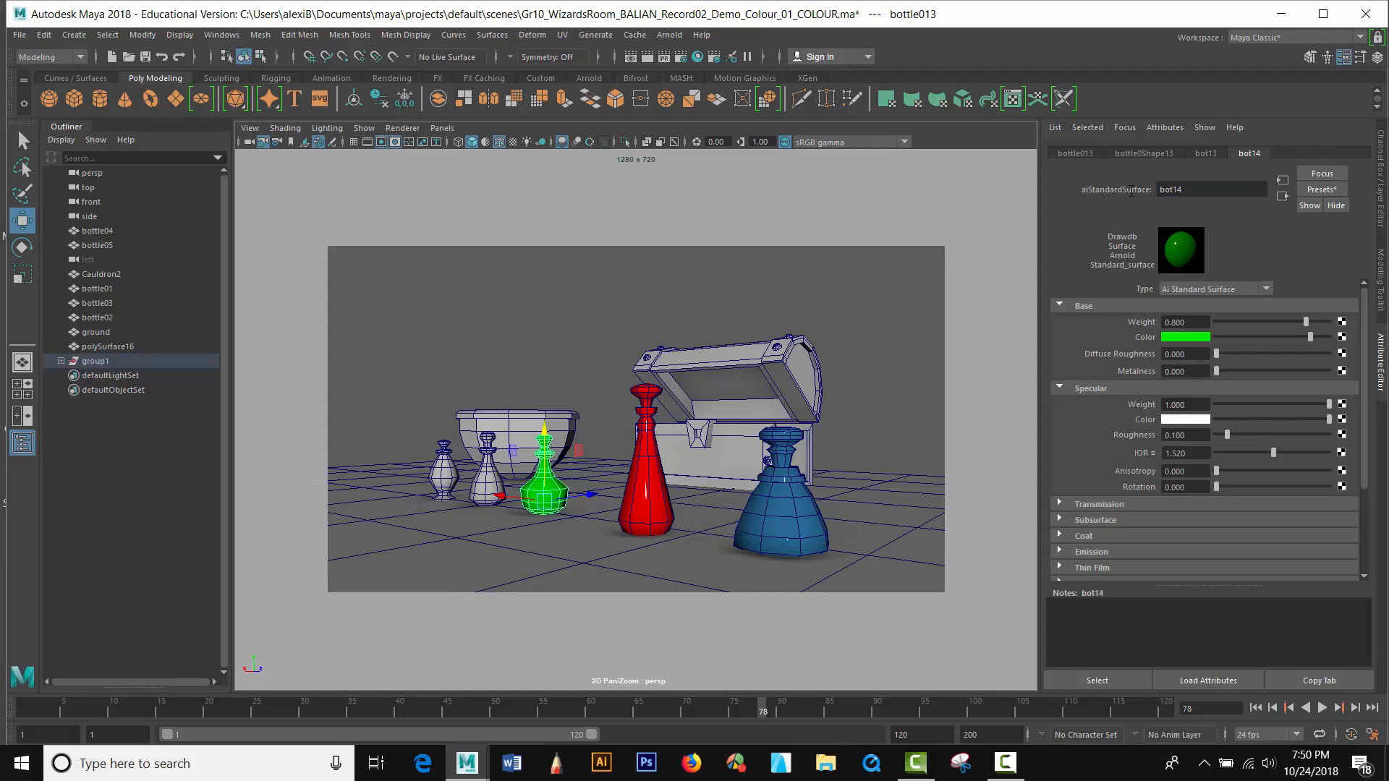
left_click(1204, 190)
left_click(510, 362)
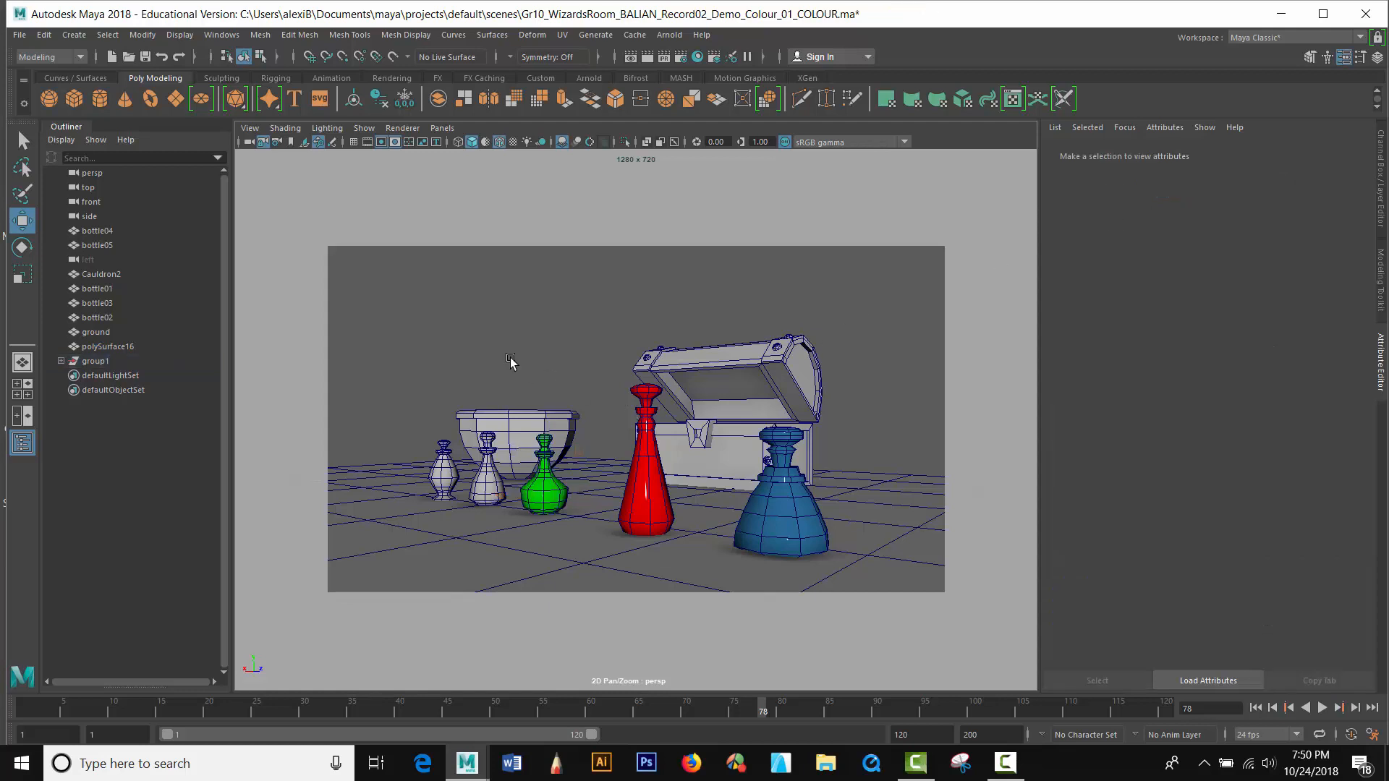
Assign a new aiAmbientOcclusion material to the ground plane
left_click(389, 519)
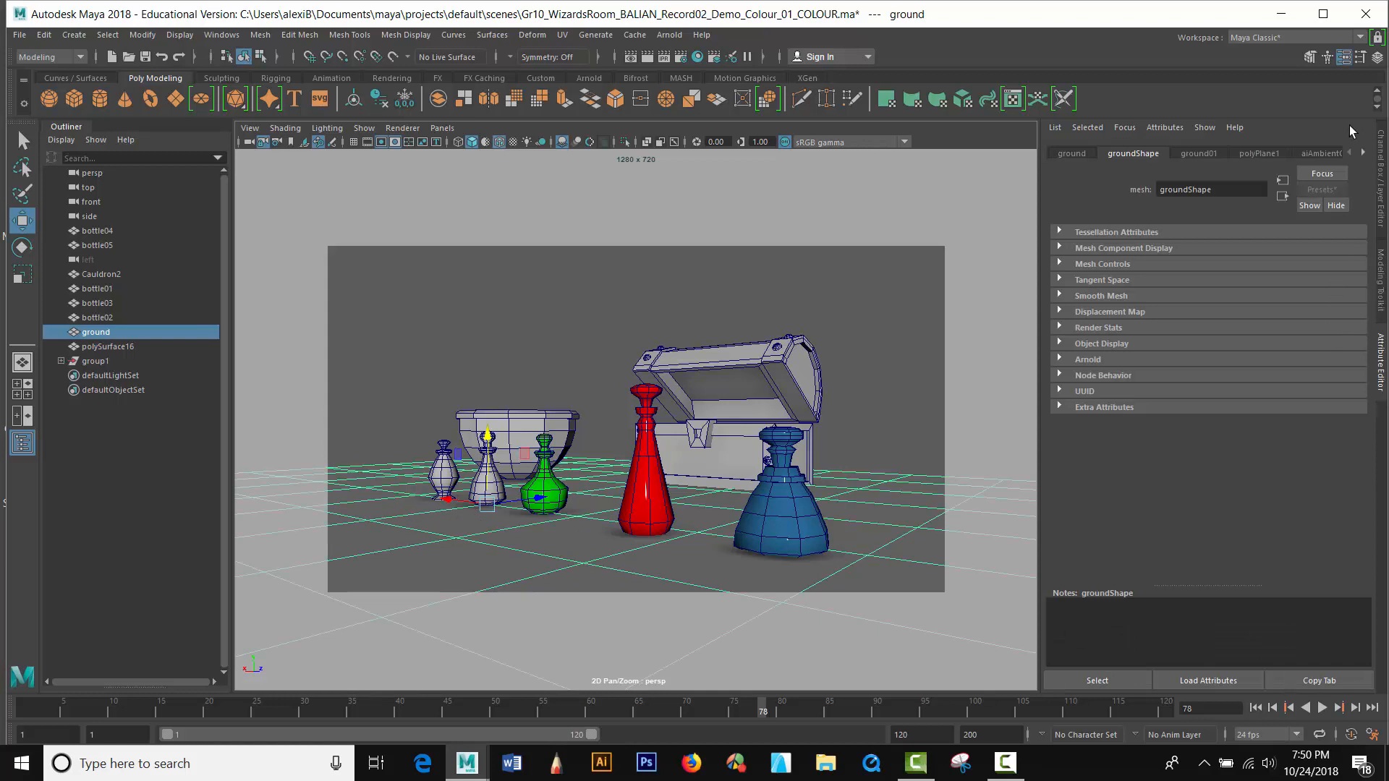
left_click(1323, 154)
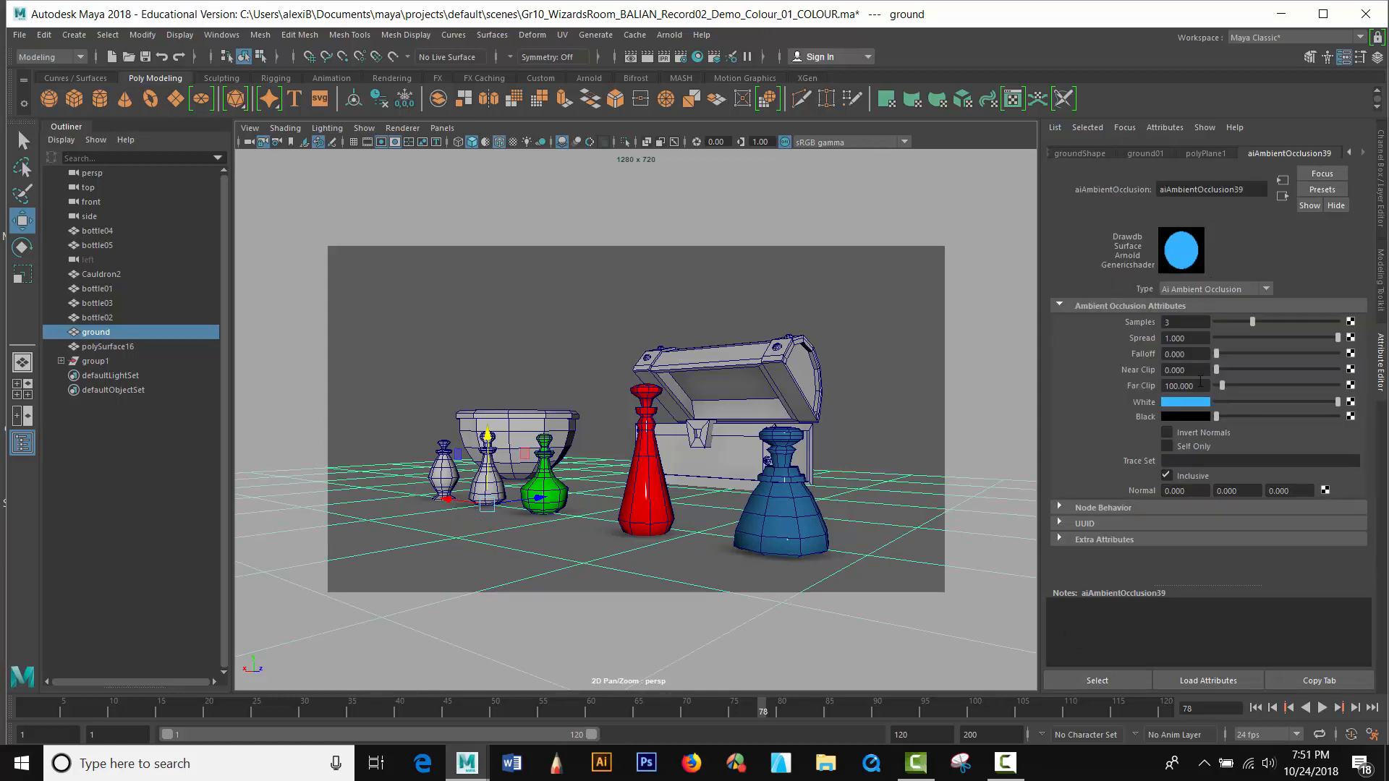
right_click(397, 539)
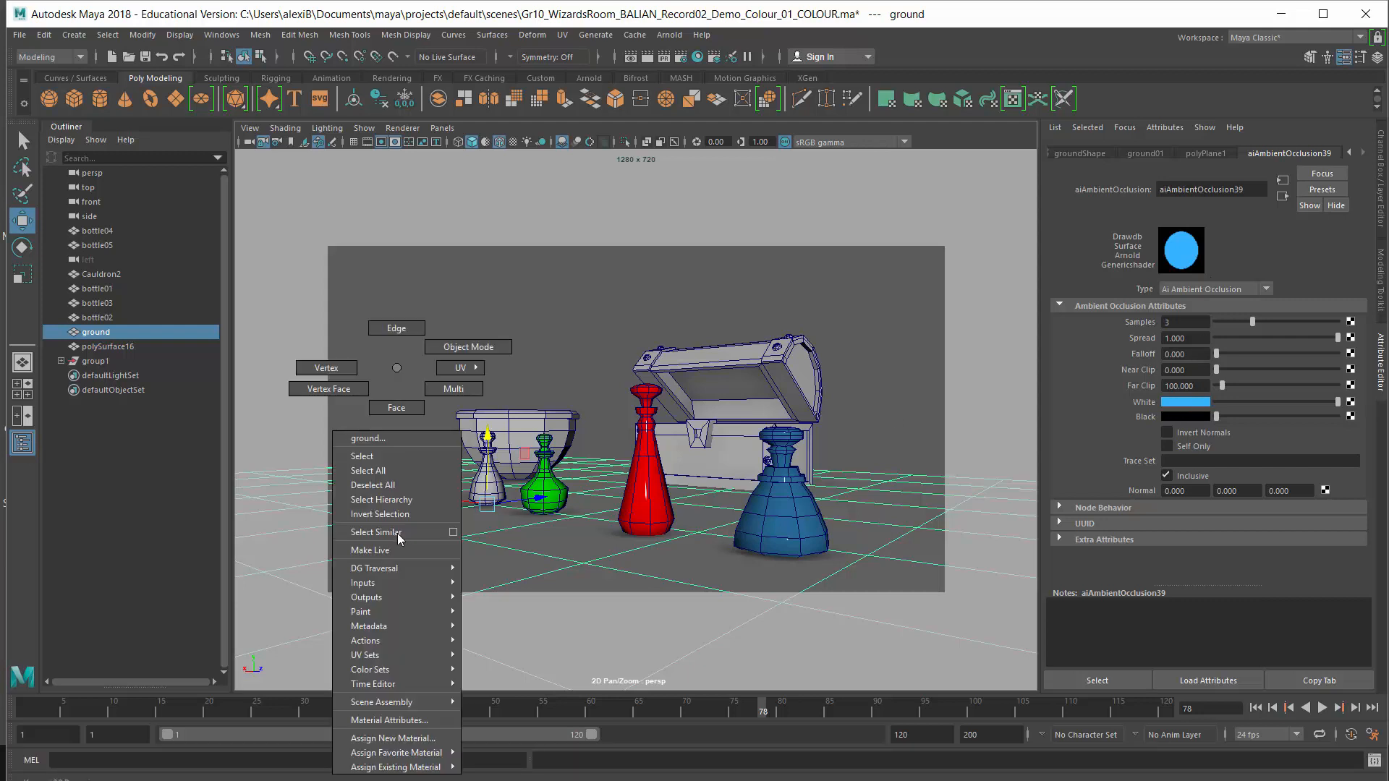
left_click(394, 738)
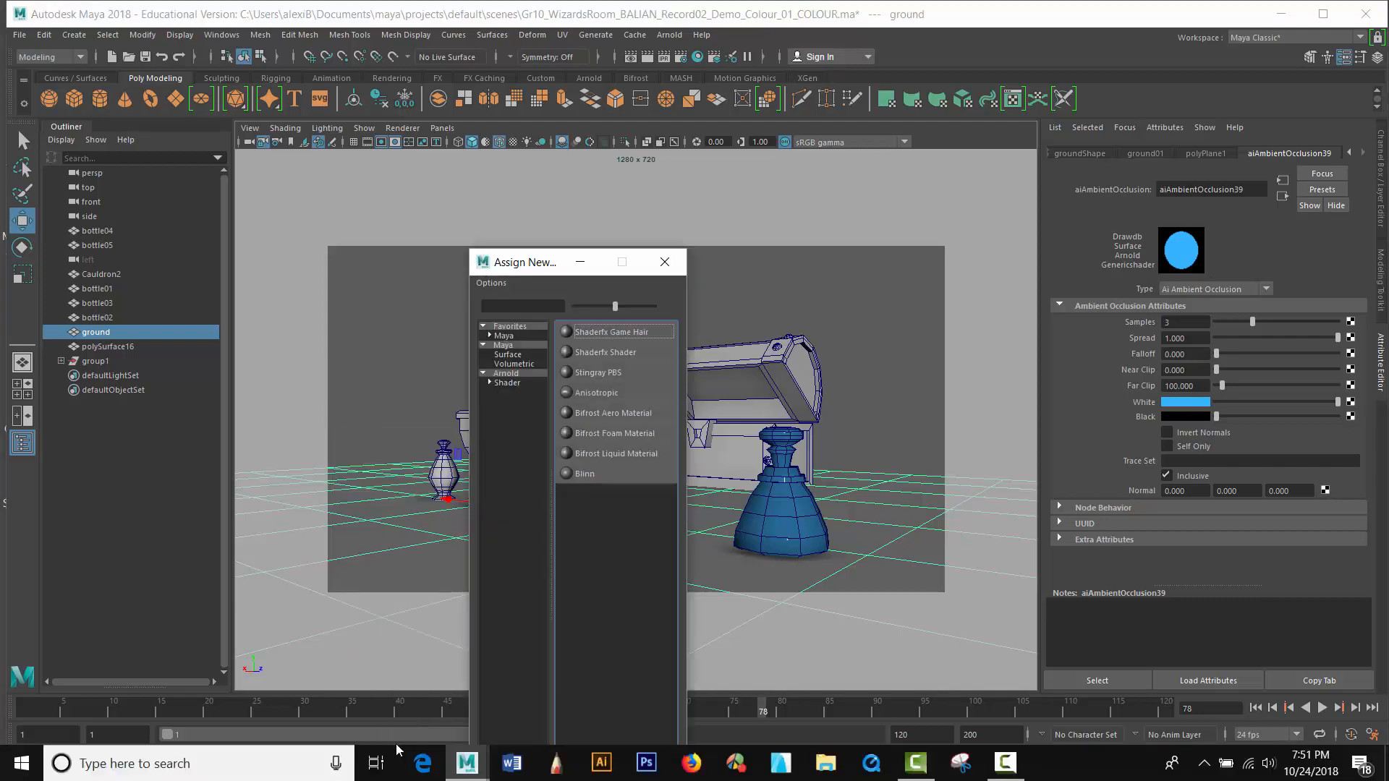
left_click(528, 379)
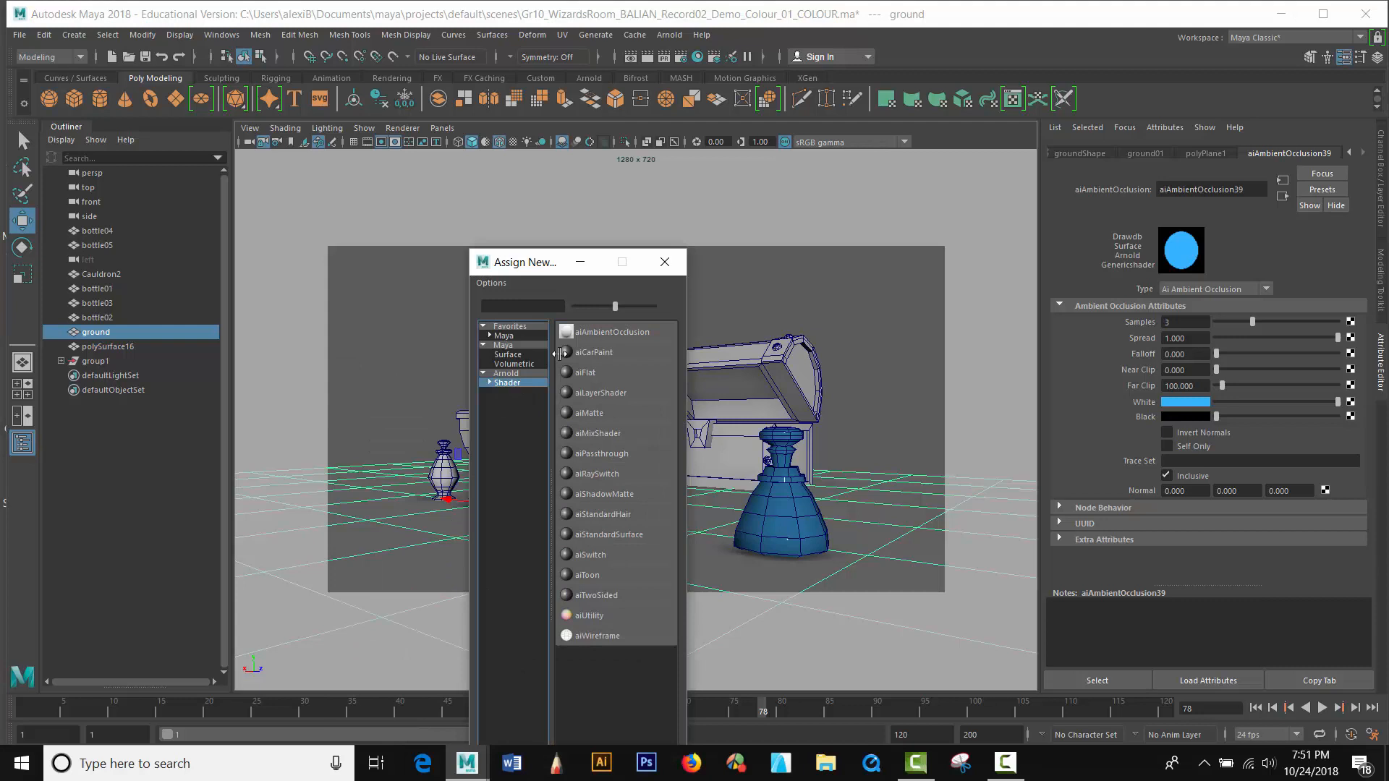
left_click(608, 332)
Rename the ground's ambient occlusion material as floor and deselect the ground
left_click_drag(1243, 190, 1071, 178)
type("floor")
key("Return")
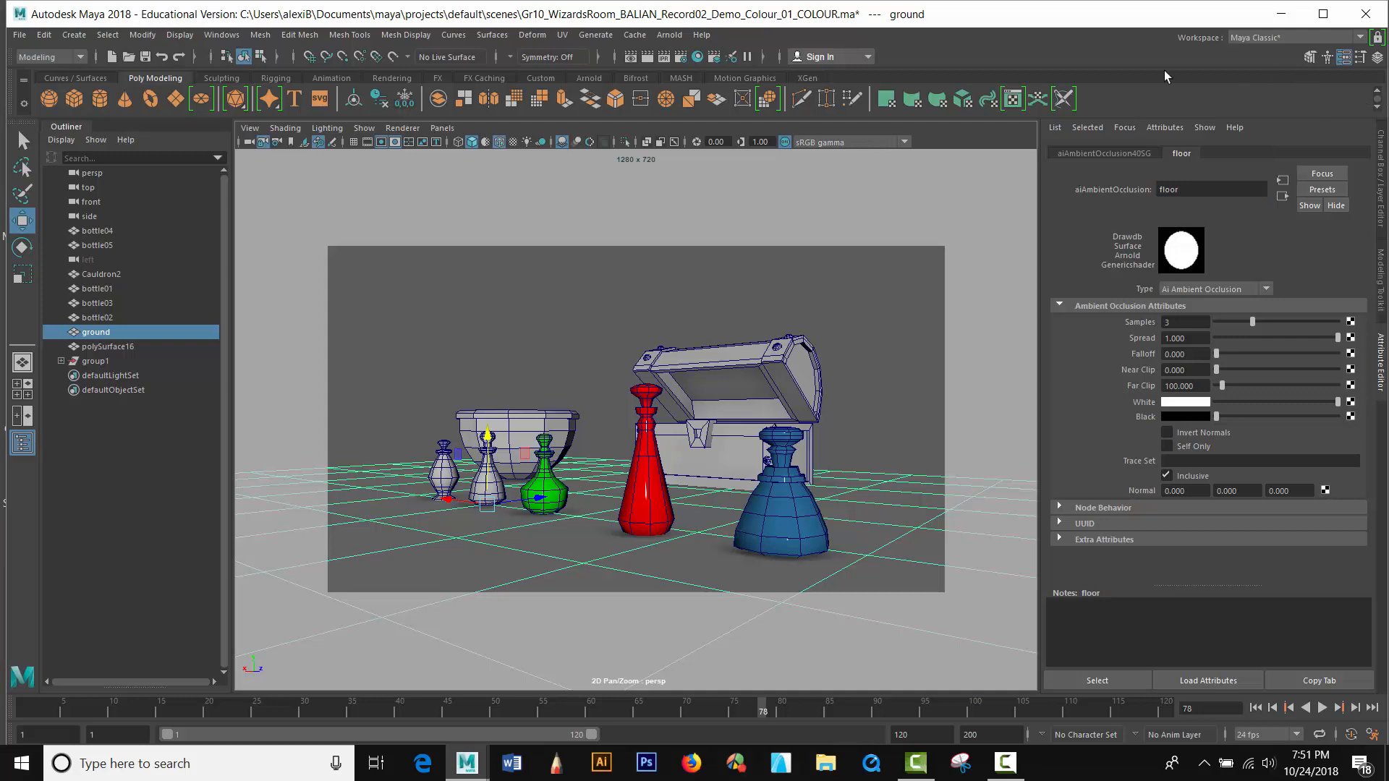
left_click(639, 339)
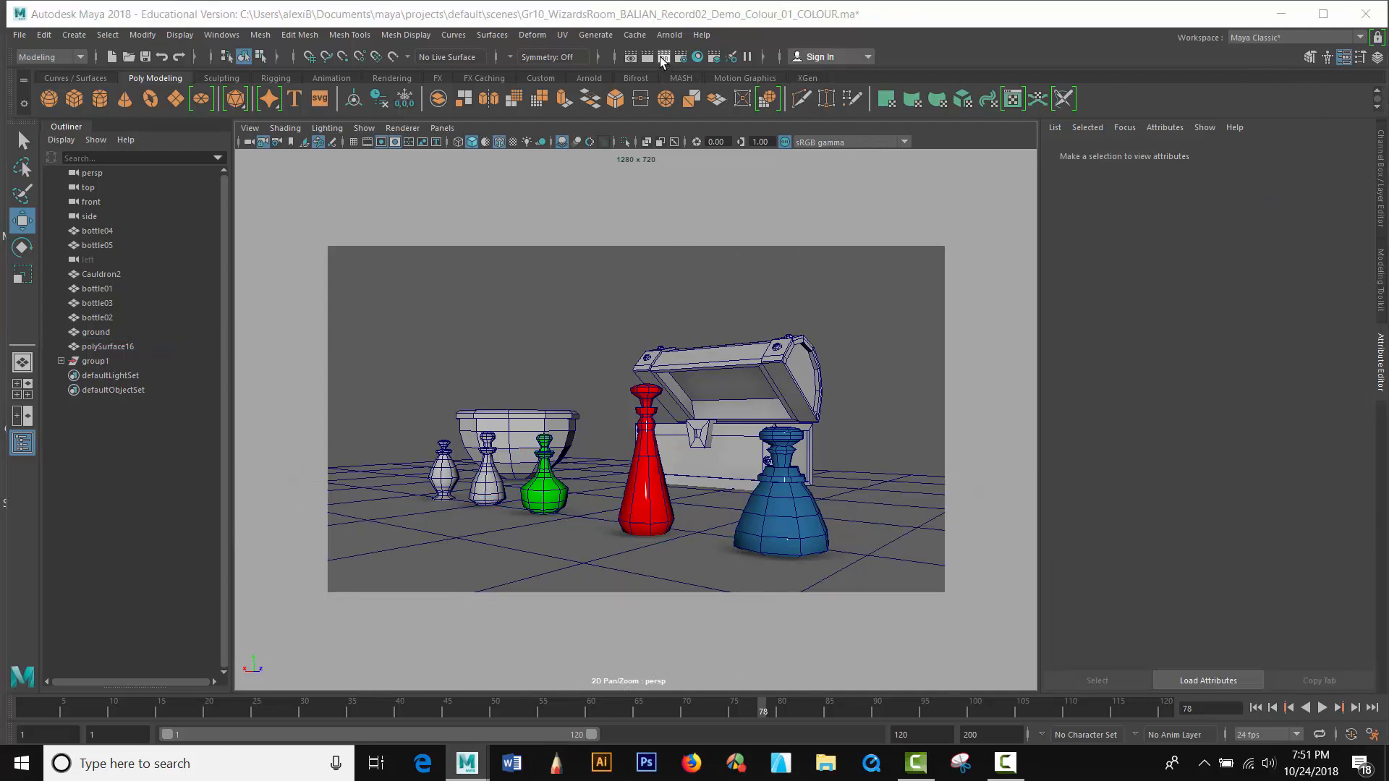
Render the current frame and save the image as a PNG named Comp_01 in the project's images folder
left_click(660, 56)
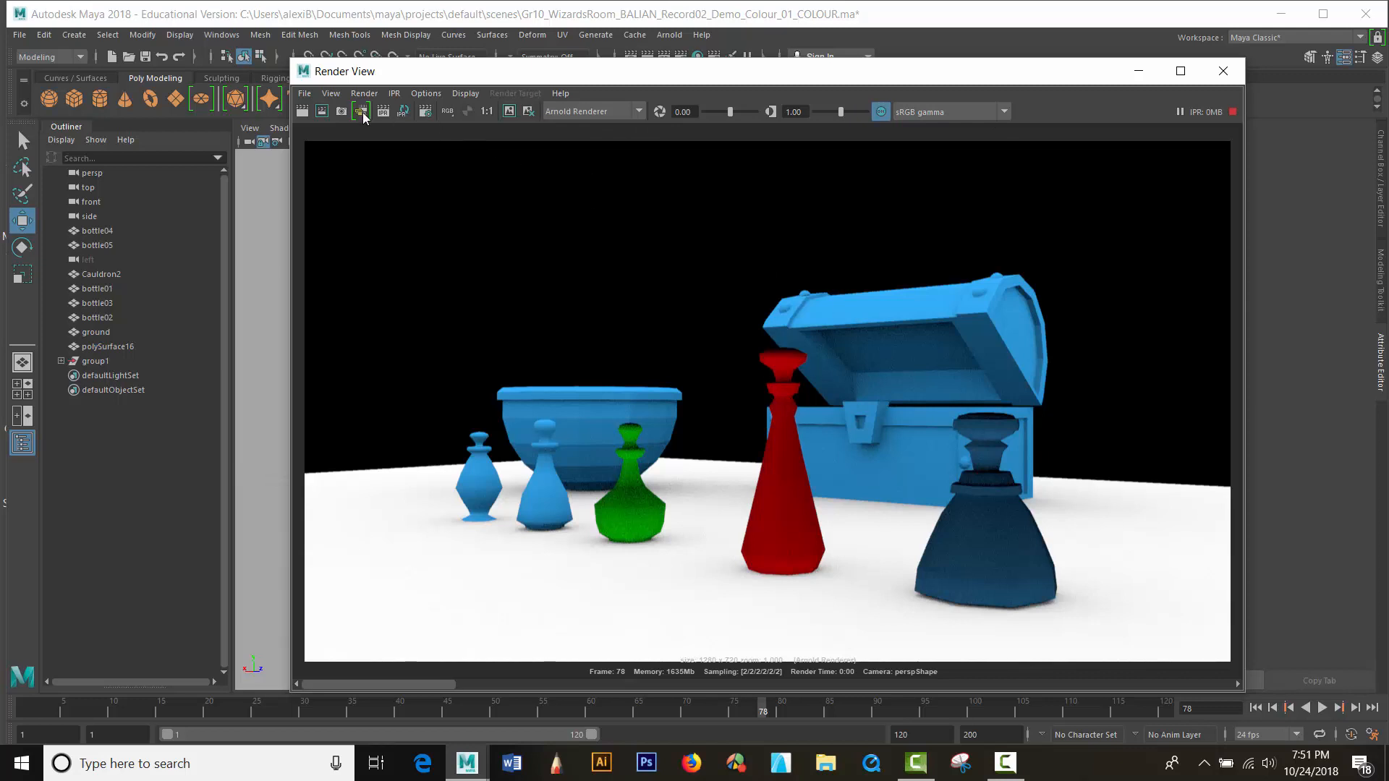
left_click(305, 93)
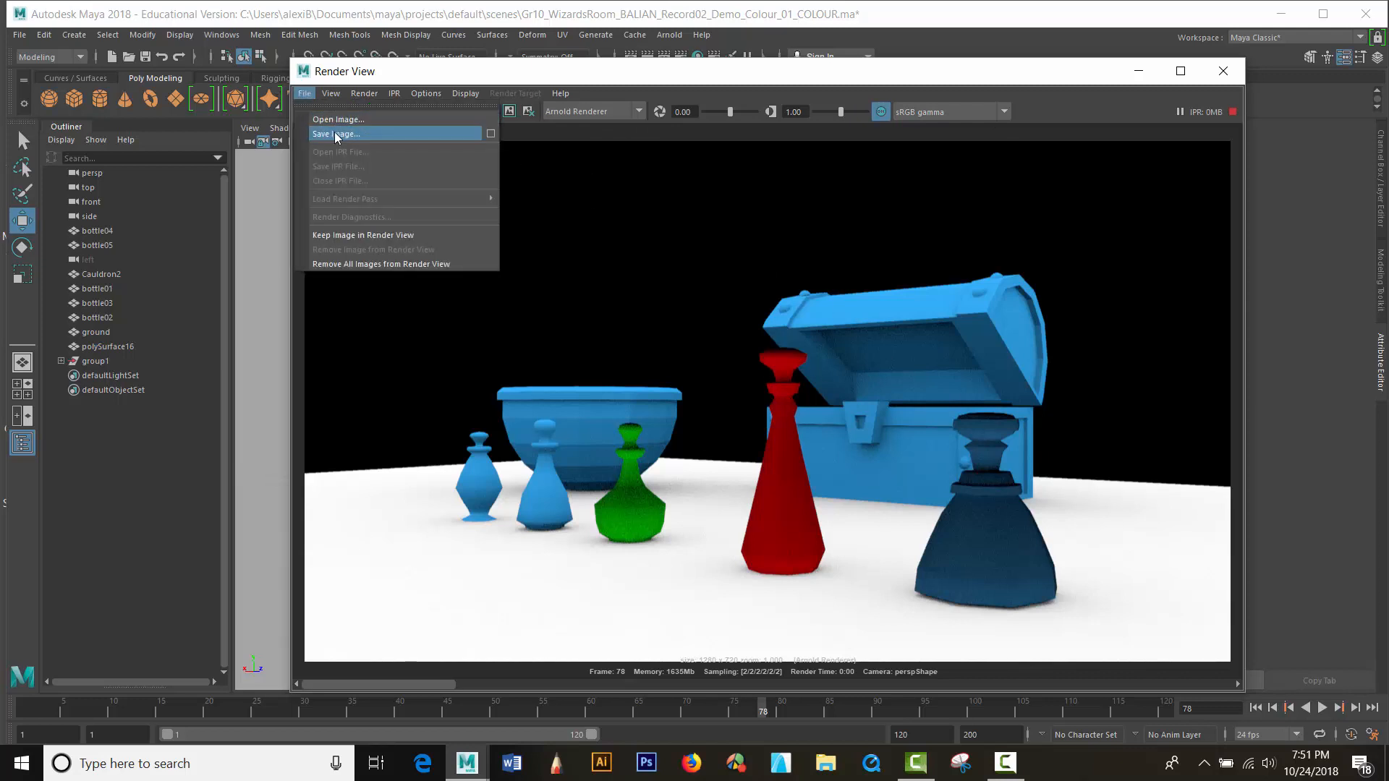
left_click(335, 132)
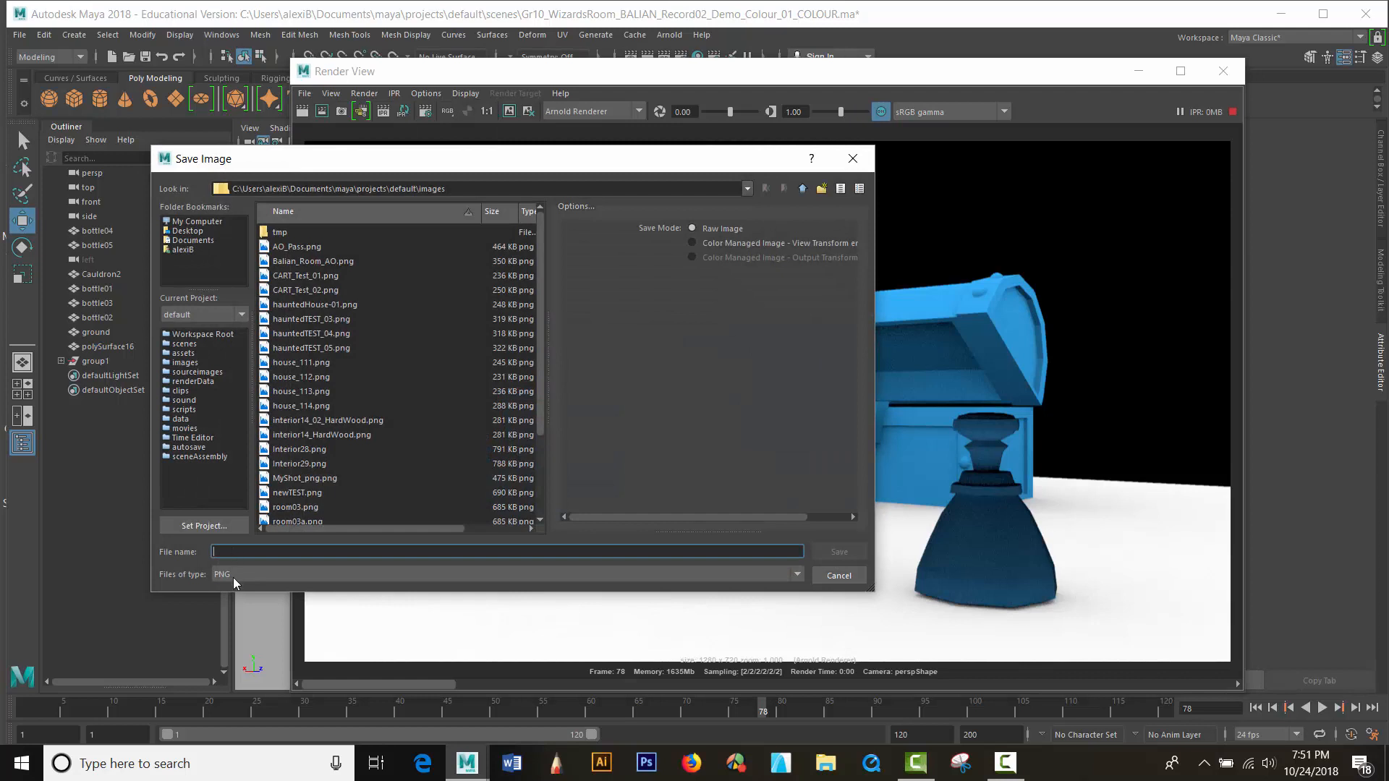
left_click(233, 577)
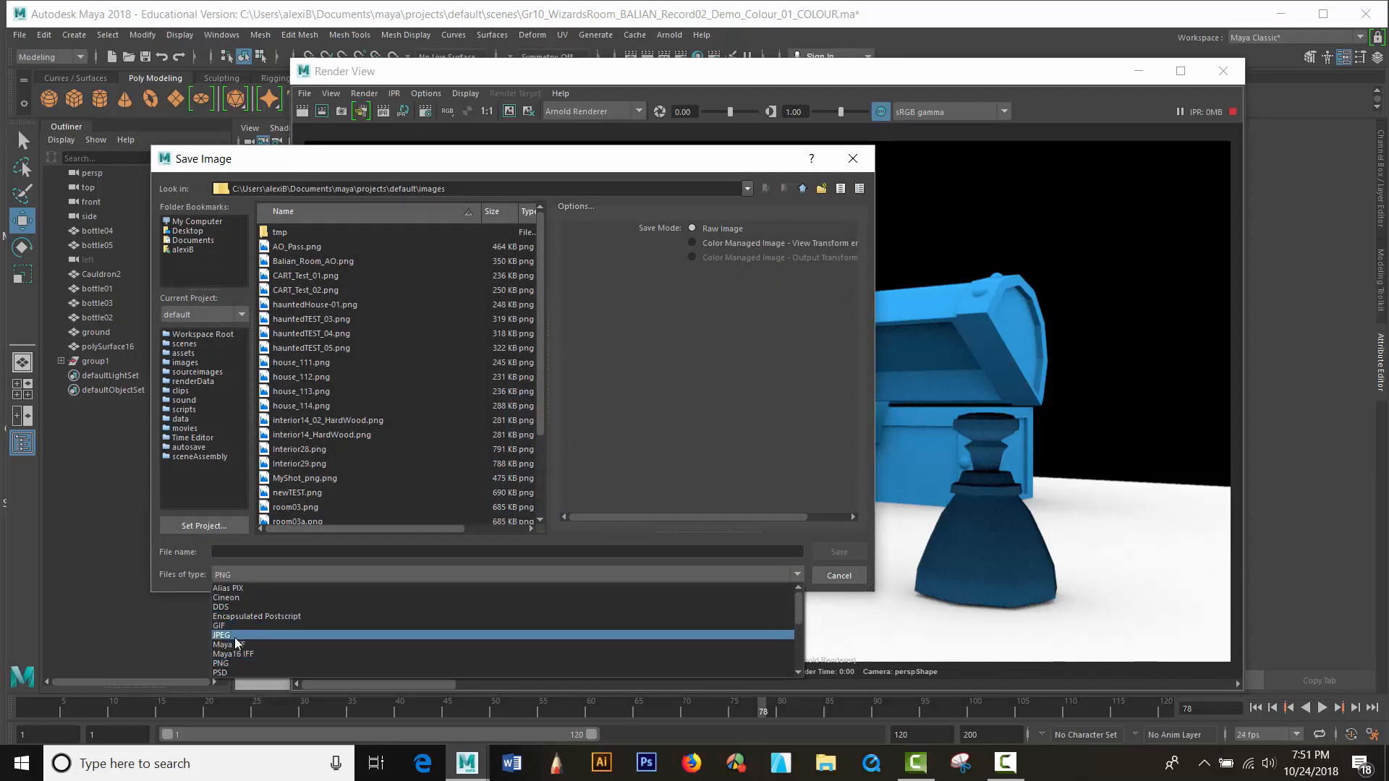
left_click(226, 663)
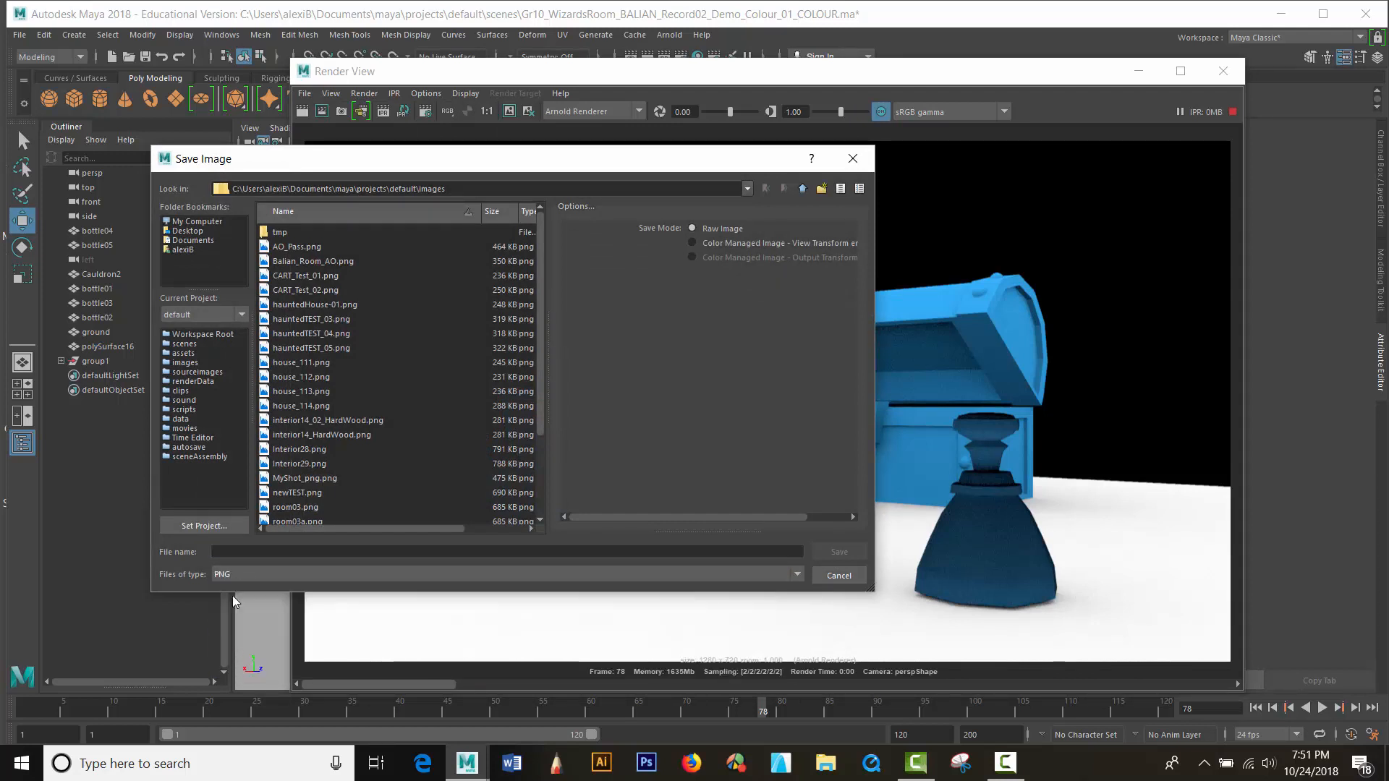
left_click(233, 554)
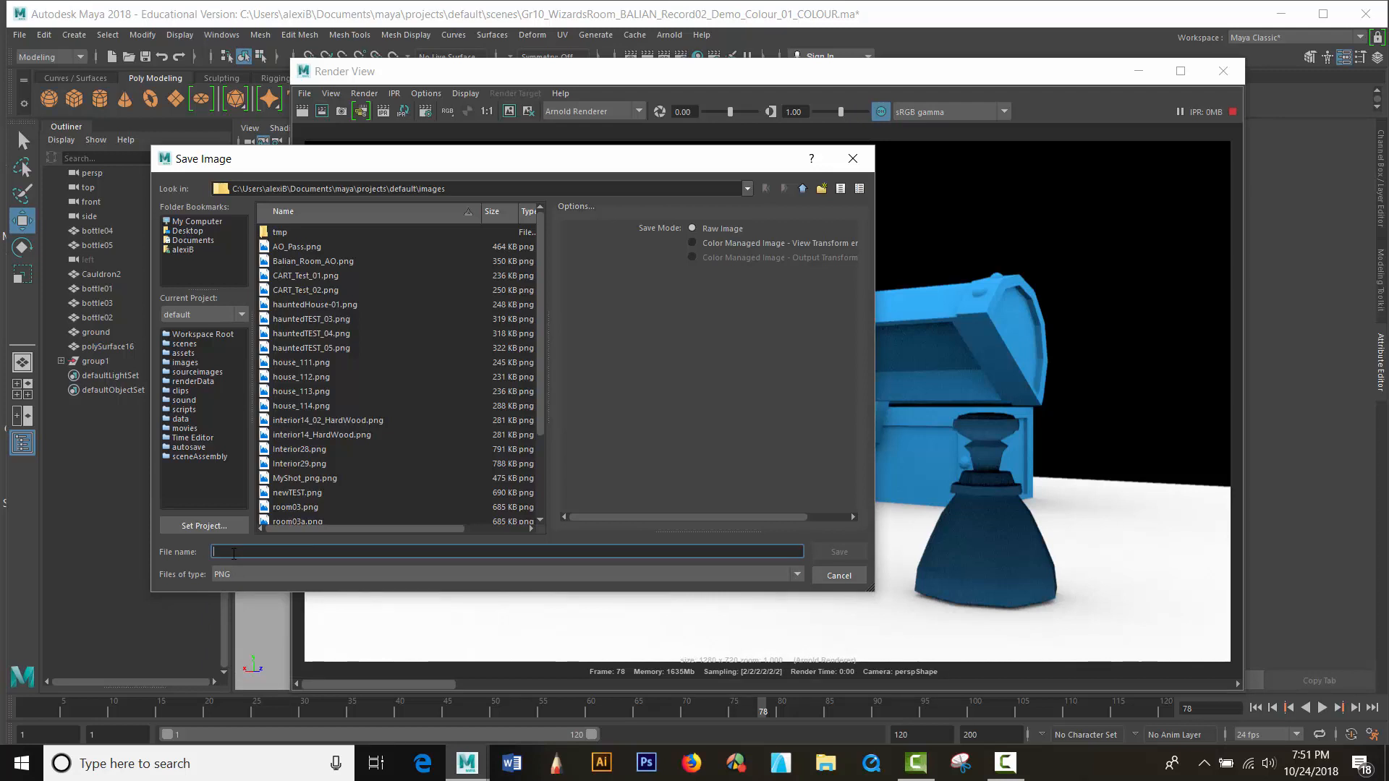
type("Comp_01")
key("Return")
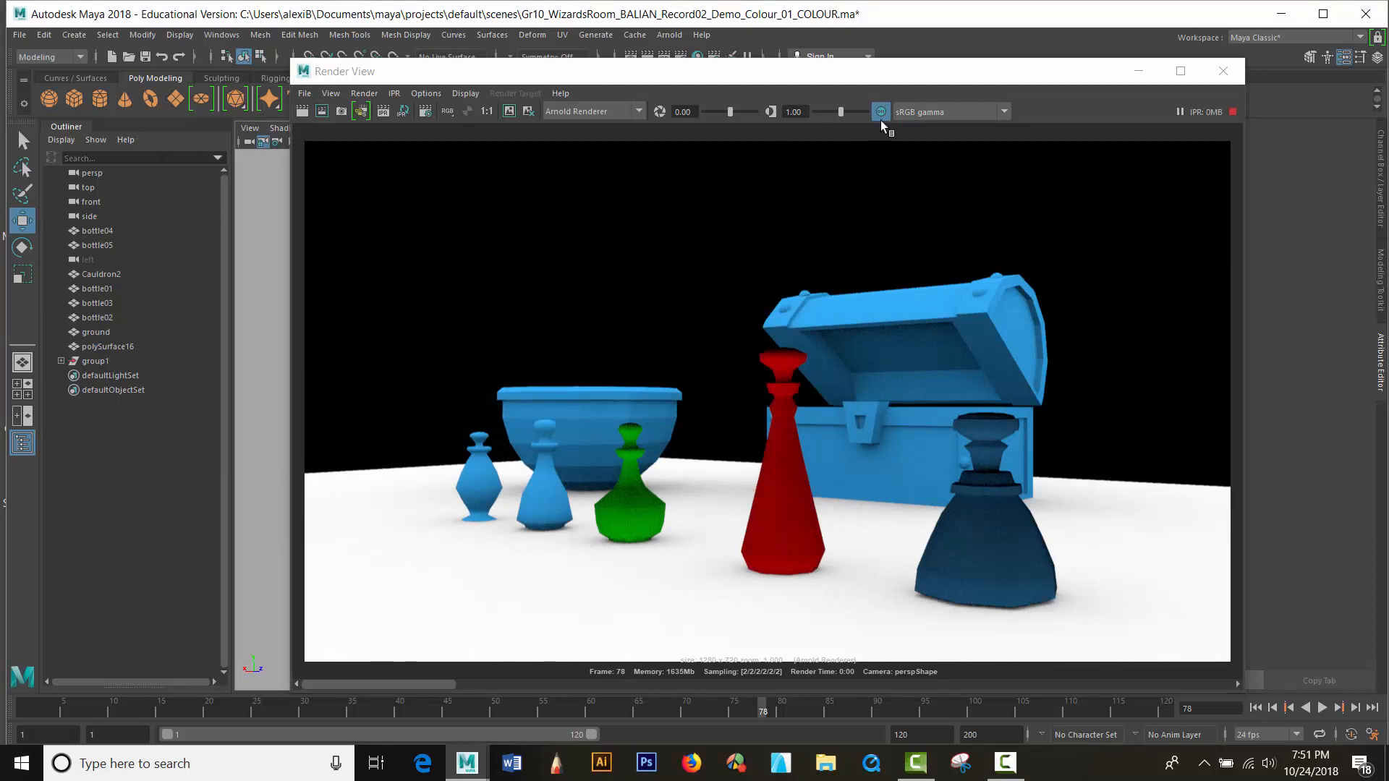
Compare the render under the Raw and sRGB gamma view transforms, leave it on sRGB gamma and close the Render View
left_click(916, 110)
left_click(940, 232)
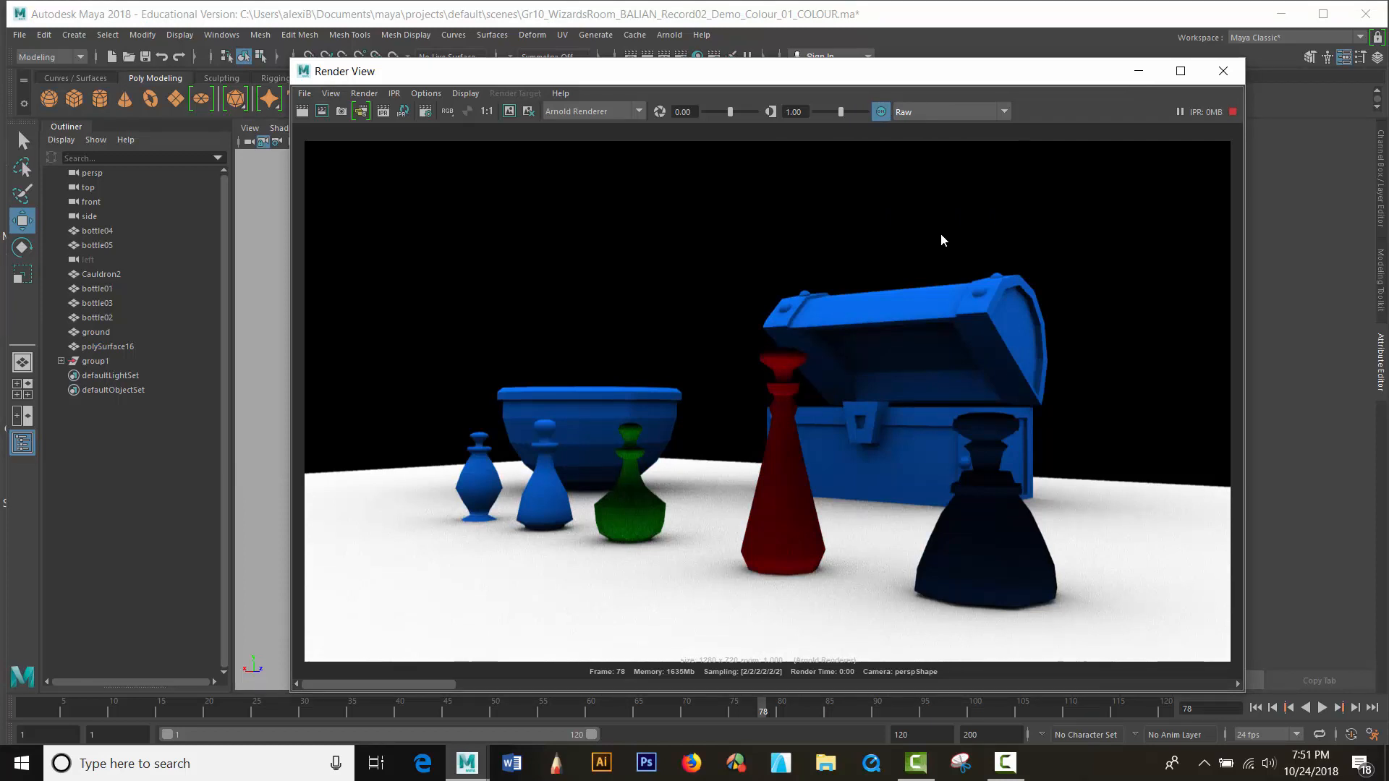
left_click(933, 110)
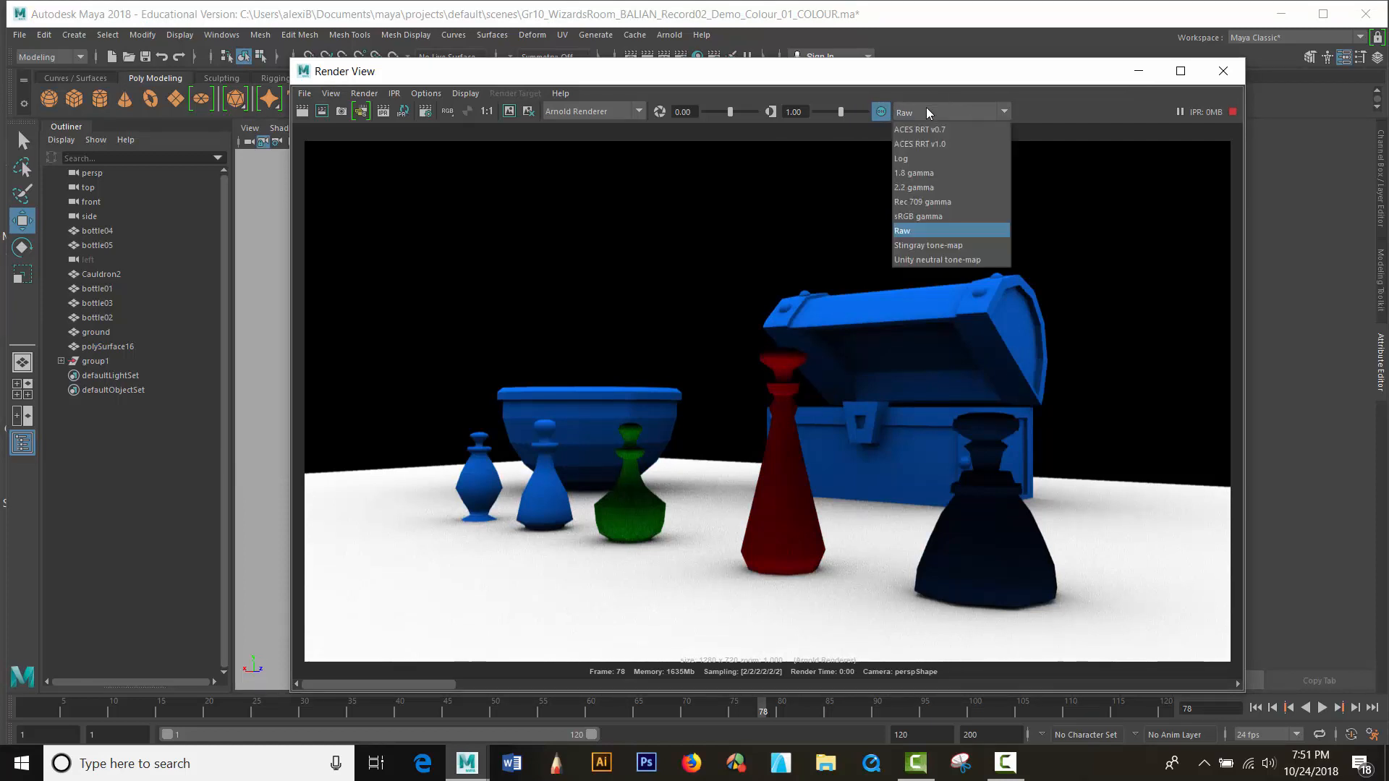
left_click(922, 215)
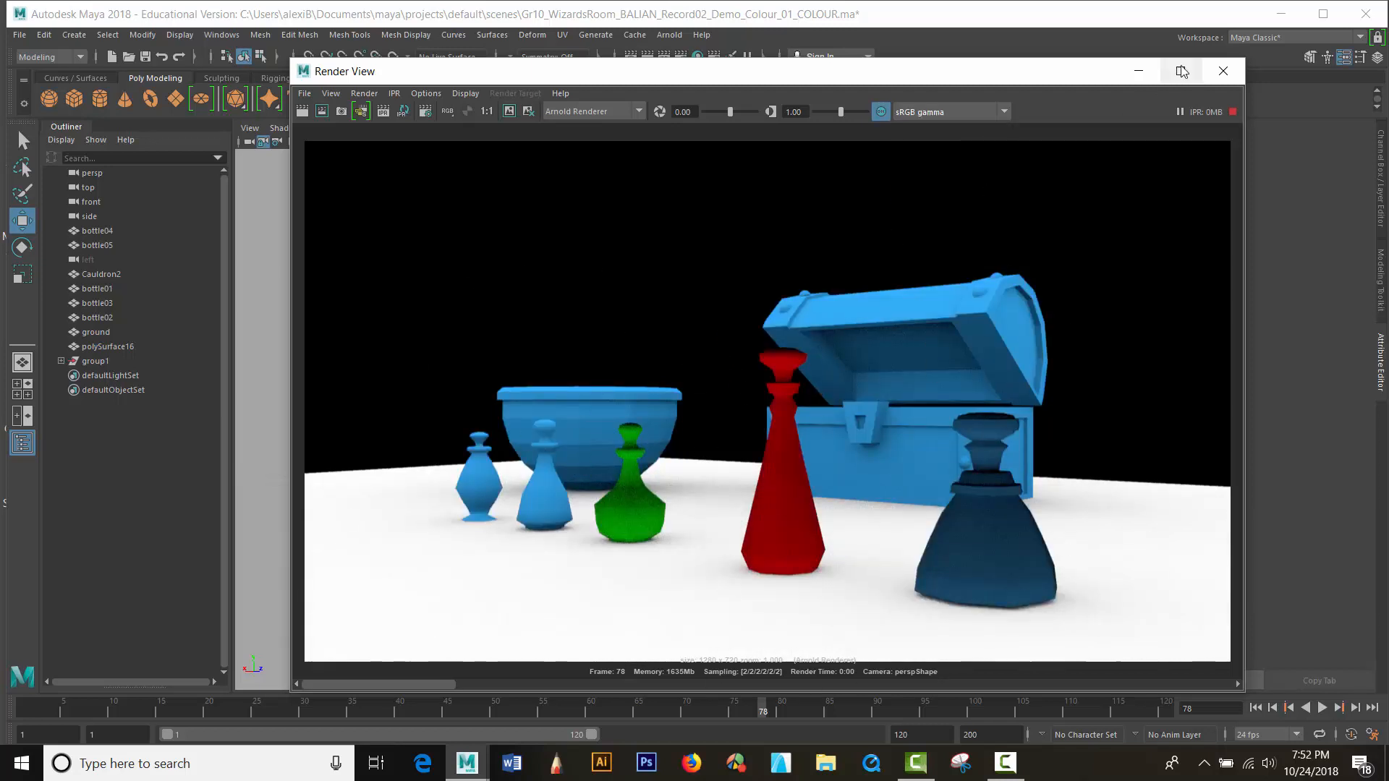
left_click(1224, 71)
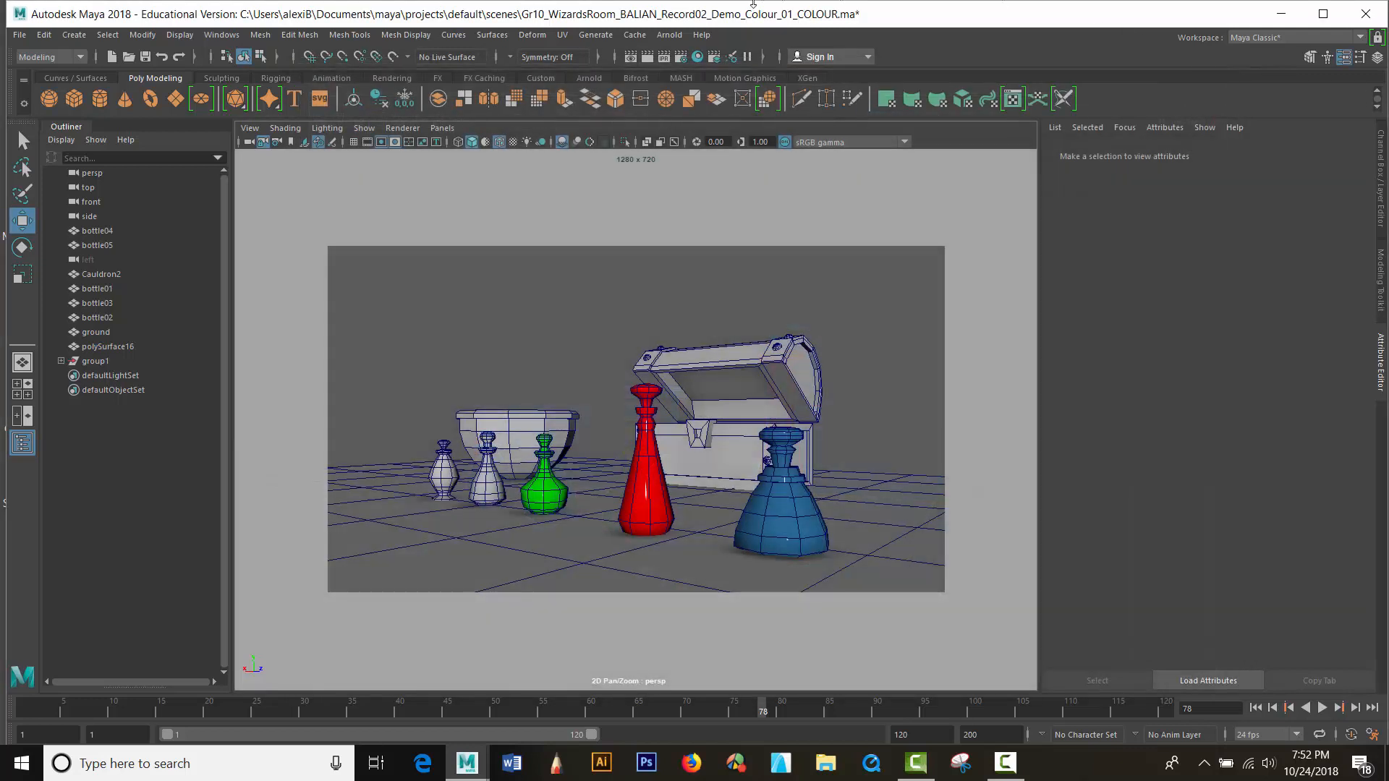
Open the Arnold RenderView, set the display exposure to 0 and start a fresh render of the scene
left_click(669, 34)
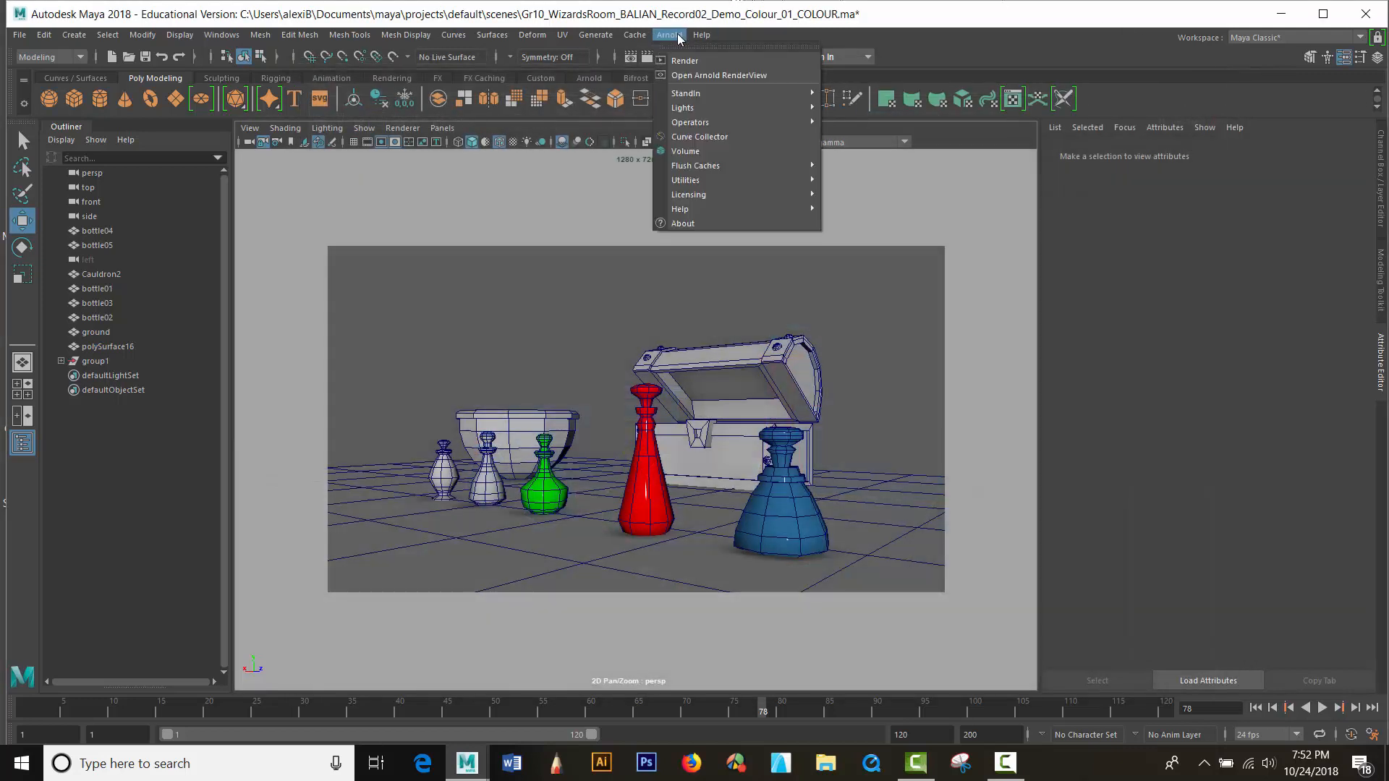
left_click(729, 75)
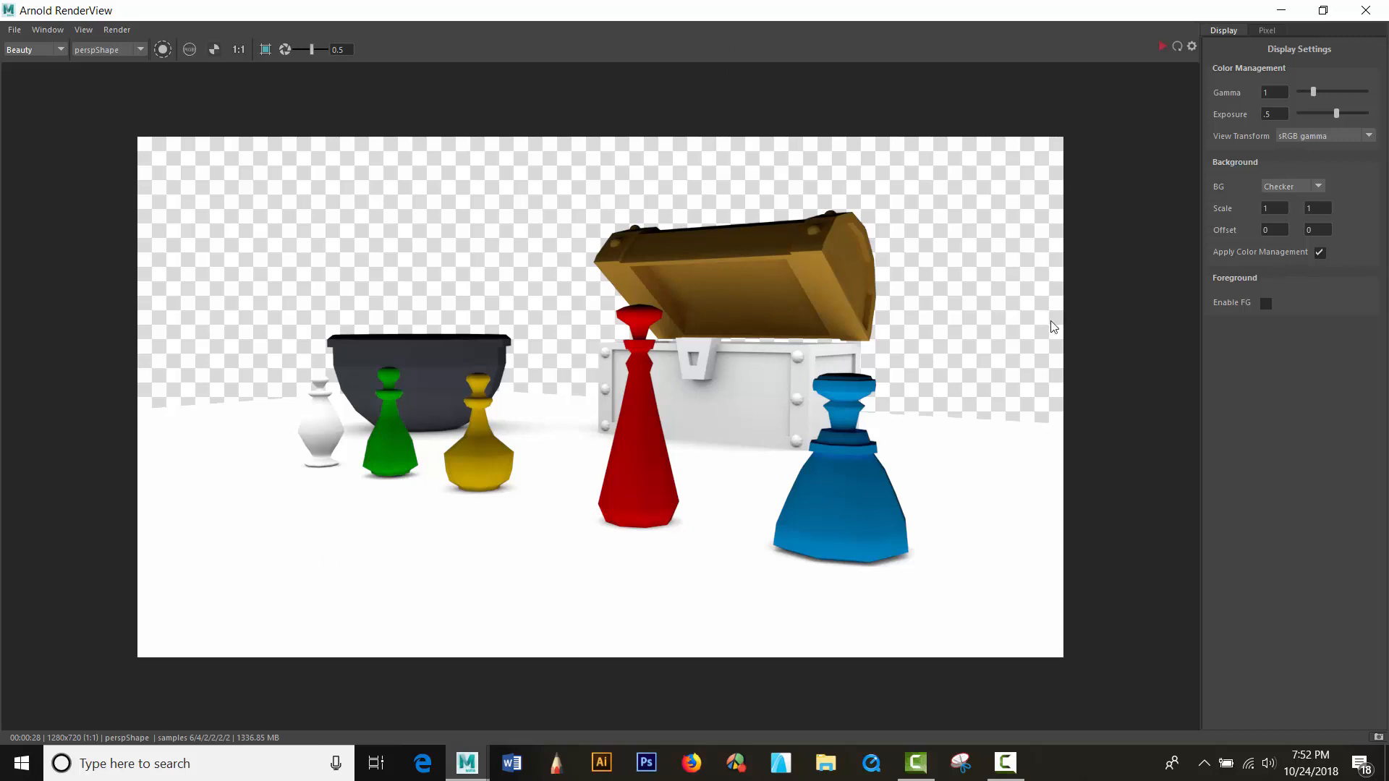
left_click(1162, 46)
left_click(1162, 46)
double_click(1267, 114)
type("0")
key("Return")
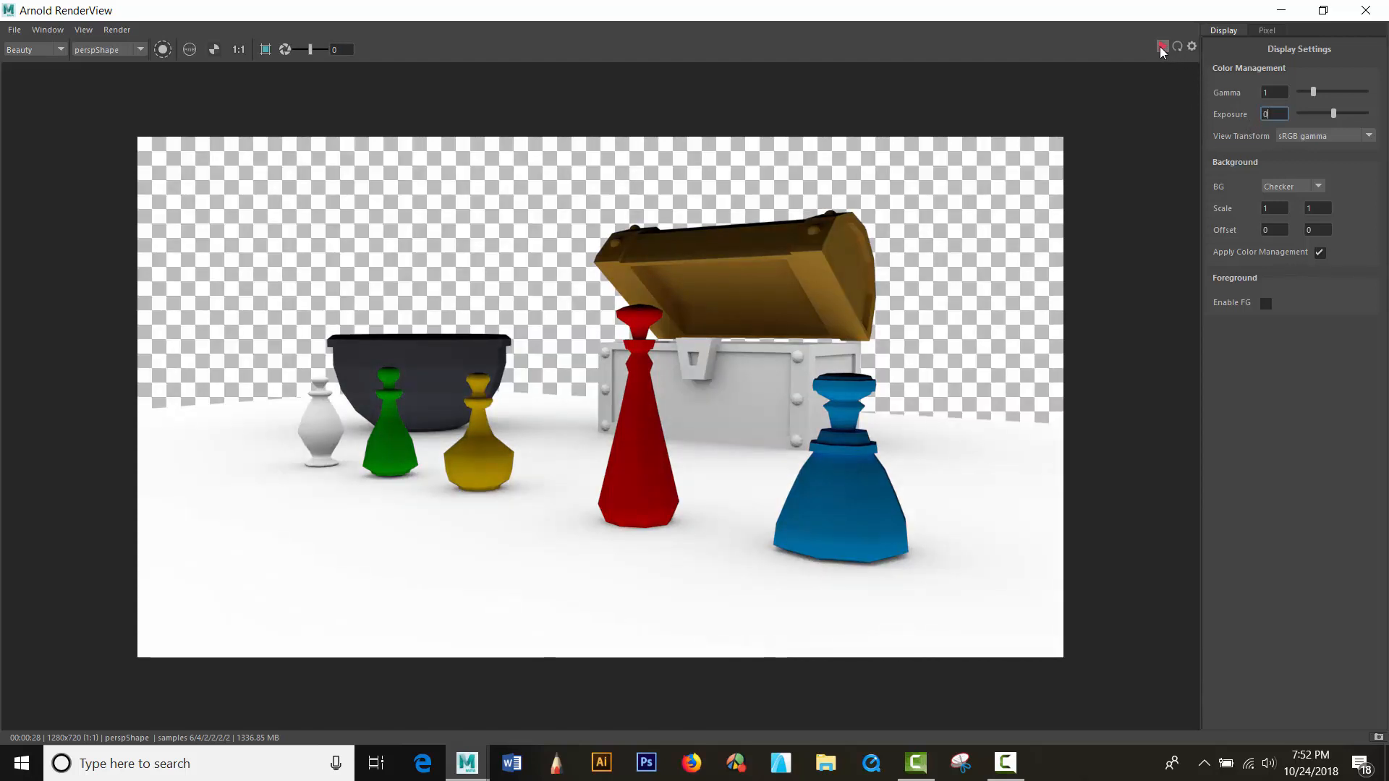
left_click(1163, 46)
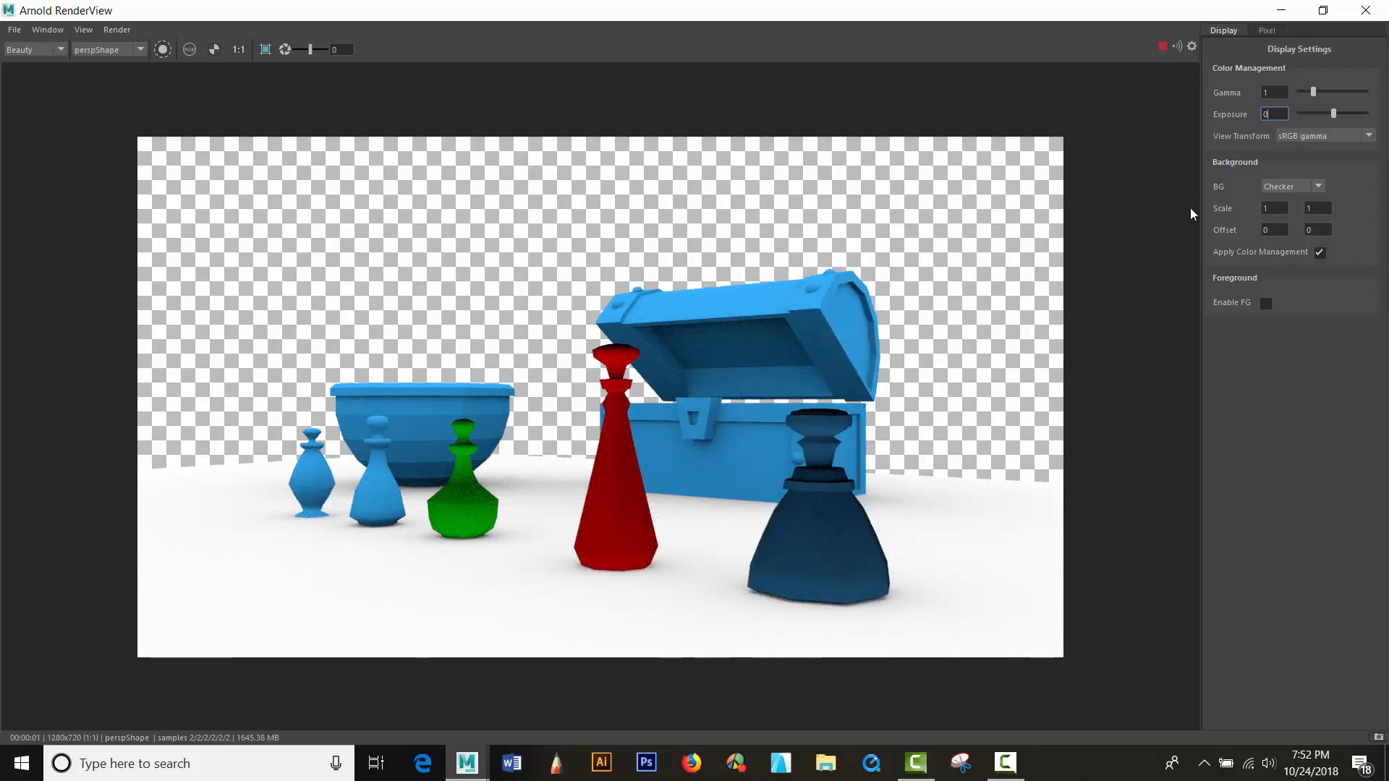
Switch the render background from the checker pattern to BG Color and restore the RenderView to a smaller, repositioned window
left_click(1291, 185)
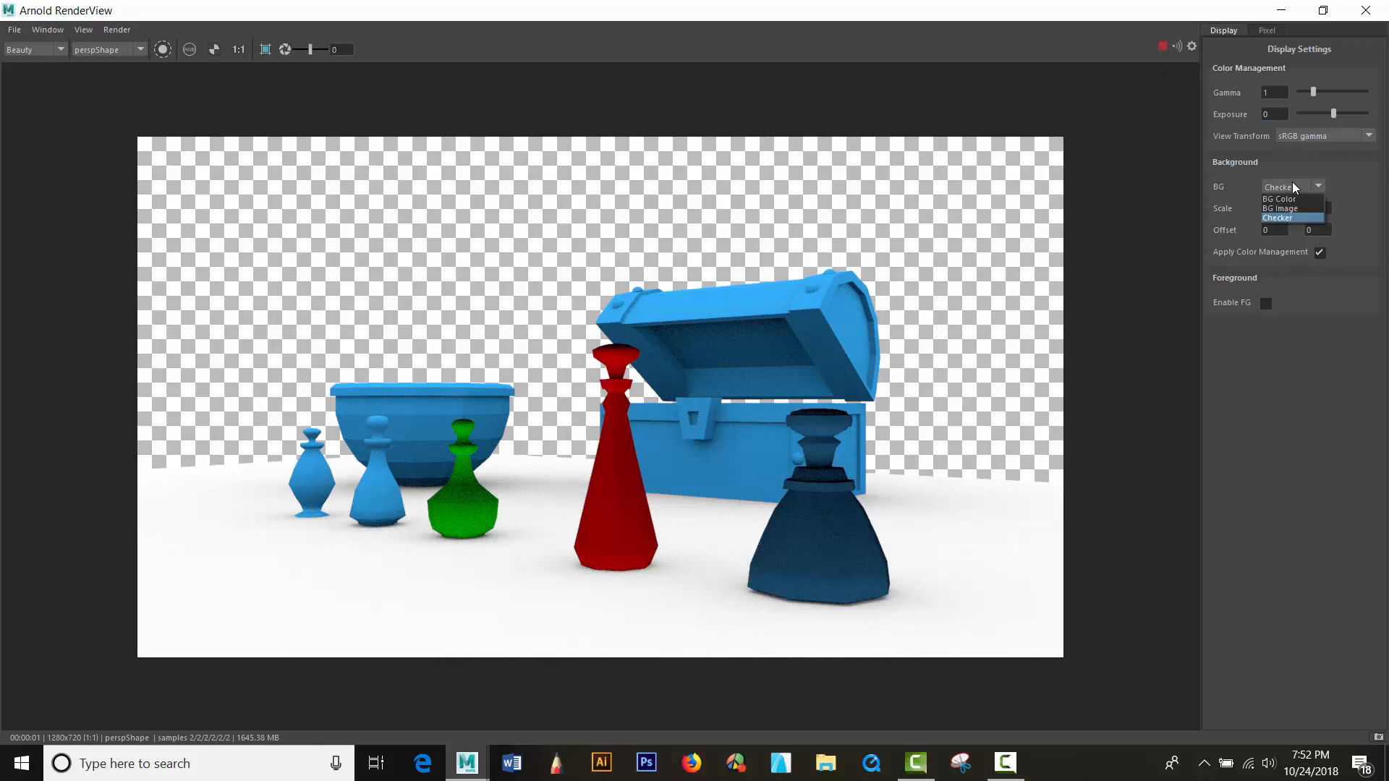
left_click(1292, 199)
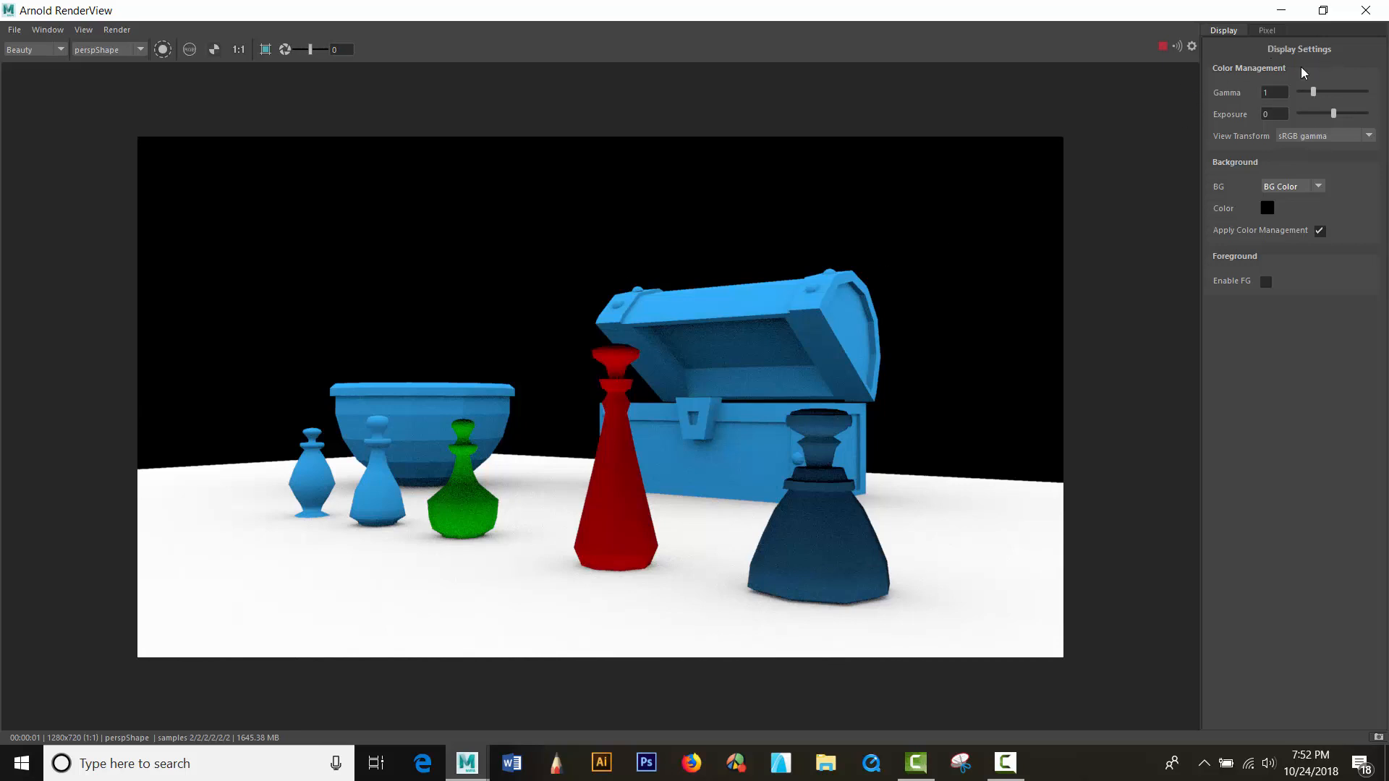
double_click(1112, 18)
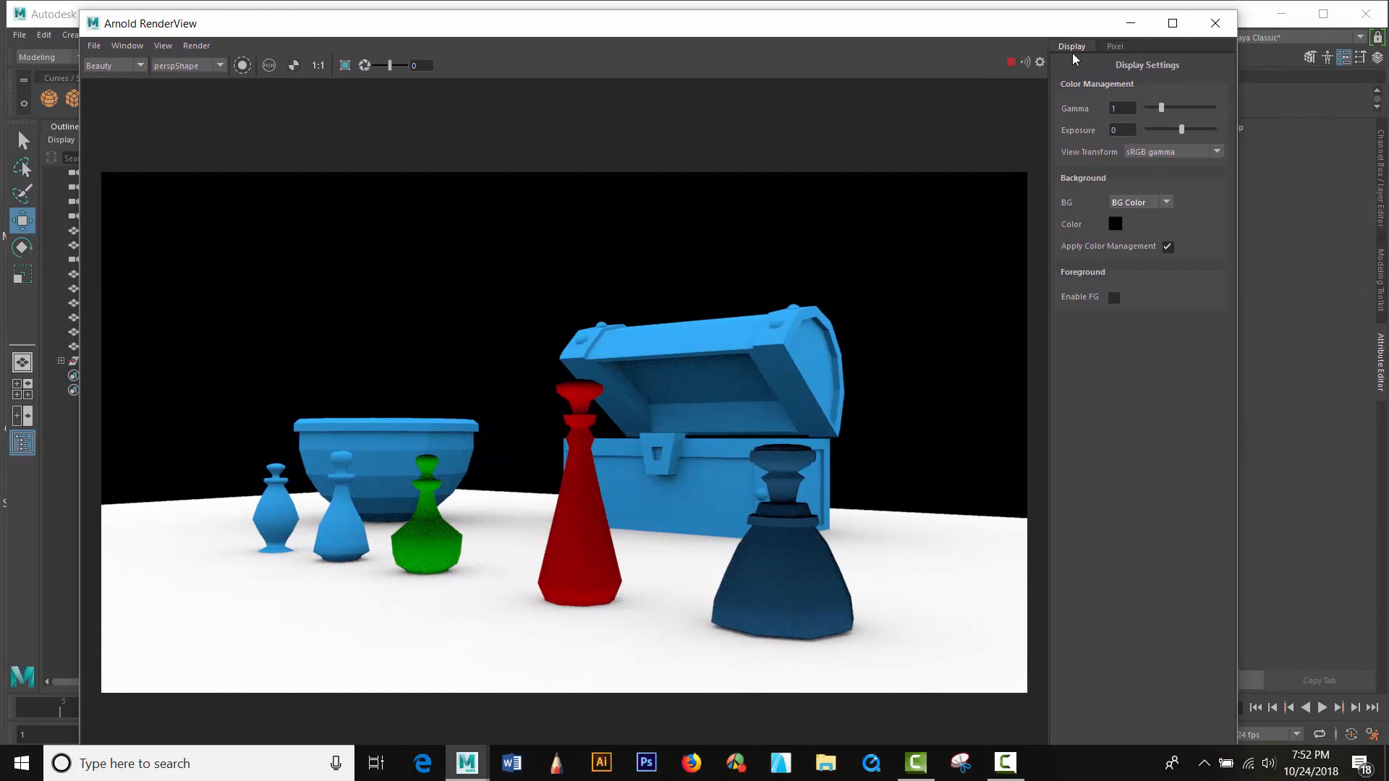
left_click_drag(986, 31, 1057, 34)
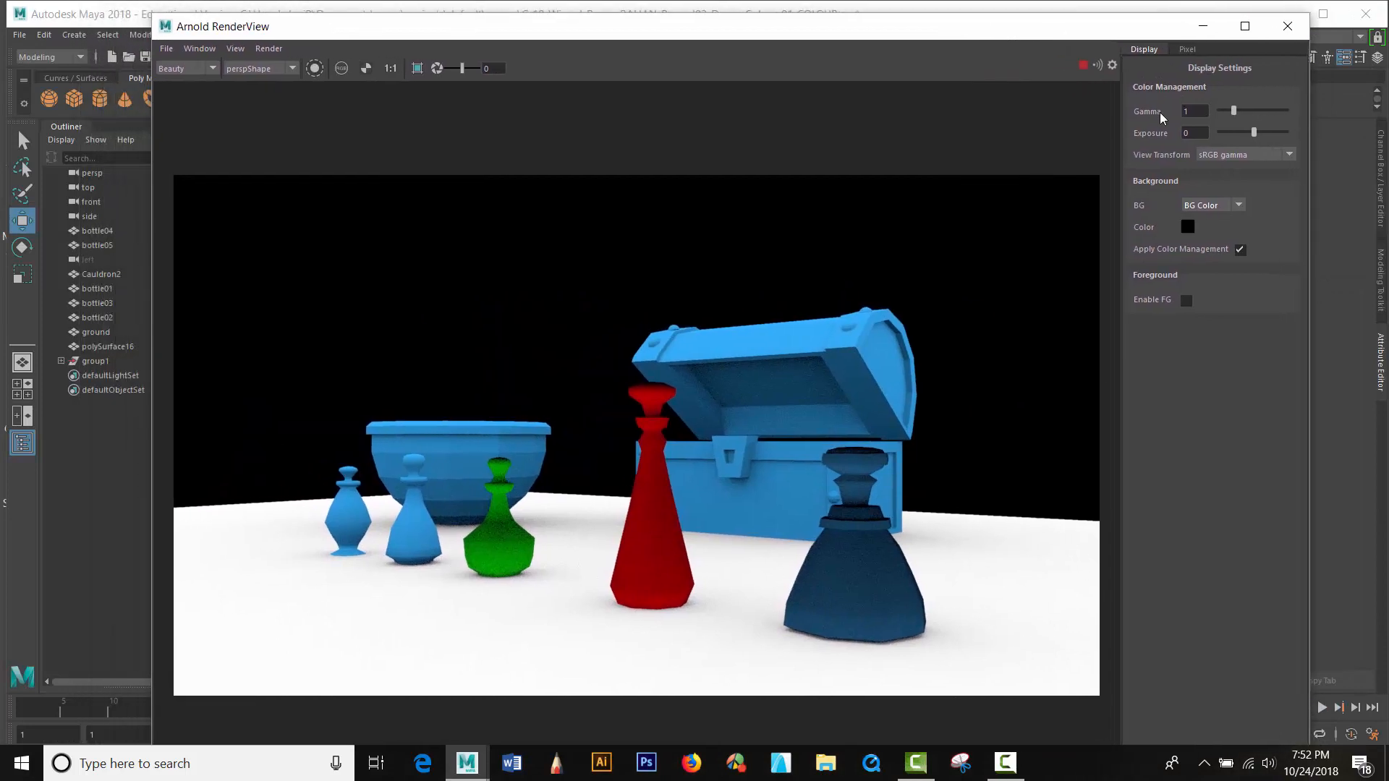
left_click(1114, 66)
left_click(1112, 64)
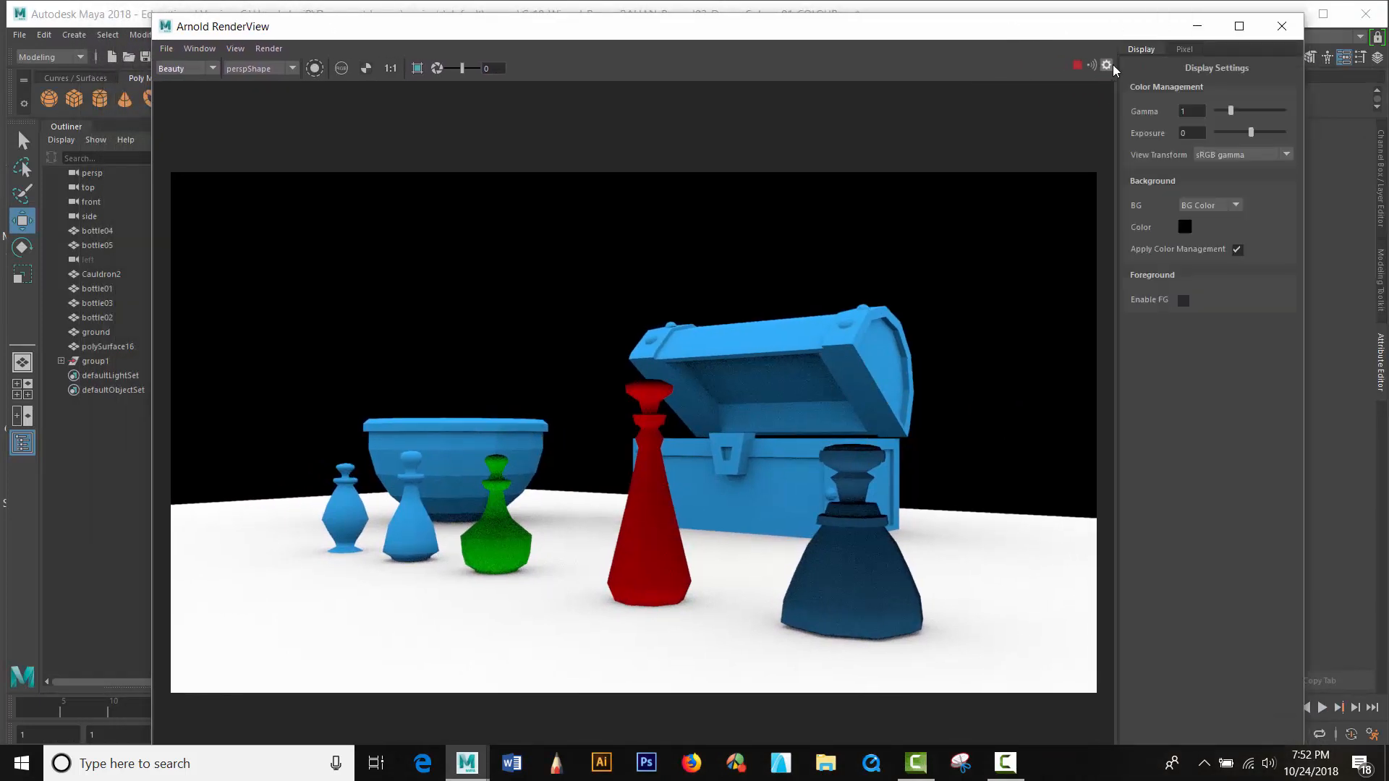
left_click(1110, 66)
left_click(1107, 66)
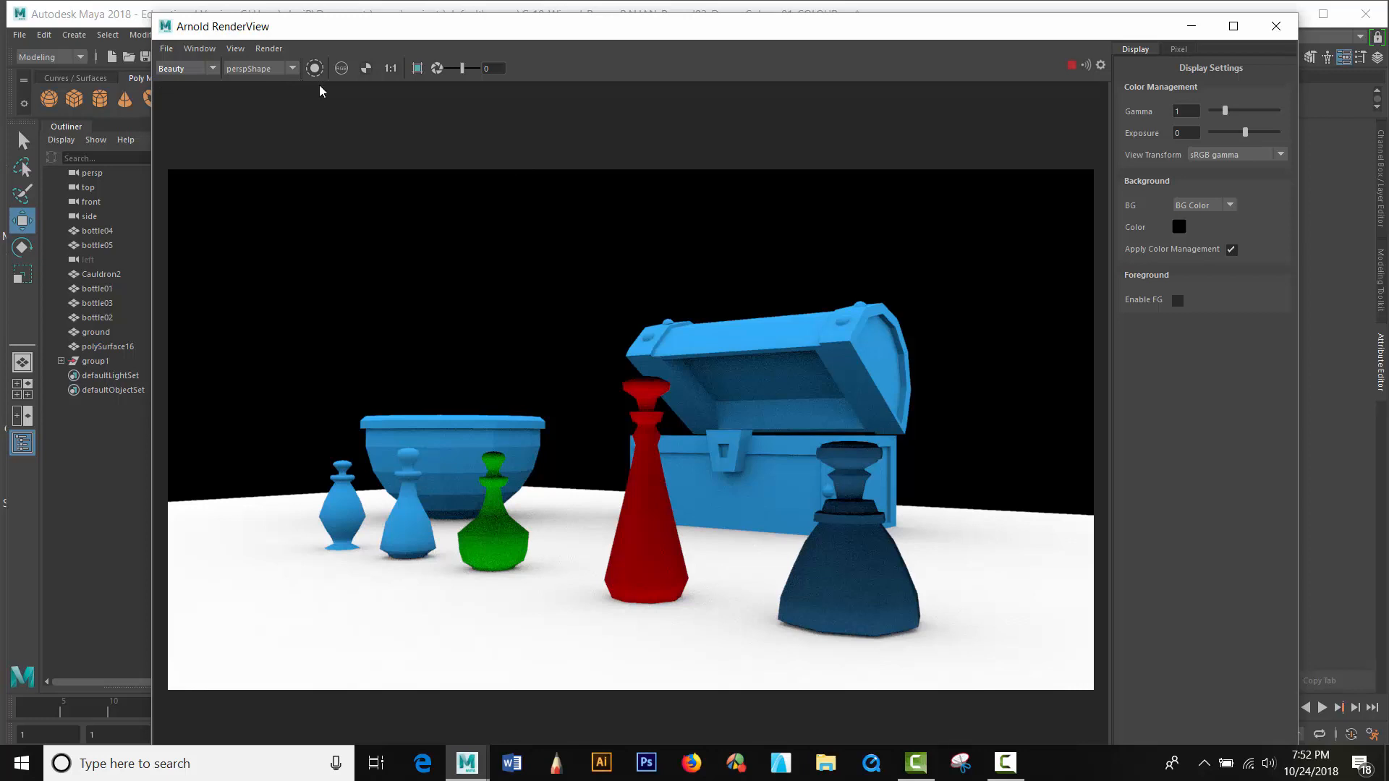
Set the save image options to the sRGB gamma view transform and turn on Apply Gamma/Exposure
left_click(171, 54)
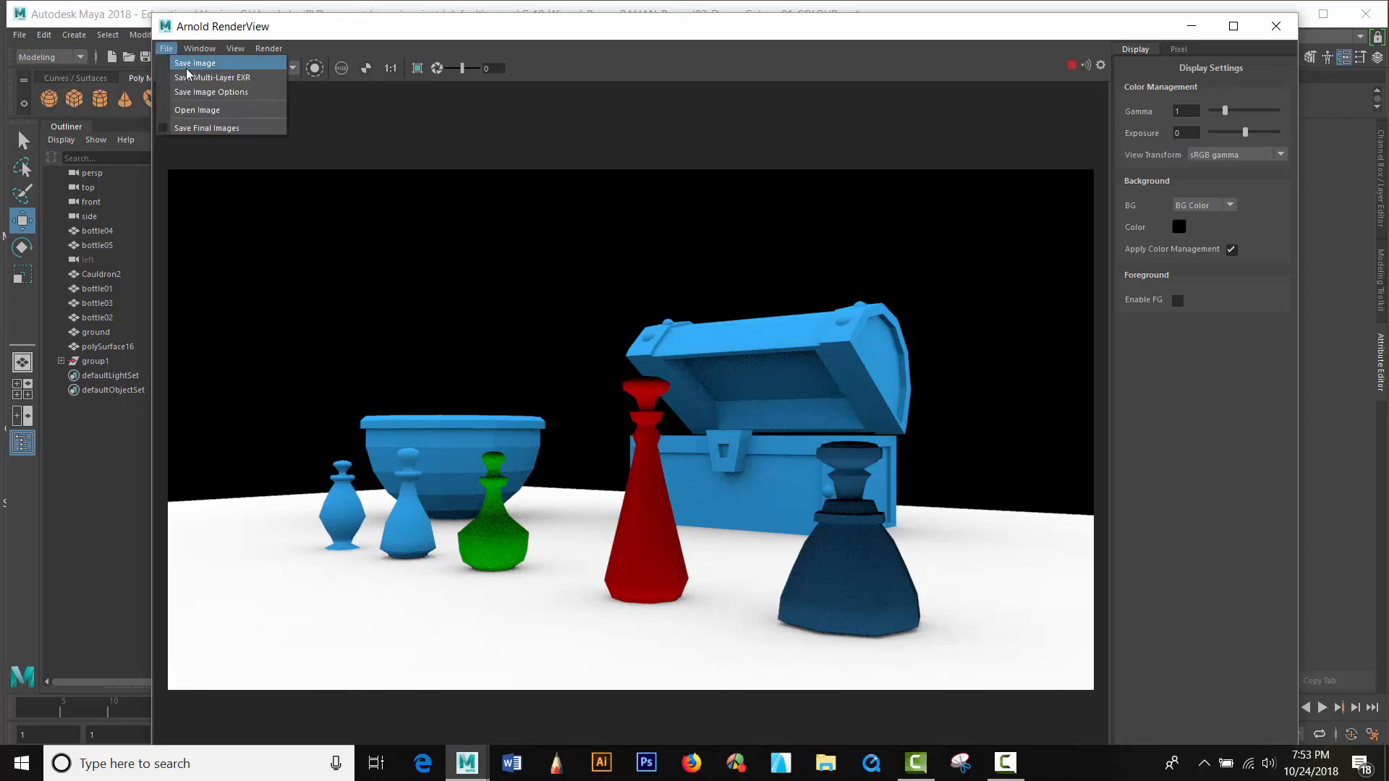
left_click(197, 96)
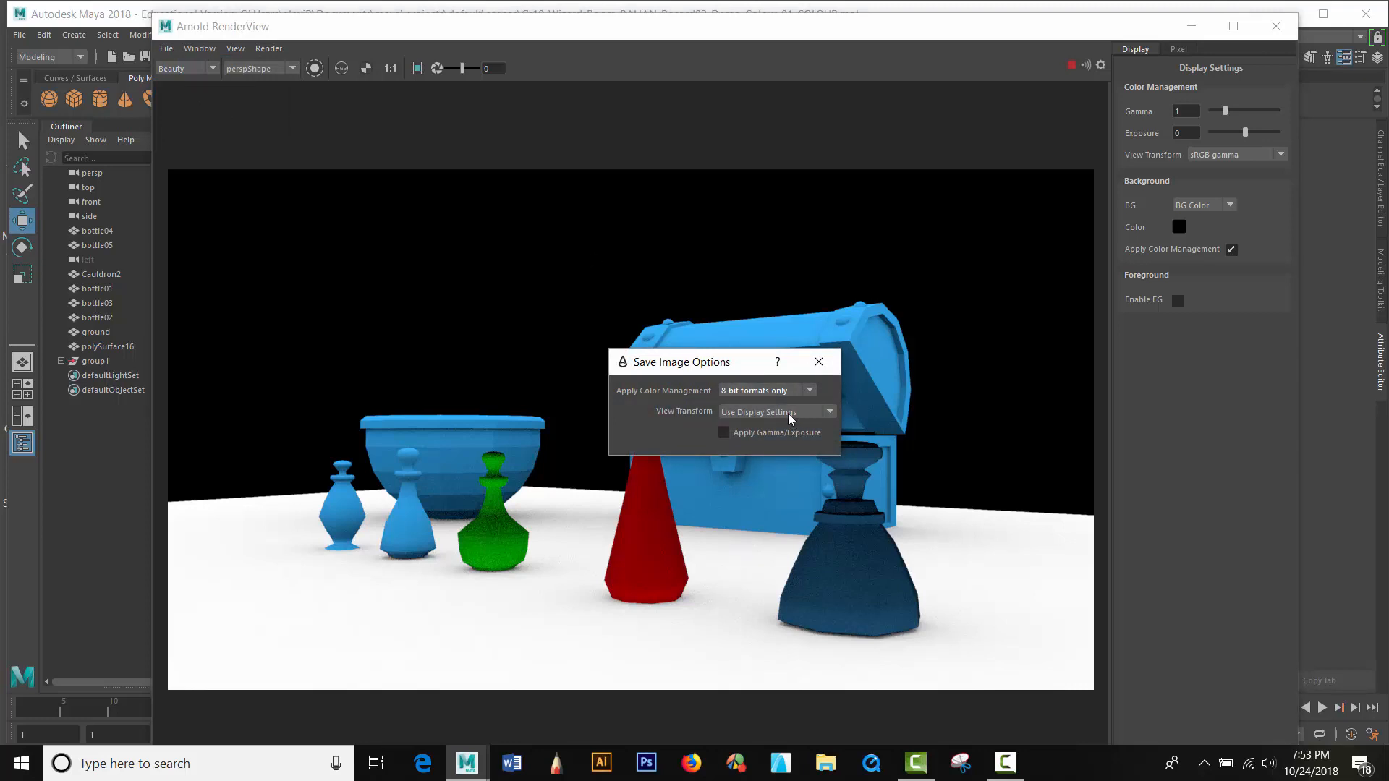
left_click(789, 415)
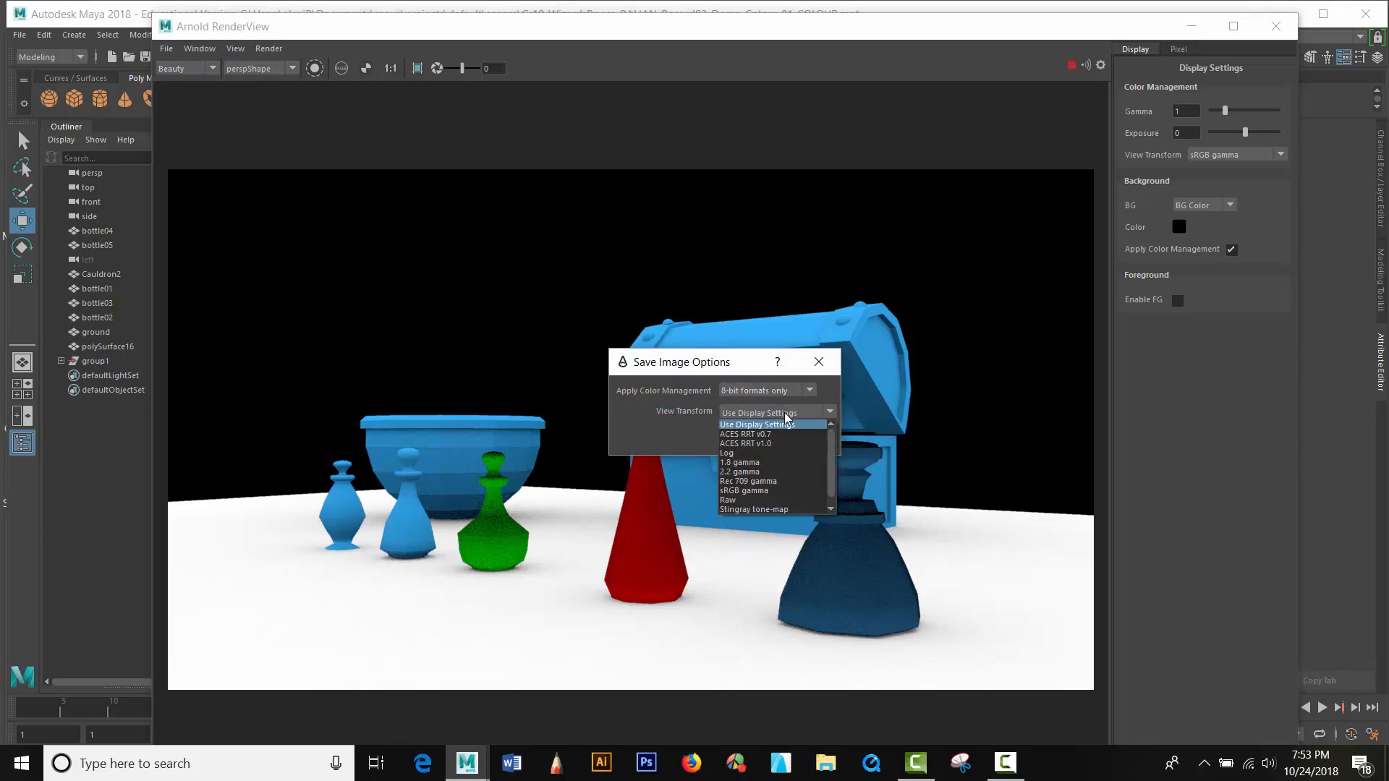
left_click(763, 491)
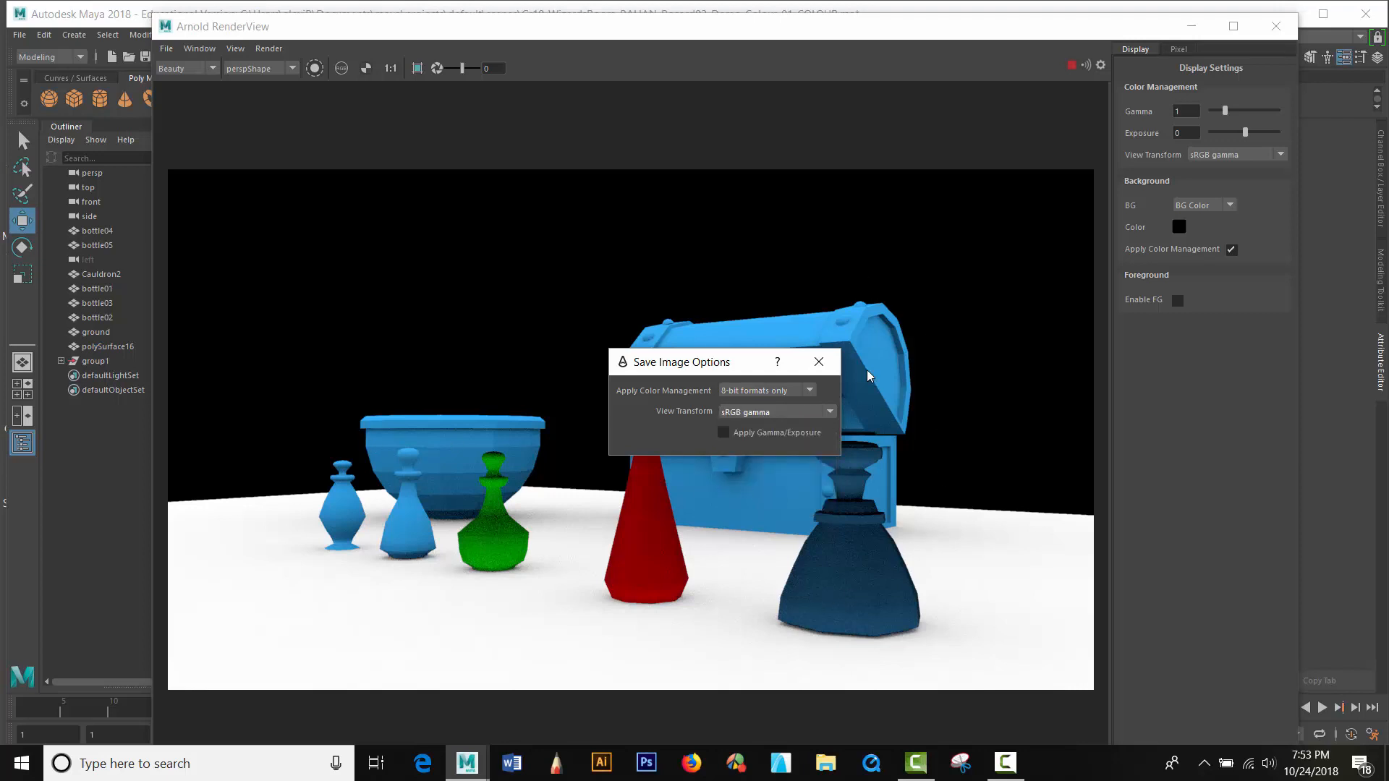
left_click(723, 433)
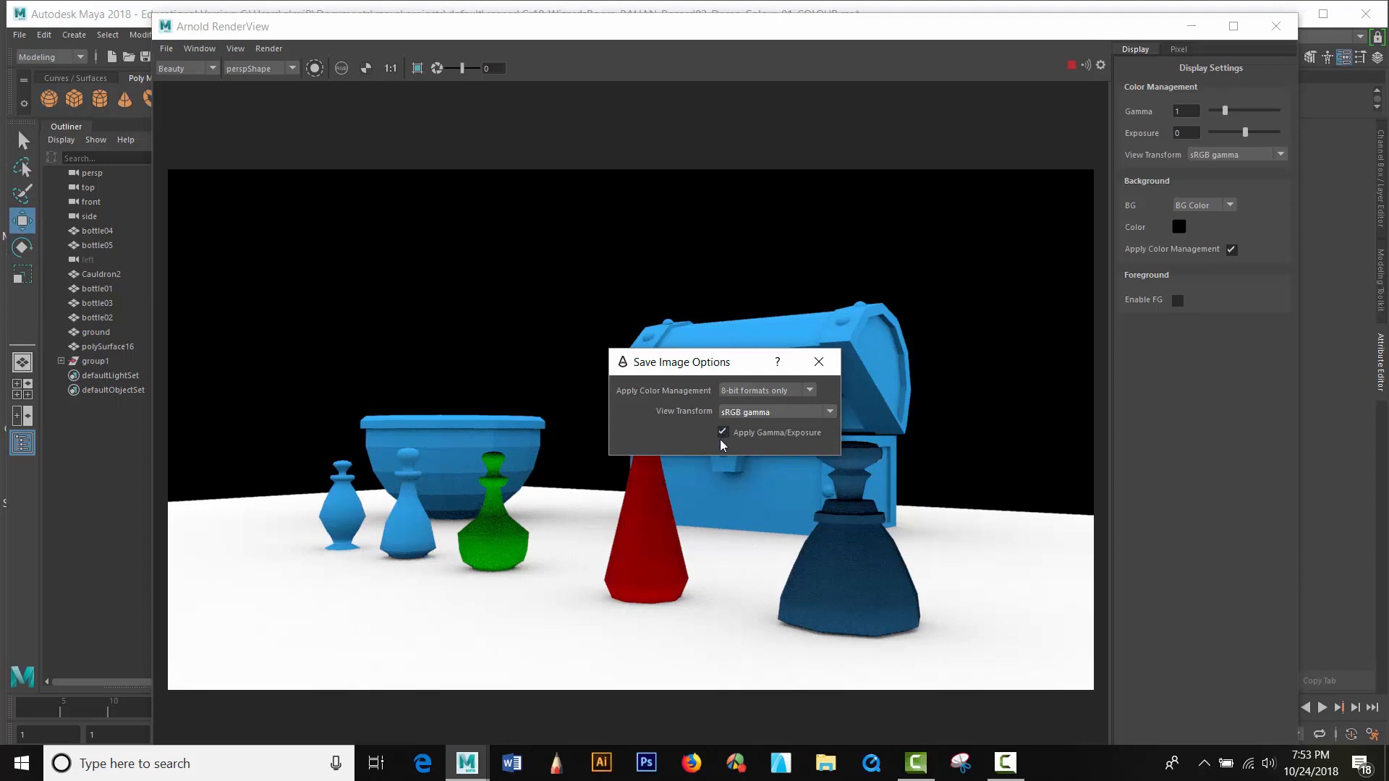
left_click(819, 362)
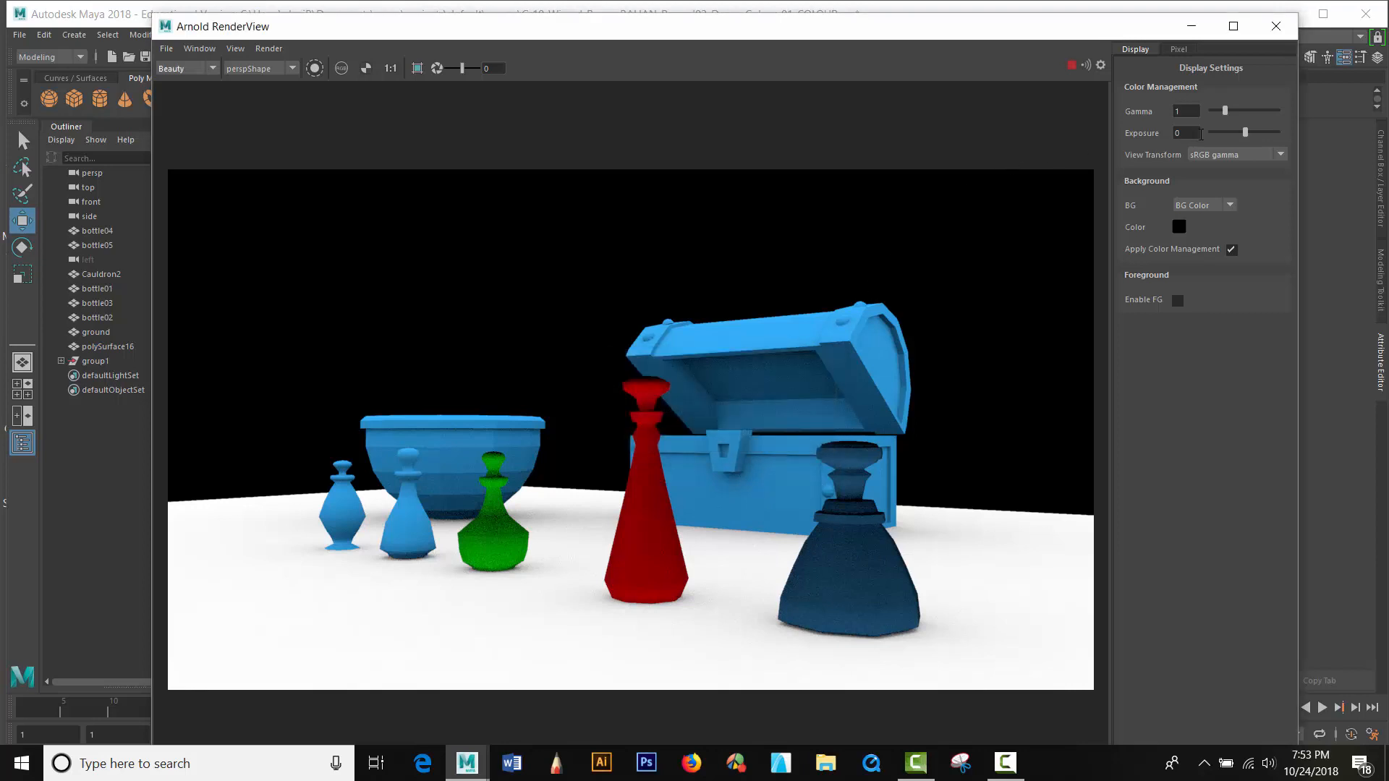
Set the RenderView display exposure to 1 and reposition the render window
double_click(1200, 133)
key("Return")
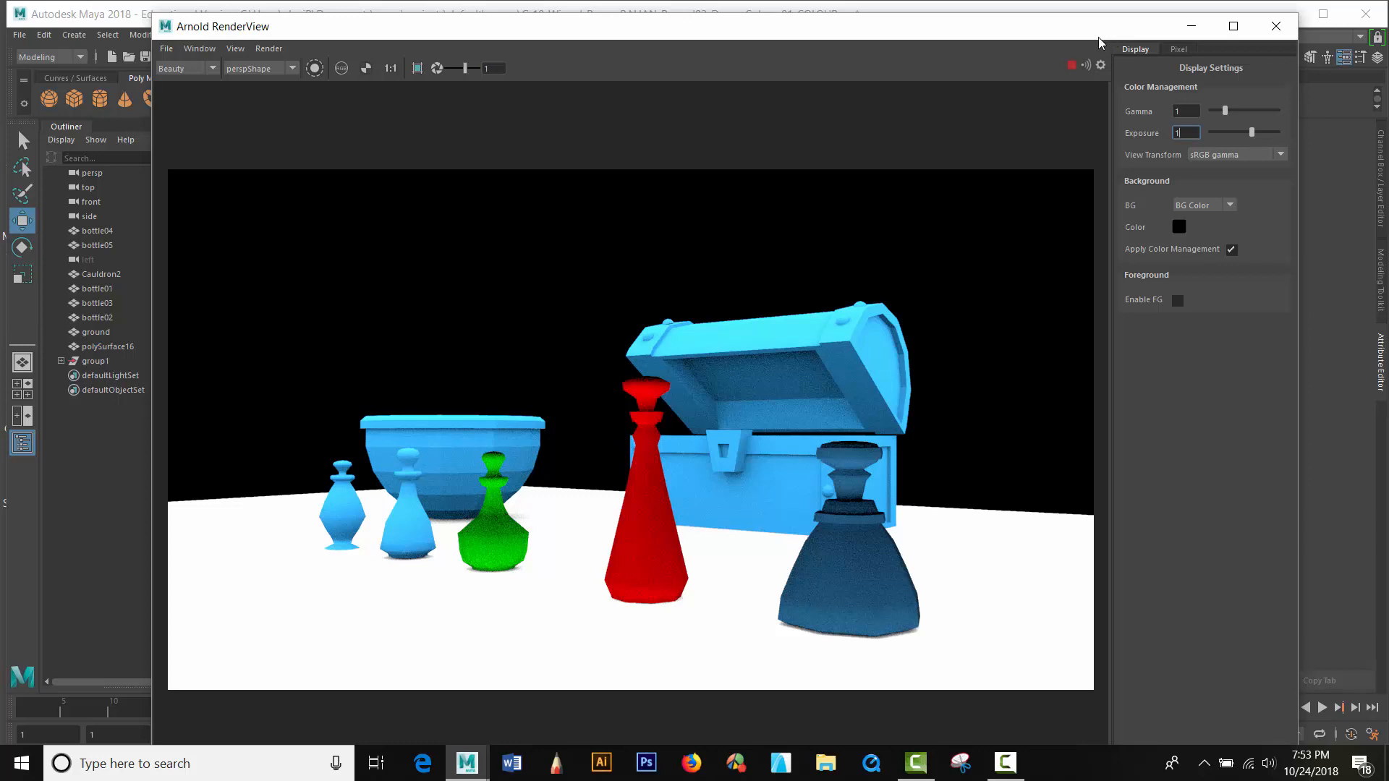
left_click_drag(1068, 33, 1082, 68)
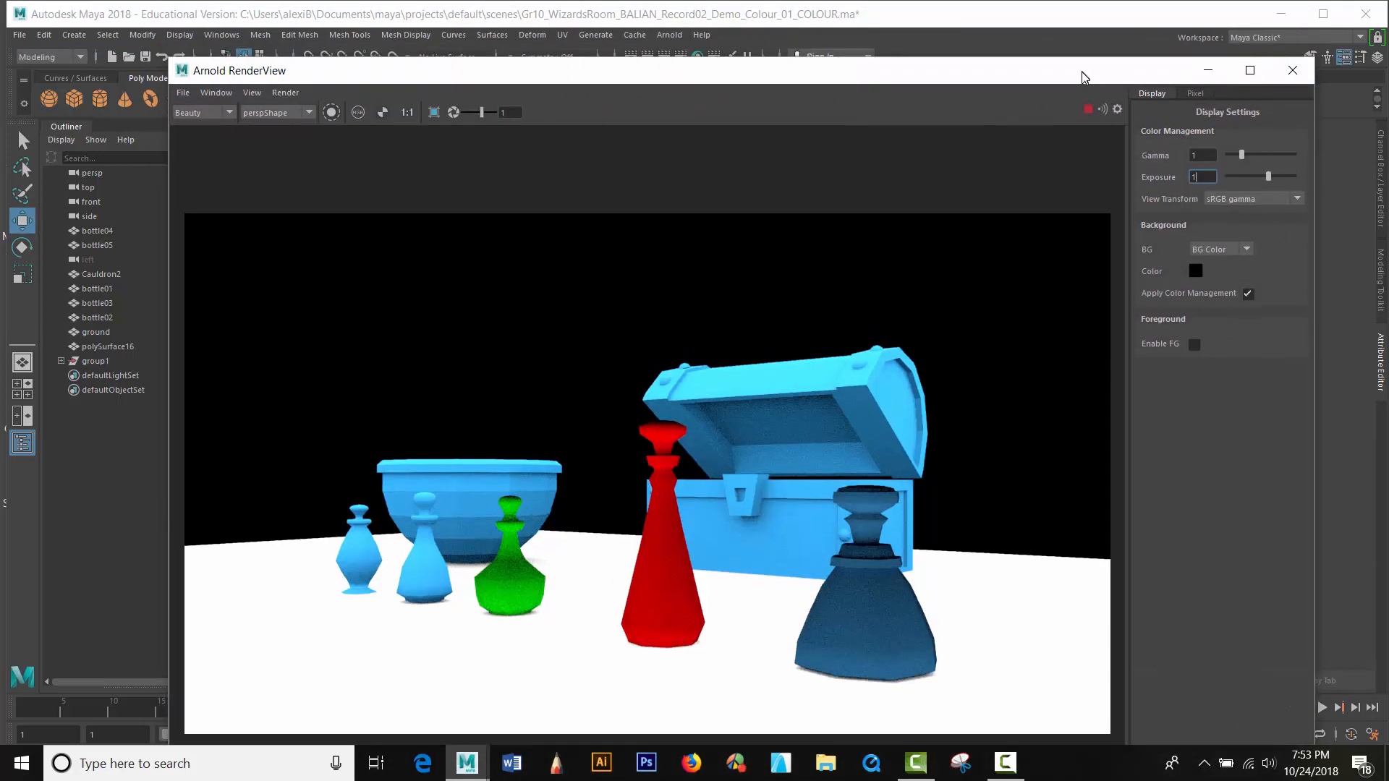
Minimize the RenderView, set the Arnold Camera (AA) samples to 4 in the Render Settings and minimize them
left_click(1207, 66)
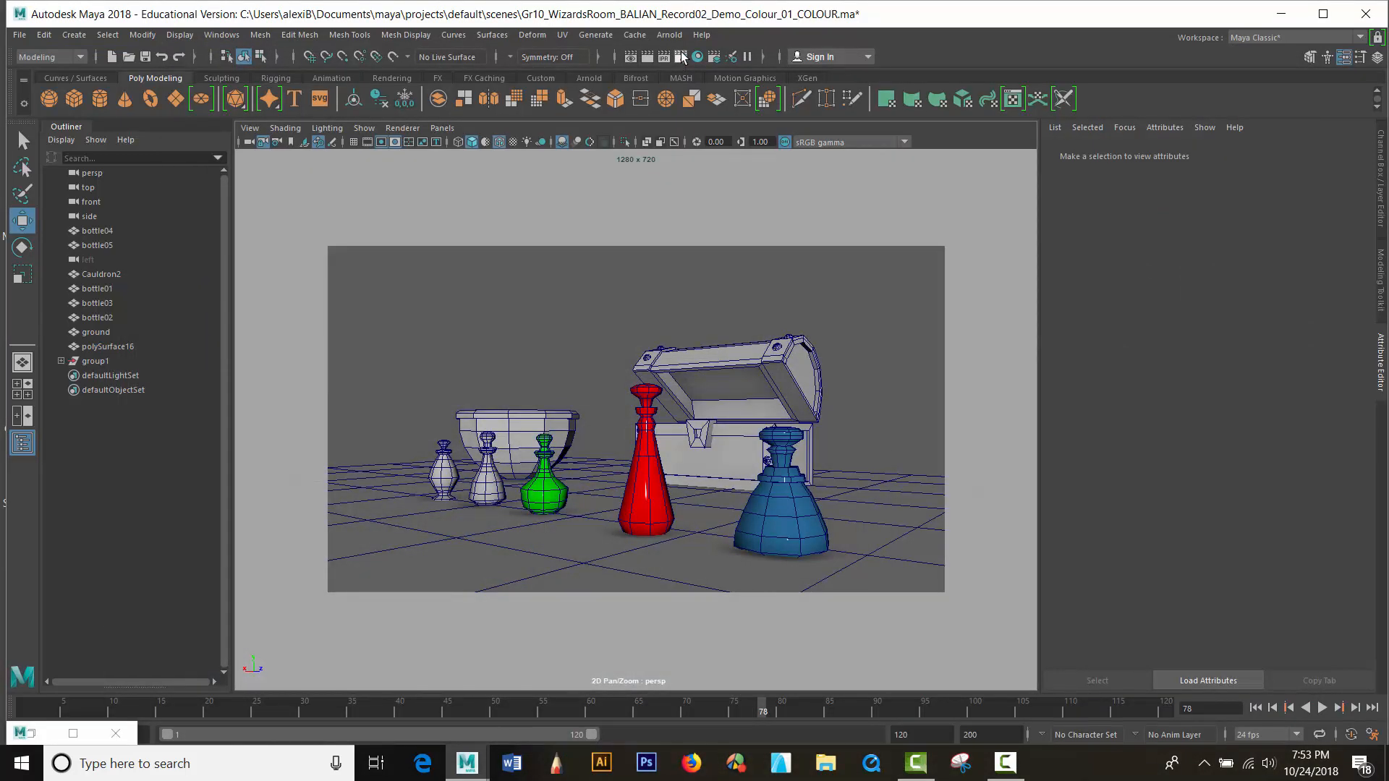
left_click(681, 58)
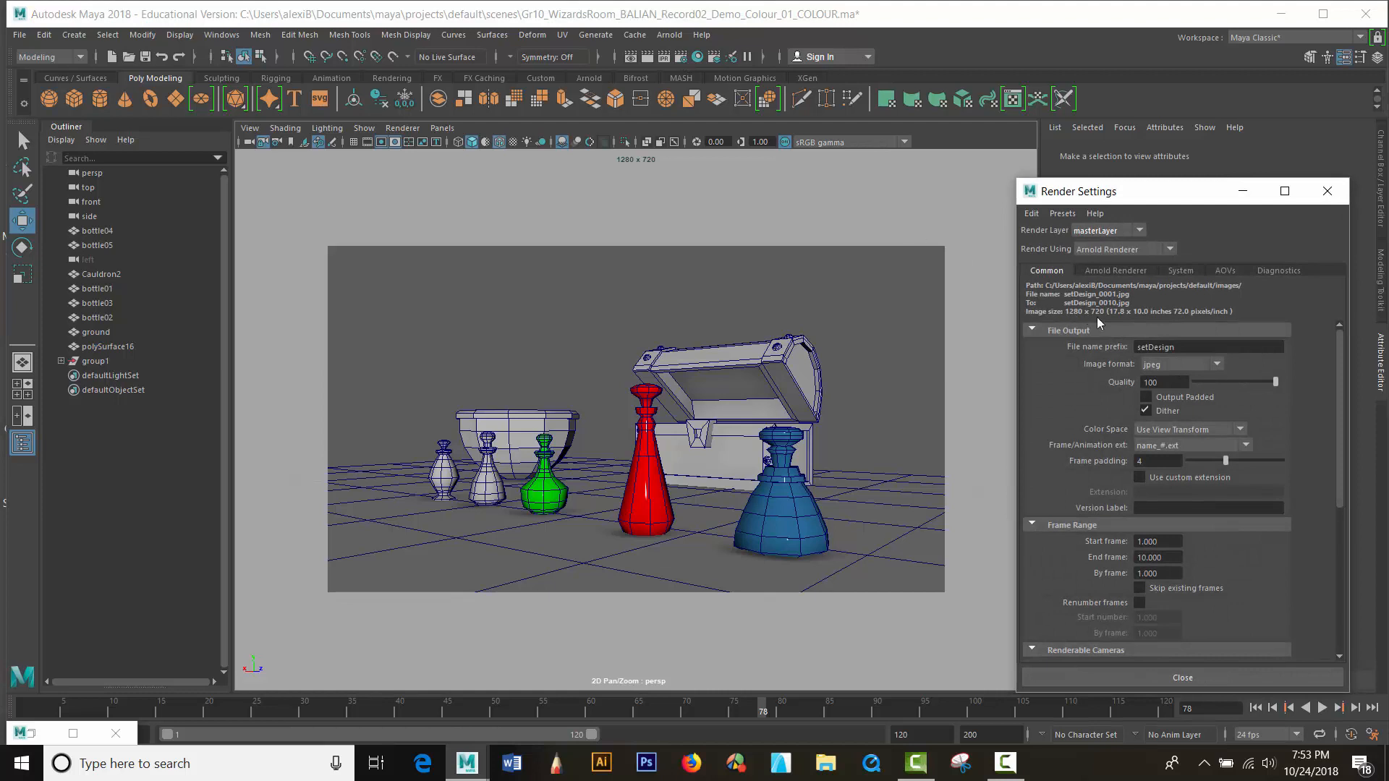
left_click(1115, 272)
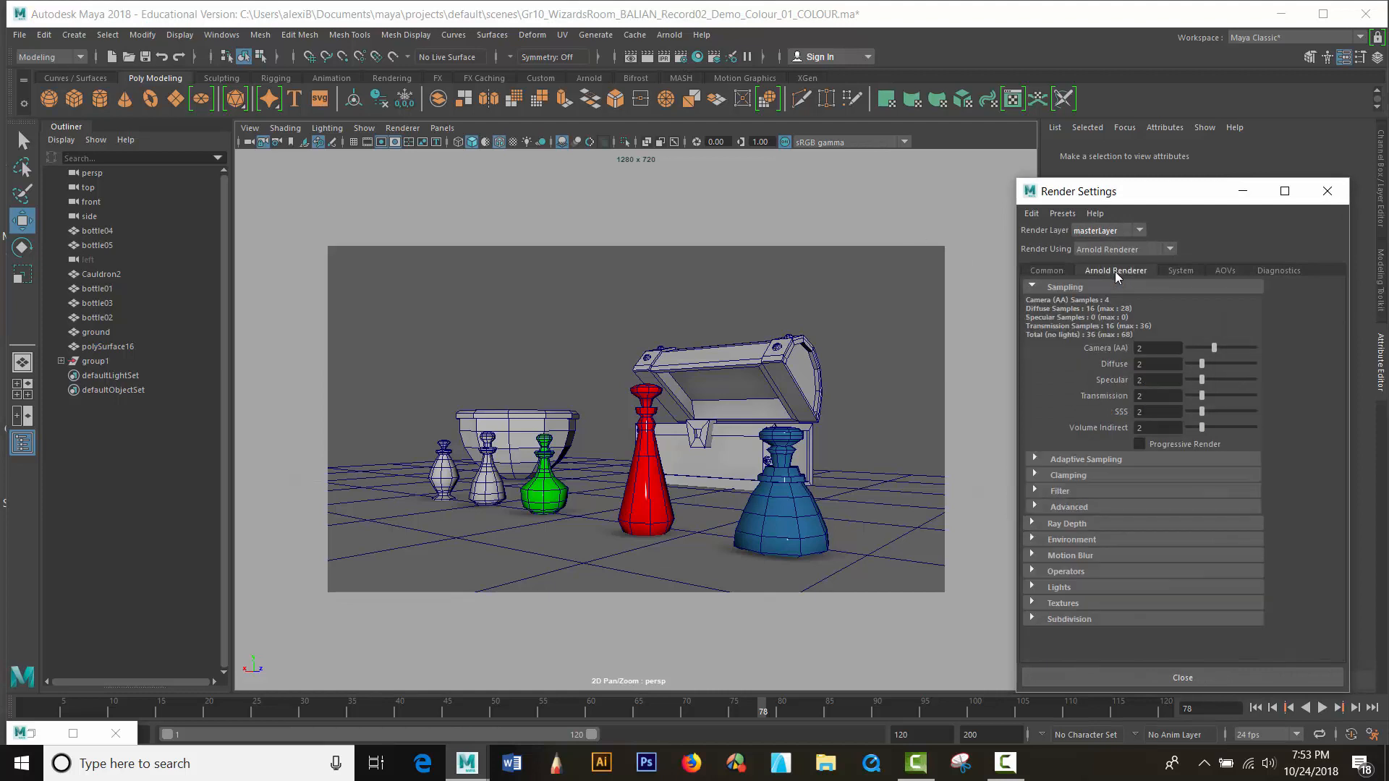
double_click(1154, 347)
type("4")
key("Return")
left_click(1245, 191)
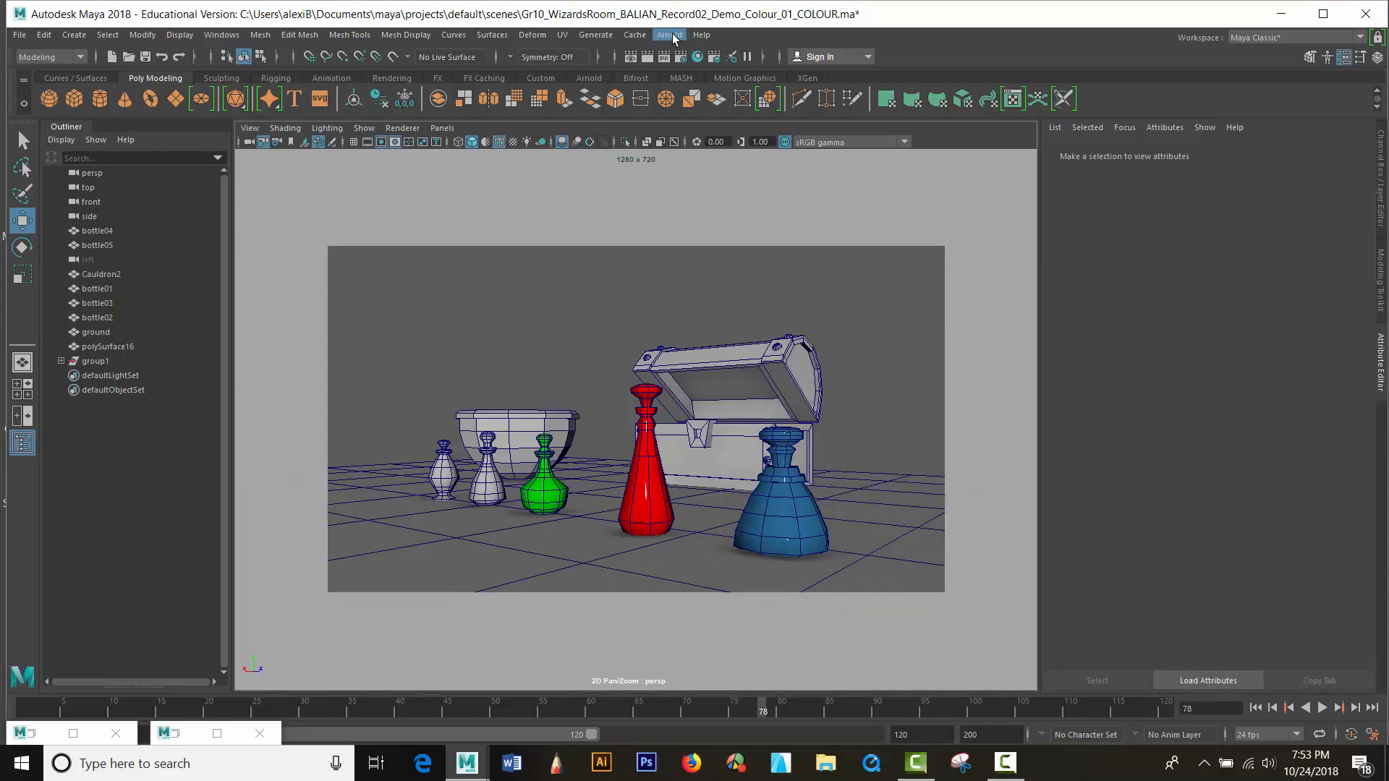
Restore the Arnold RenderView and switch the render background to Checker
left_click(57, 733)
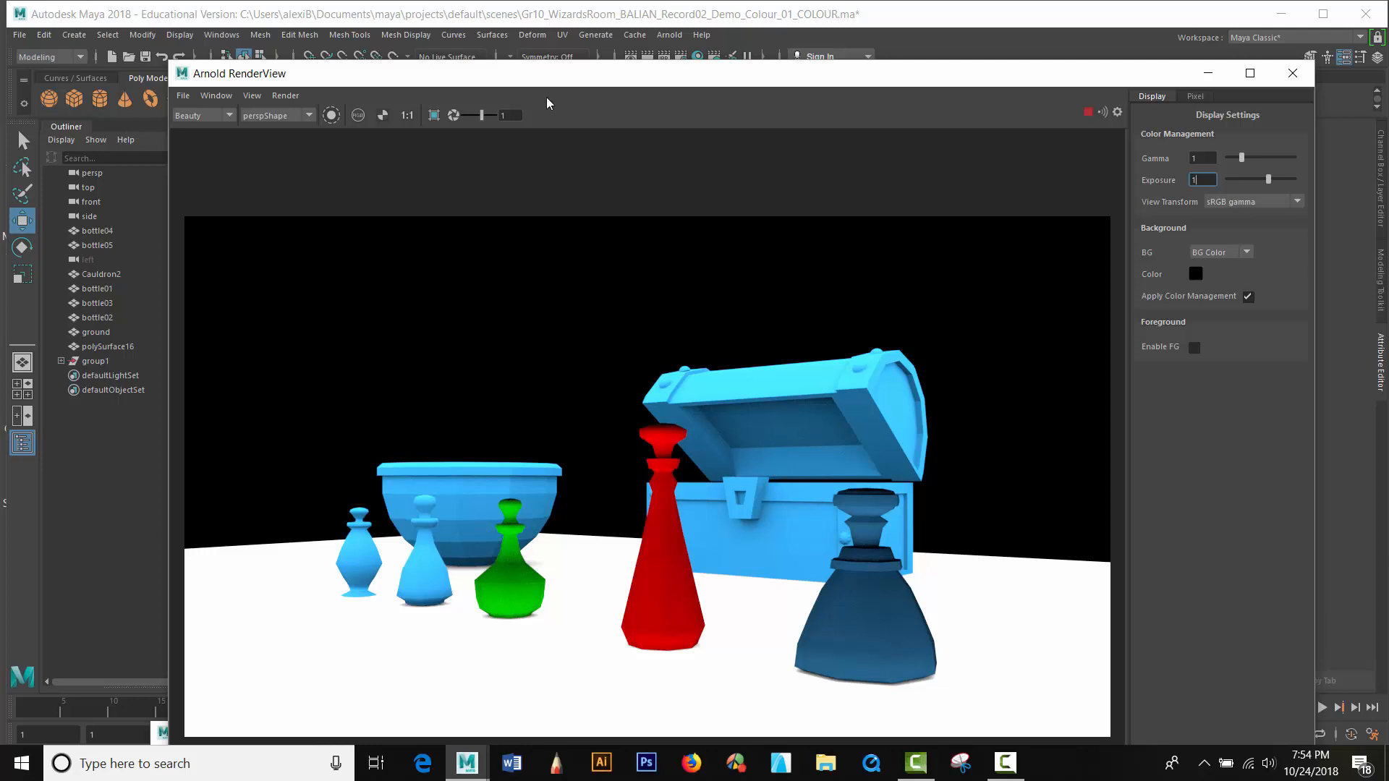
mouse_move(548, 82)
left_mouse_down()
mouse_move(547, 41)
mouse_move(551, 65)
left_mouse_up()
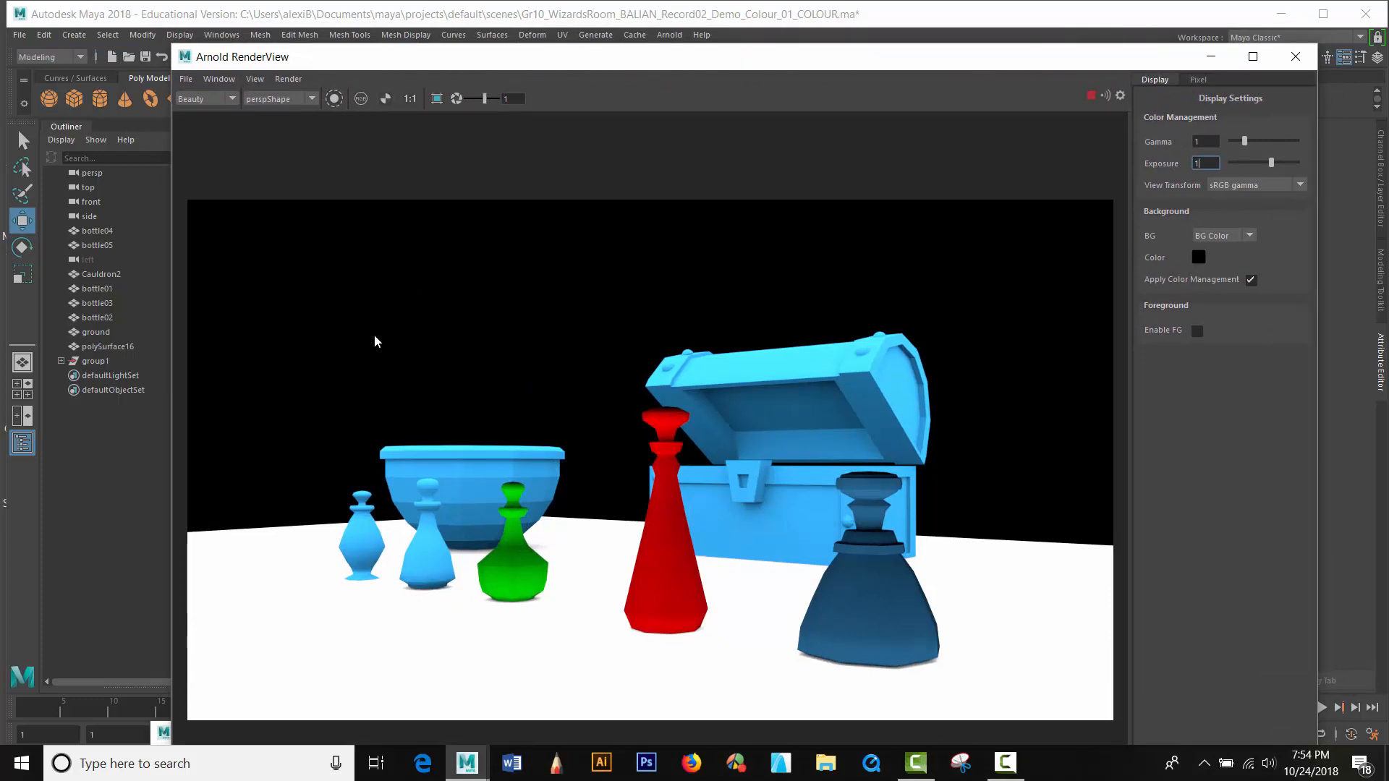
left_click(1229, 238)
left_click(1216, 267)
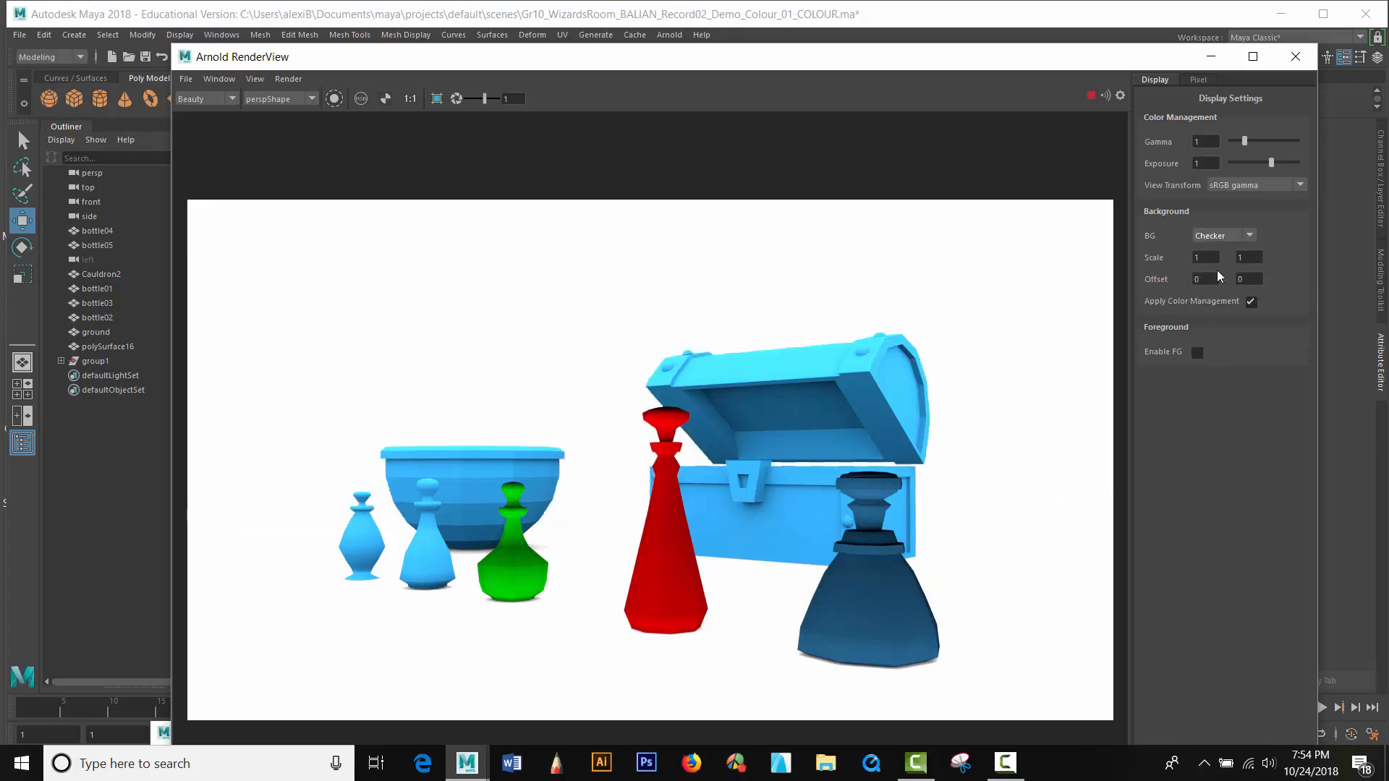
left_click(1209, 237)
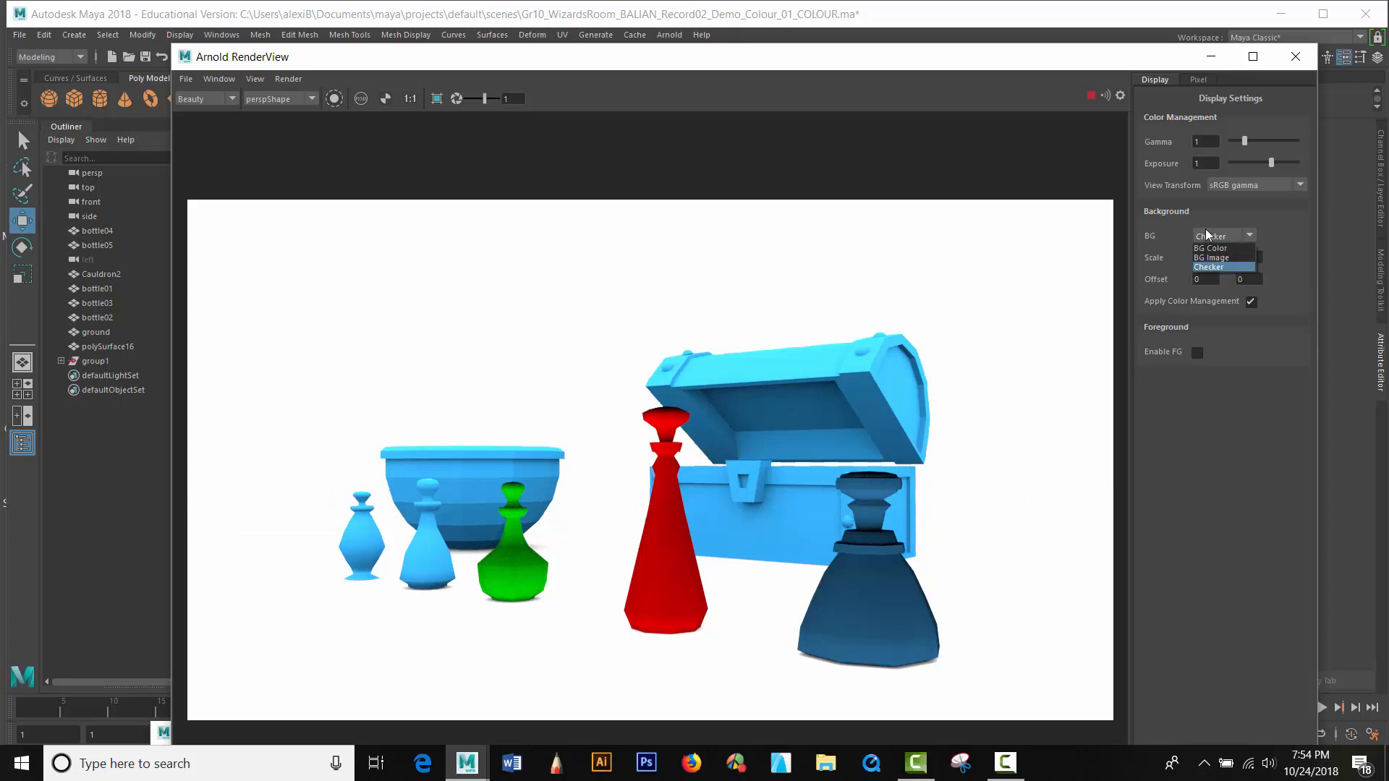
left_click(1211, 266)
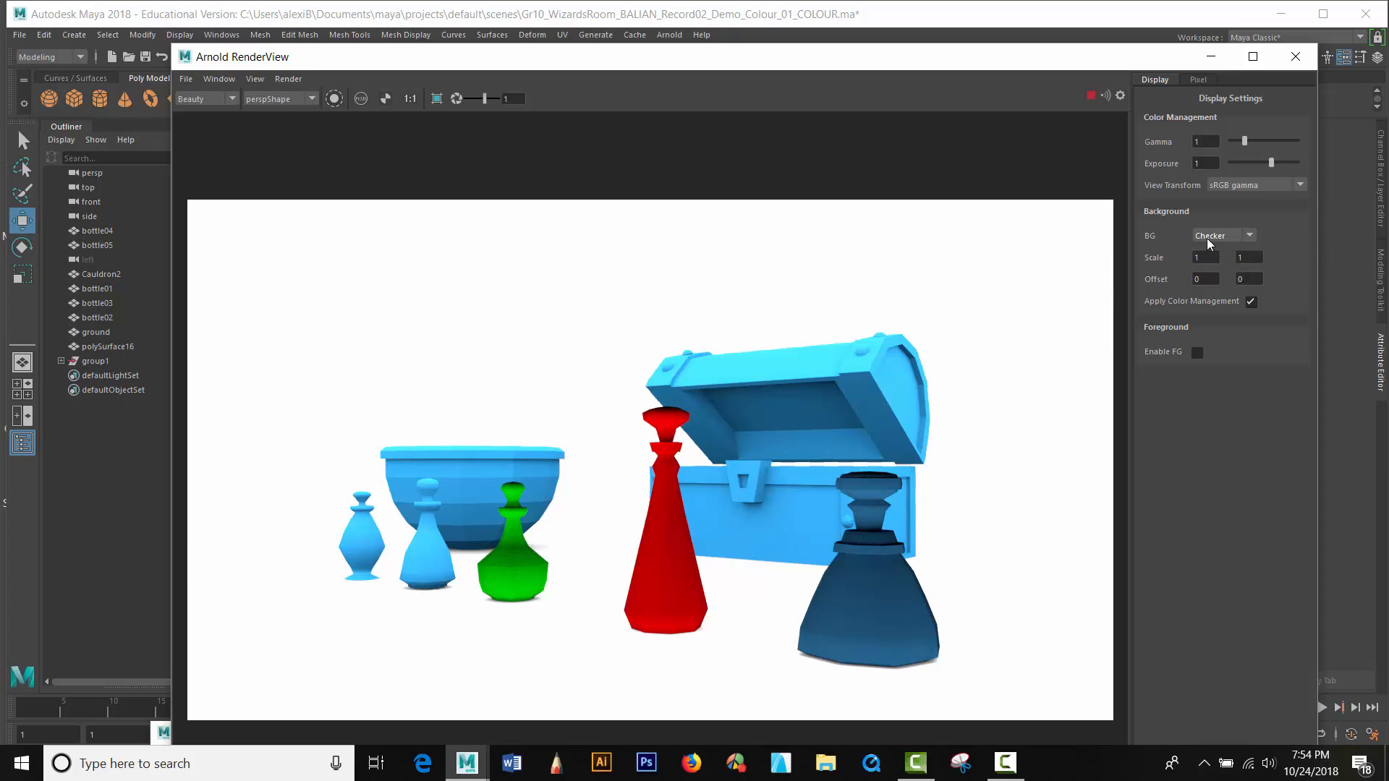
Save the rendered image as testREnder in the project's images folder
left_click(186, 79)
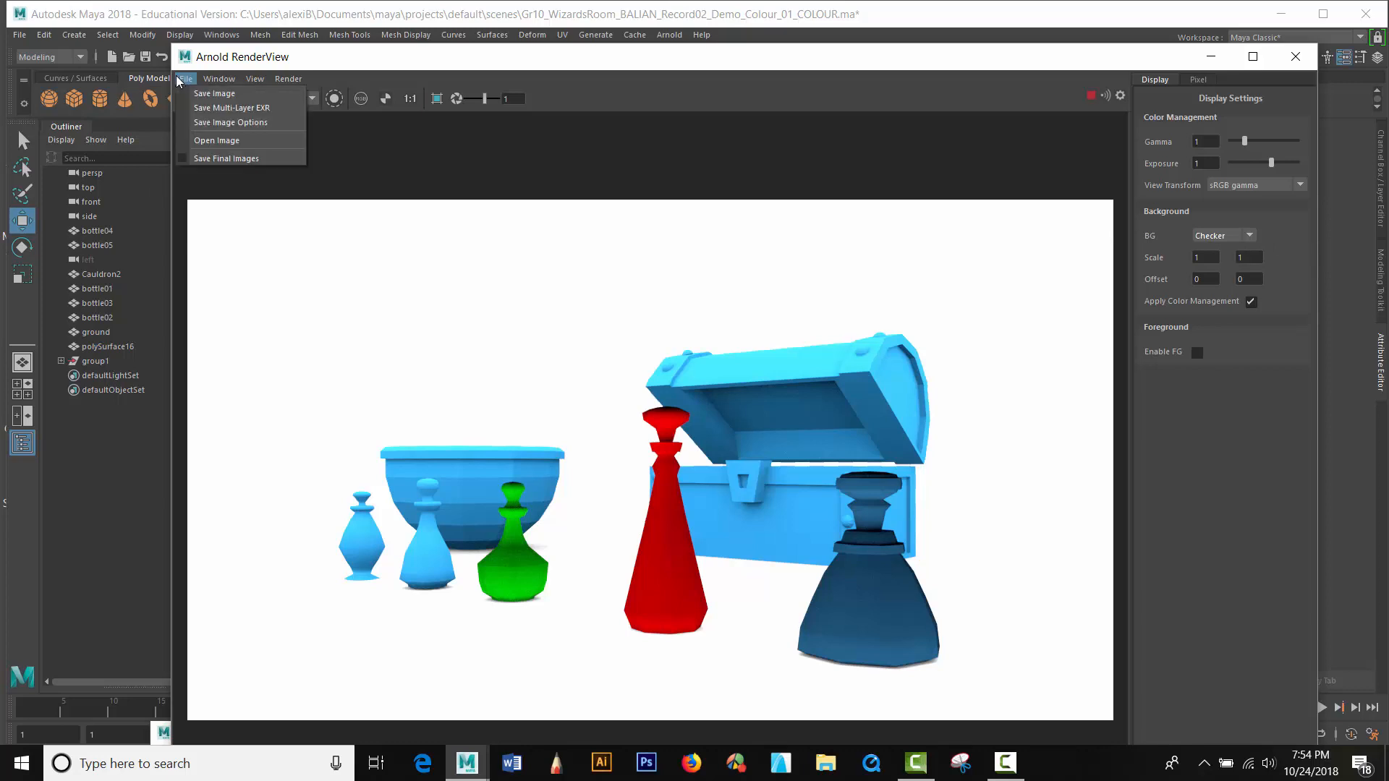
left_click(212, 93)
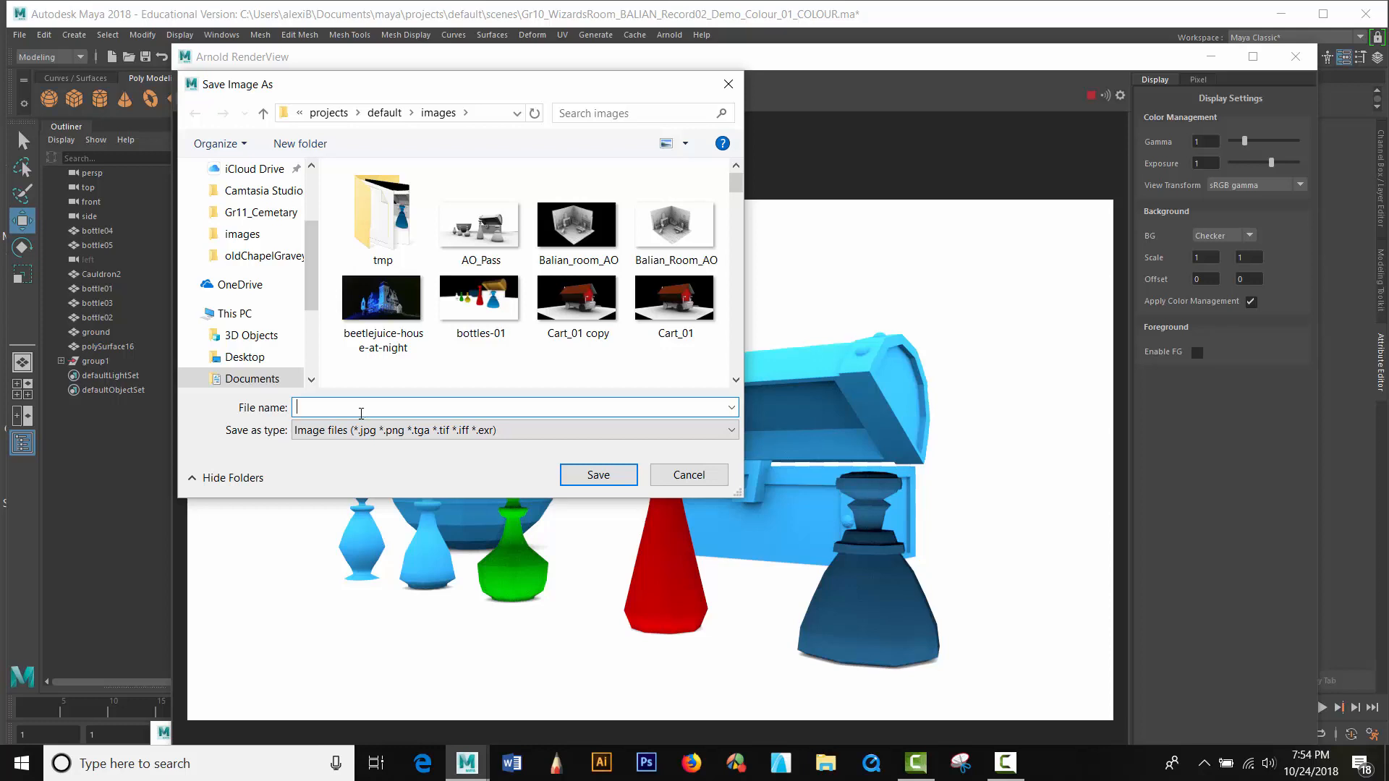
type("testREnder")
key("Return")
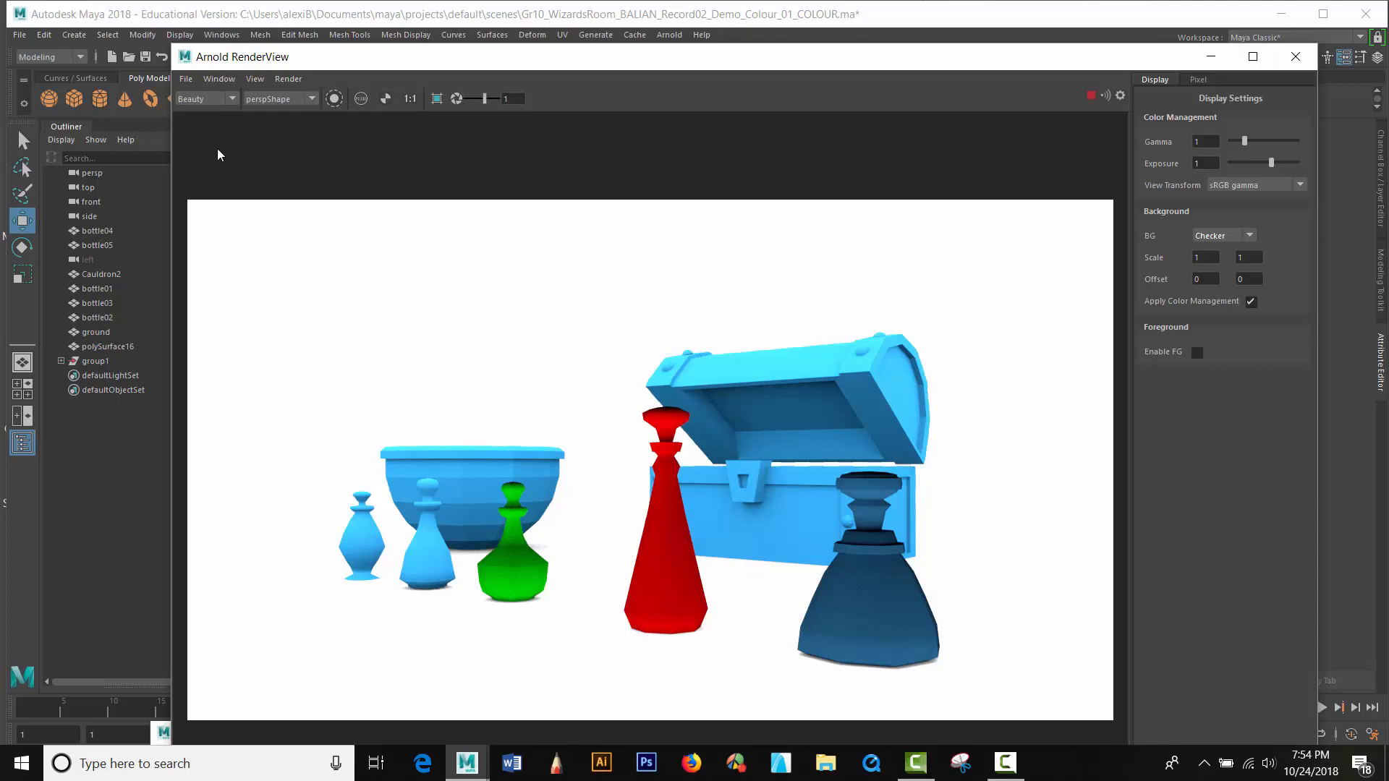
Compare the render under the Raw view transform and return it to sRGB gamma
left_click(185, 81)
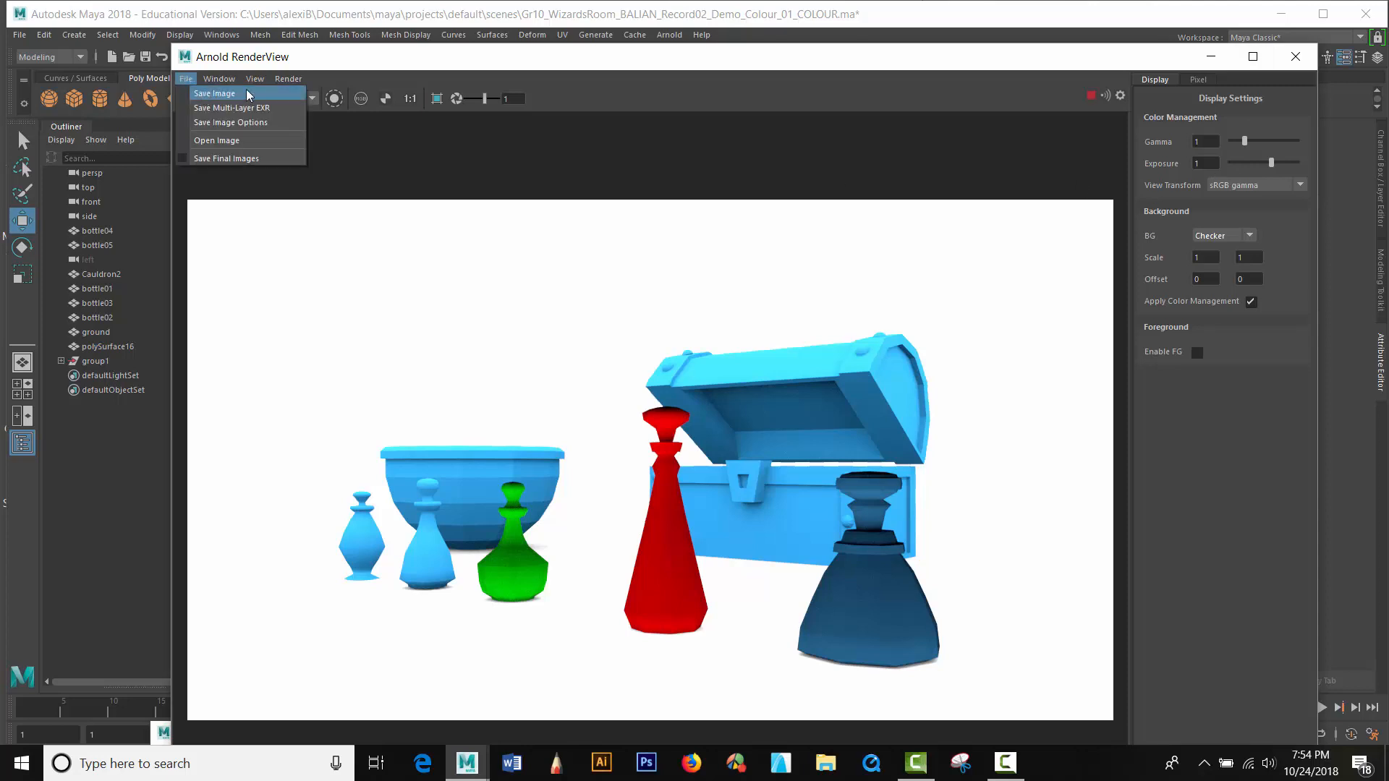
left_click(1256, 185)
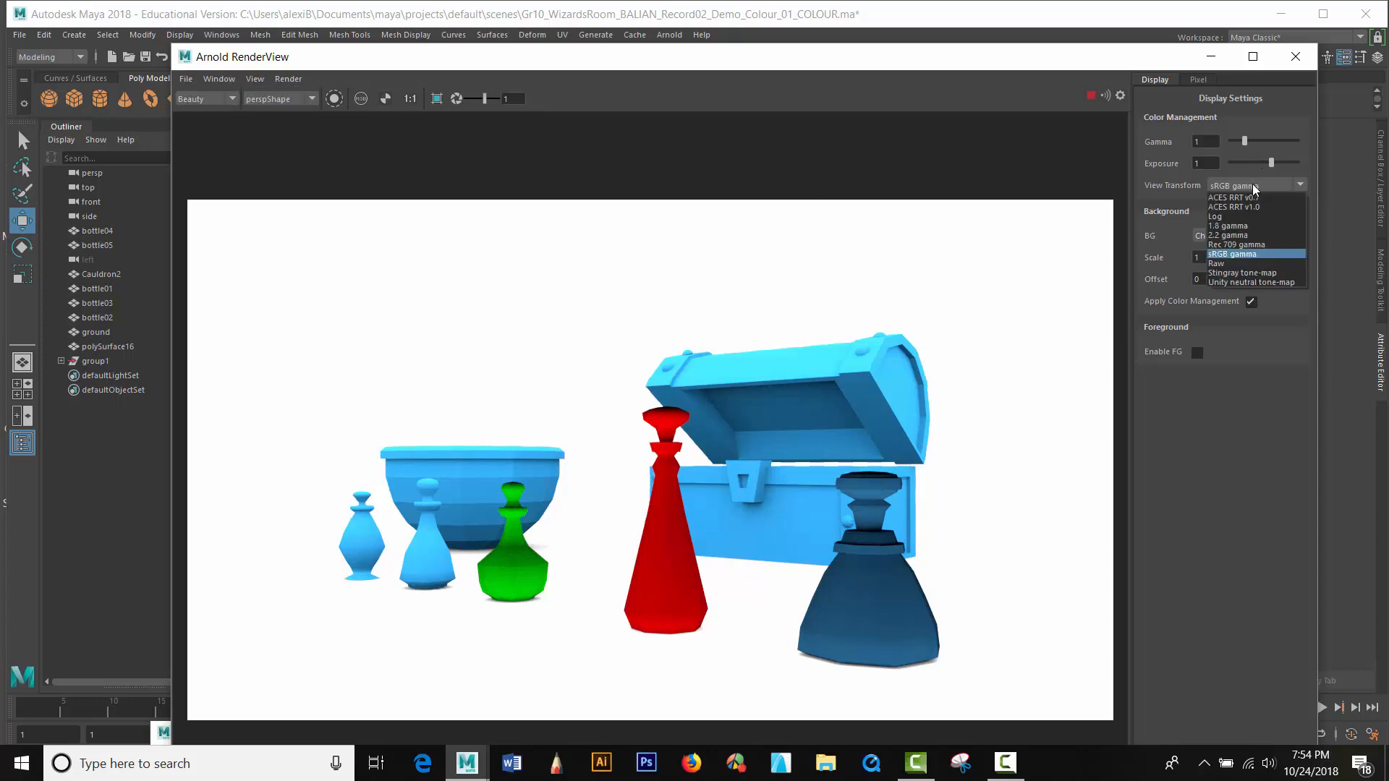
left_click(1239, 265)
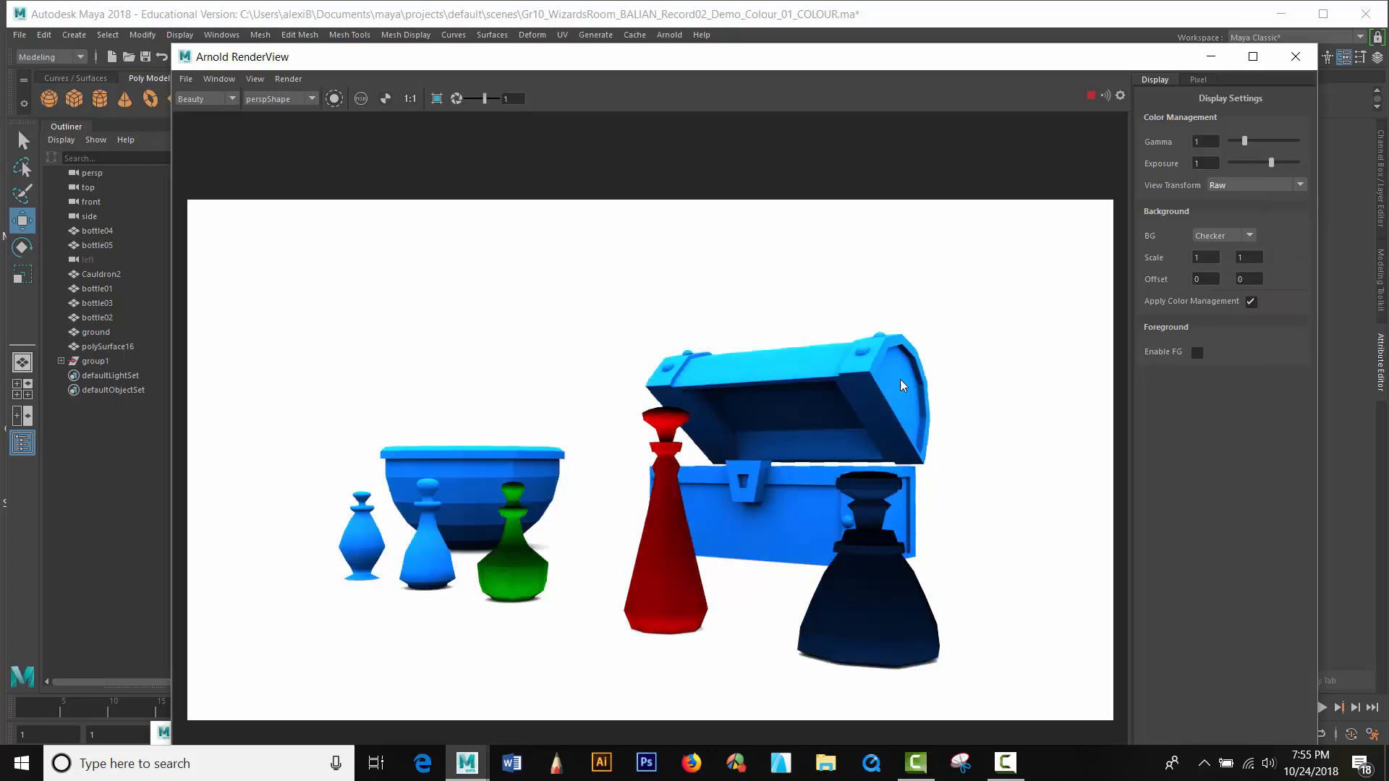
left_click(1238, 186)
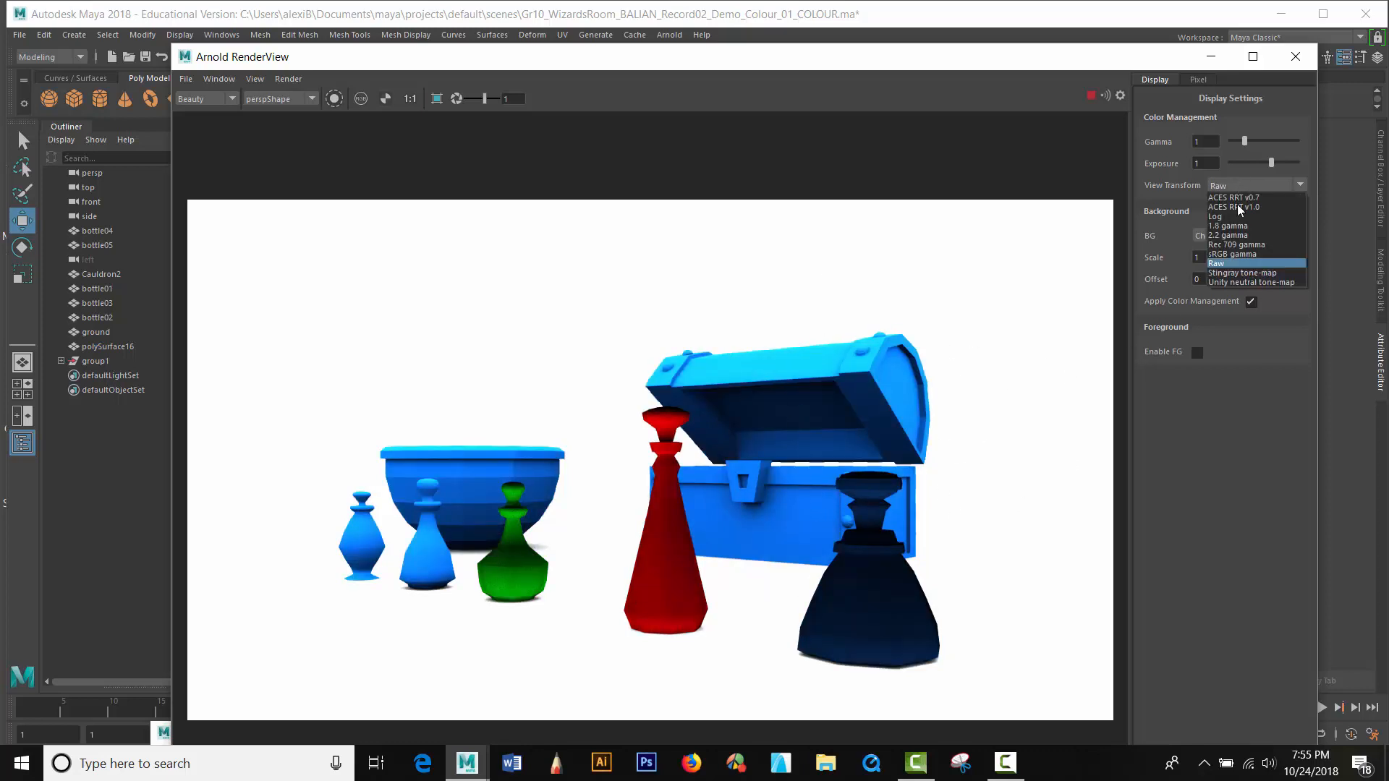
left_click(1240, 254)
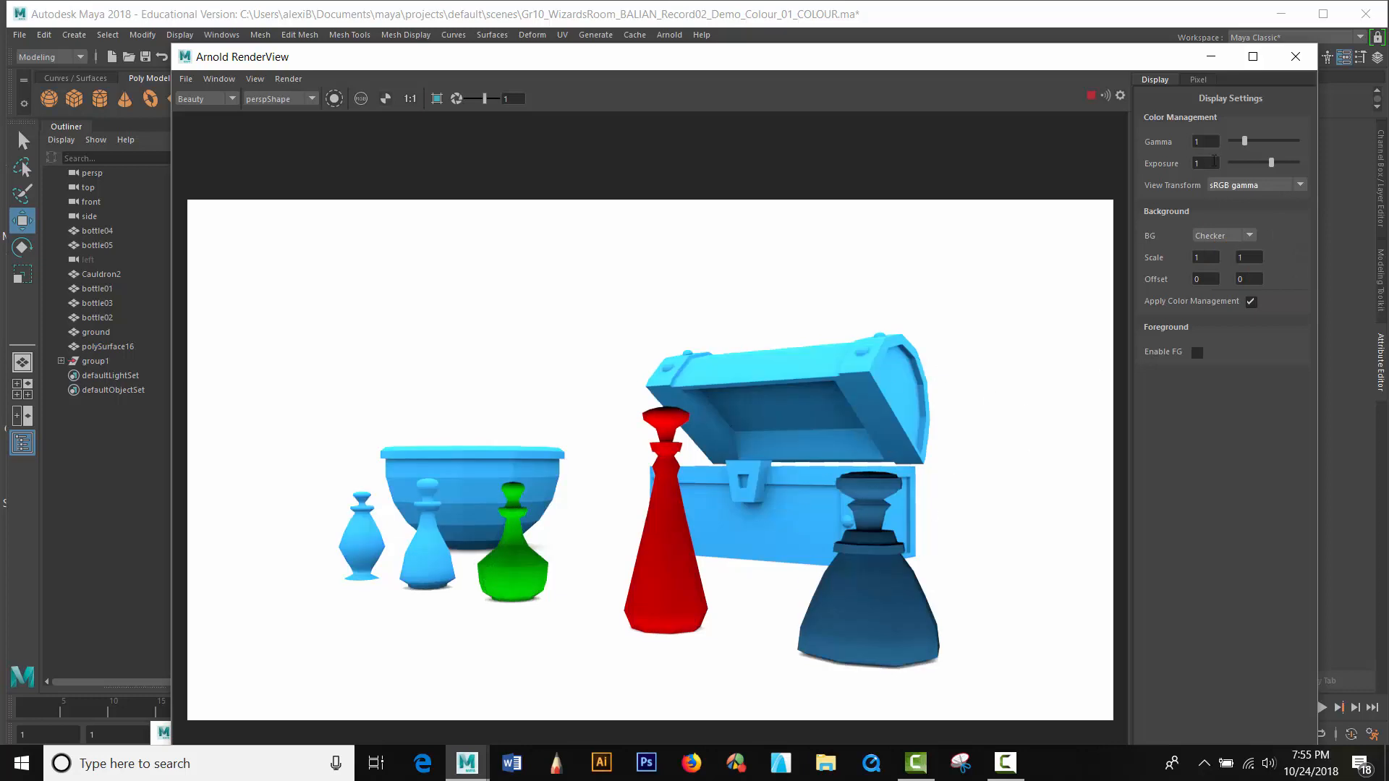
Set the RenderView display exposure to 0 and reposition the render window
left_click(1206, 164)
type("0")
key("Return")
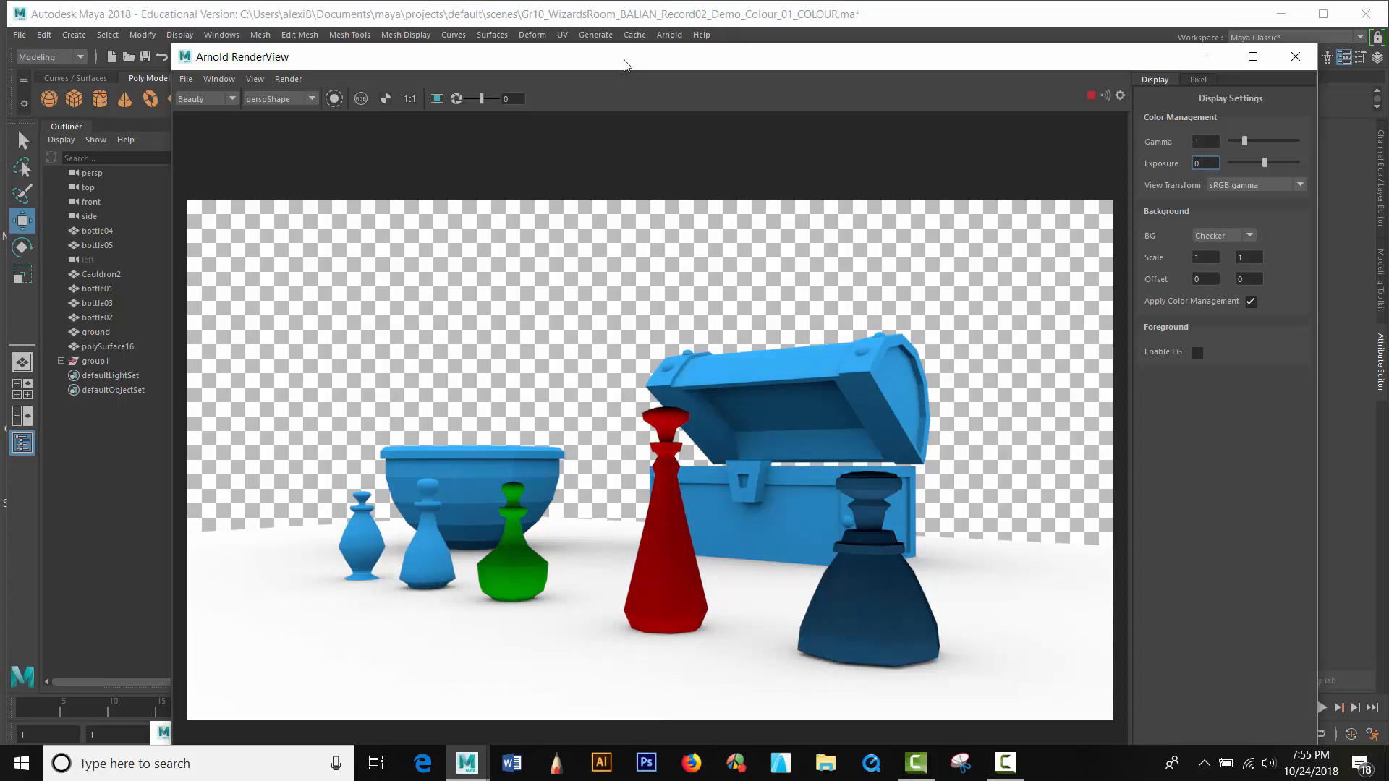
left_click_drag(630, 62, 663, 58)
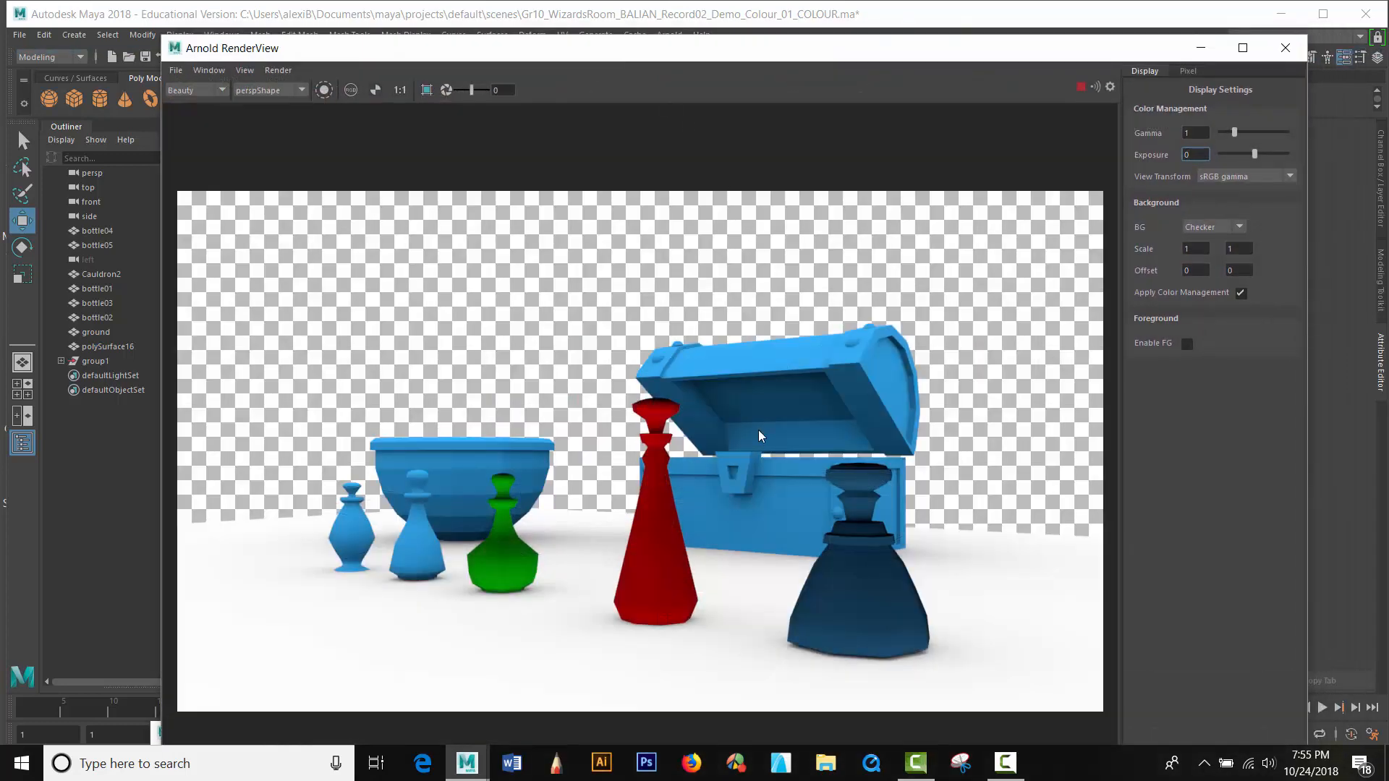
Save the rendered image as TestRender02 in the project's images folder
left_click(176, 70)
left_click(189, 86)
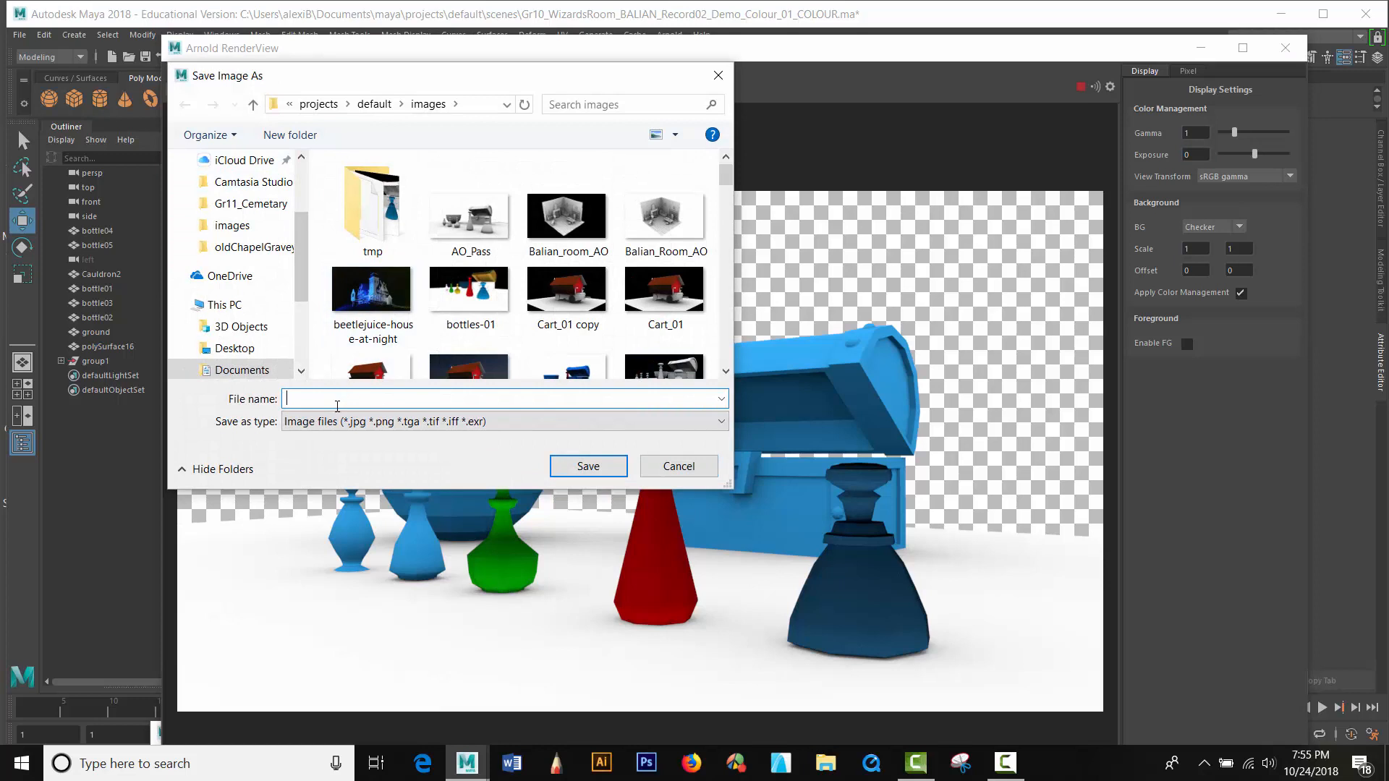
type("T")
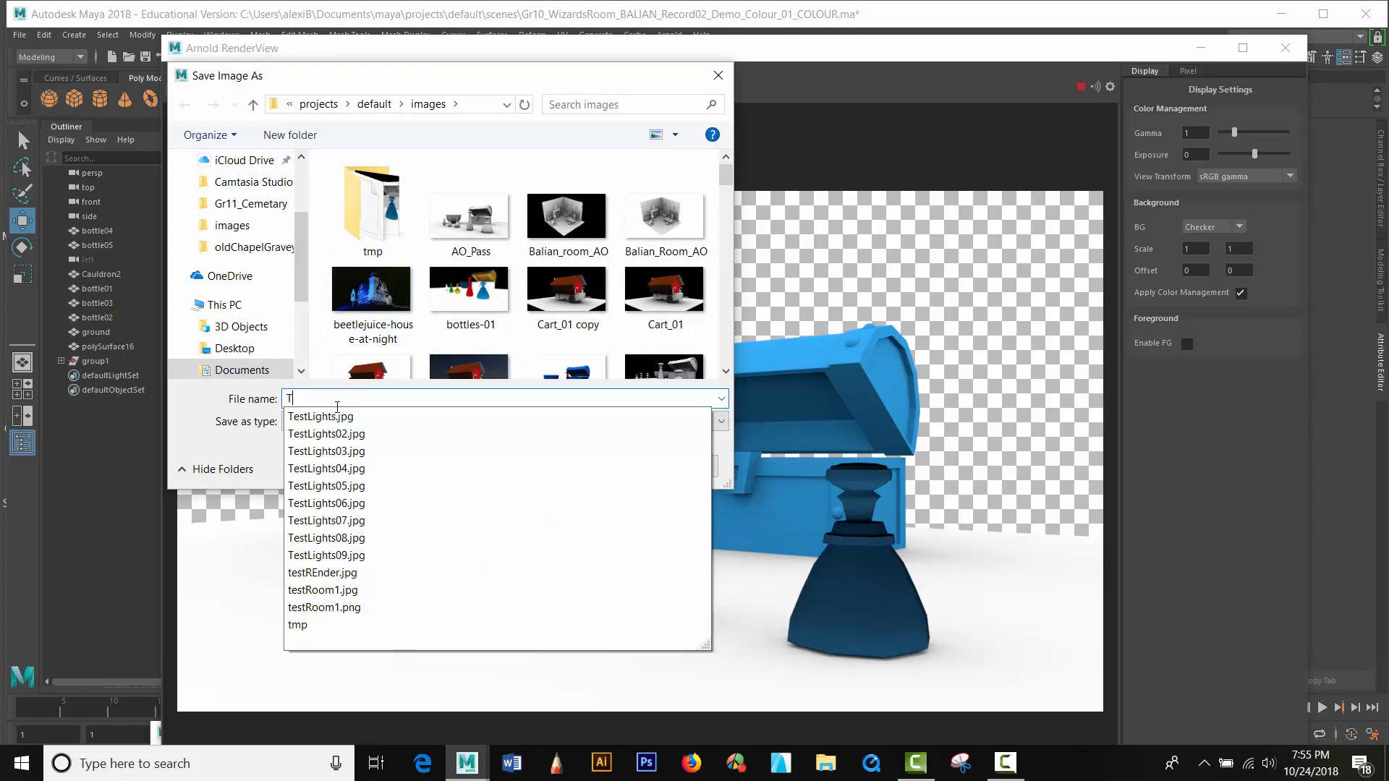
type("estRender01")
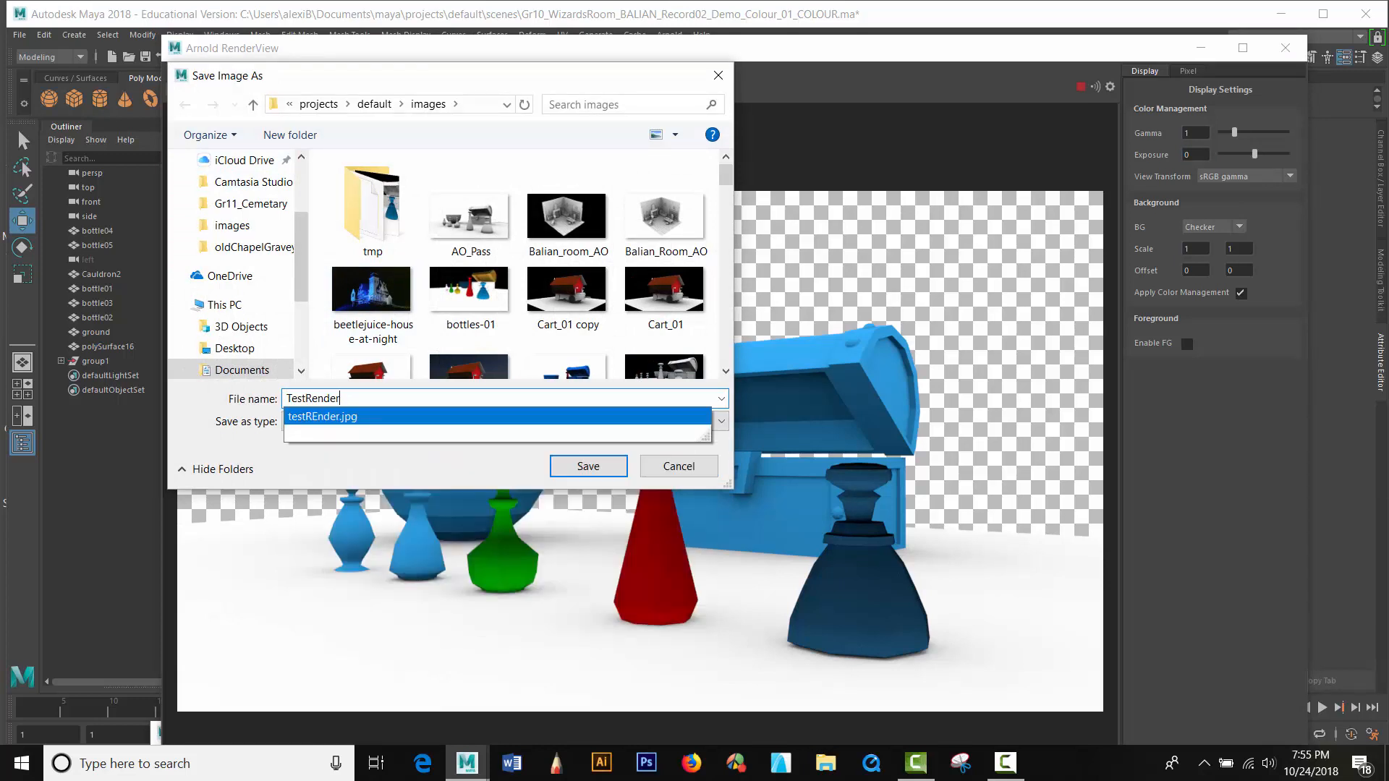
key("Return")
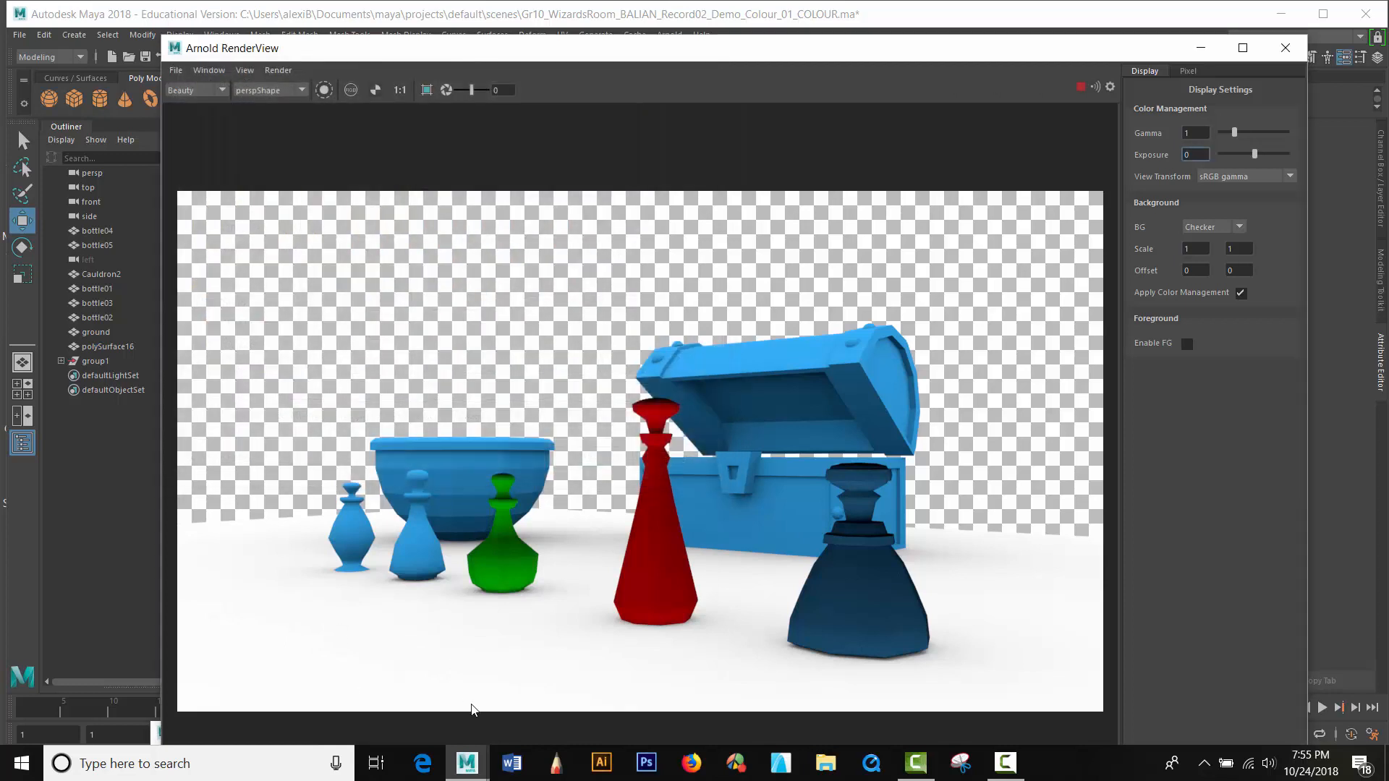
Switch to Photoshop and open the TestRender02 image from the images folder
left_click(646, 765)
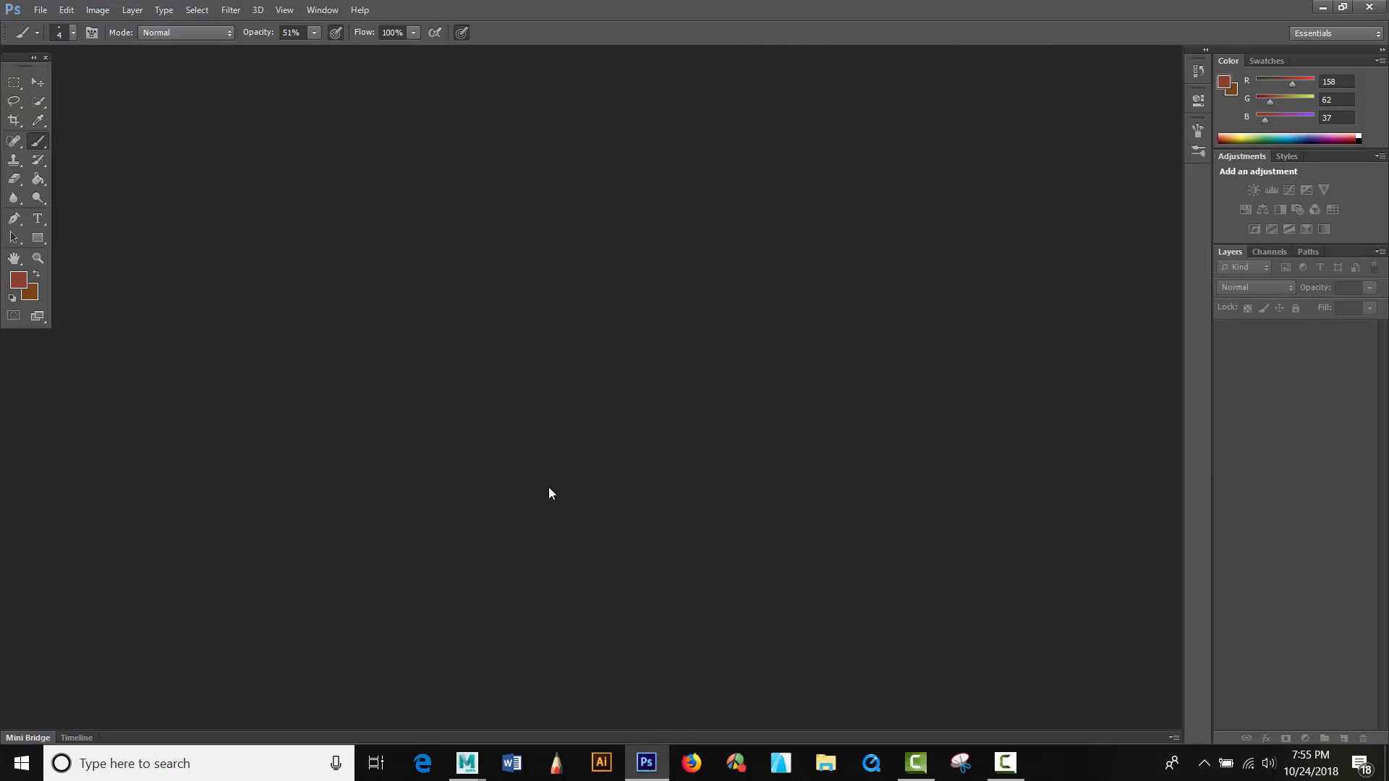
key("ctrl+o")
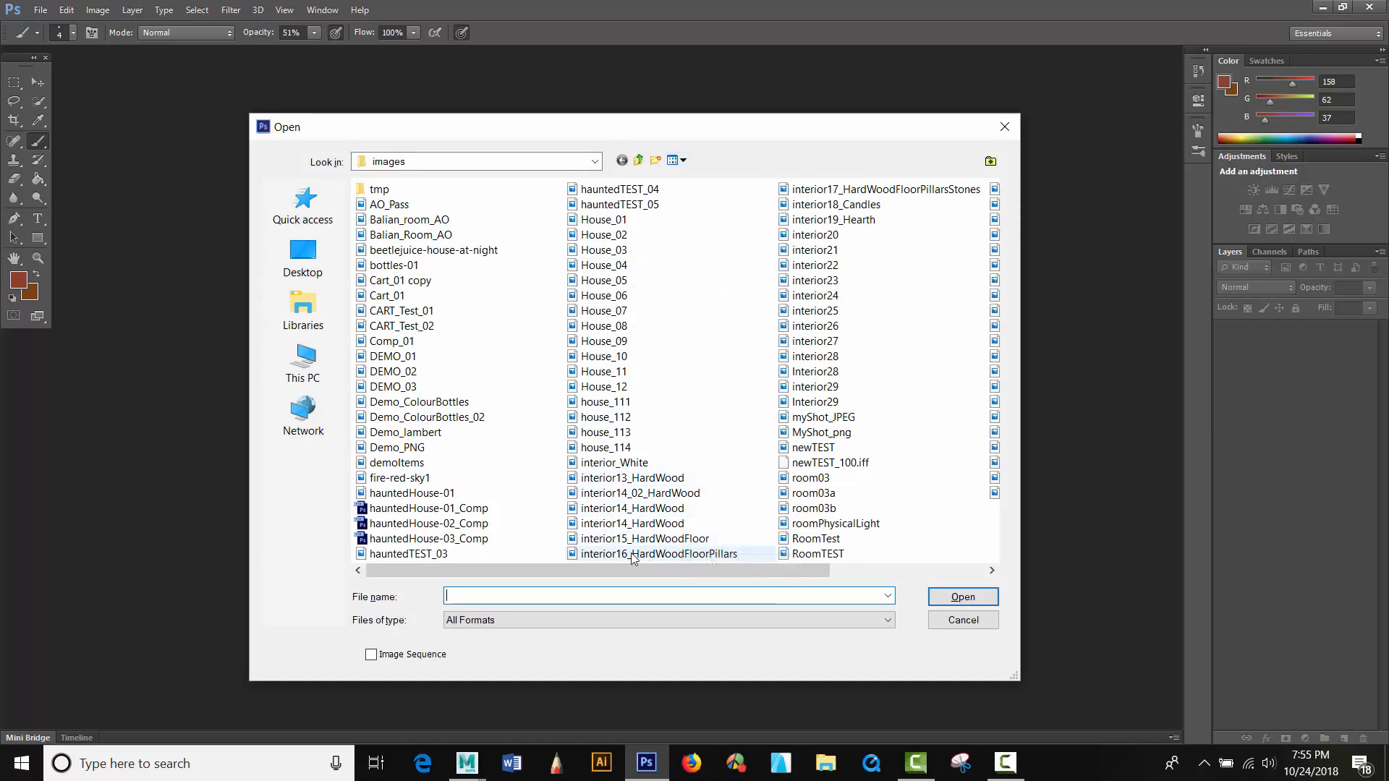
scroll(598, 570, "right", 2)
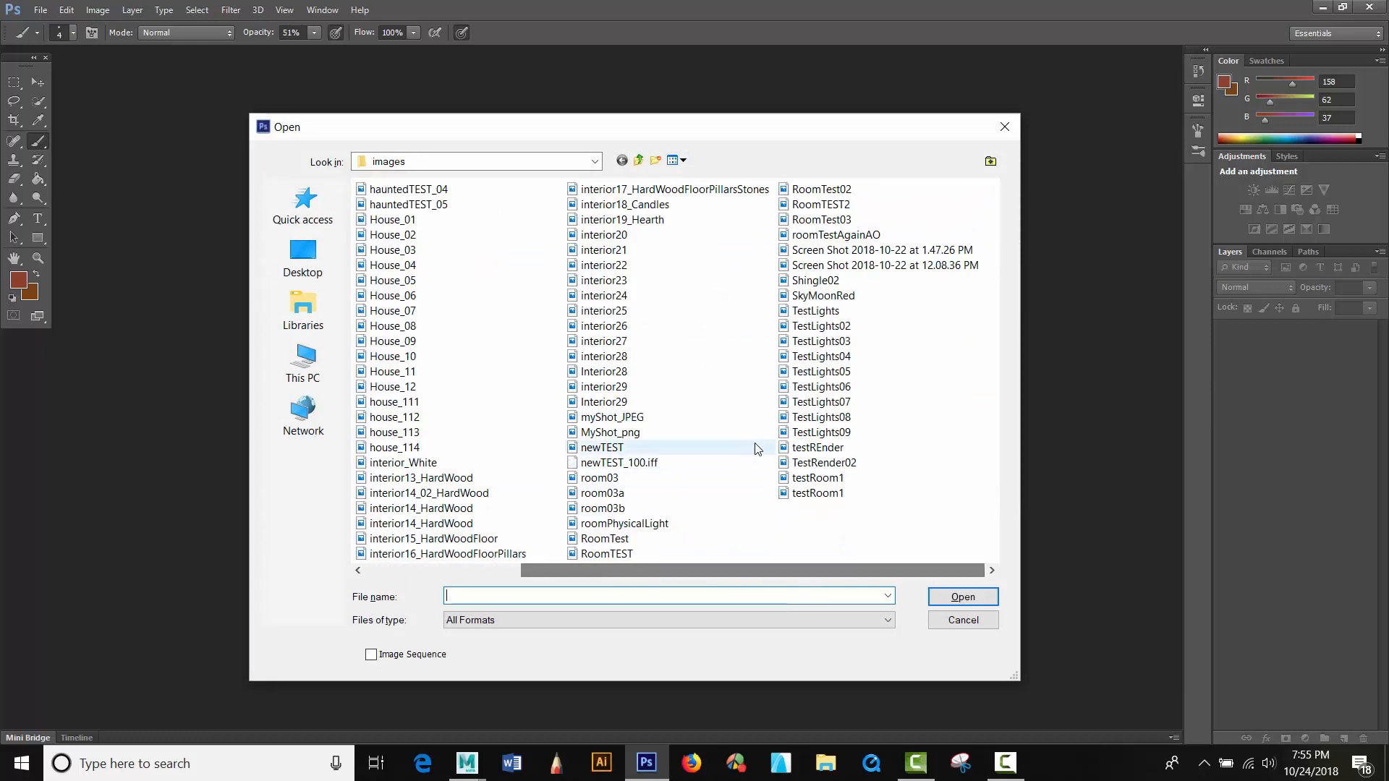
double_click(825, 464)
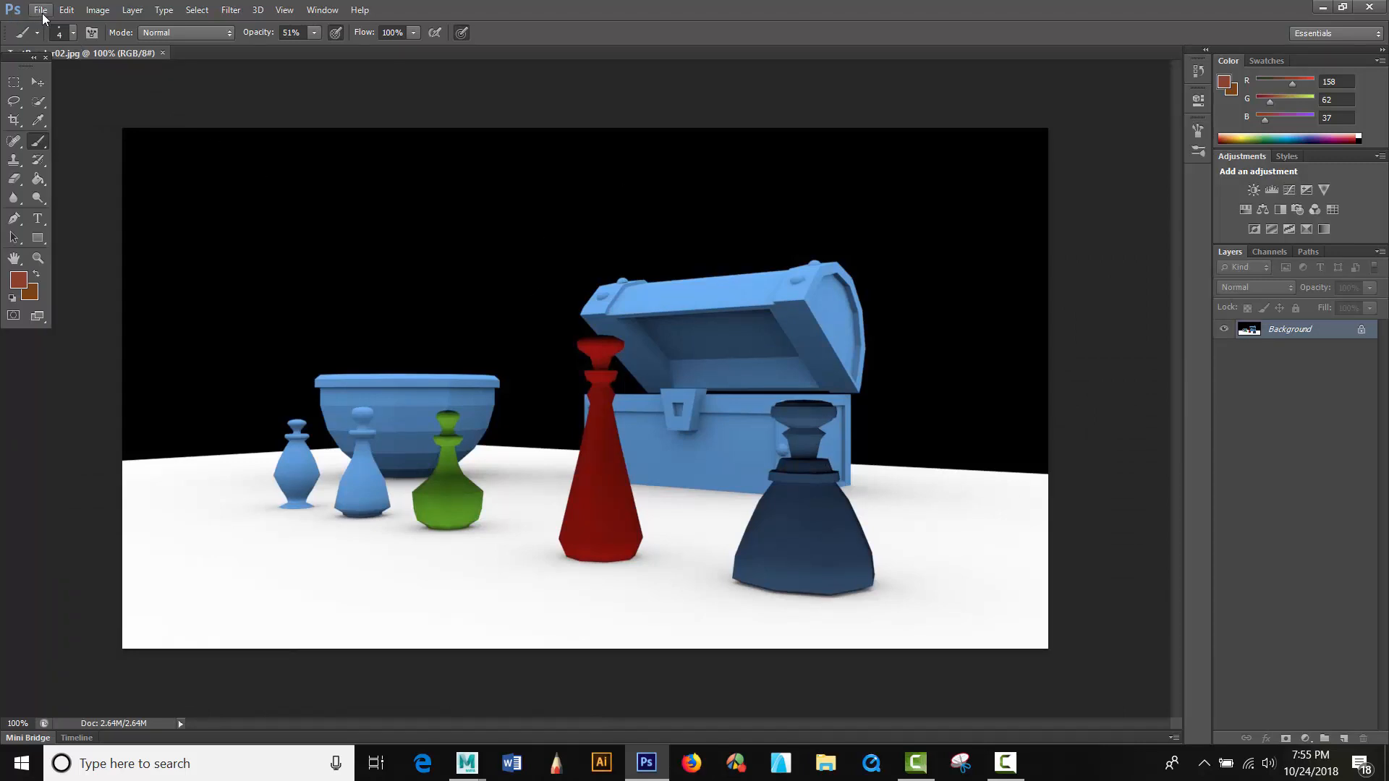
Open the earlier testREnder image from the images folder for comparison
key("ctrl+o")
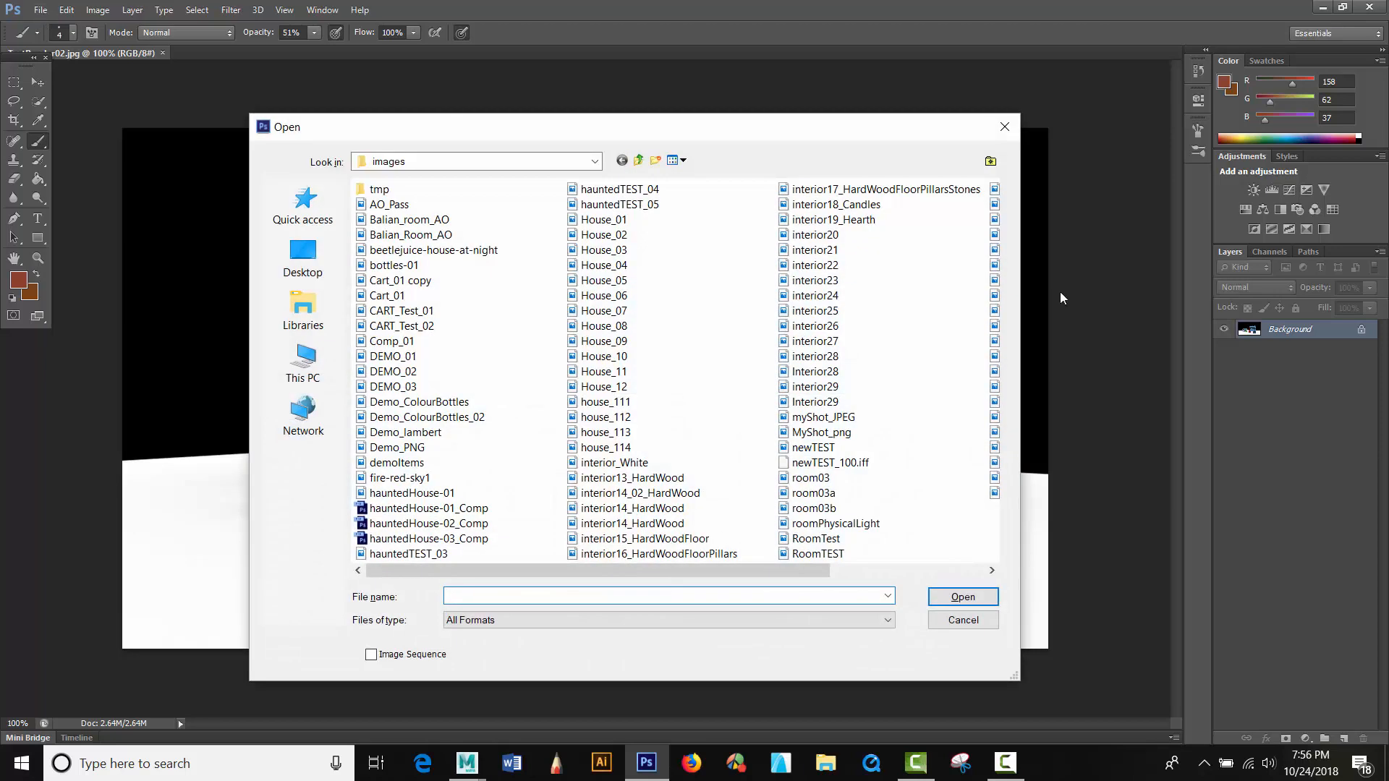
left_click_drag(787, 567, 941, 569)
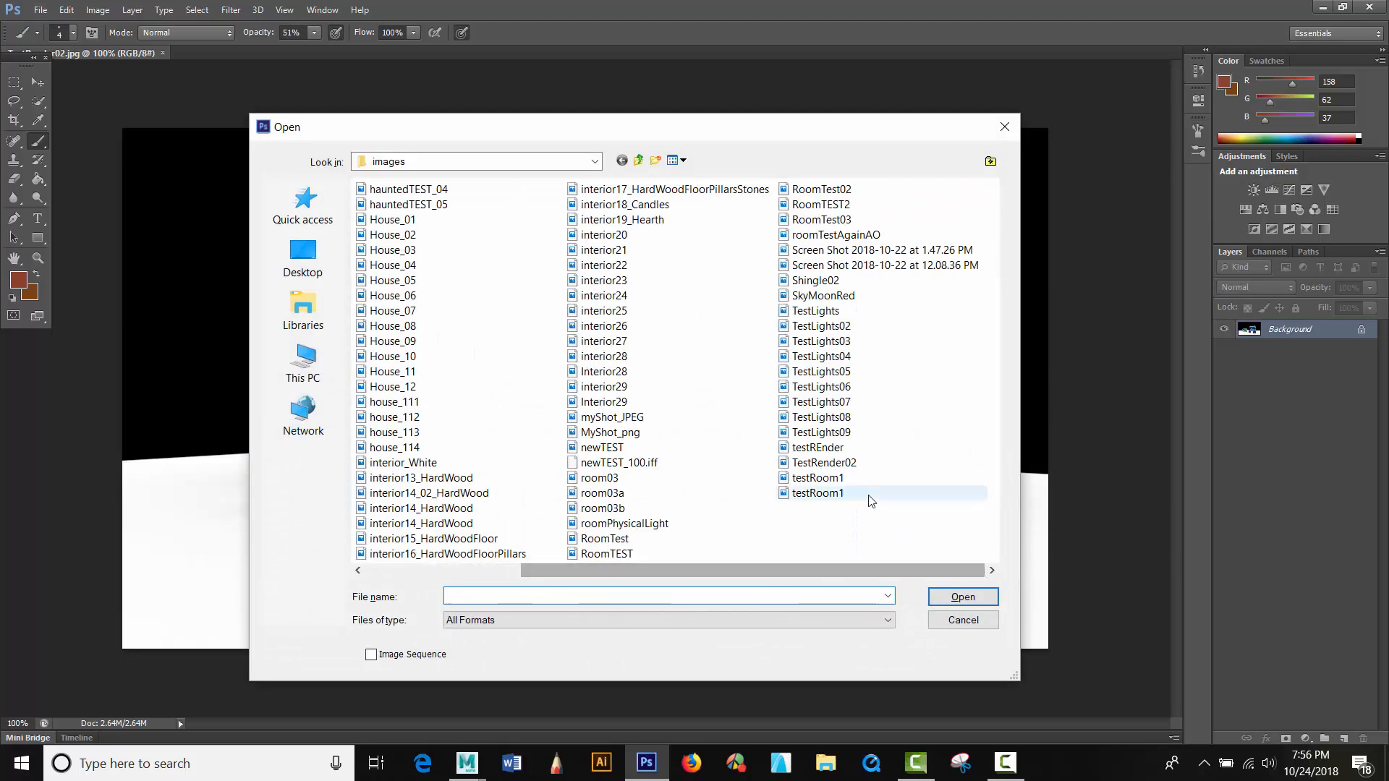
left_click(832, 448)
left_click(963, 597)
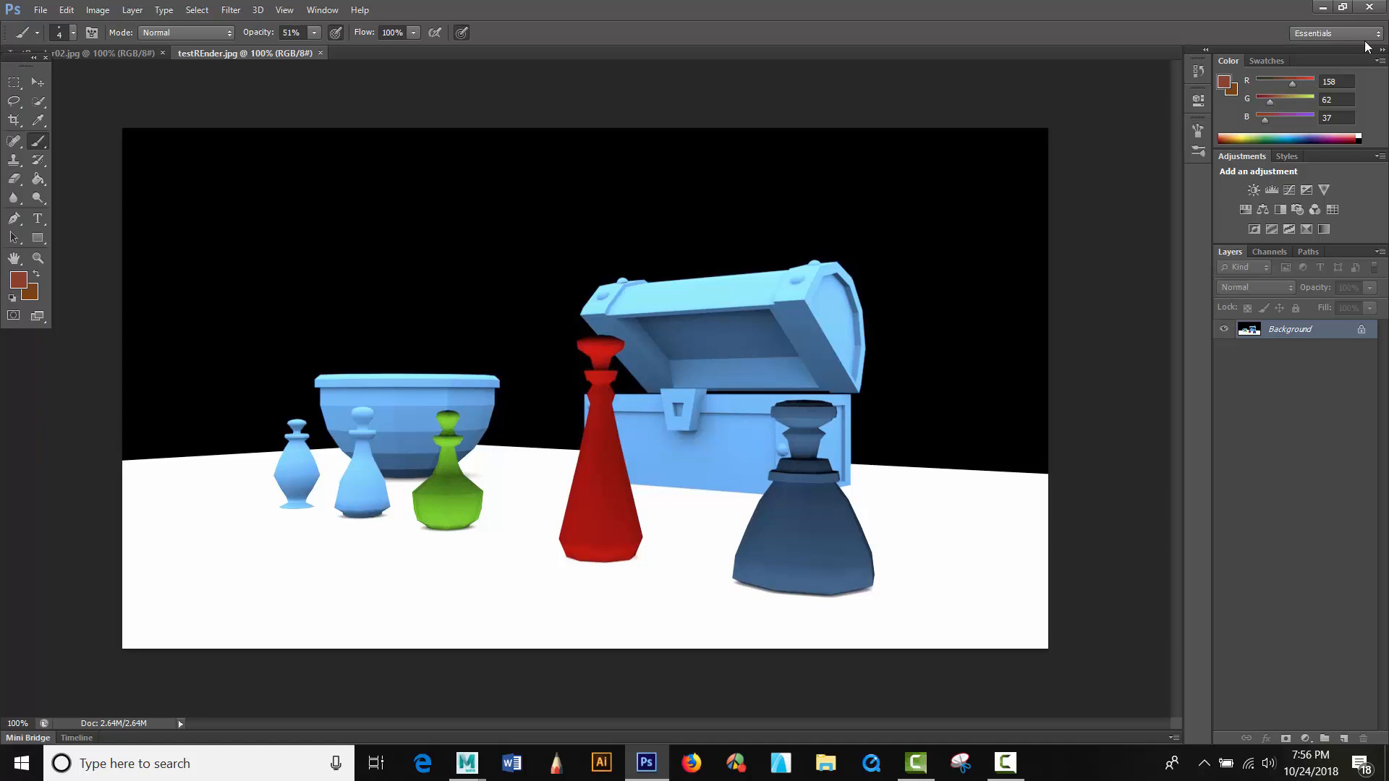
Switch back to Maya and save the Arnold RenderView image as test in the project's images folder
left_click(1321, 10)
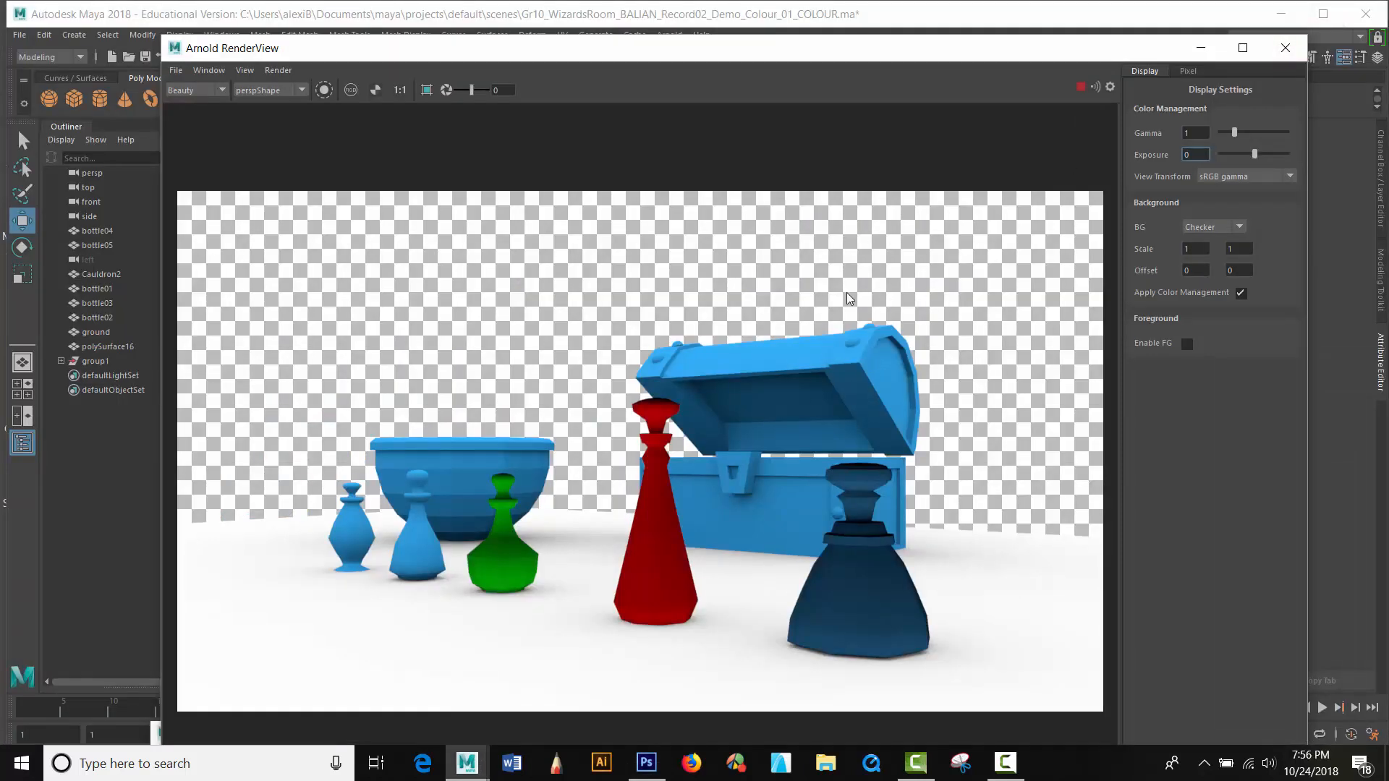
left_click(175, 71)
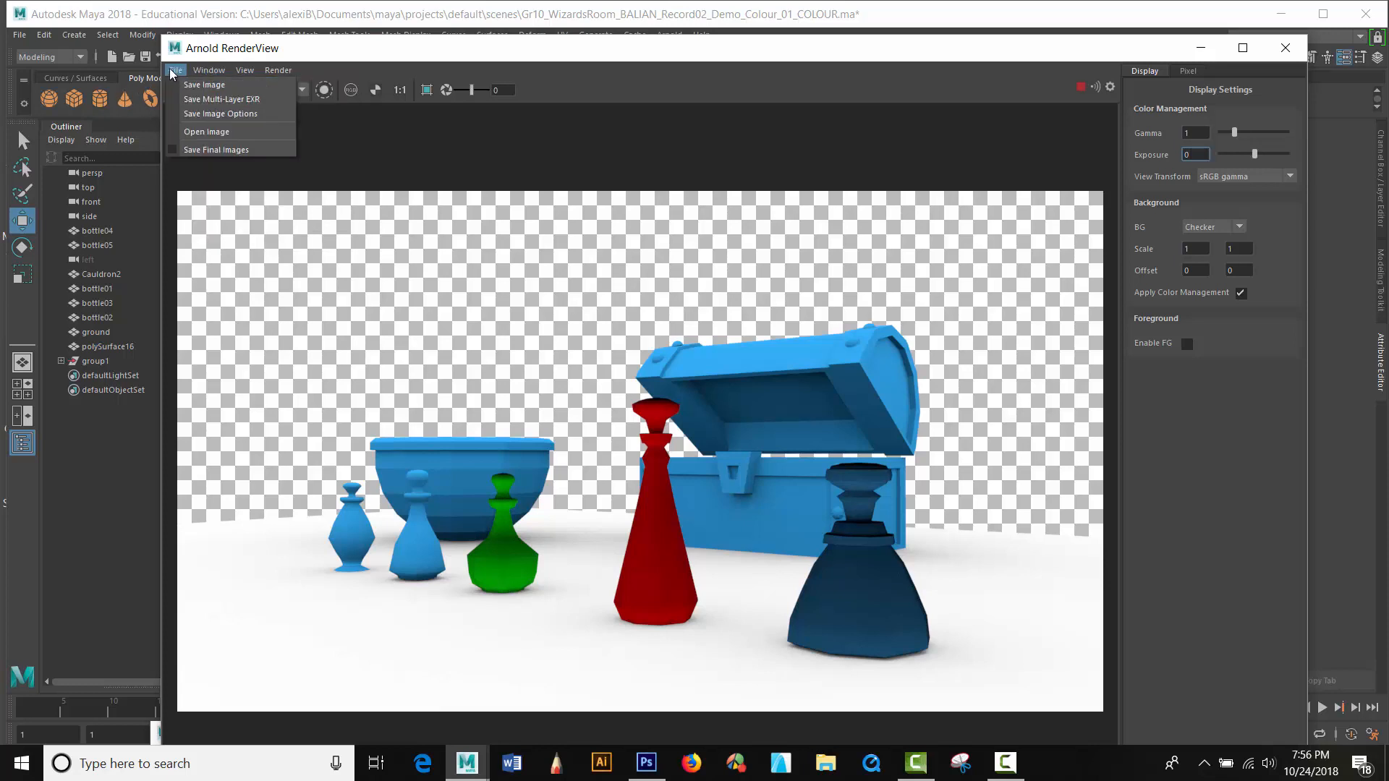
left_click(204, 84)
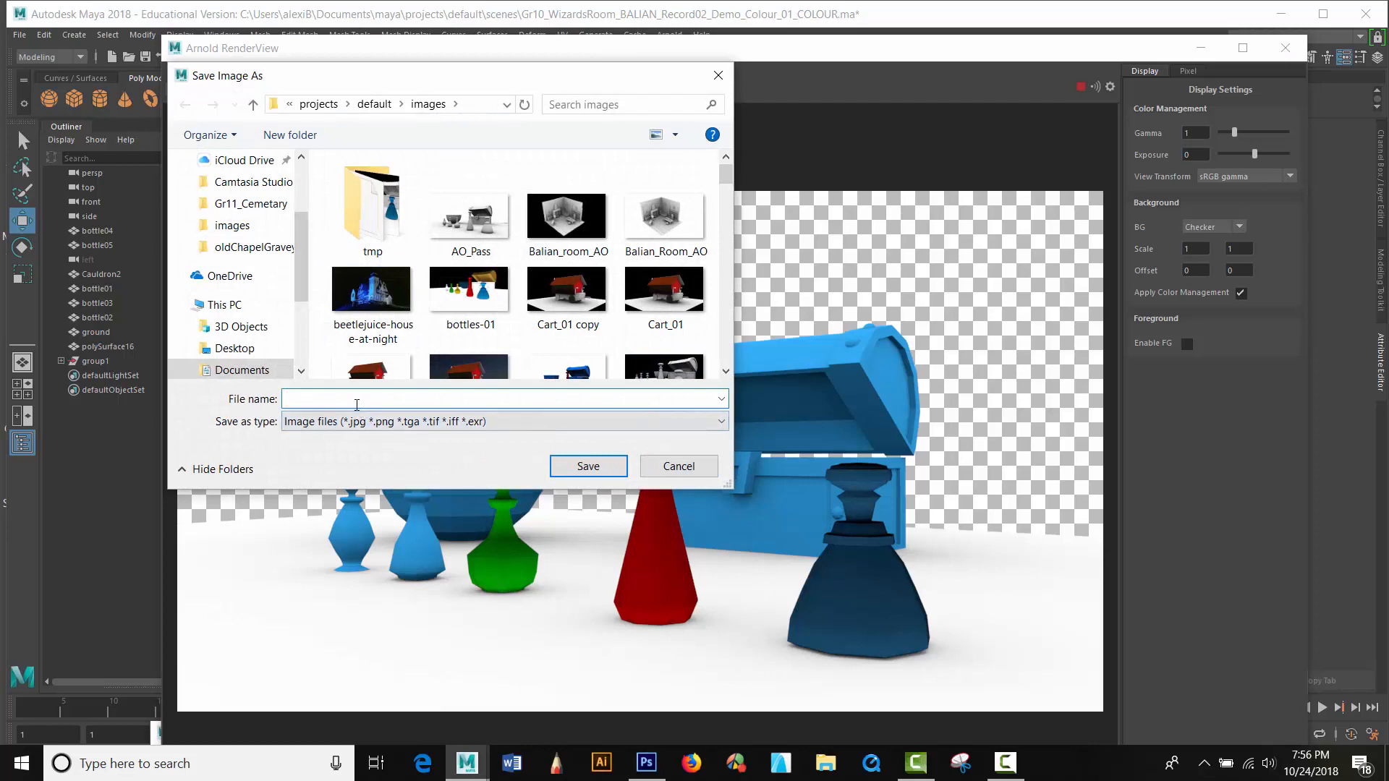
type("test")
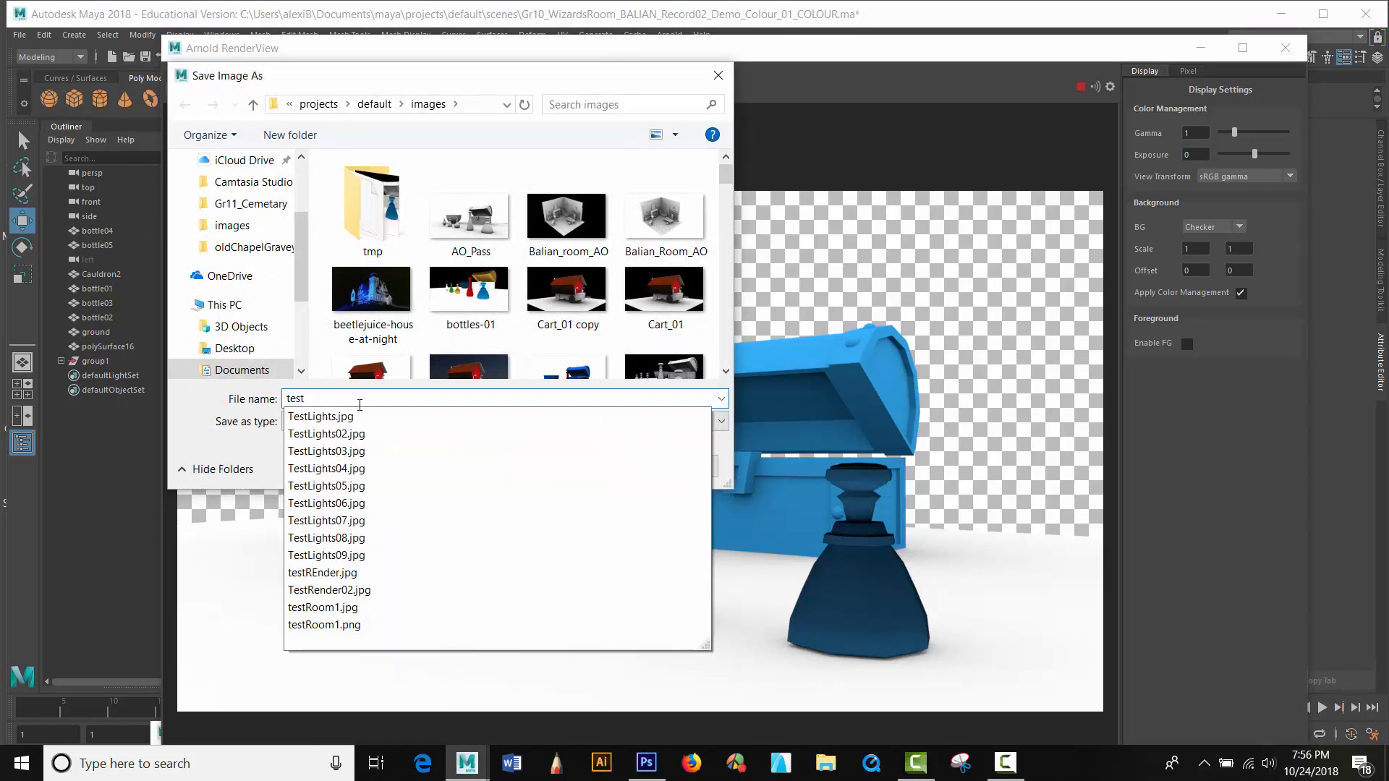
left_click(968, 638)
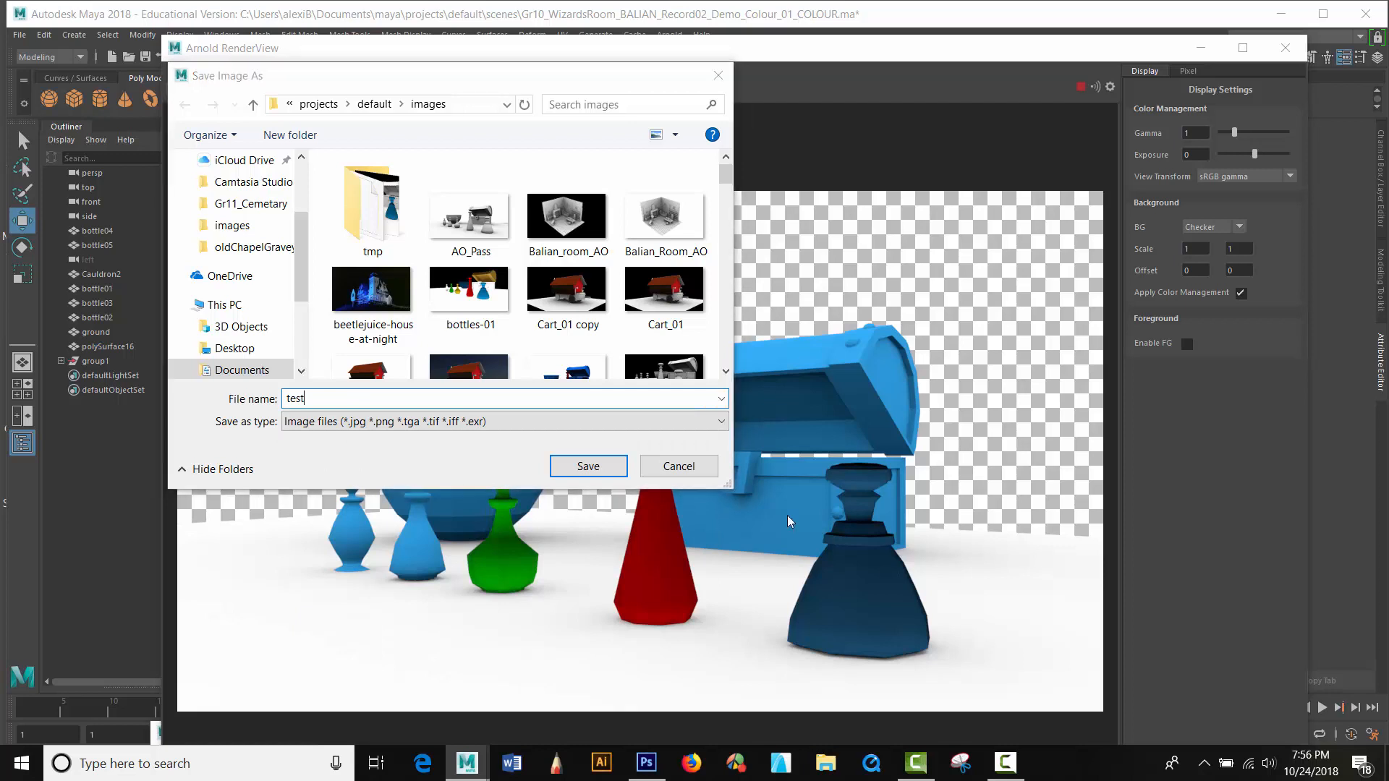
left_click(575, 469)
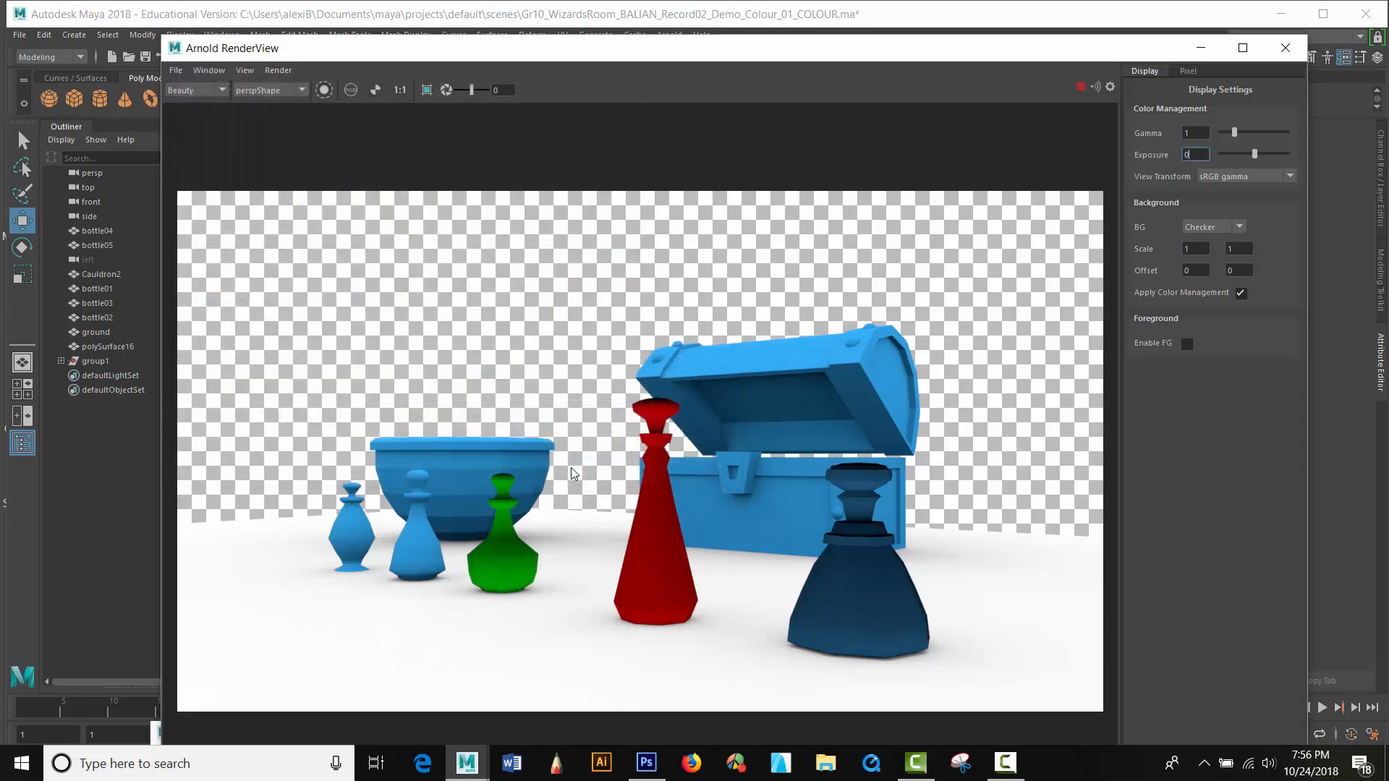
Switch to Photoshop and open the test image from the images folder
left_click(646, 763)
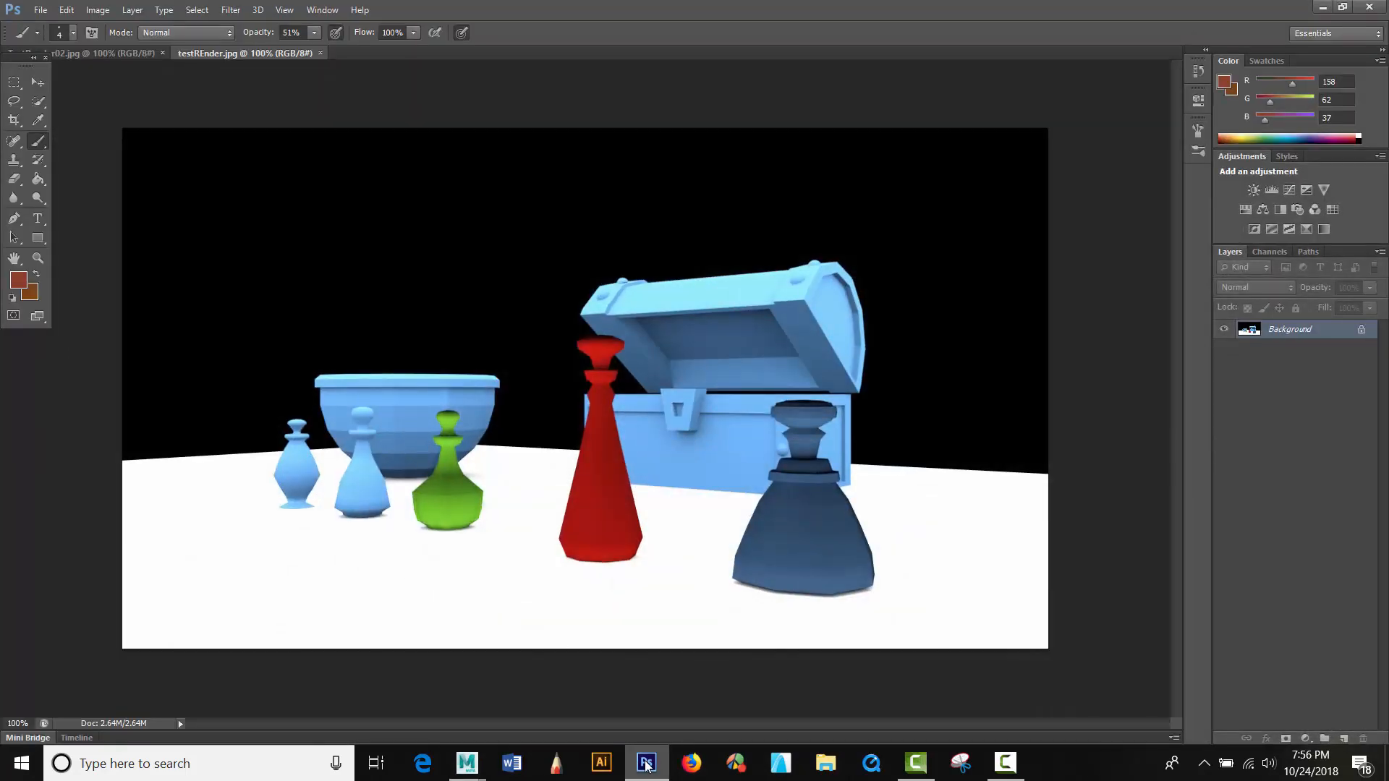
key("ctrl+o")
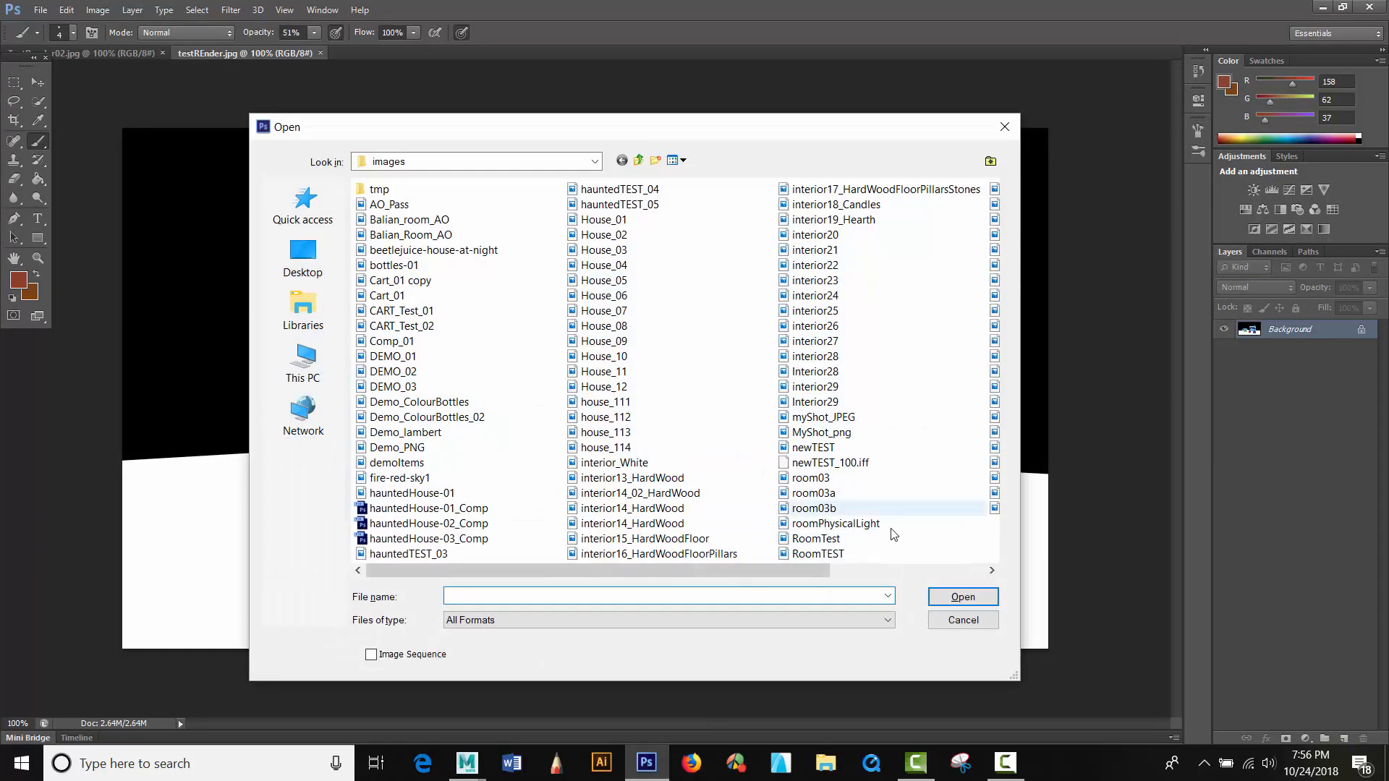
left_click(992, 571)
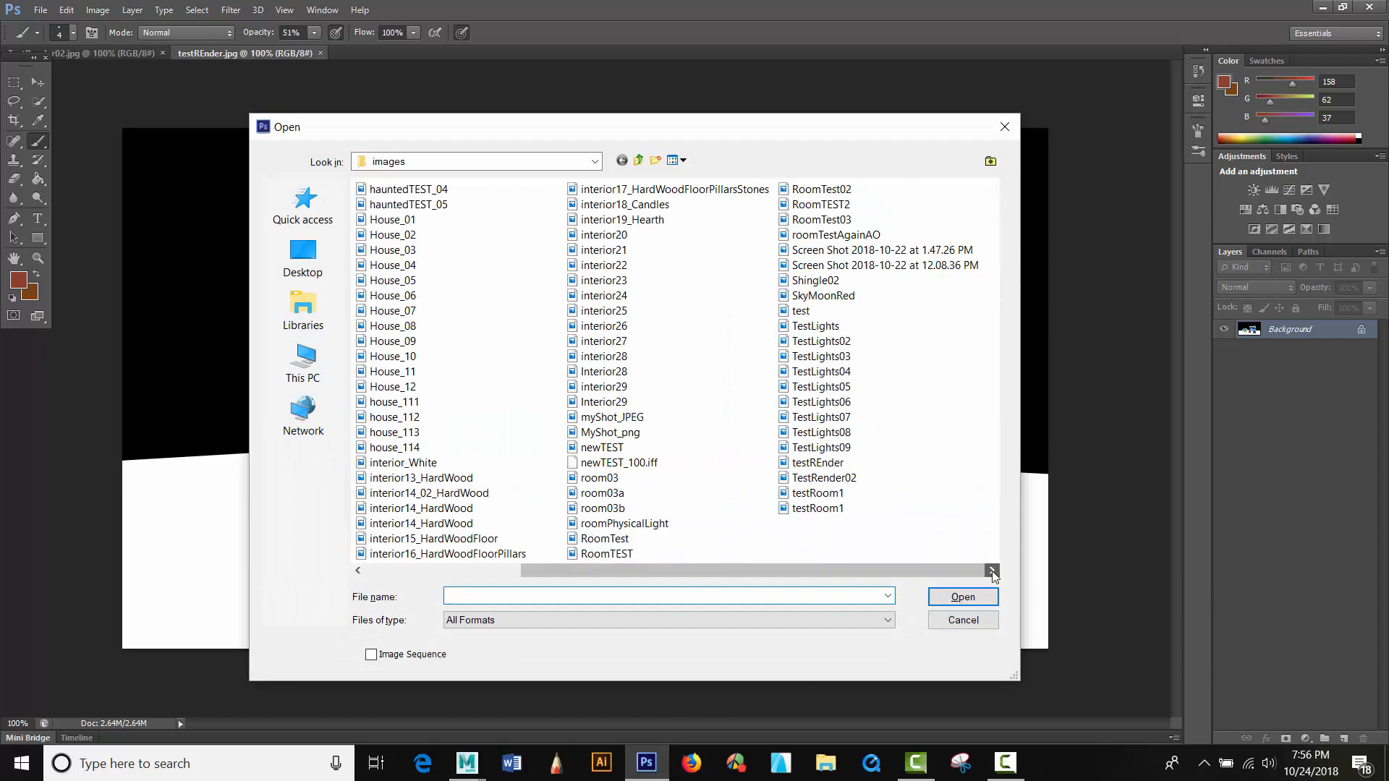
left_click(799, 312)
left_click(954, 596)
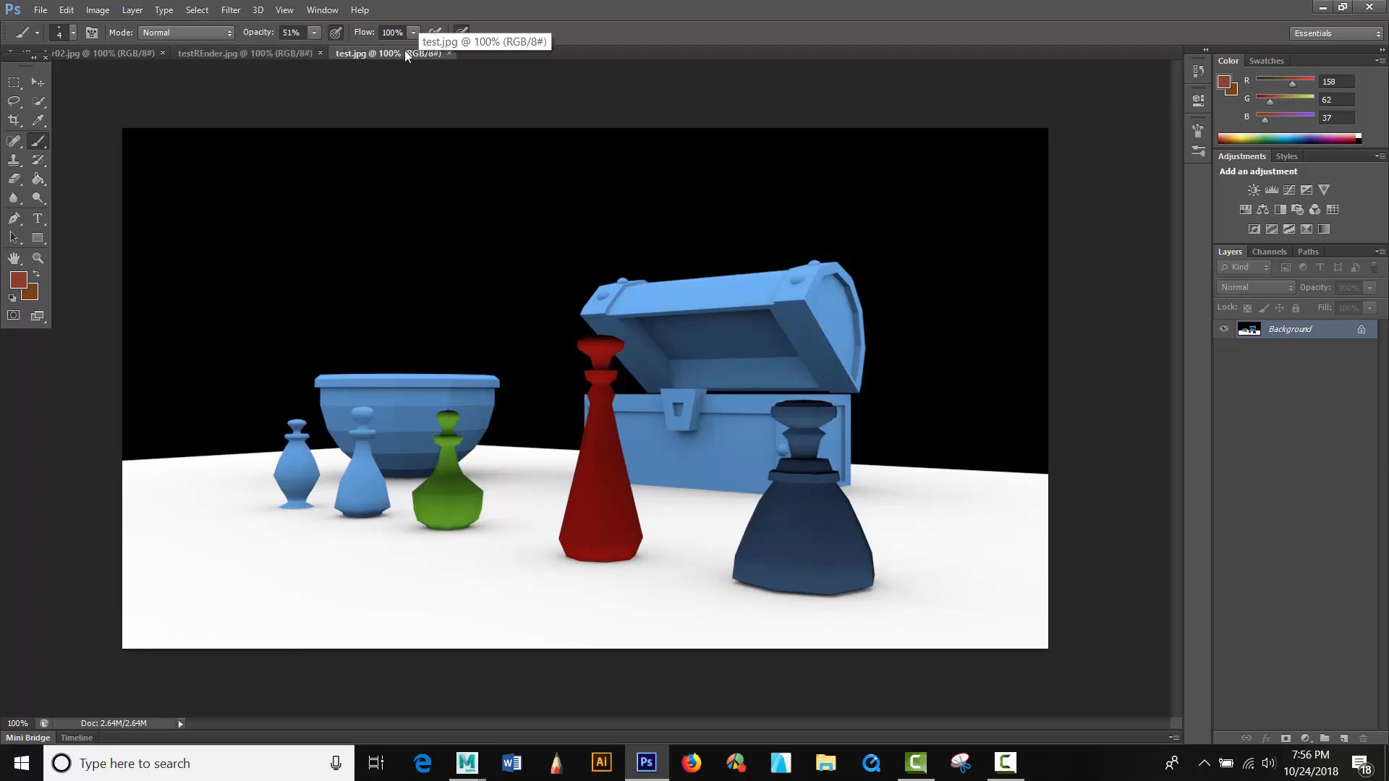
Return to Maya, review the Apply Color Management choices in Save Image Options, and close the Arnold RenderView
left_click(1322, 10)
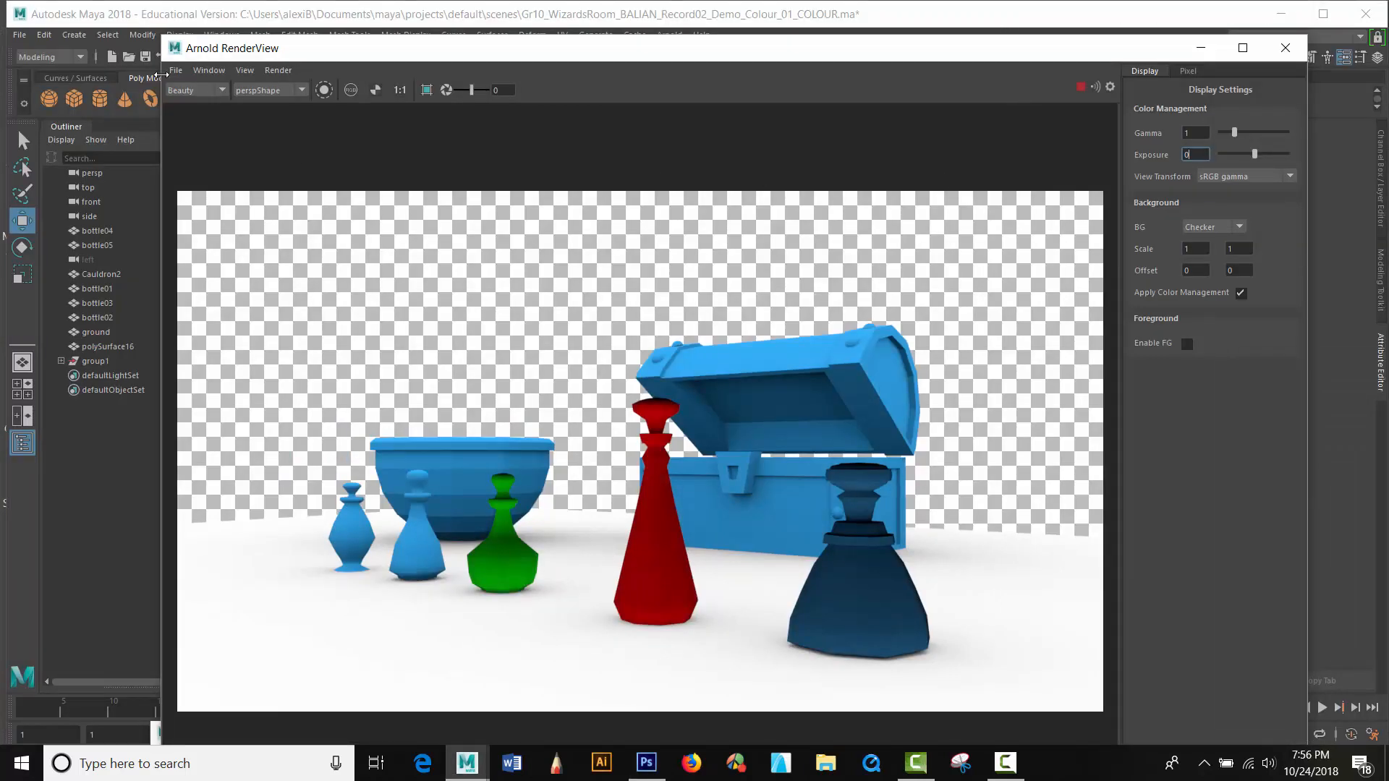
left_click(175, 70)
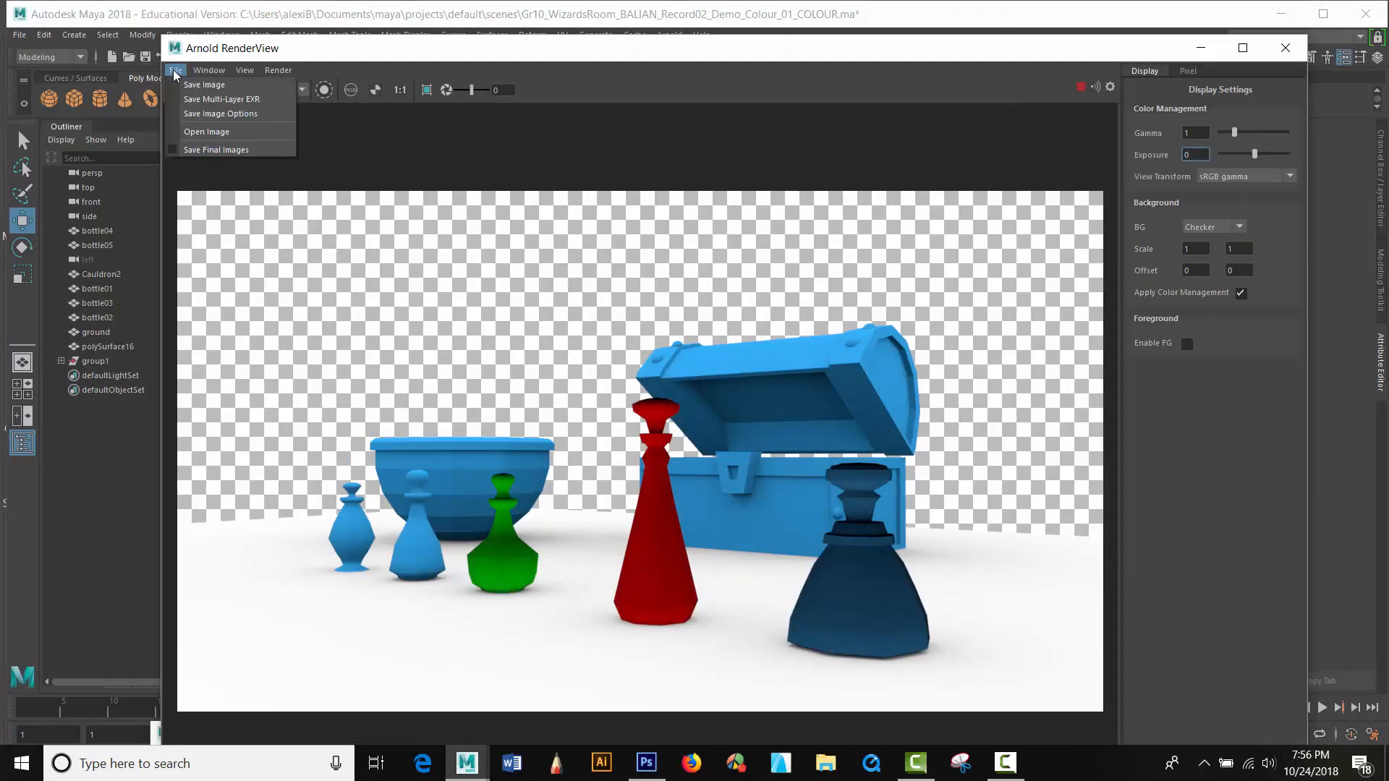
left_click(209, 113)
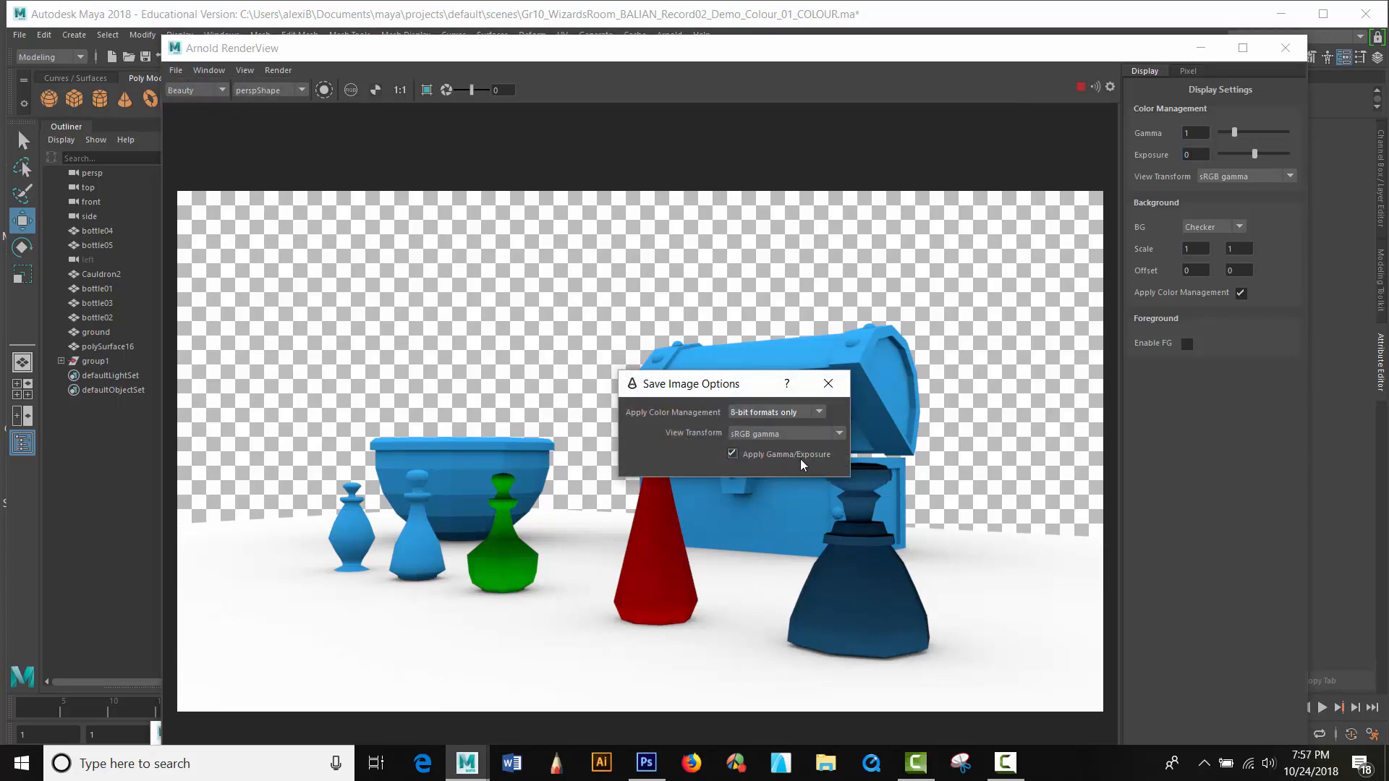
left_click(772, 412)
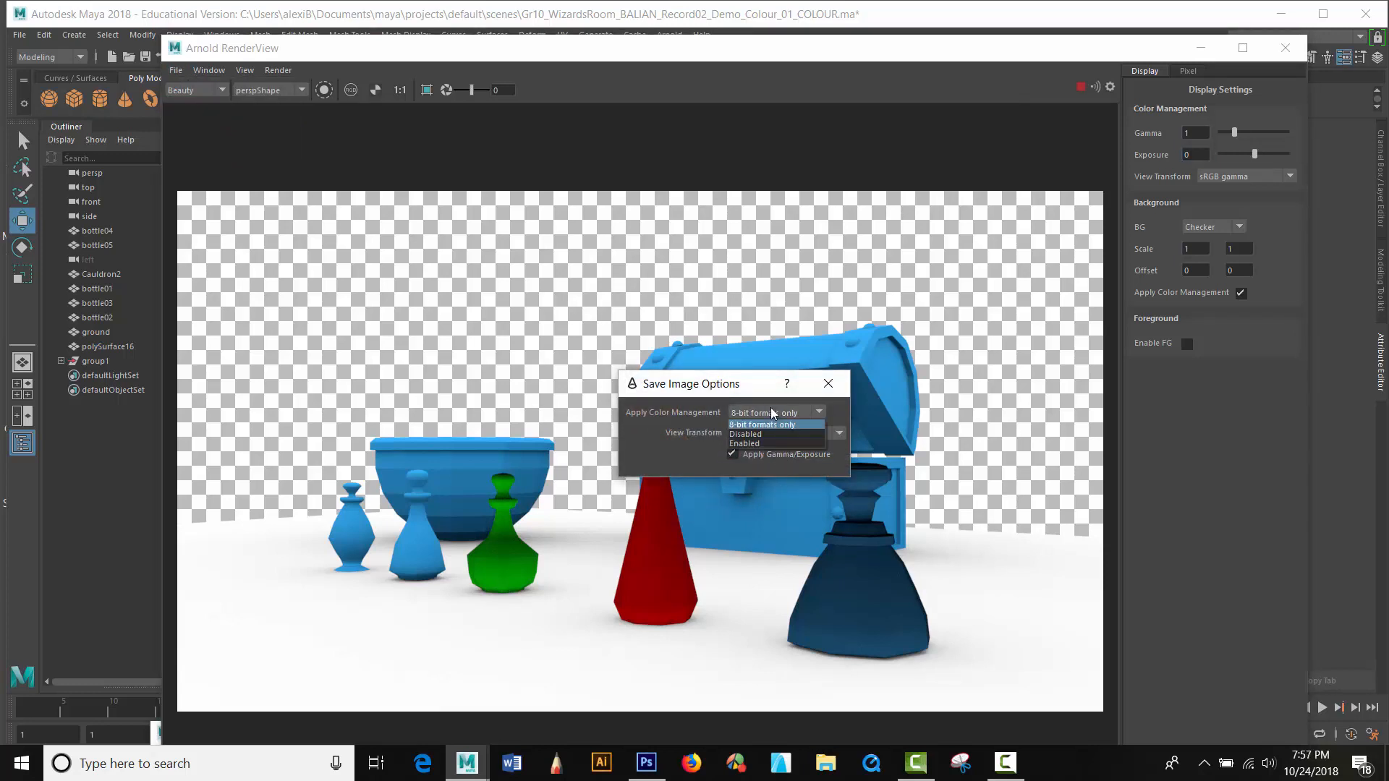
left_click(772, 414)
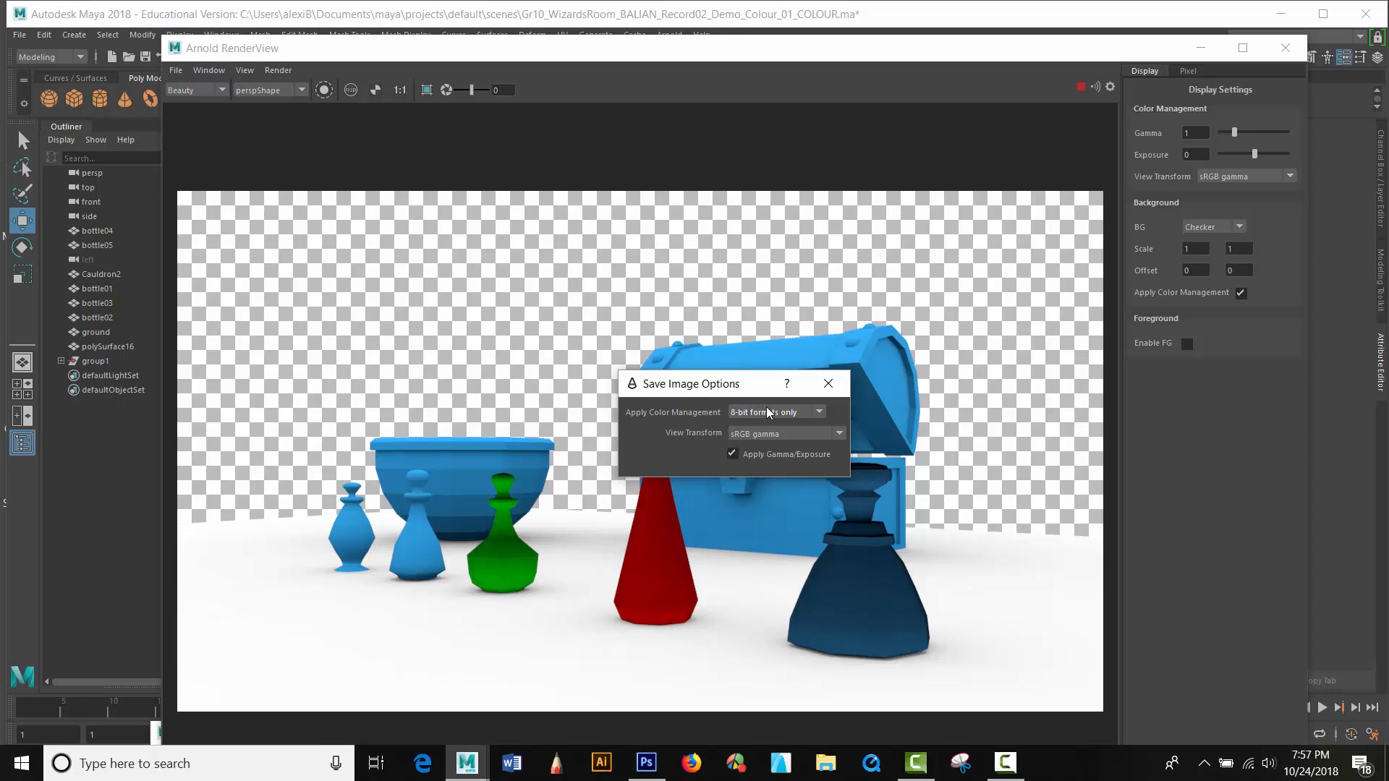
left_click(828, 384)
left_click(1286, 48)
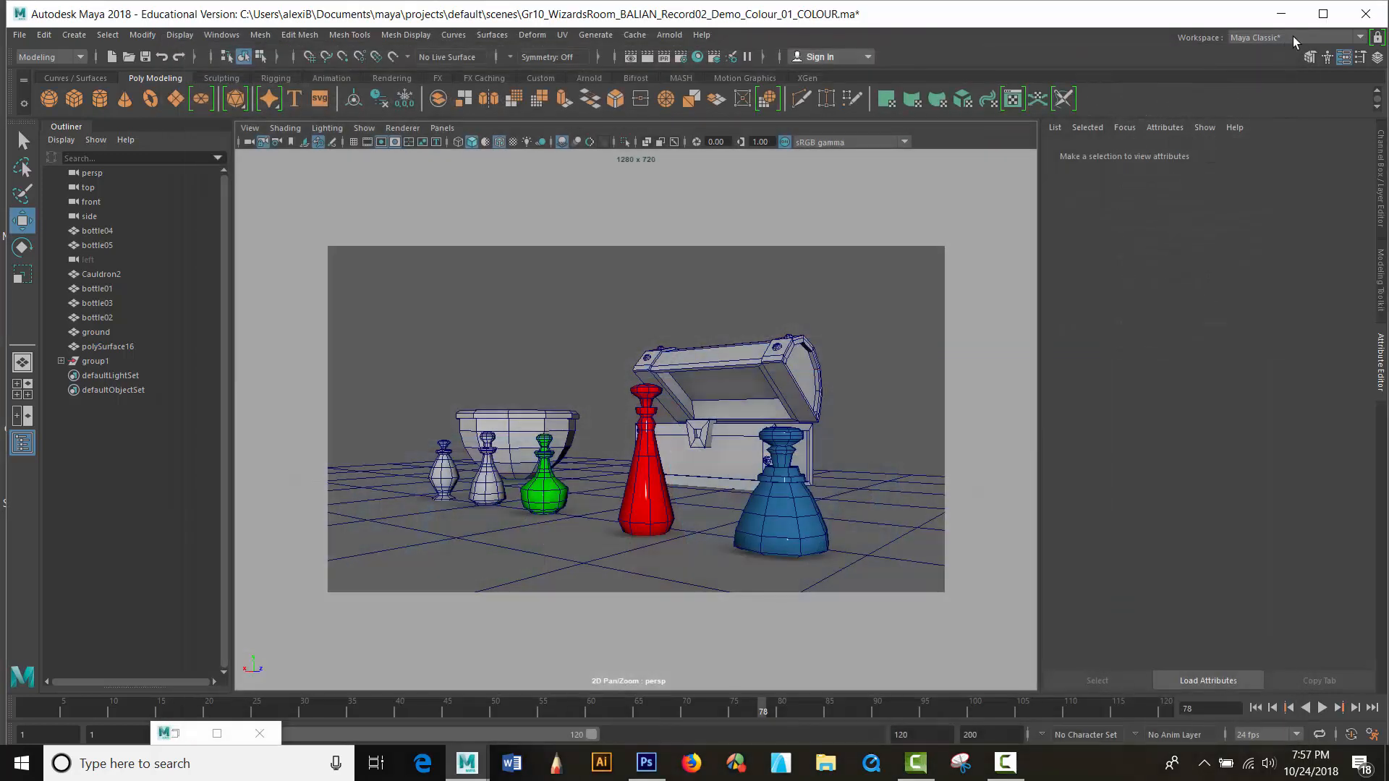
Render the current frame in Maya's Render View, preview it with the Raw view transform, and close the window
left_click(664, 55)
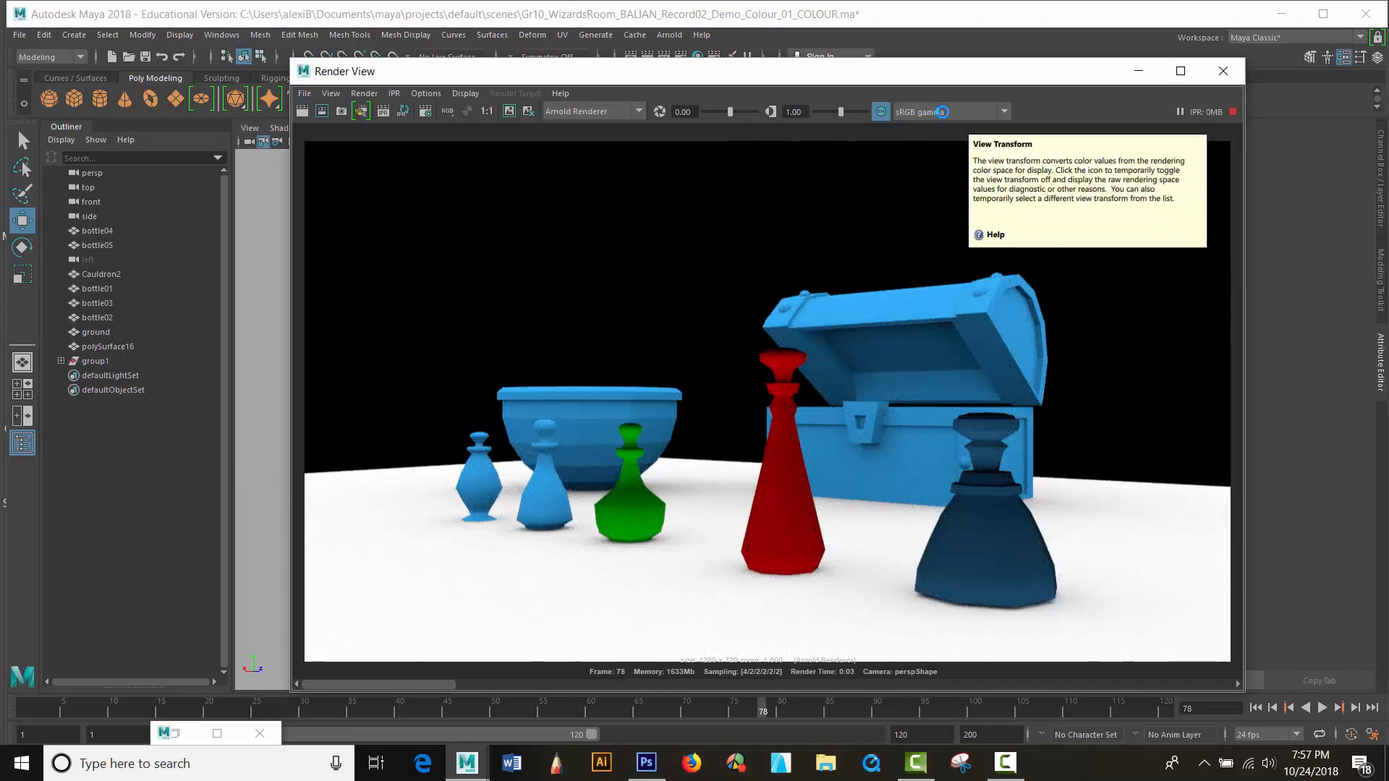
left_click(927, 118)
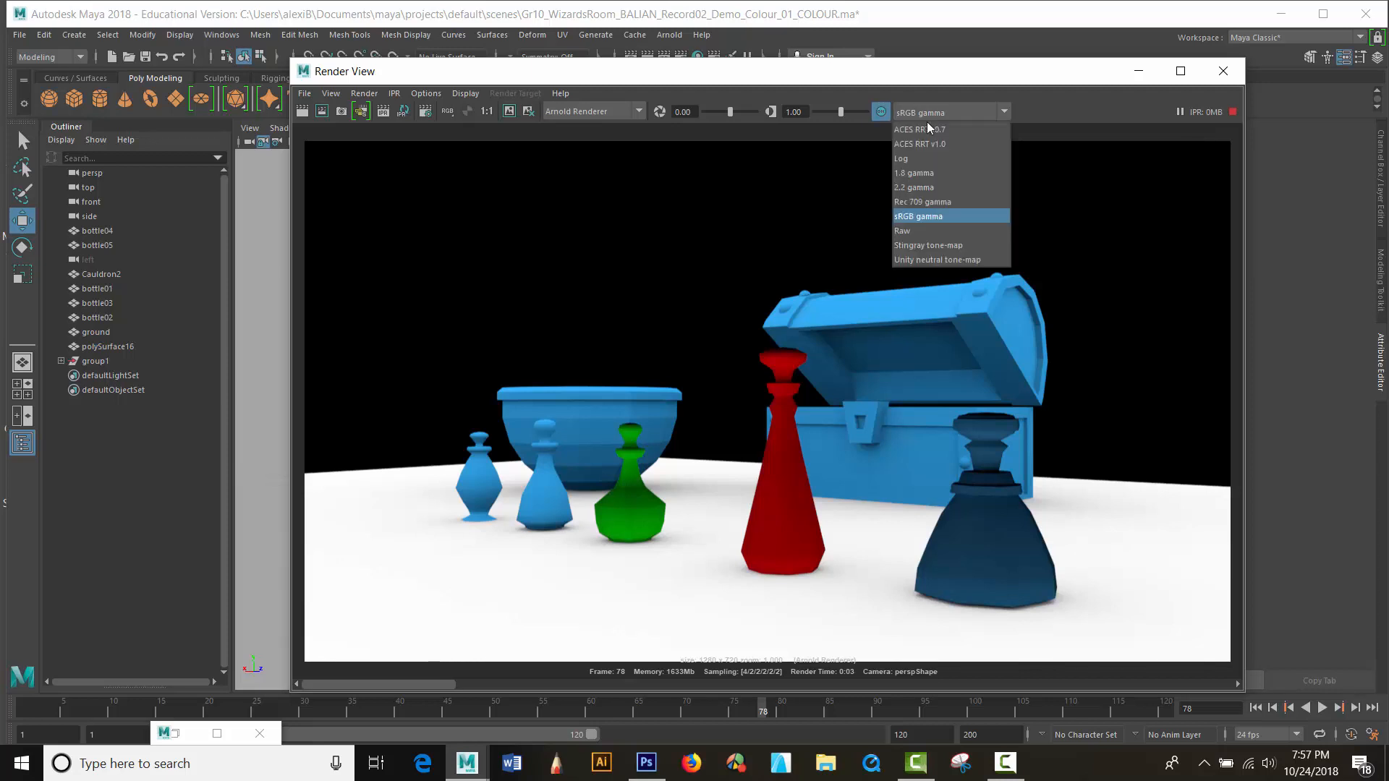
left_click(924, 230)
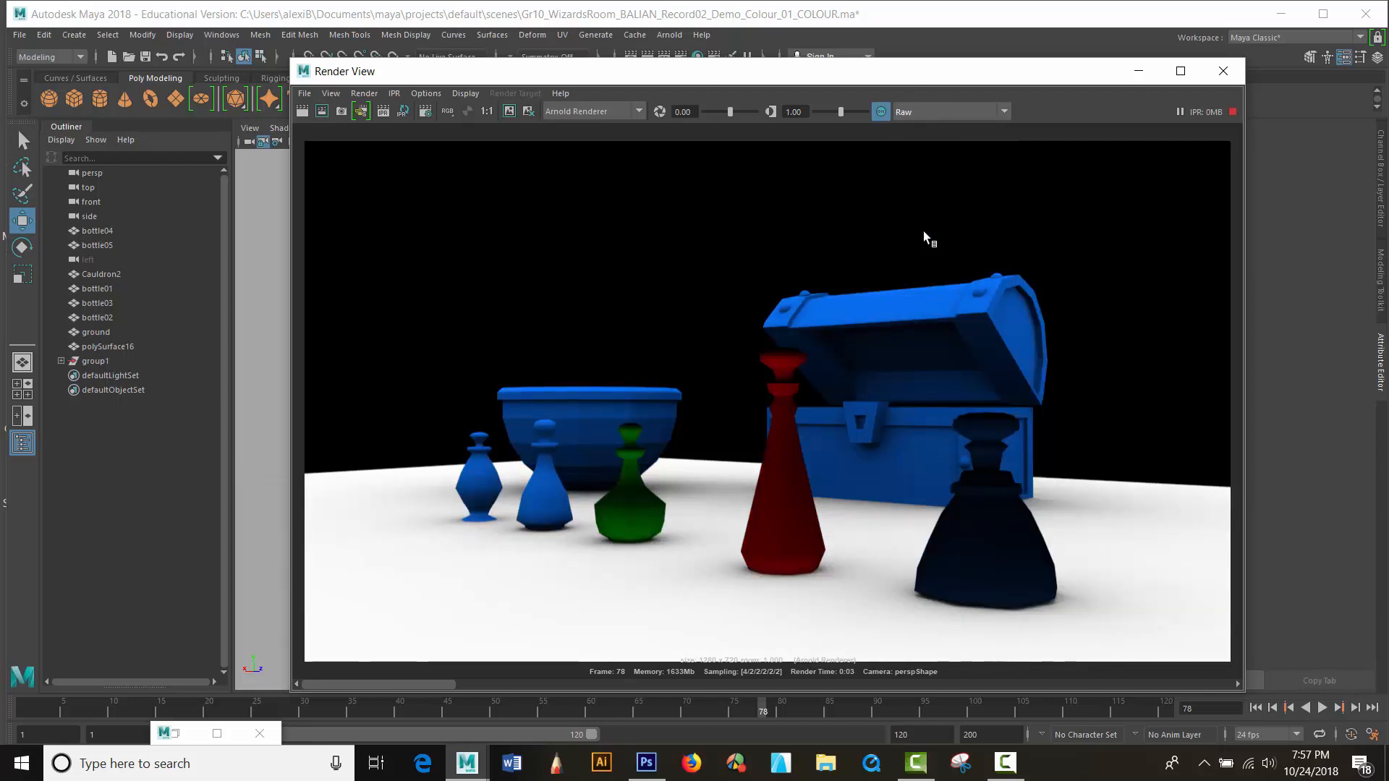
left_click(1222, 70)
Add an Arnold Skydome Light to the scene and render the current frame in the Render View
left_click(670, 35)
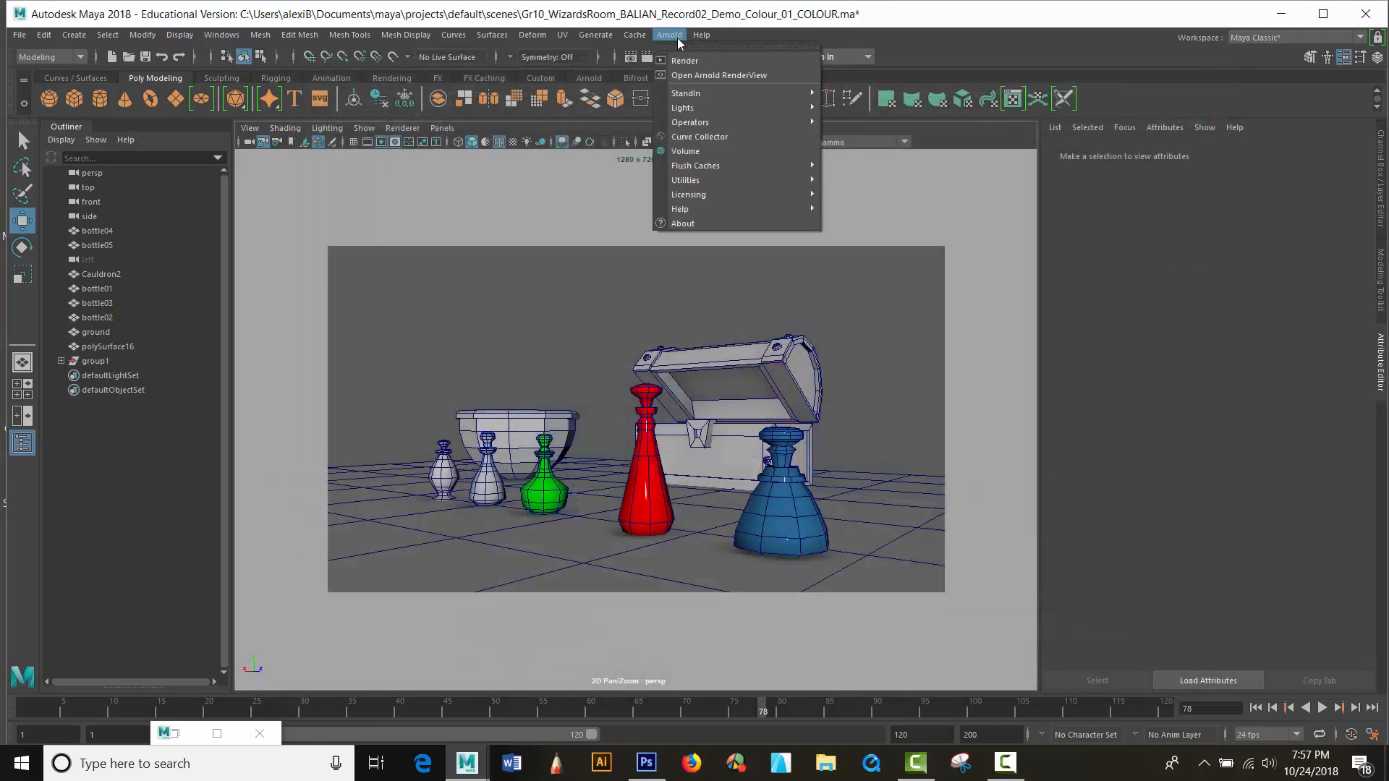
mouse_move(709, 97)
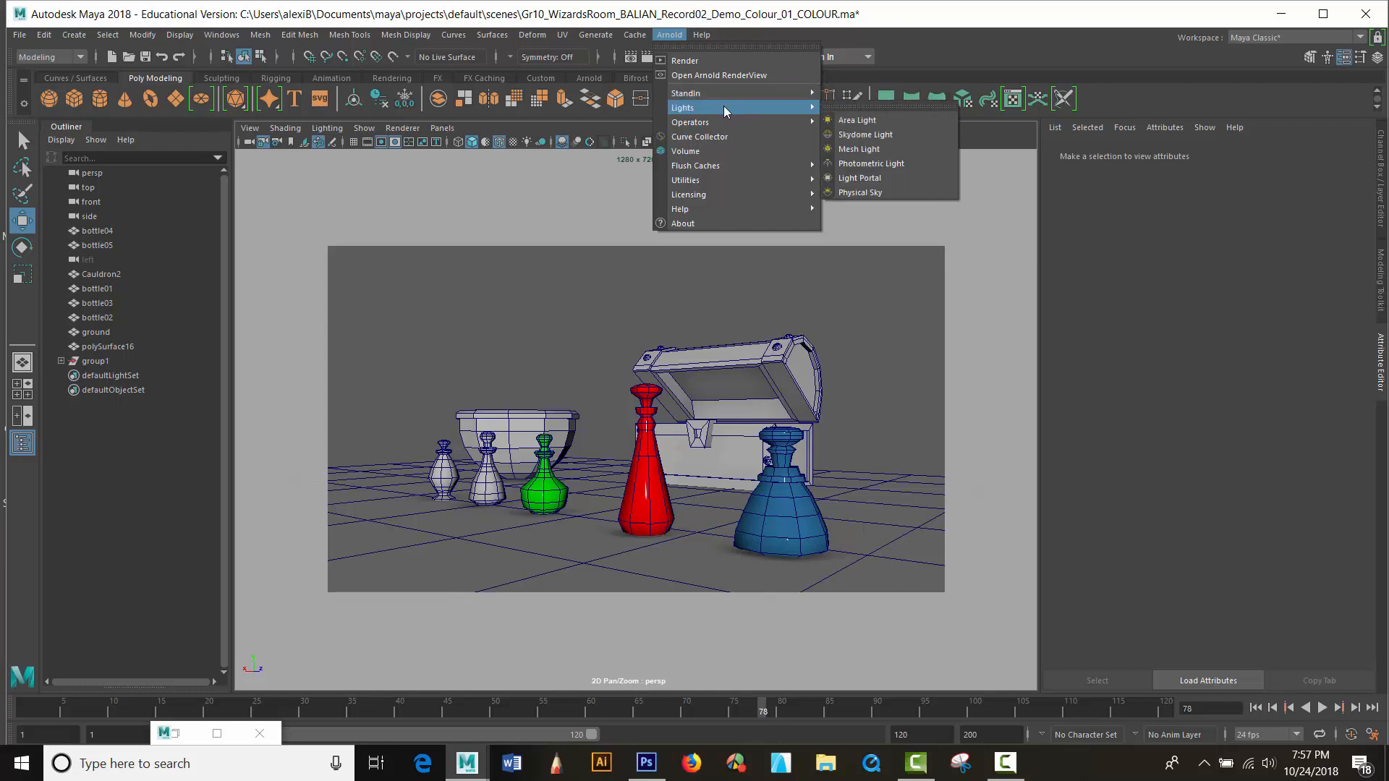
left_click(878, 137)
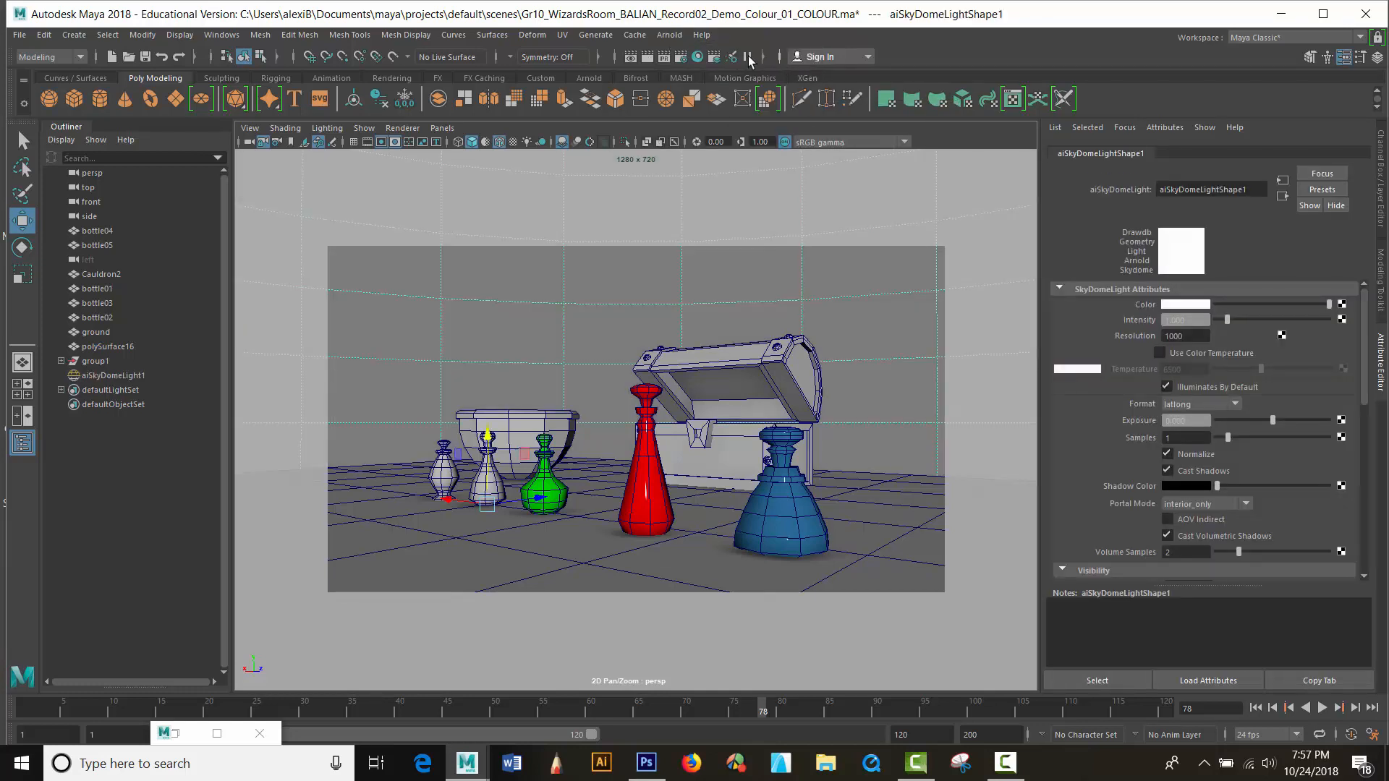
left_click(669, 60)
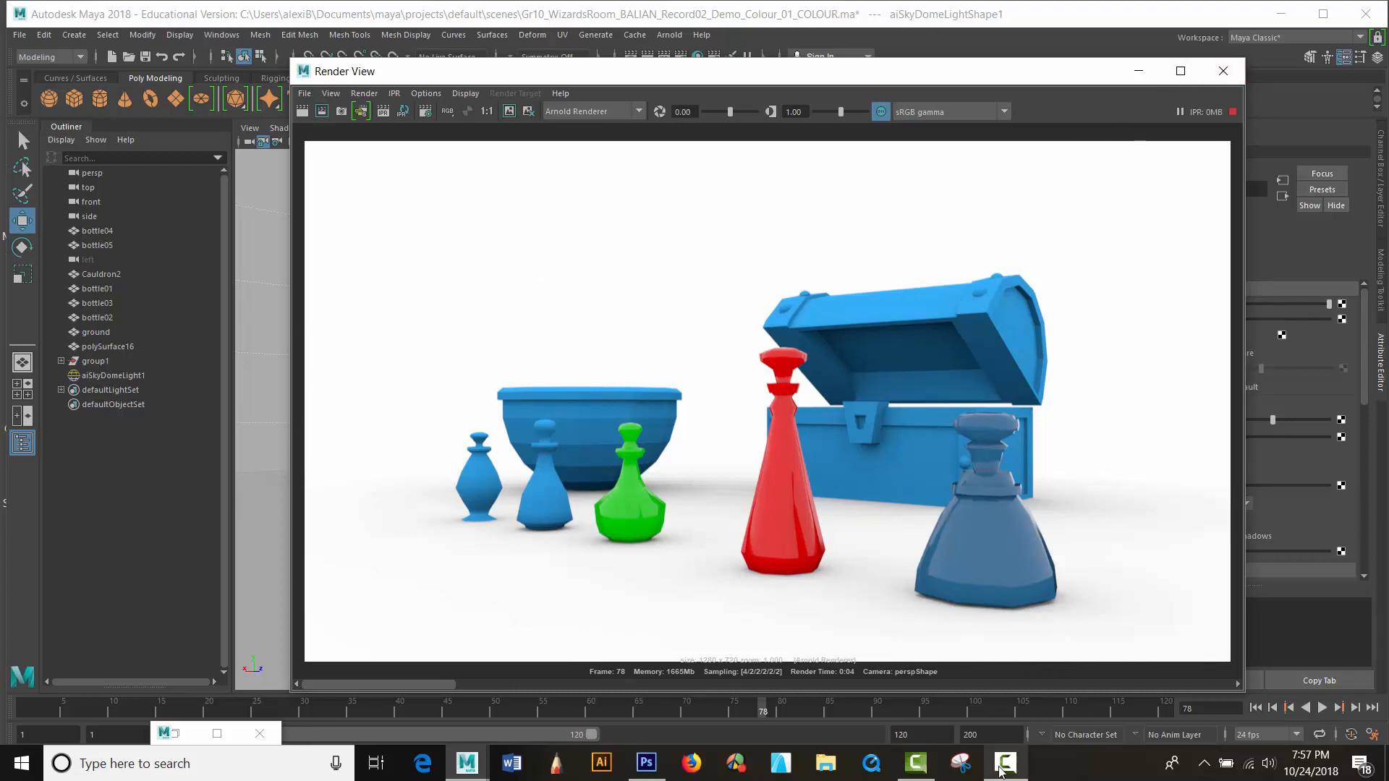
mouse_move(1004, 772)
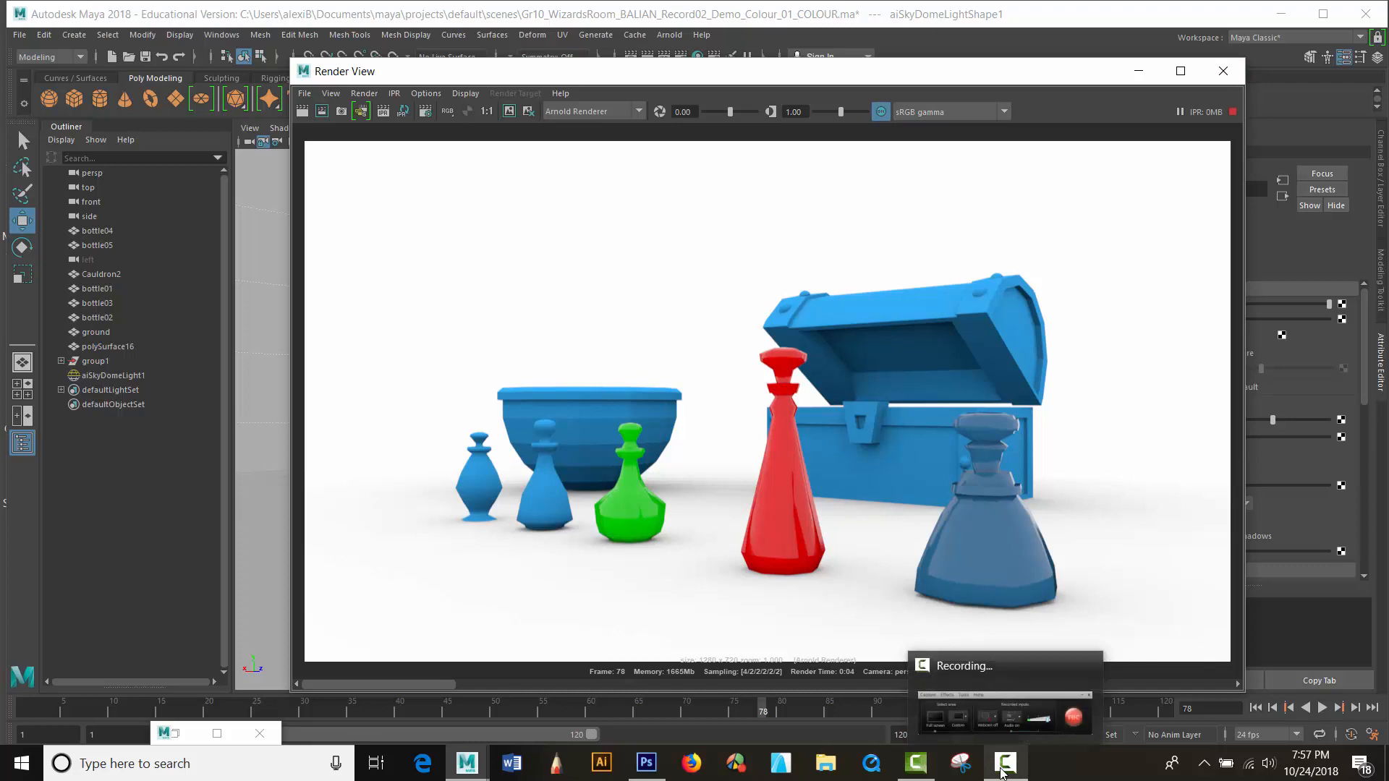